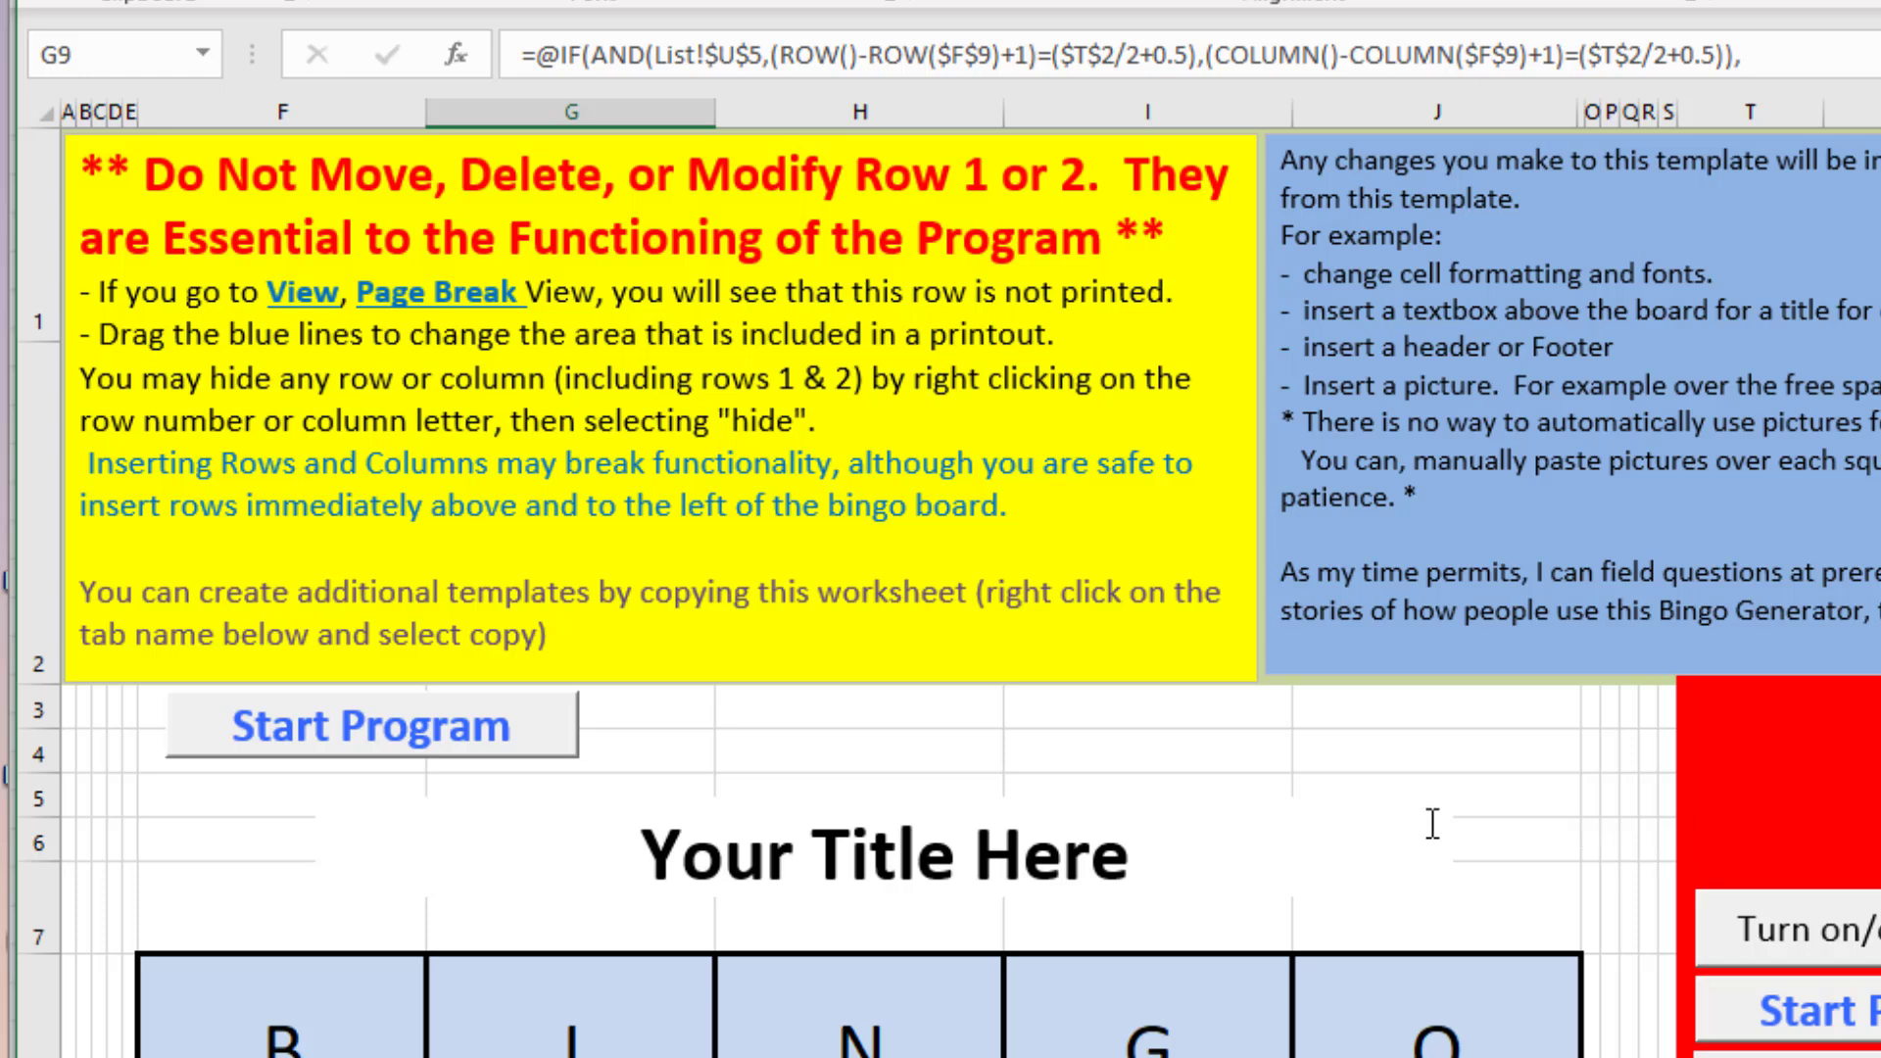
- Hide the instruction rows 1 and 2 of the State Capitals template and turn on page break view
key(Up)
key(Up)
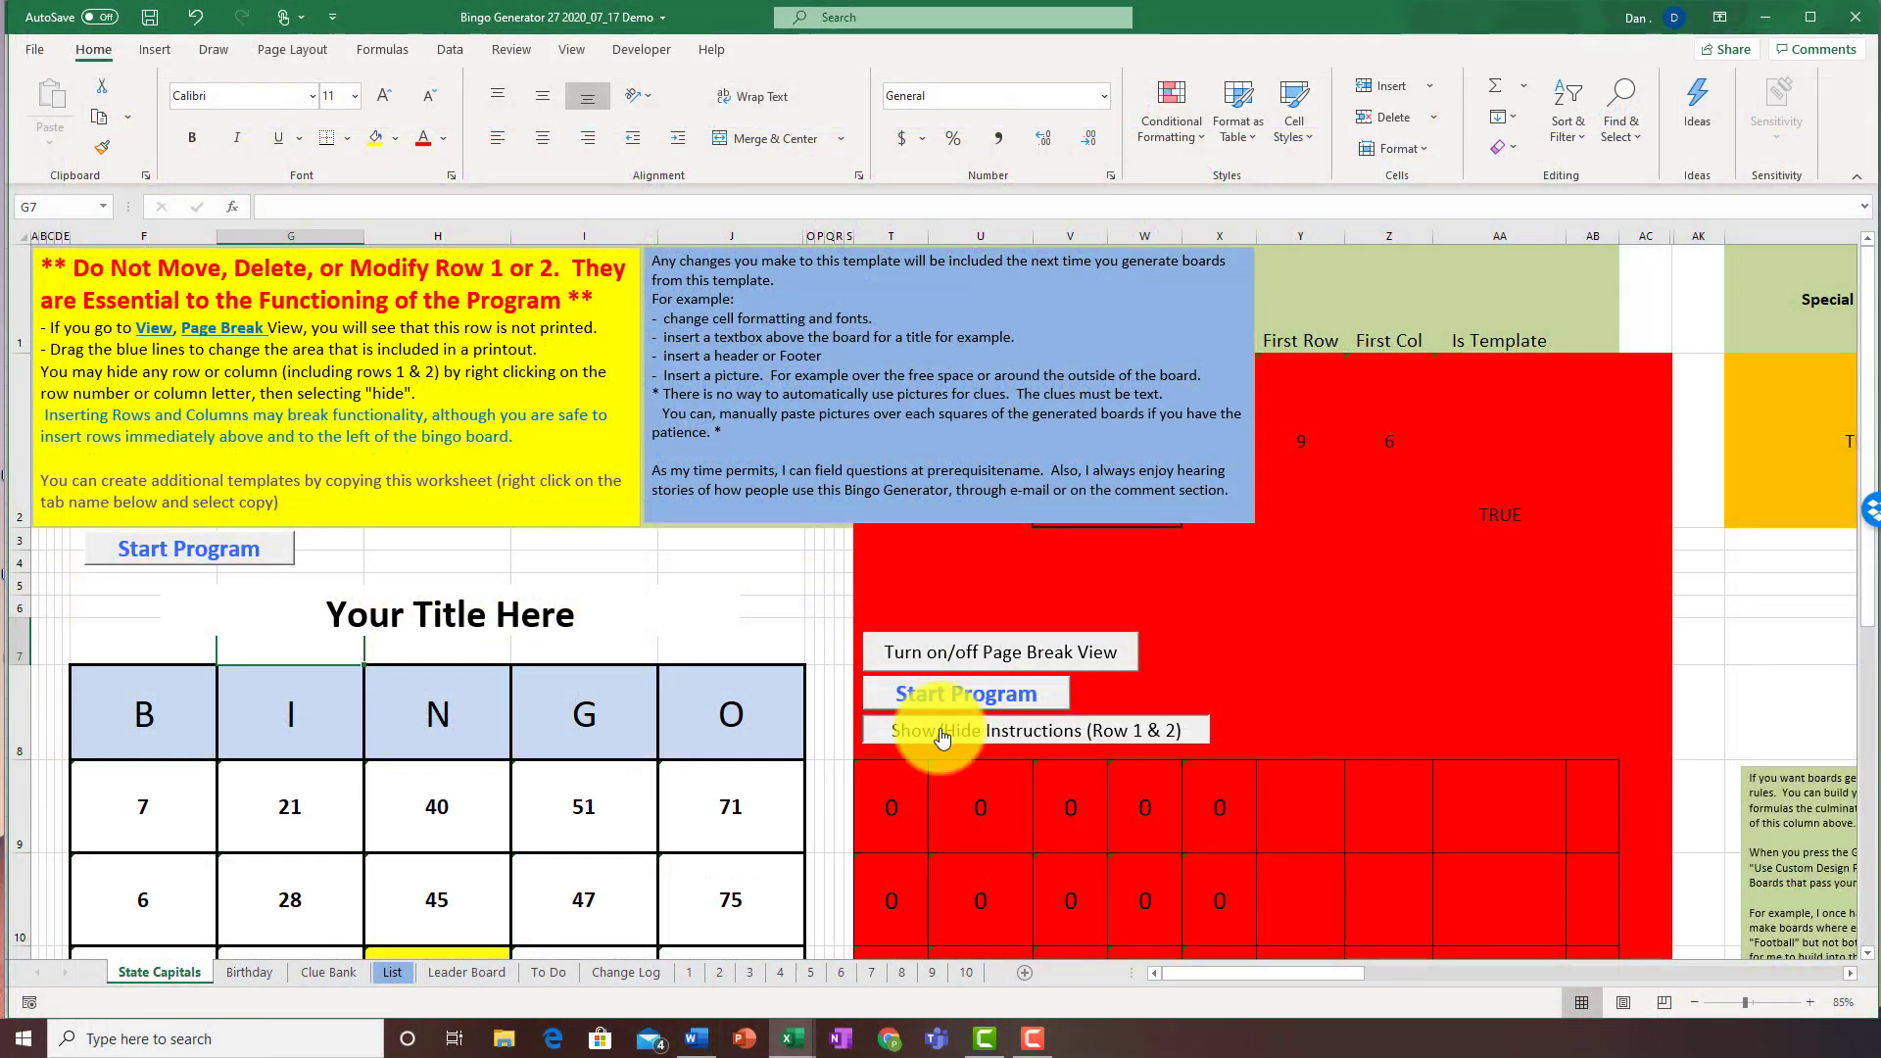
click(942, 731)
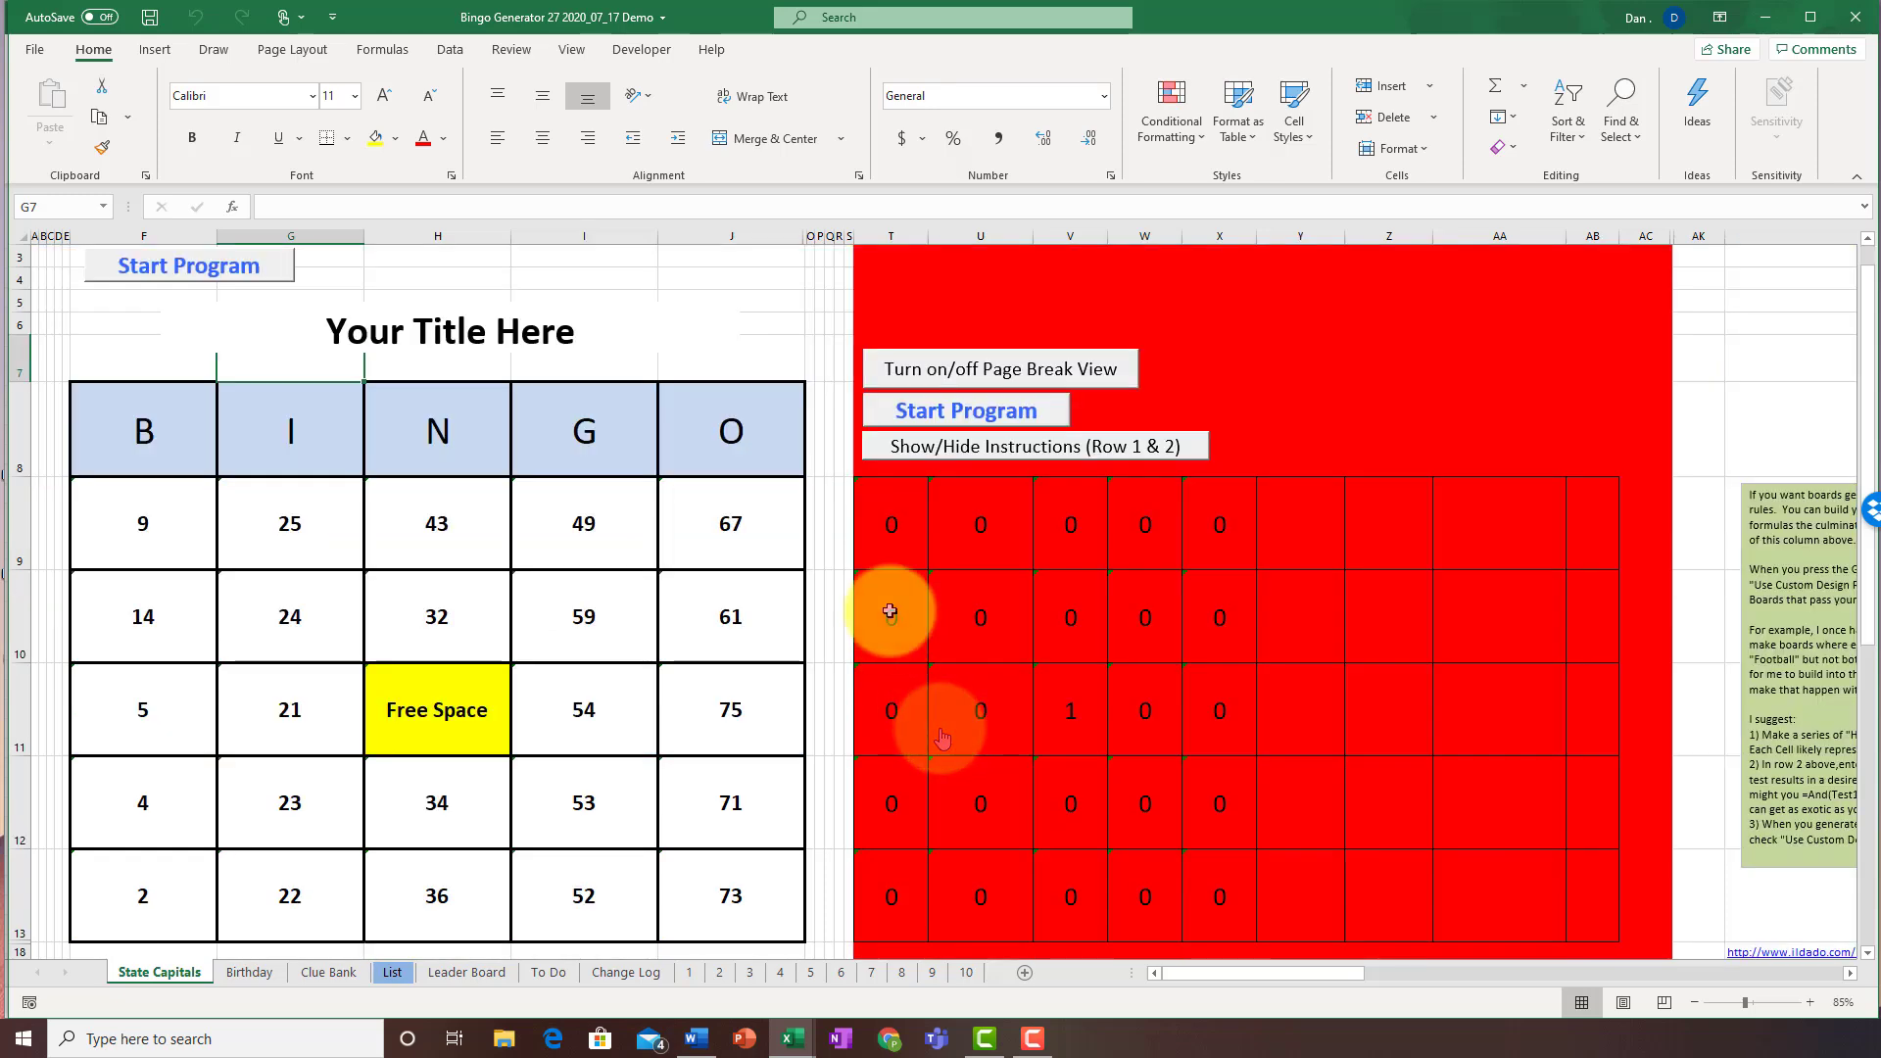
click(957, 370)
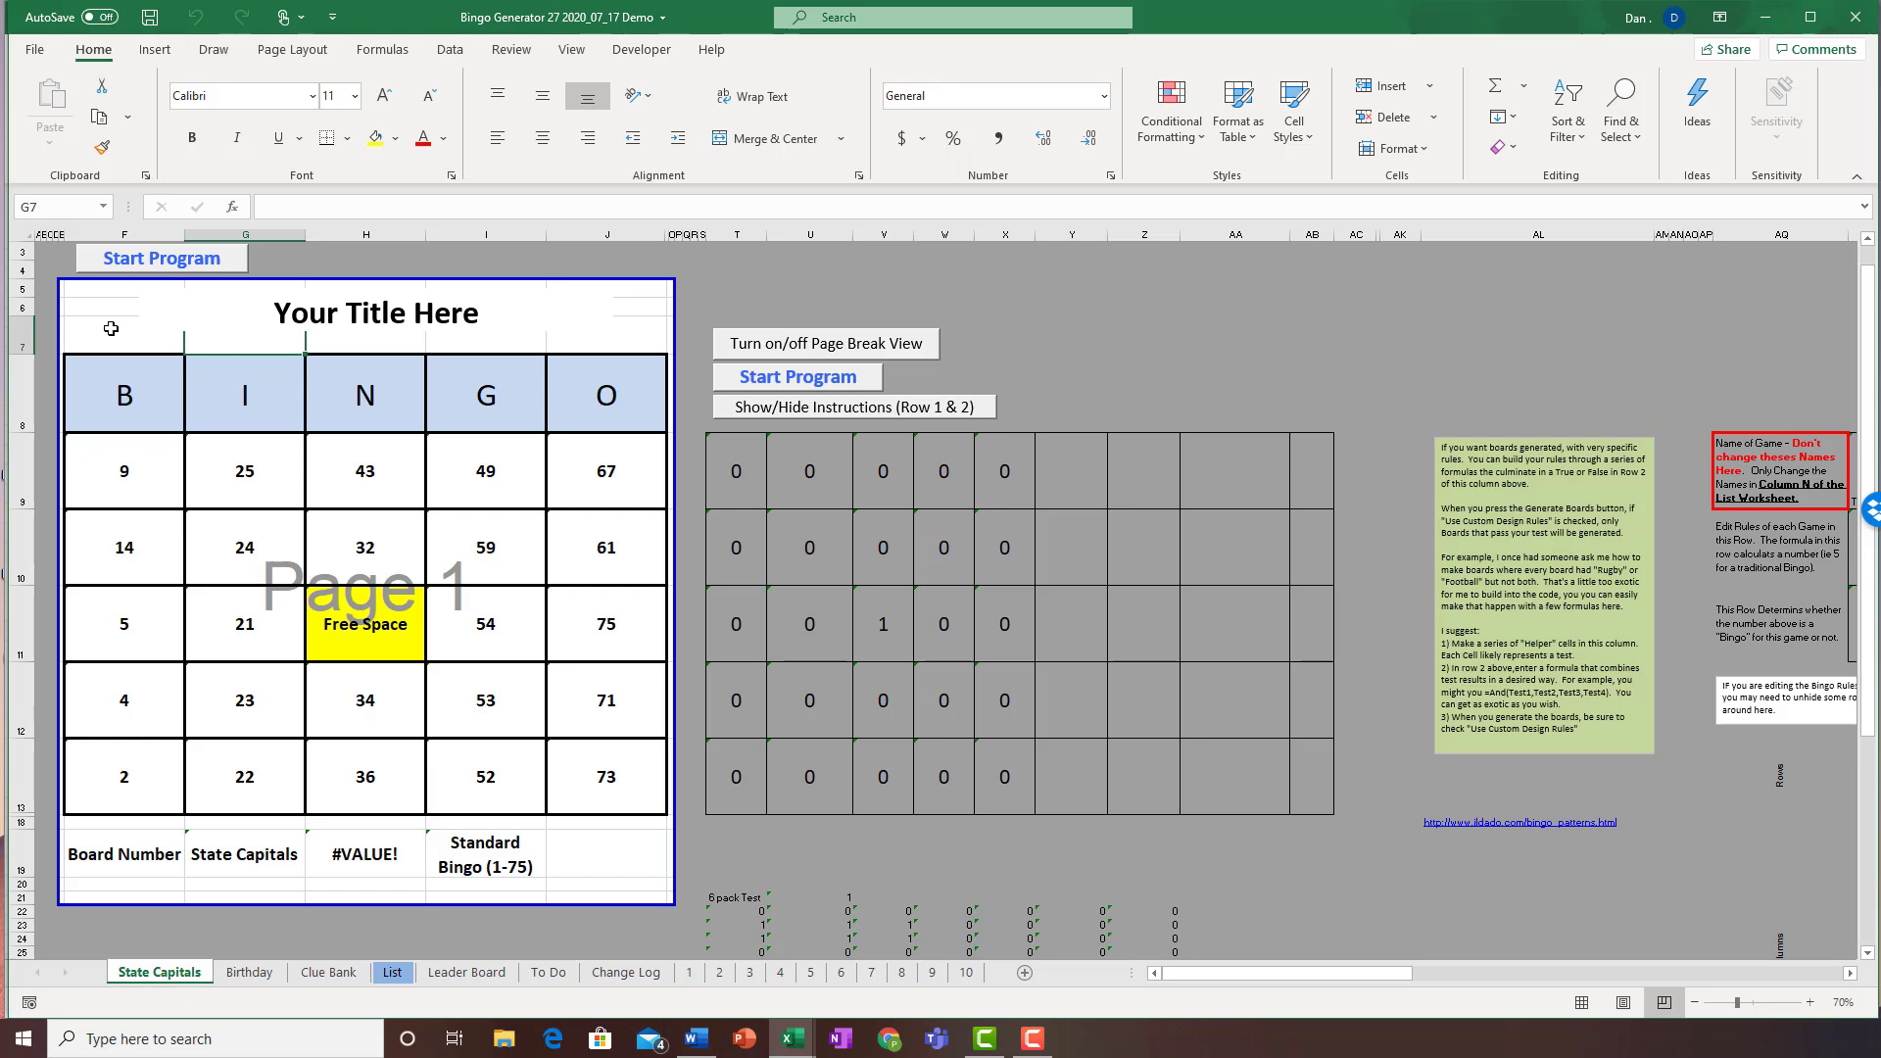
- Extend the print area on both sides of the bingo board and widen the margin columns E and O
drag(56, 336, 46, 336)
drag(674, 342, 690, 342)
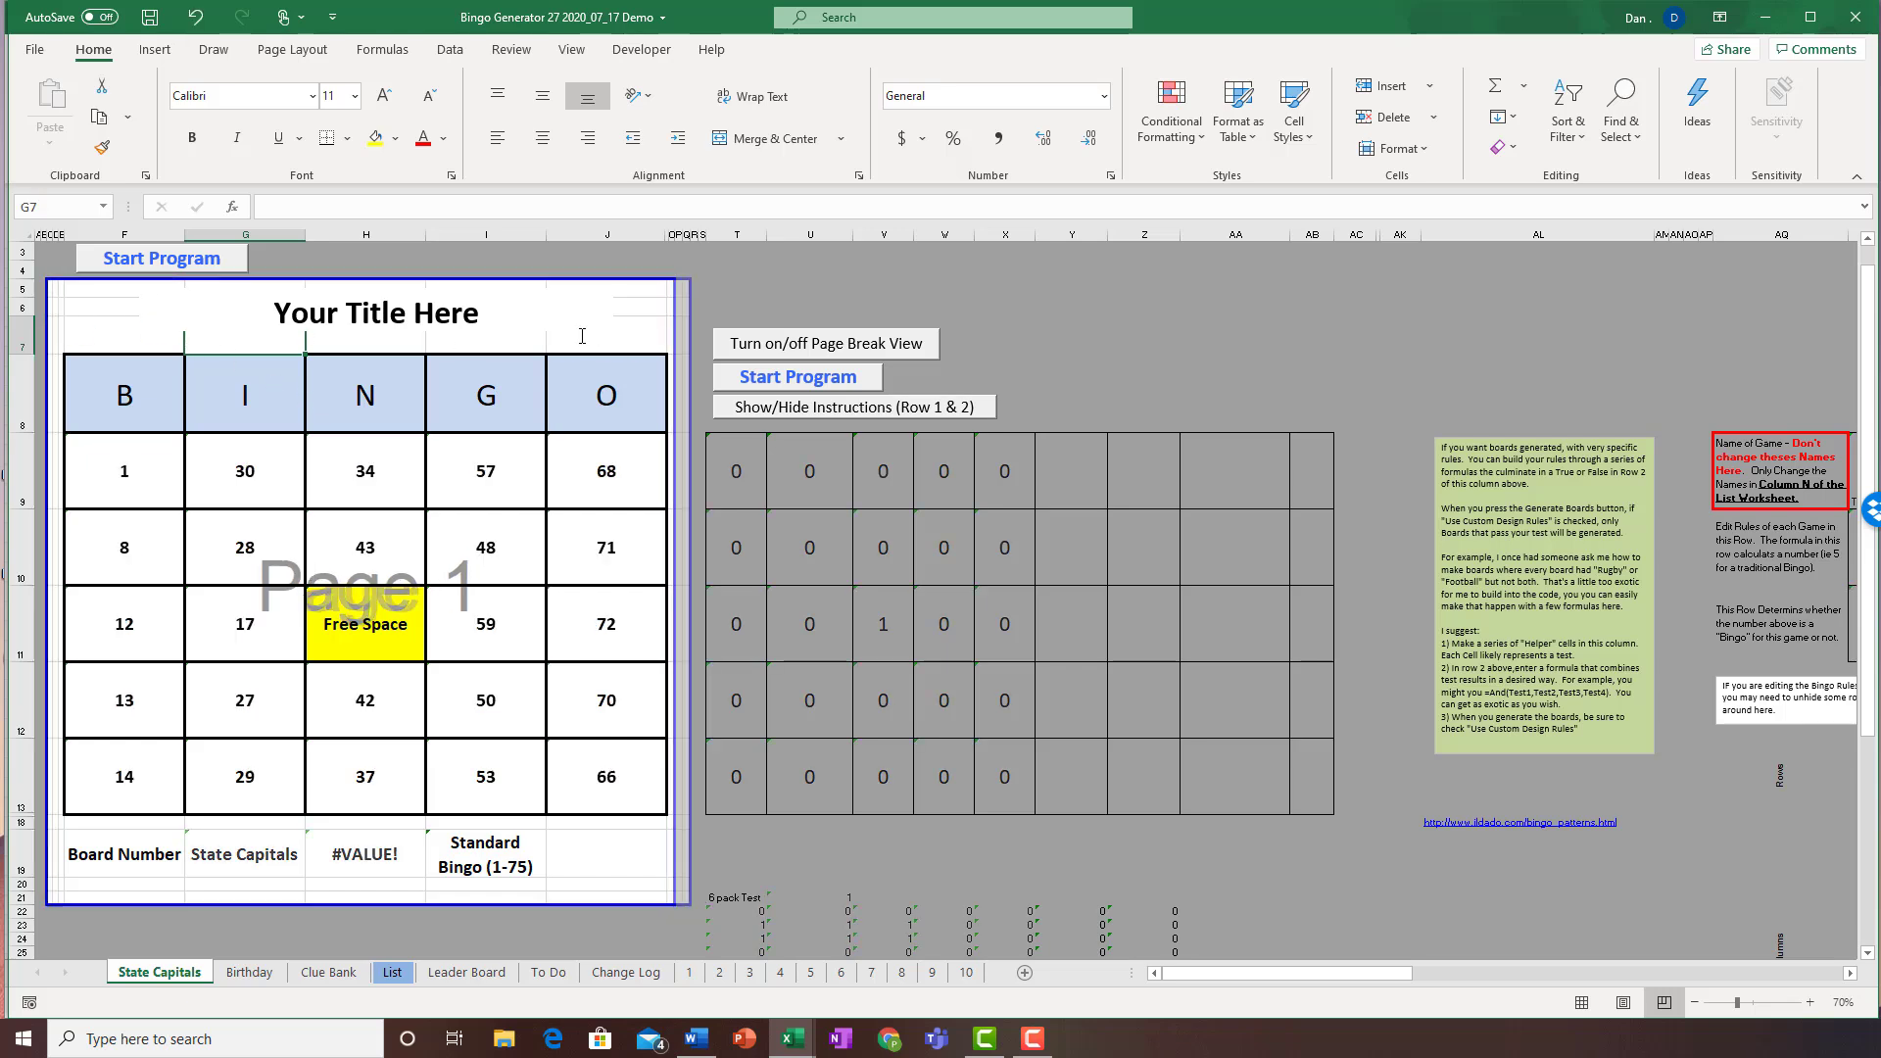
drag(71, 240, 106, 235)
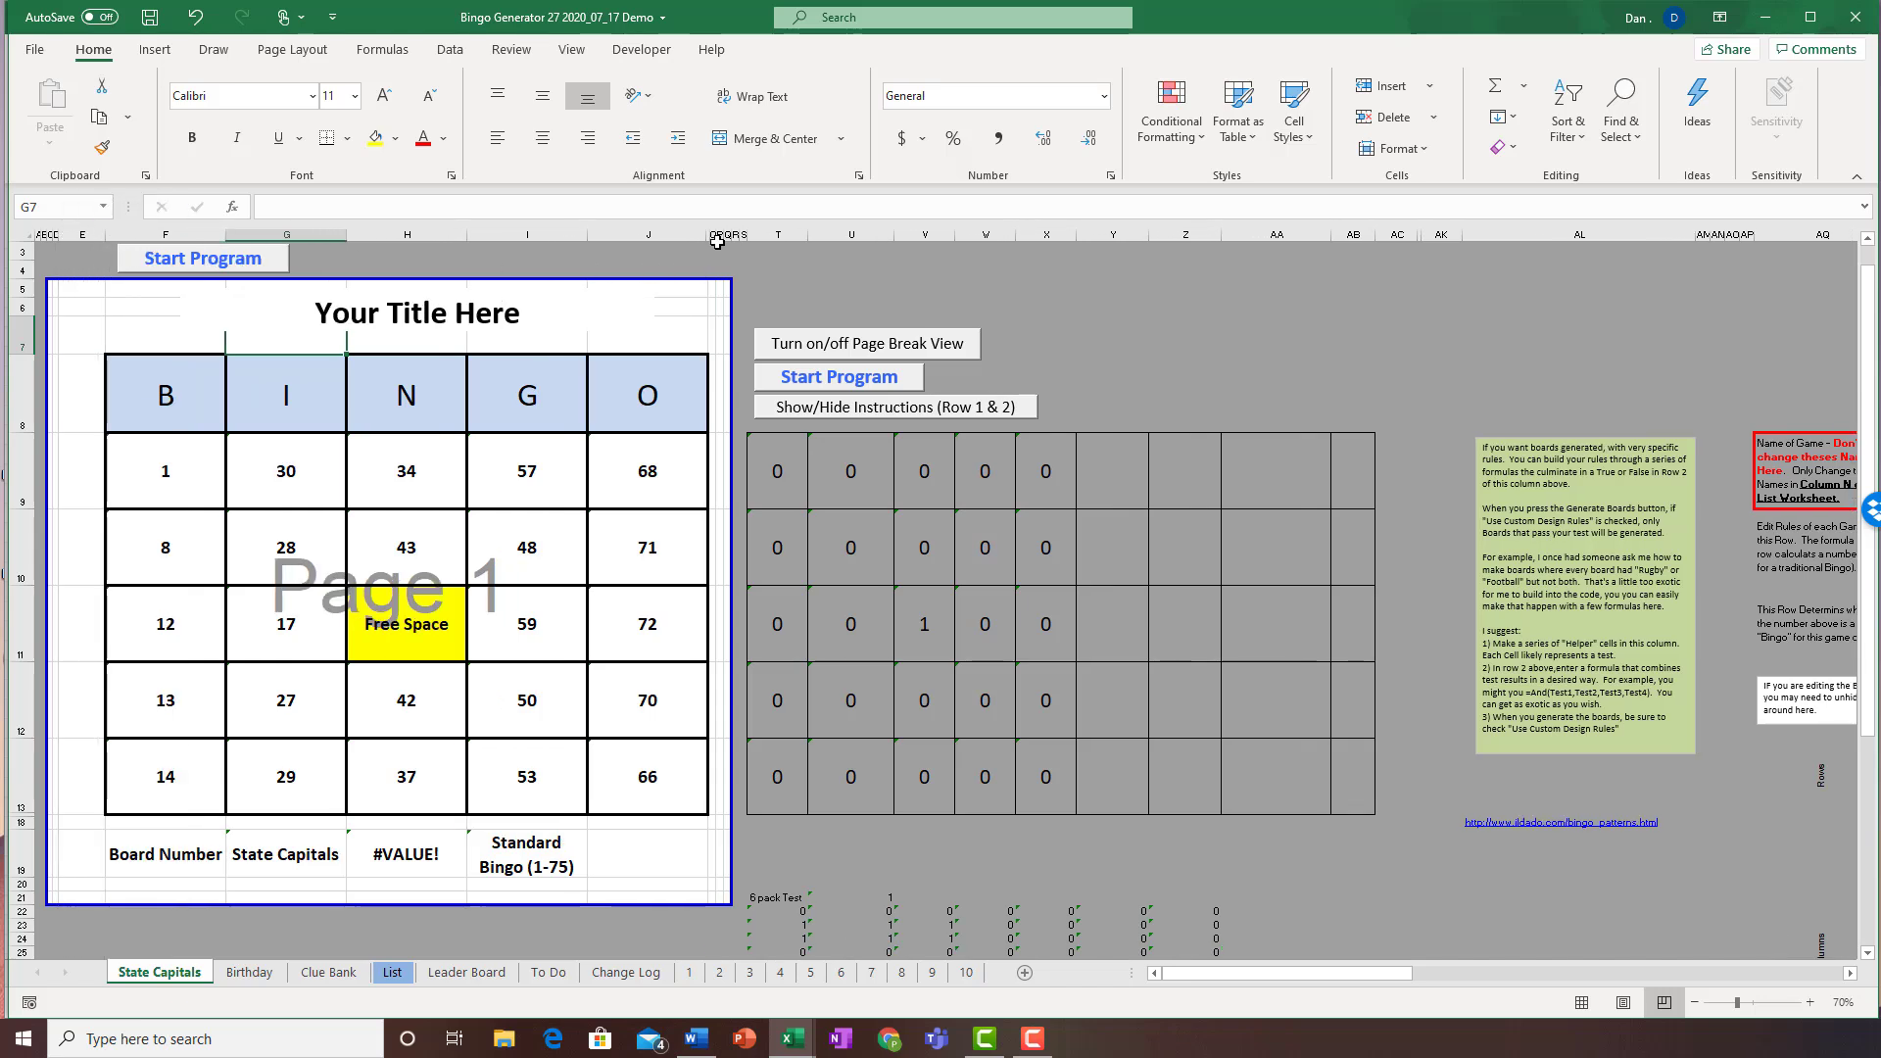
drag(718, 241, 749, 236)
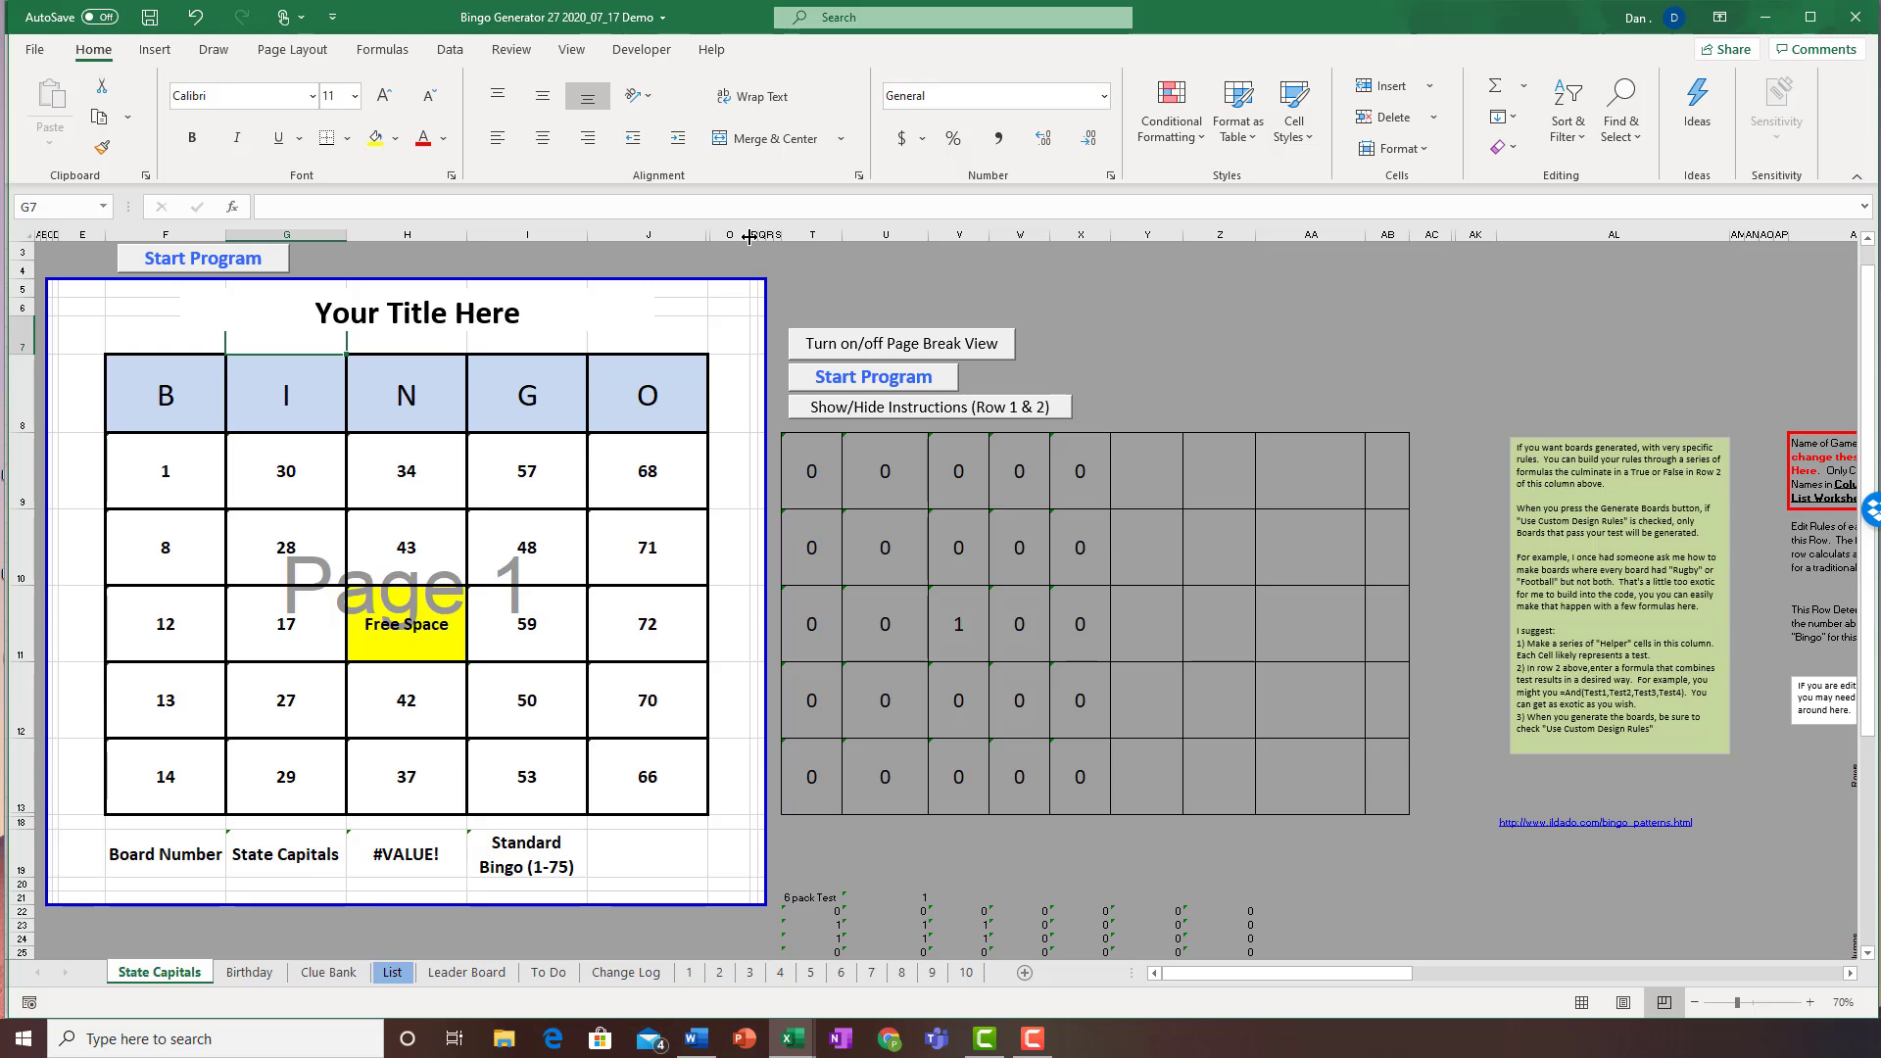
- Replace the title text above the board with "State Capital Bingo"
click(427, 314)
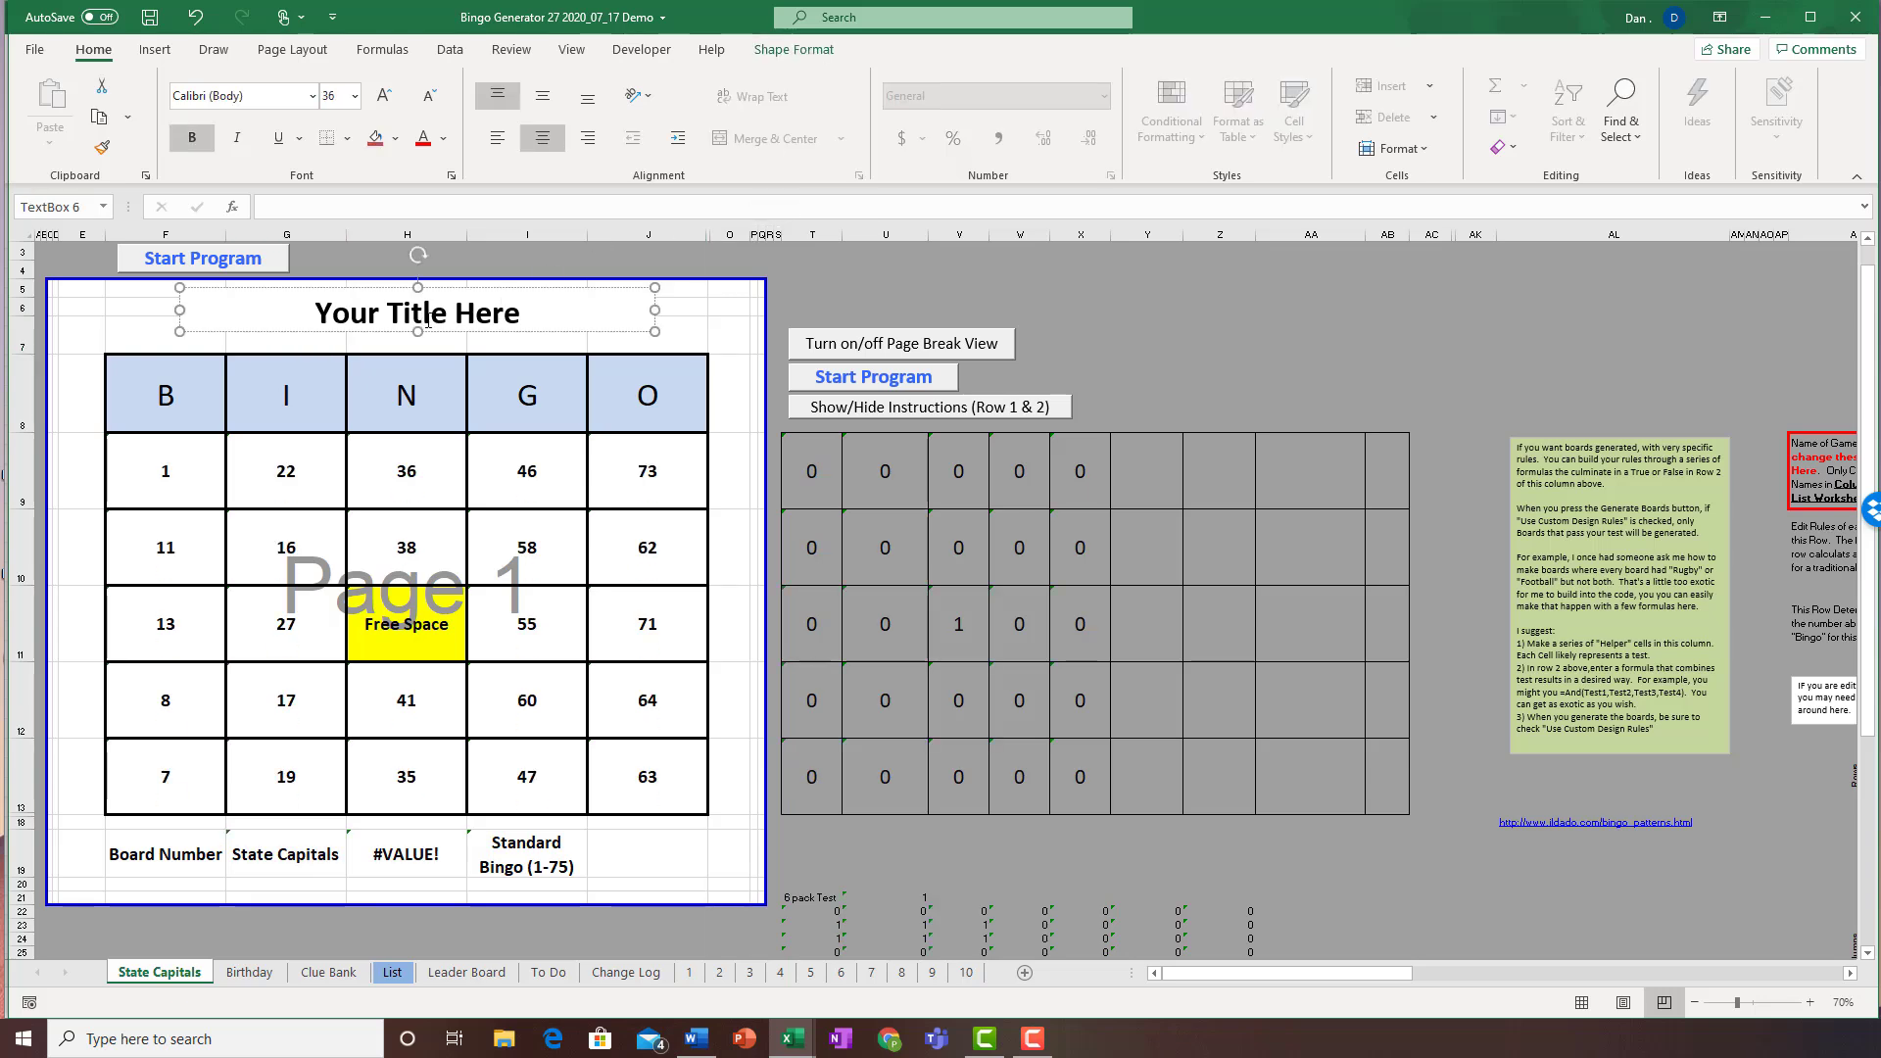
key(ctrl+a)
text(STate Capital Bingo)
click(79, 294)
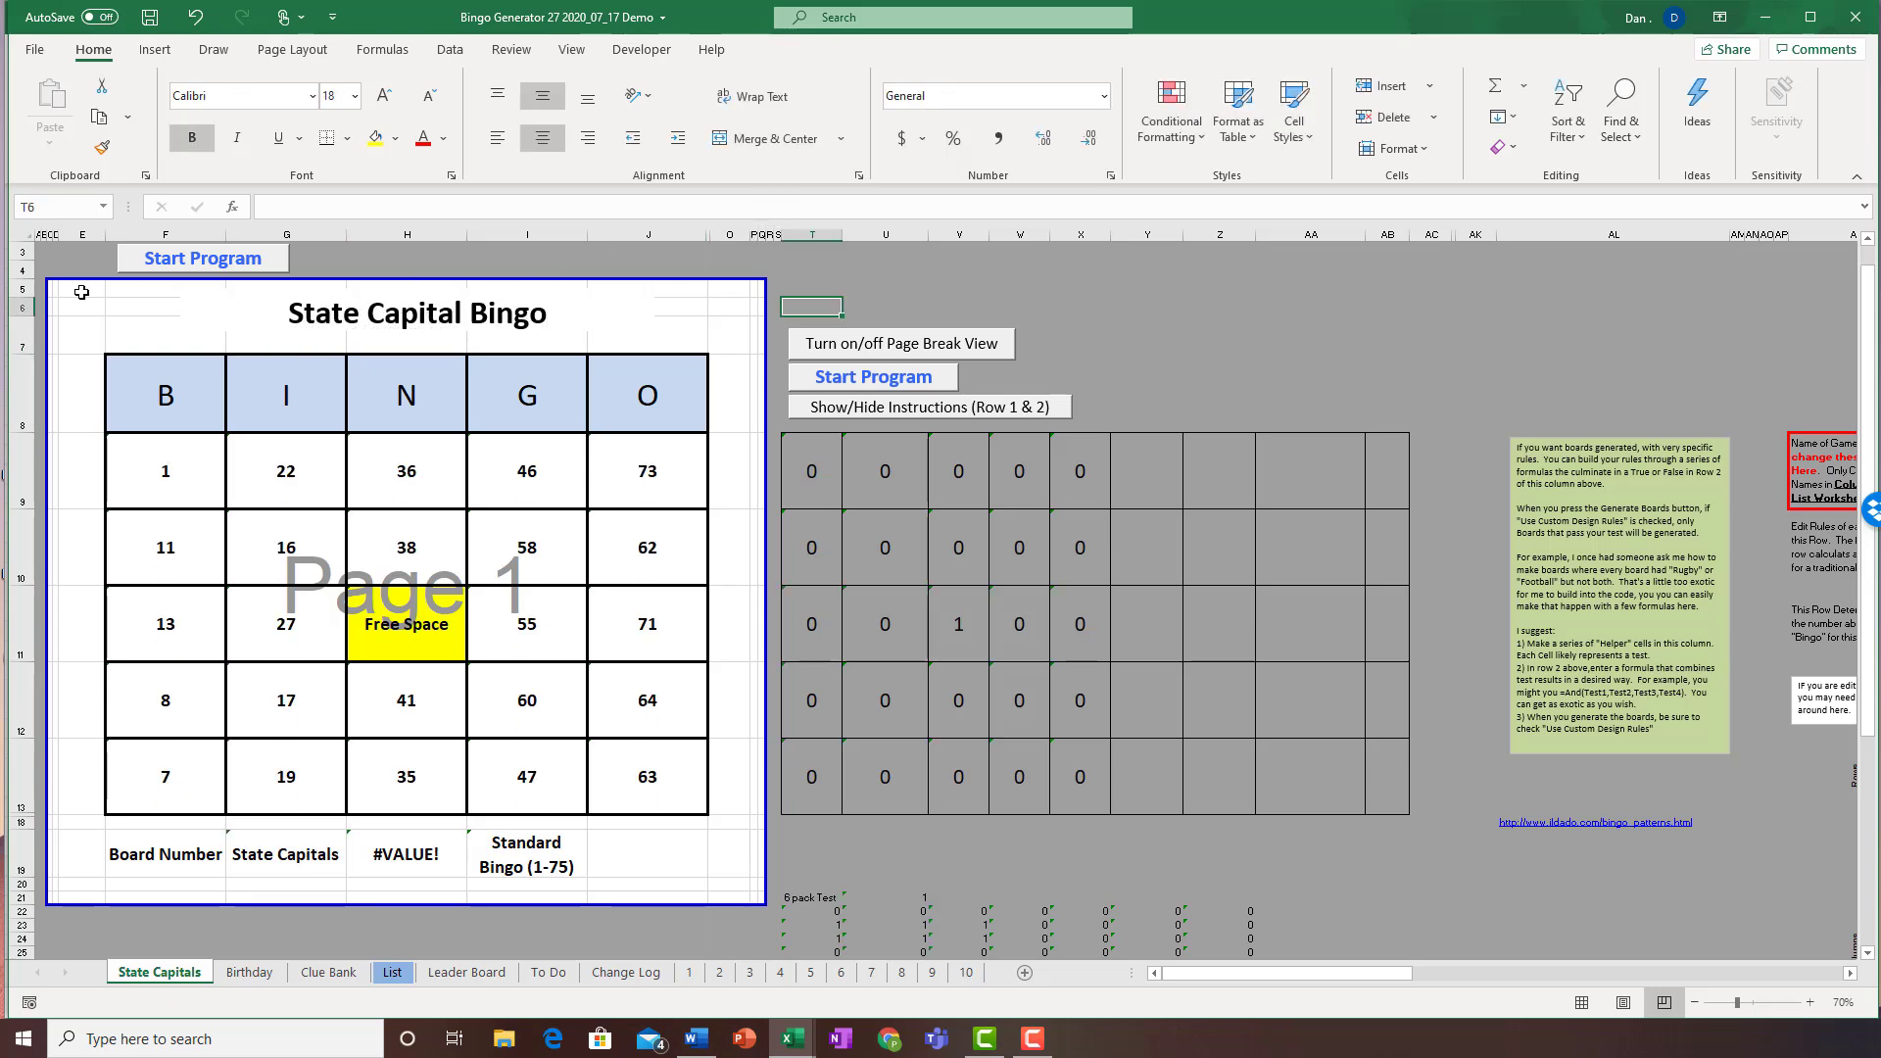
- Fill the band around the title red and the margin column O beside the board blue
drag(730, 367, 730, 808)
click(395, 138)
click(484, 294)
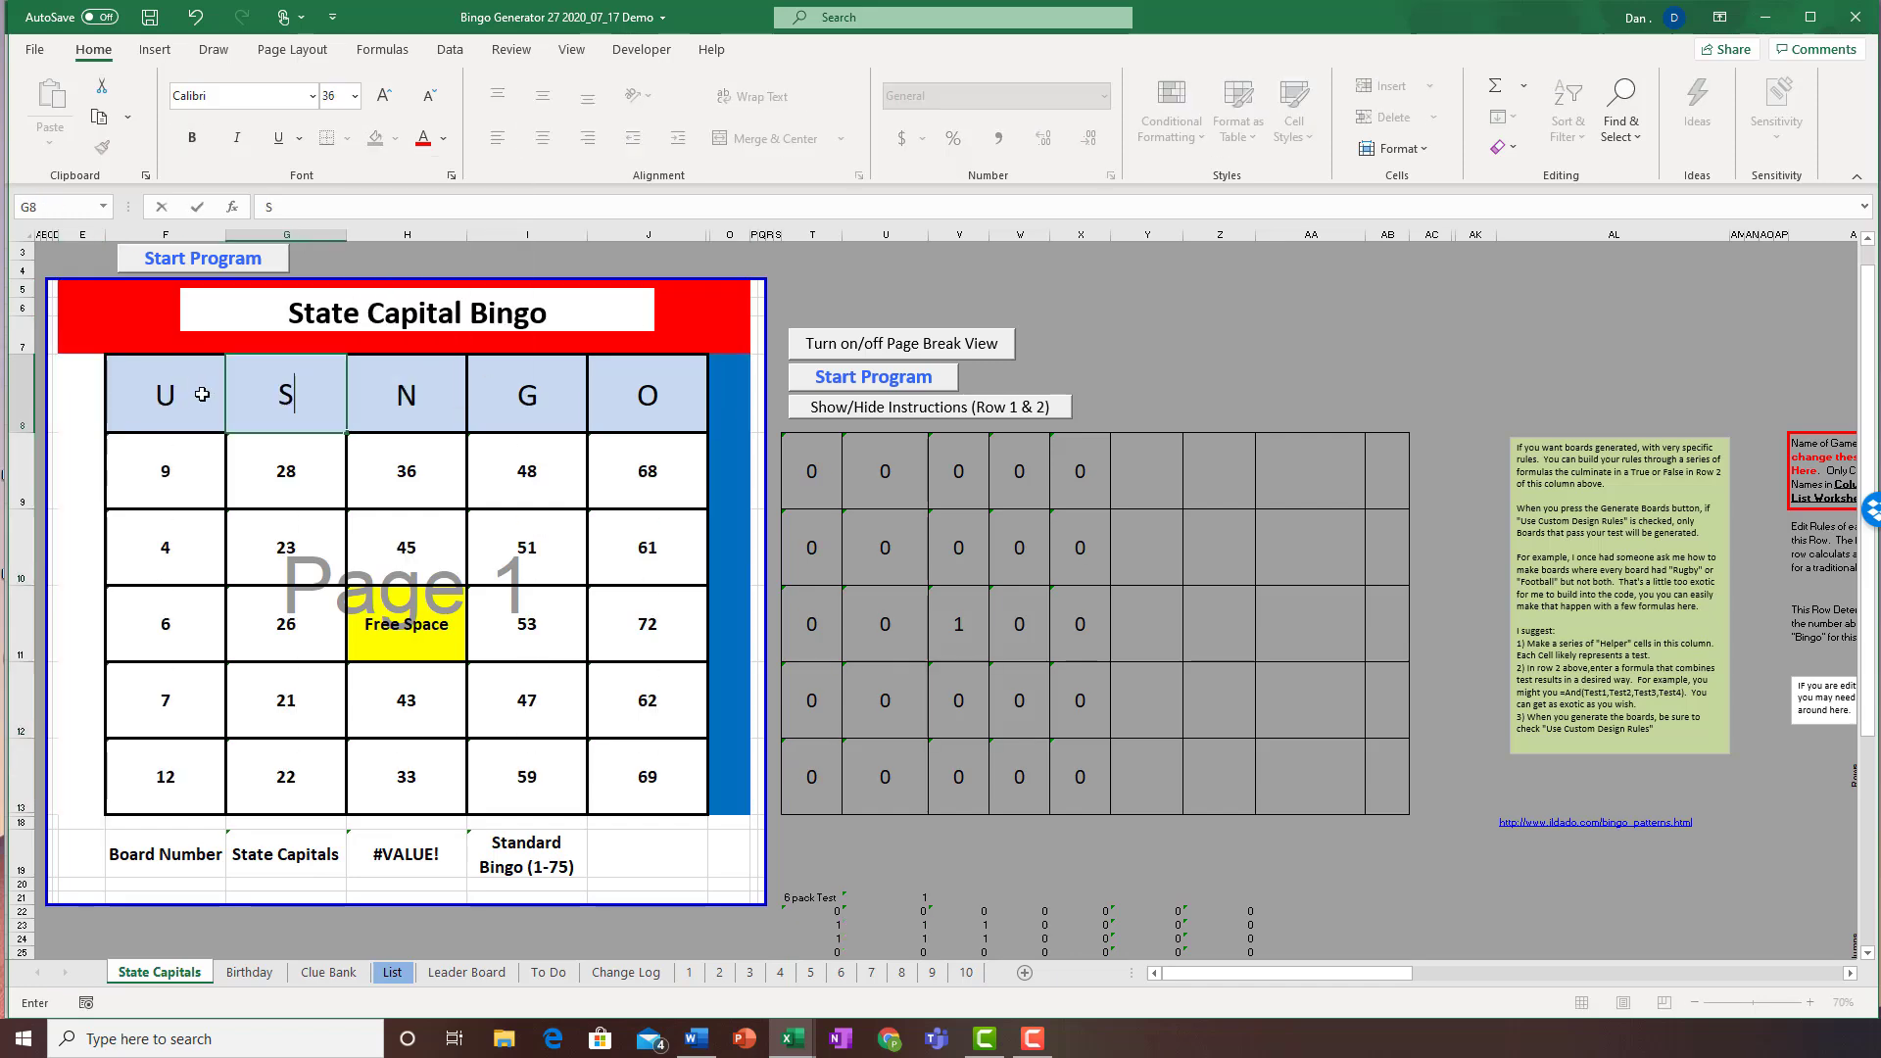
- Change the board's header to U, S, A, ! and a blank cell, filled red, white, blue, white and white
click(170, 394)
click(395, 138)
click(384, 294)
click(407, 394)
click(395, 139)
click(484, 294)
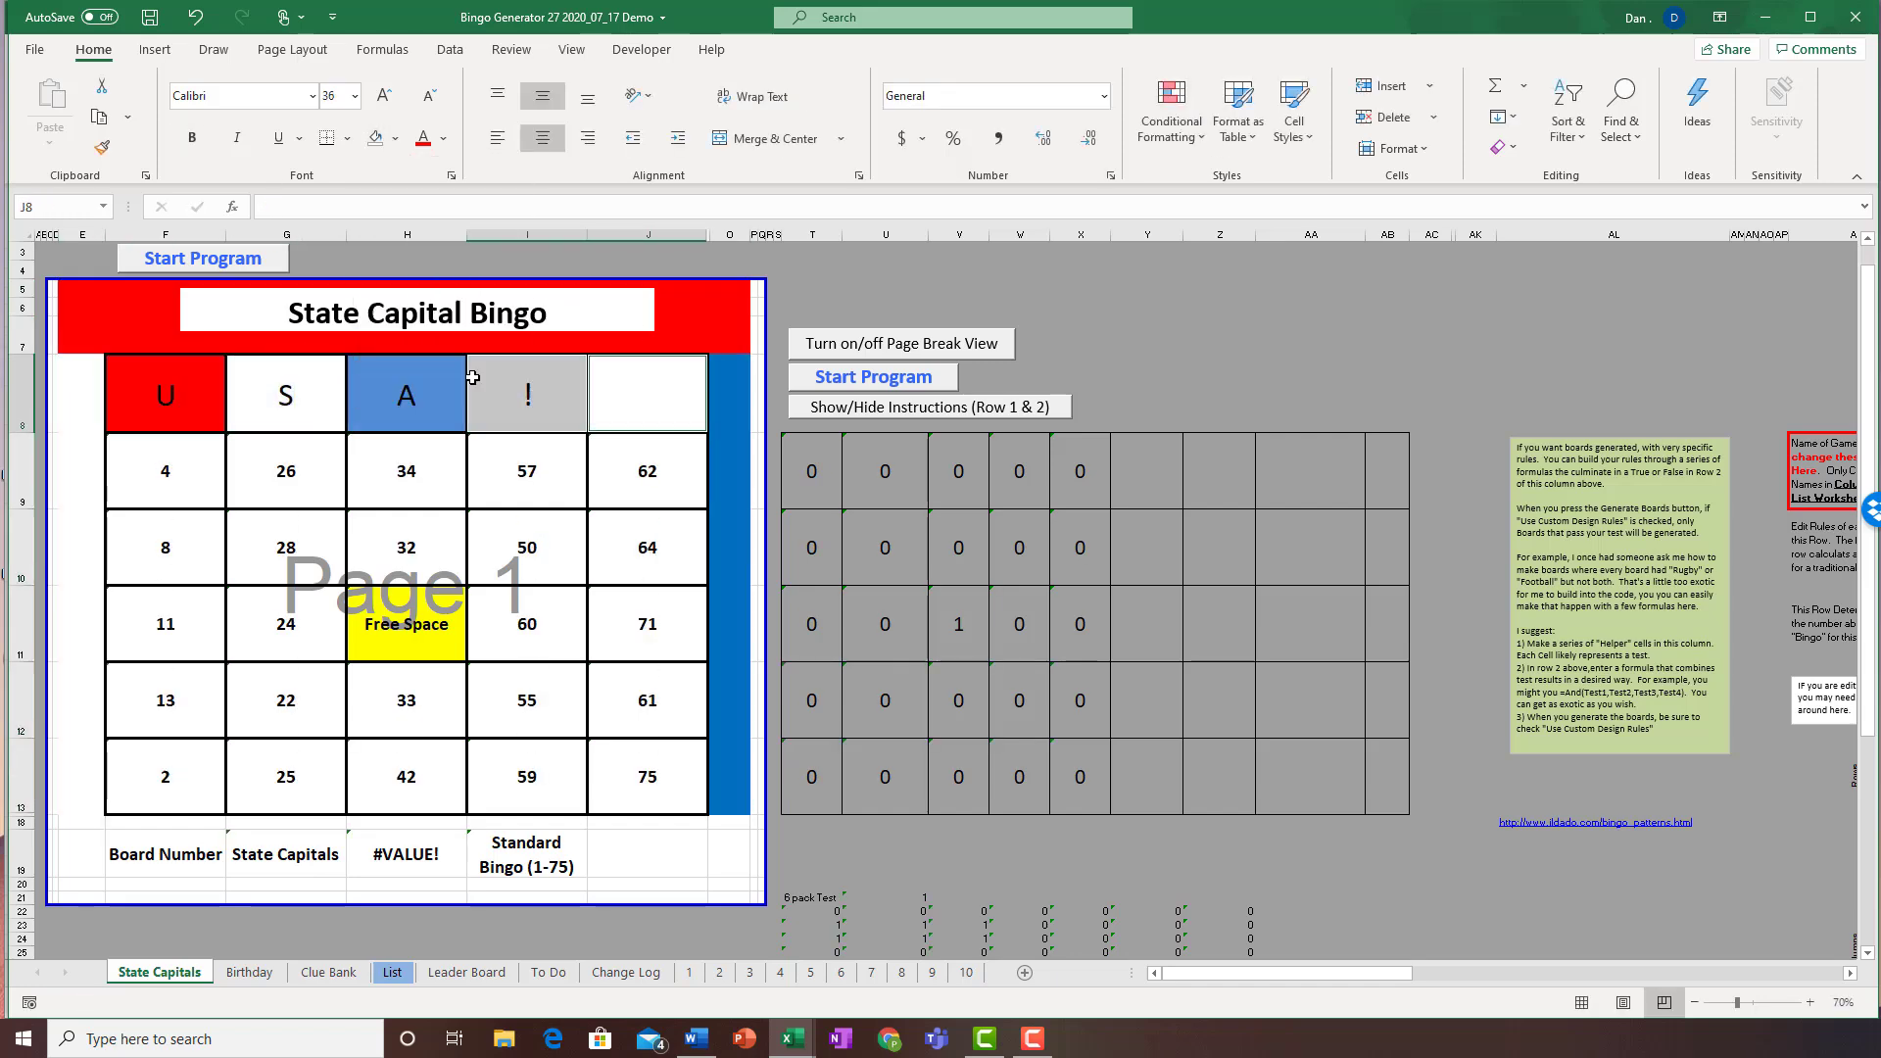
drag(170, 394, 647, 394)
- Format the board's clue cells in Comic Sans MS at size 20
drag(165, 470, 647, 777)
click(313, 95)
scroll(294, 392, down, 5)
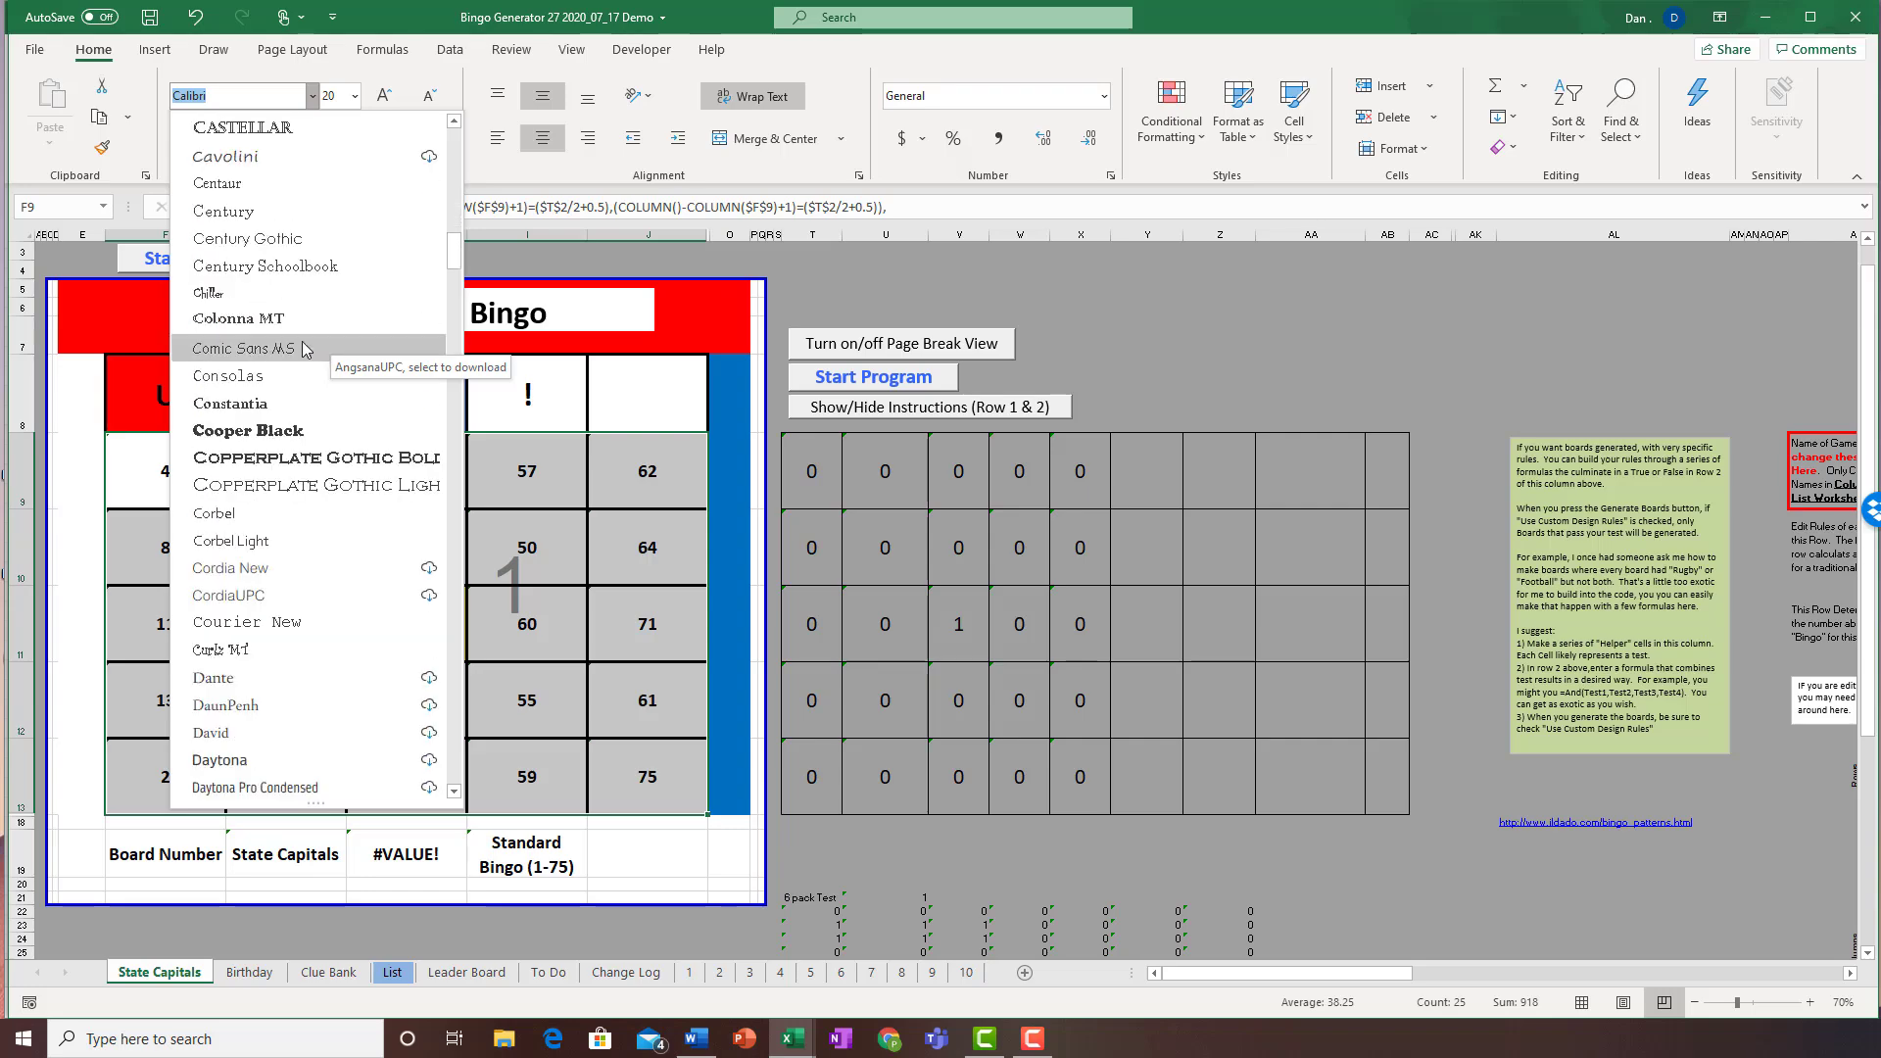
click(265, 345)
click(341, 97)
text(20)
key(Return)
- Make room above the title and paste in the US flag picture copied from the State Capital Example Data workbook
click(646, 854)
drag(29, 262, 31, 470)
click(286, 382)
key(alt+Tab)
key(ctrl+c)
key(alt+Tab)
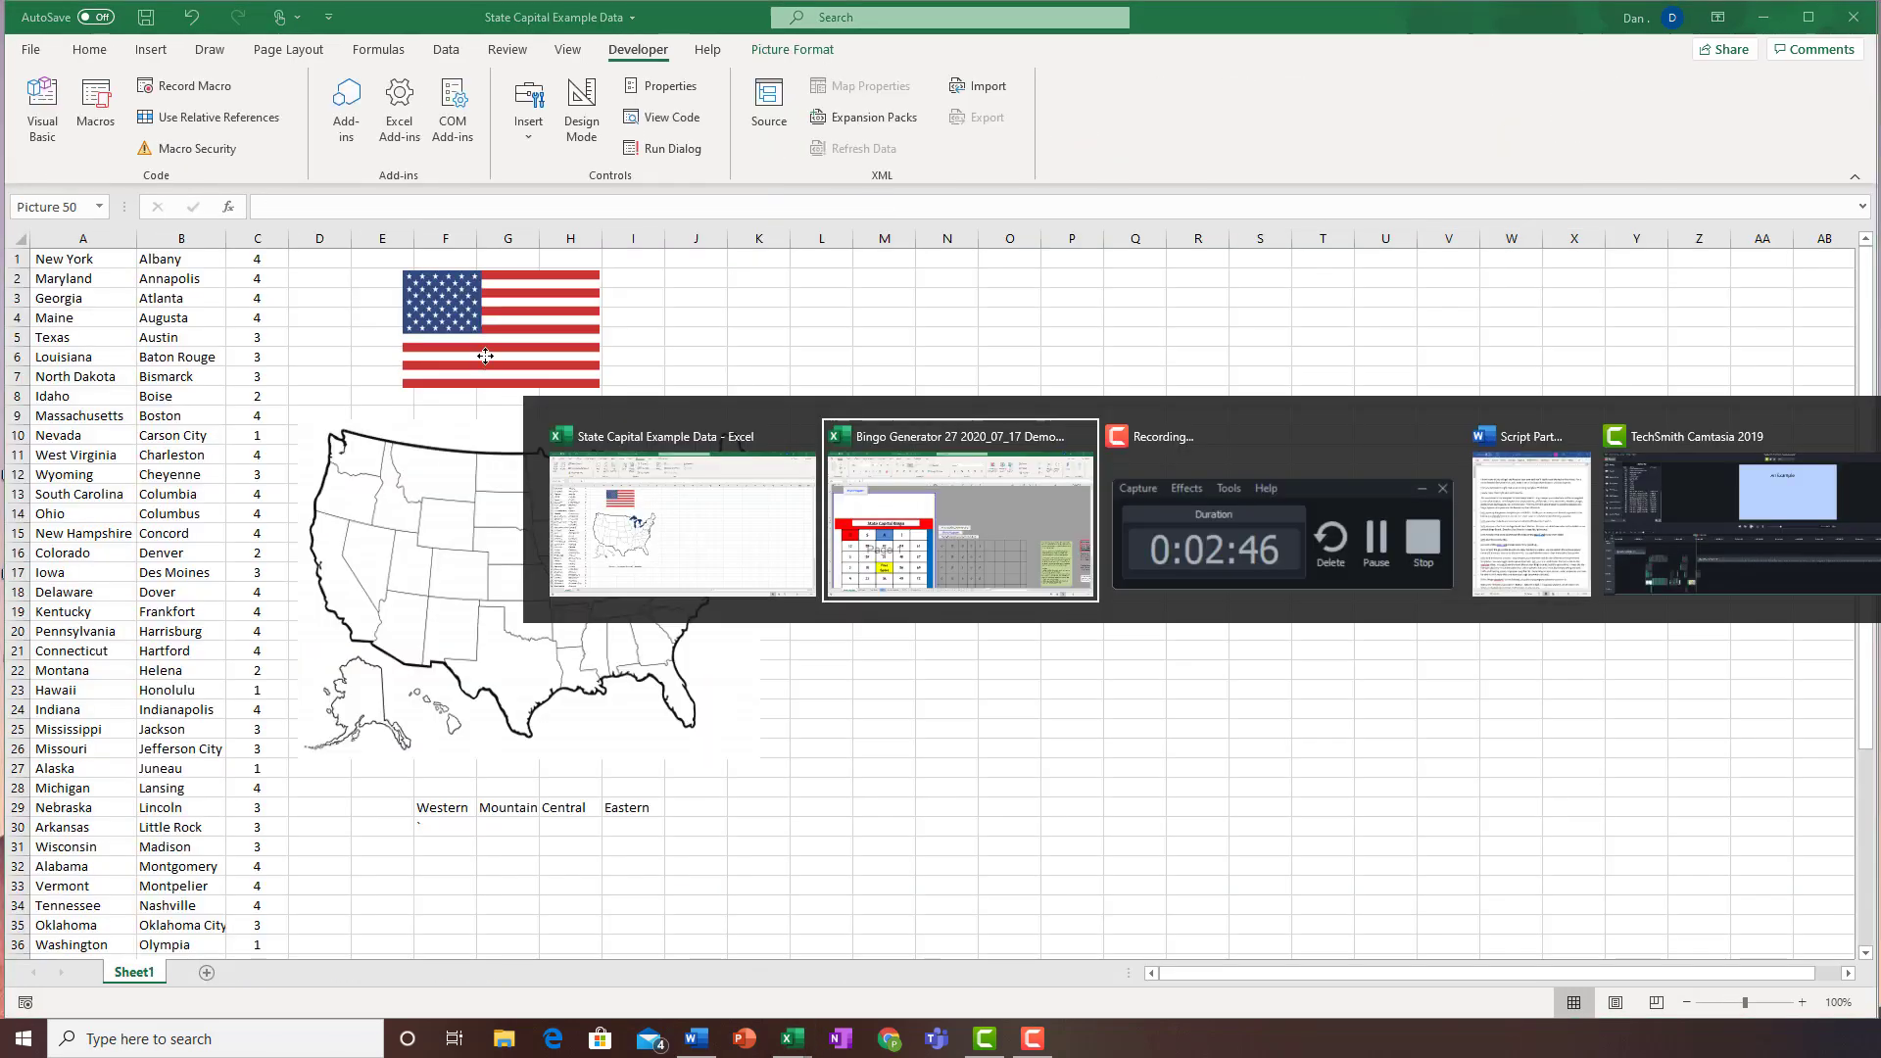
key(ctrl+v)
drag(363, 367, 483, 454)
- Remove the fill of the State Capital Bingo title text box
right_click(598, 501)
click(650, 453)
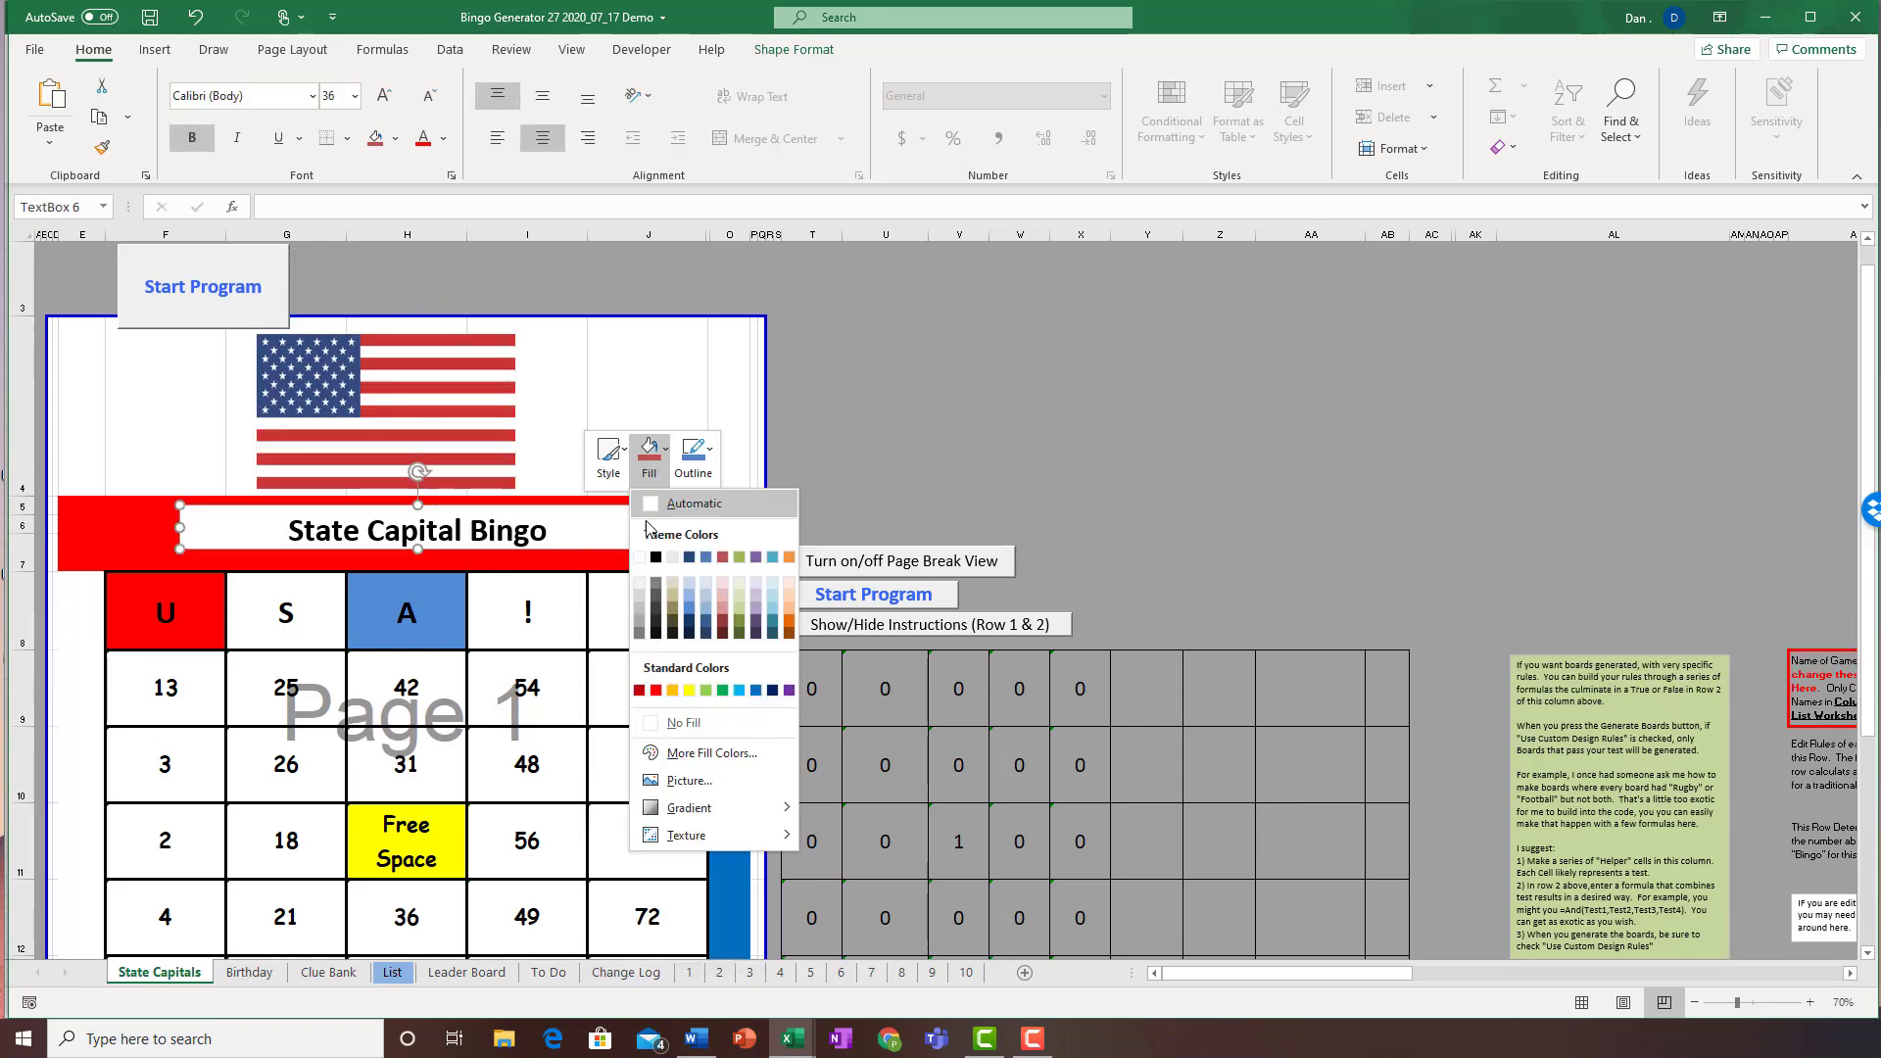
click(784, 738)
scroll(416, 253, down, 1)
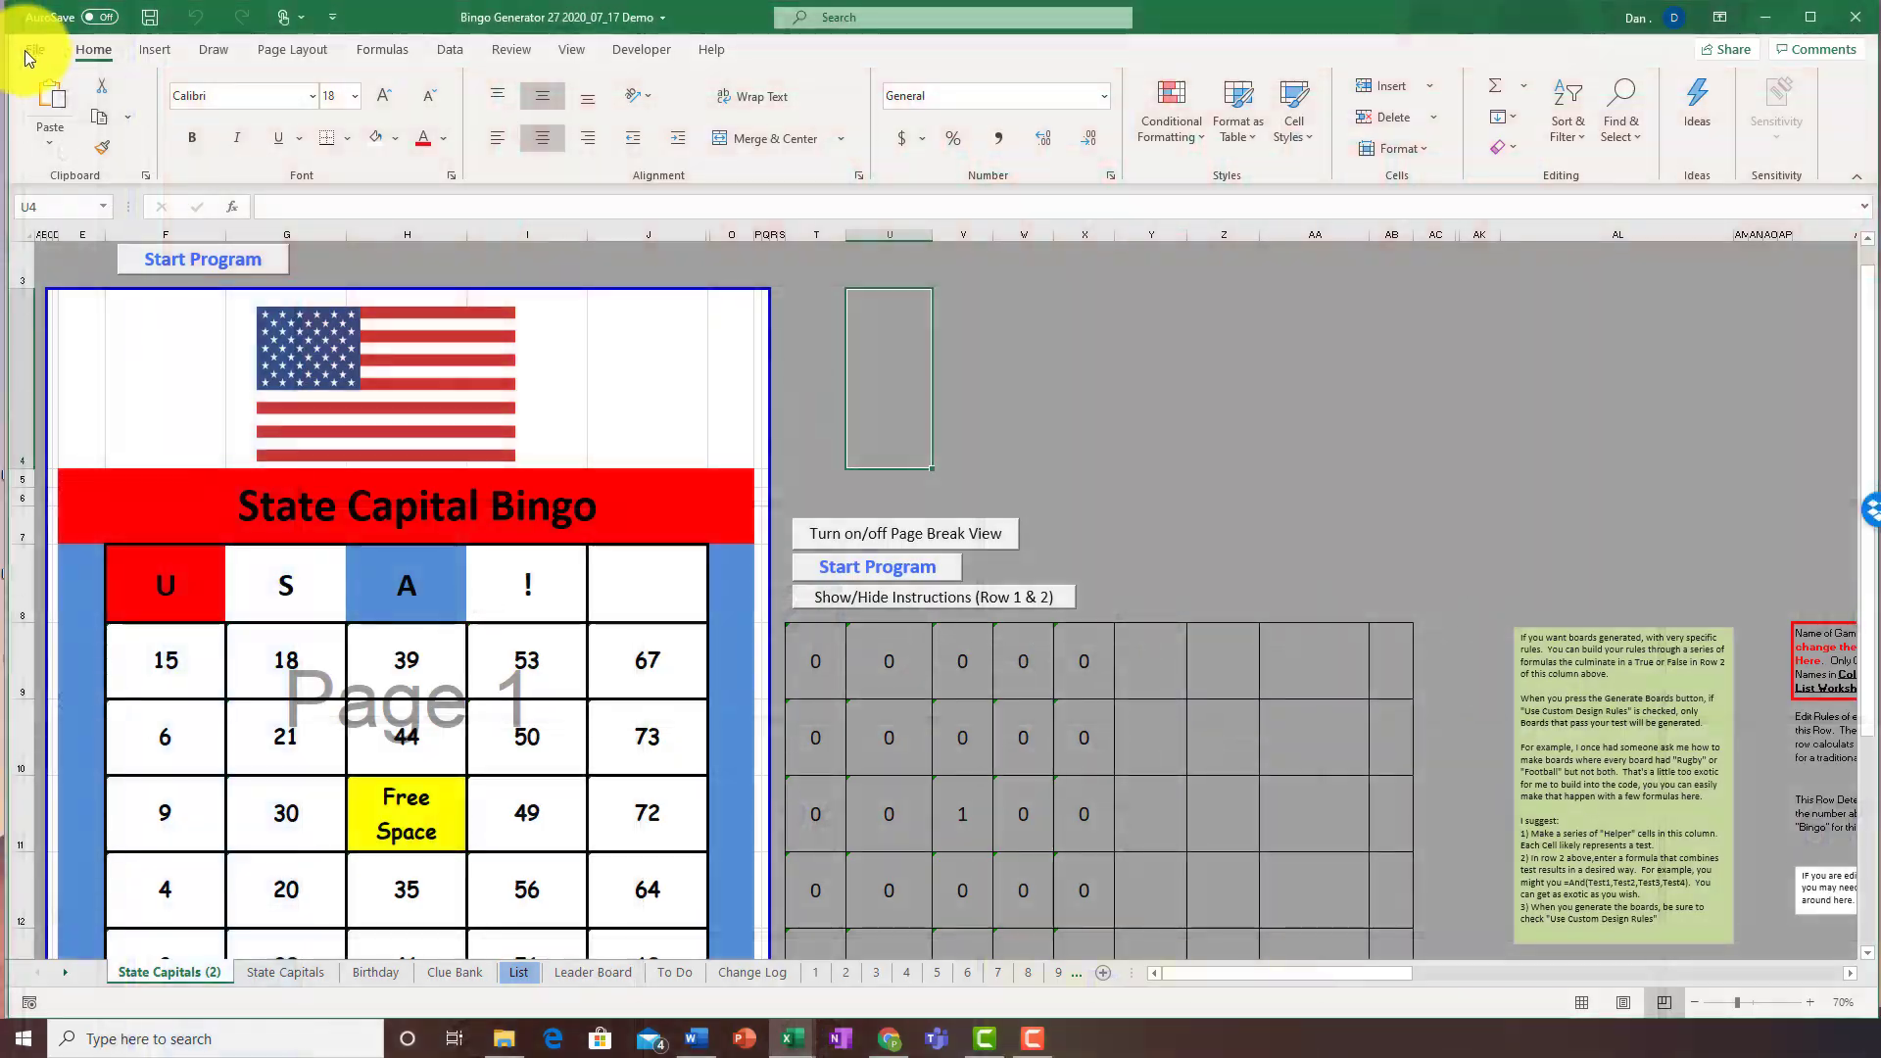
- Open the print preview of the template and try landscape orientation in the page setup
click(26, 49)
click(67, 349)
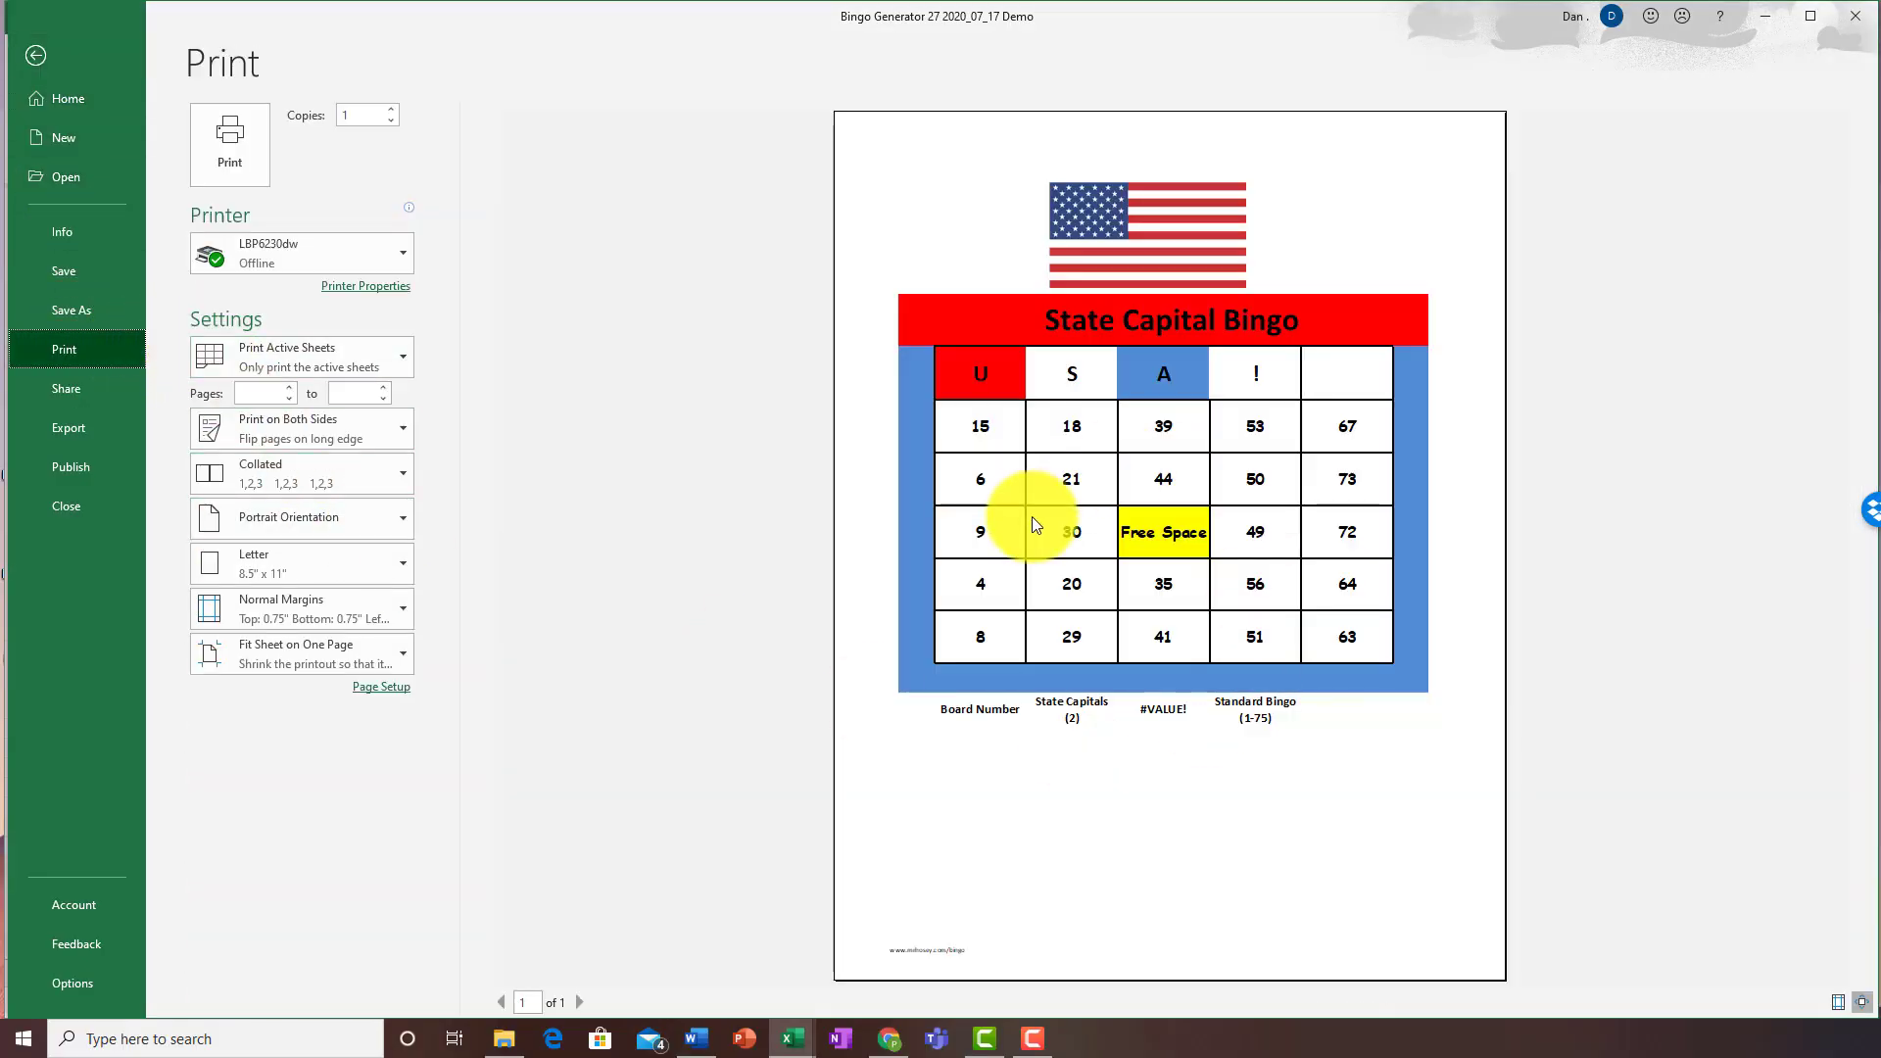
click(382, 688)
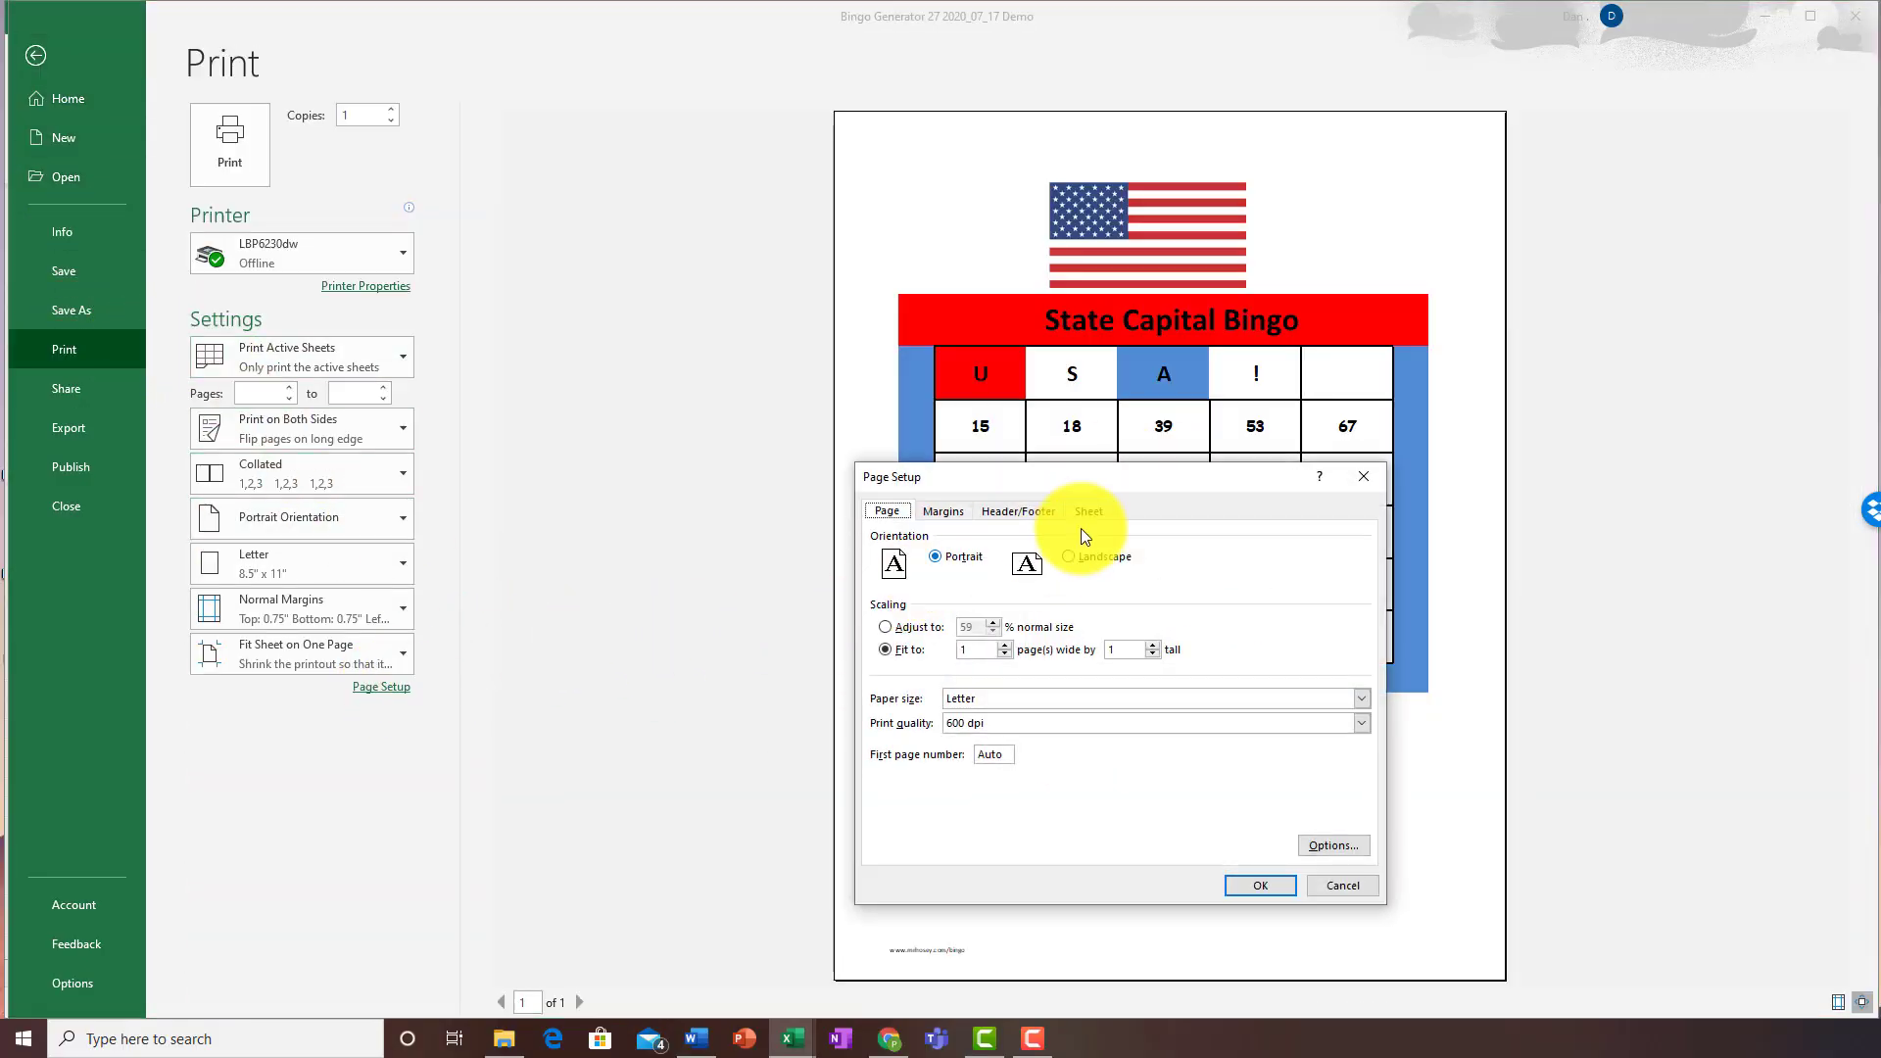
drag(1035, 479, 1544, 359)
click(1574, 435)
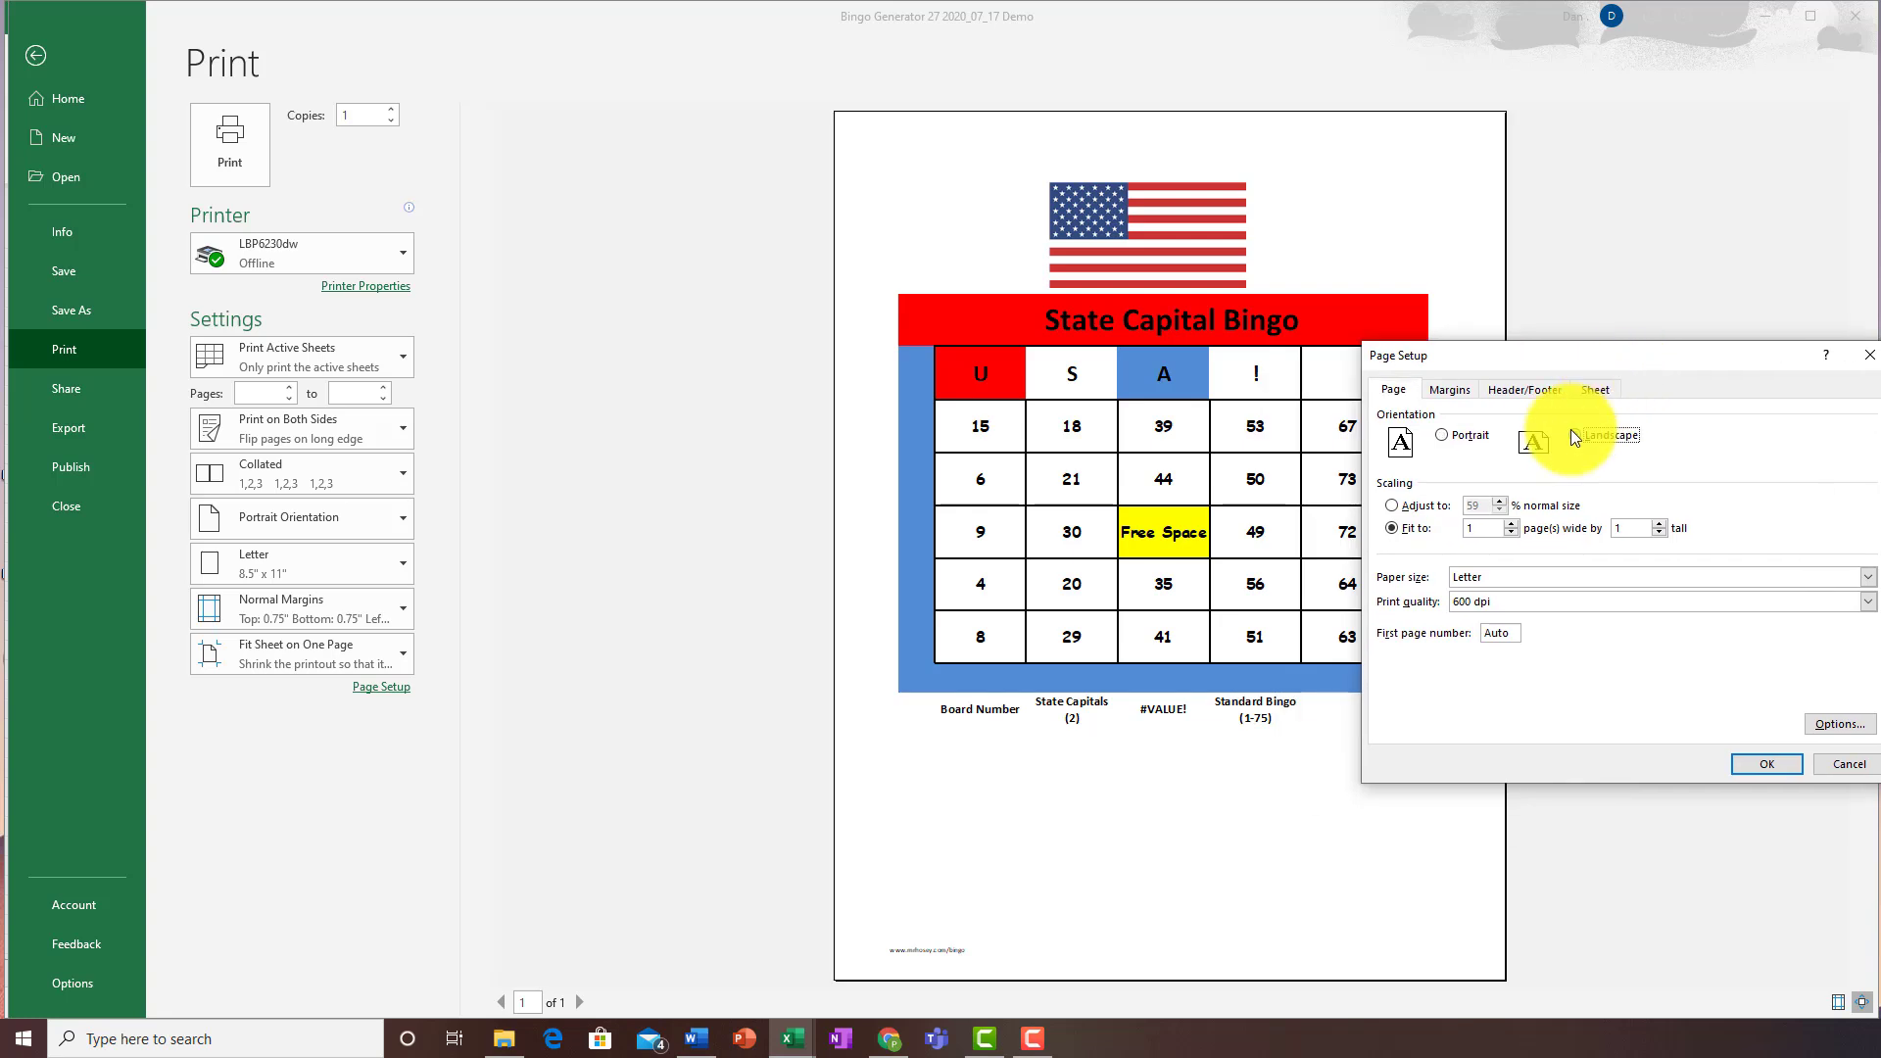
click(1790, 766)
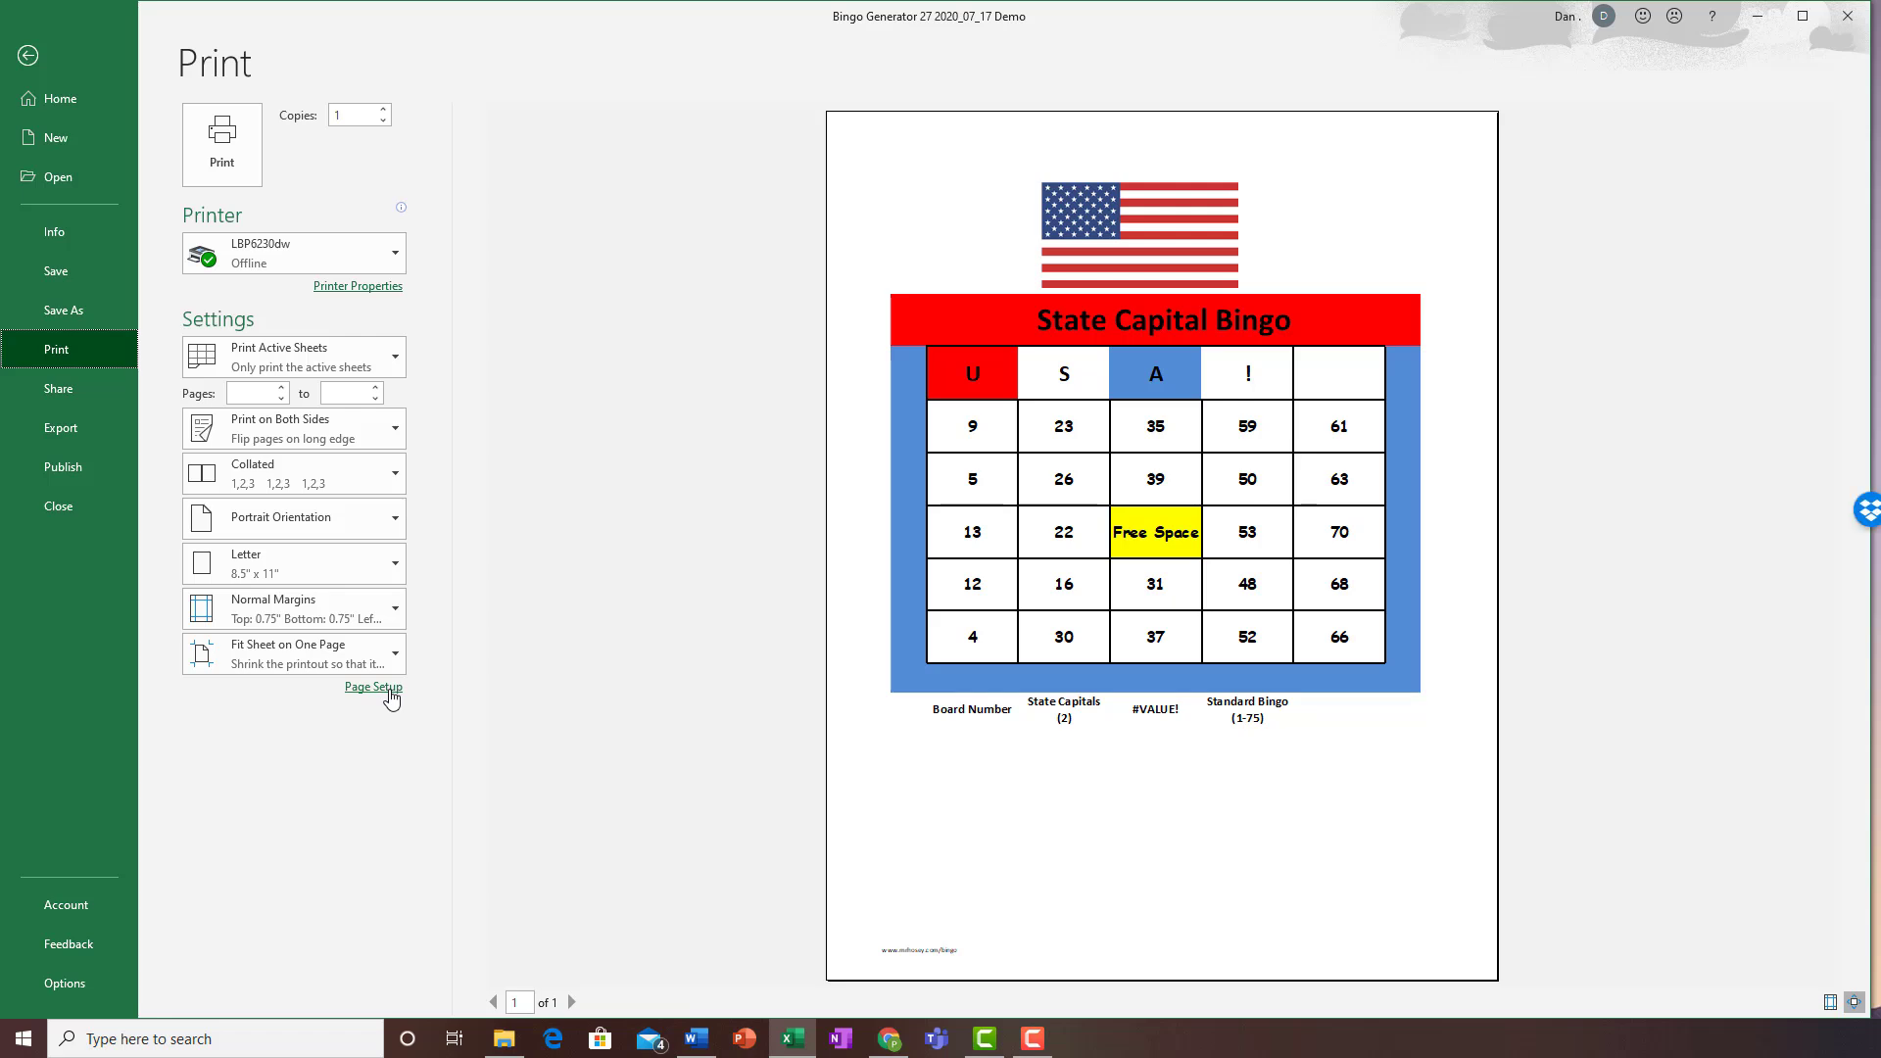
- Examine the left section of the custom footer in the page setup, then return to the worksheet
click(391, 688)
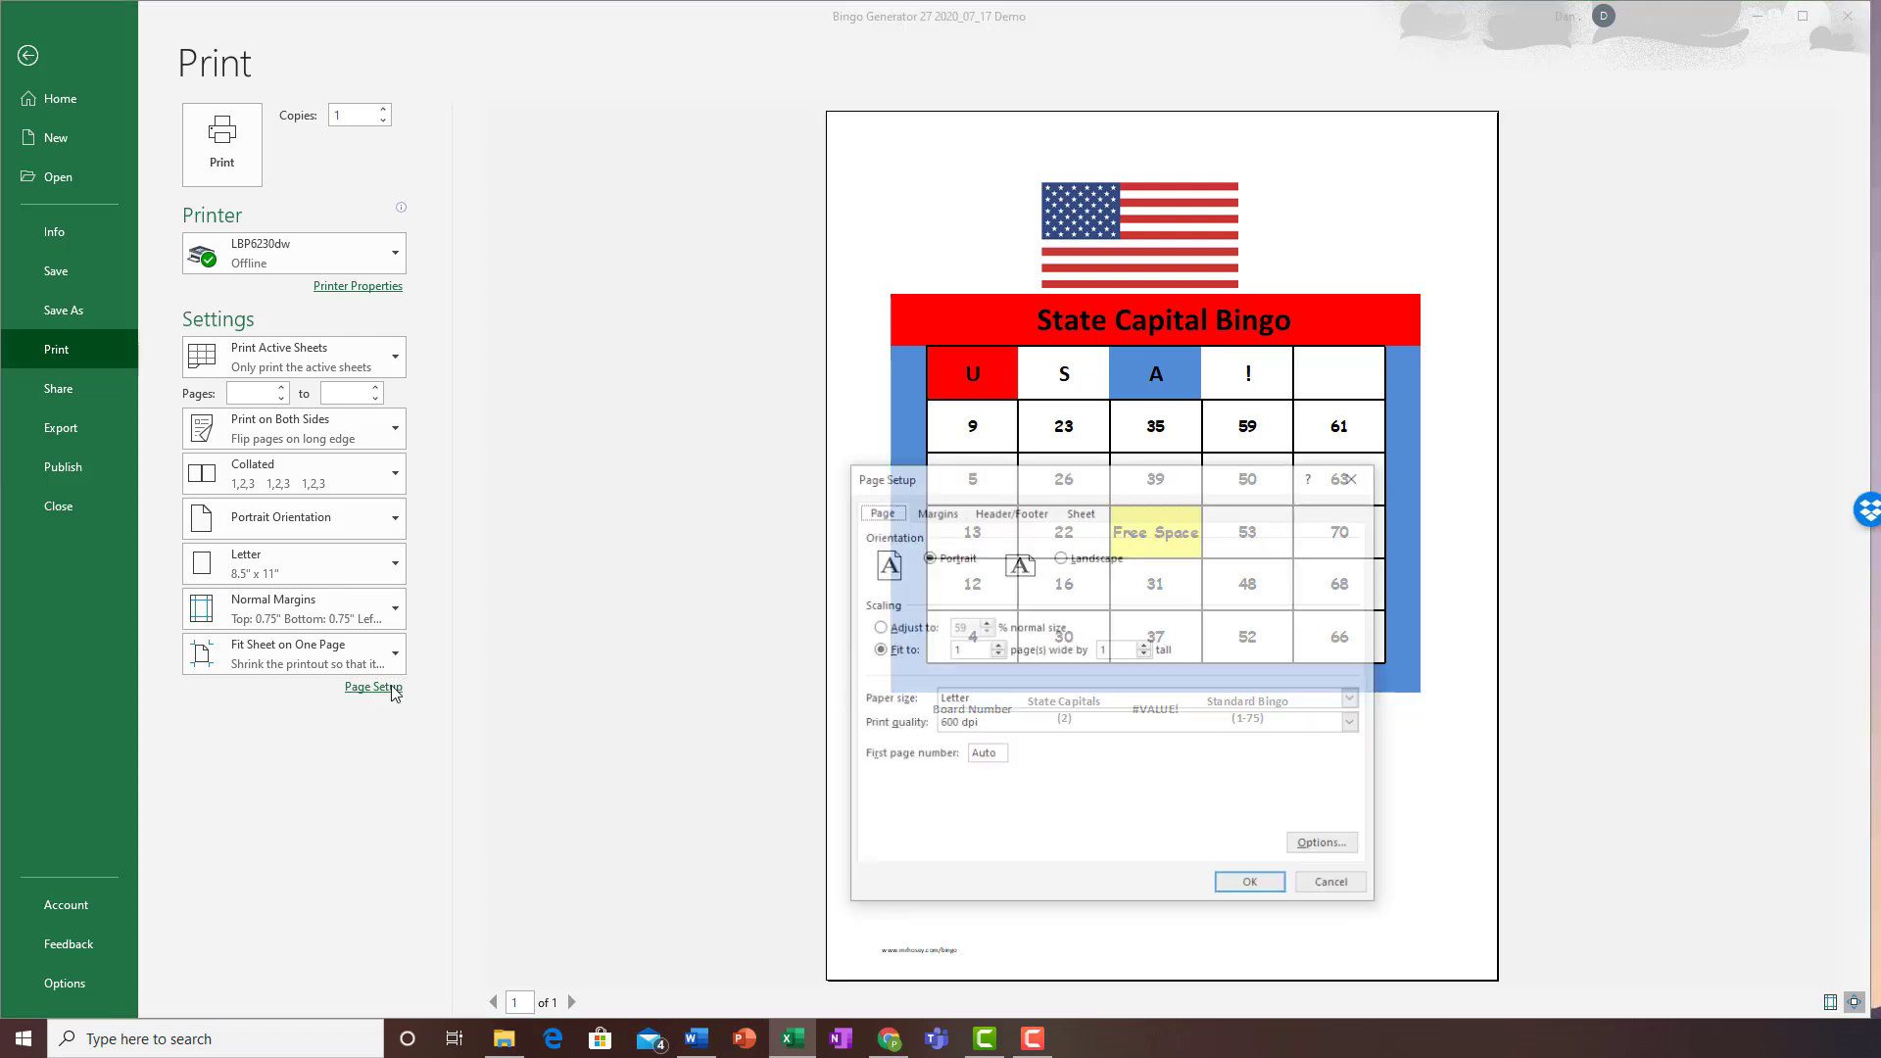
click(1027, 514)
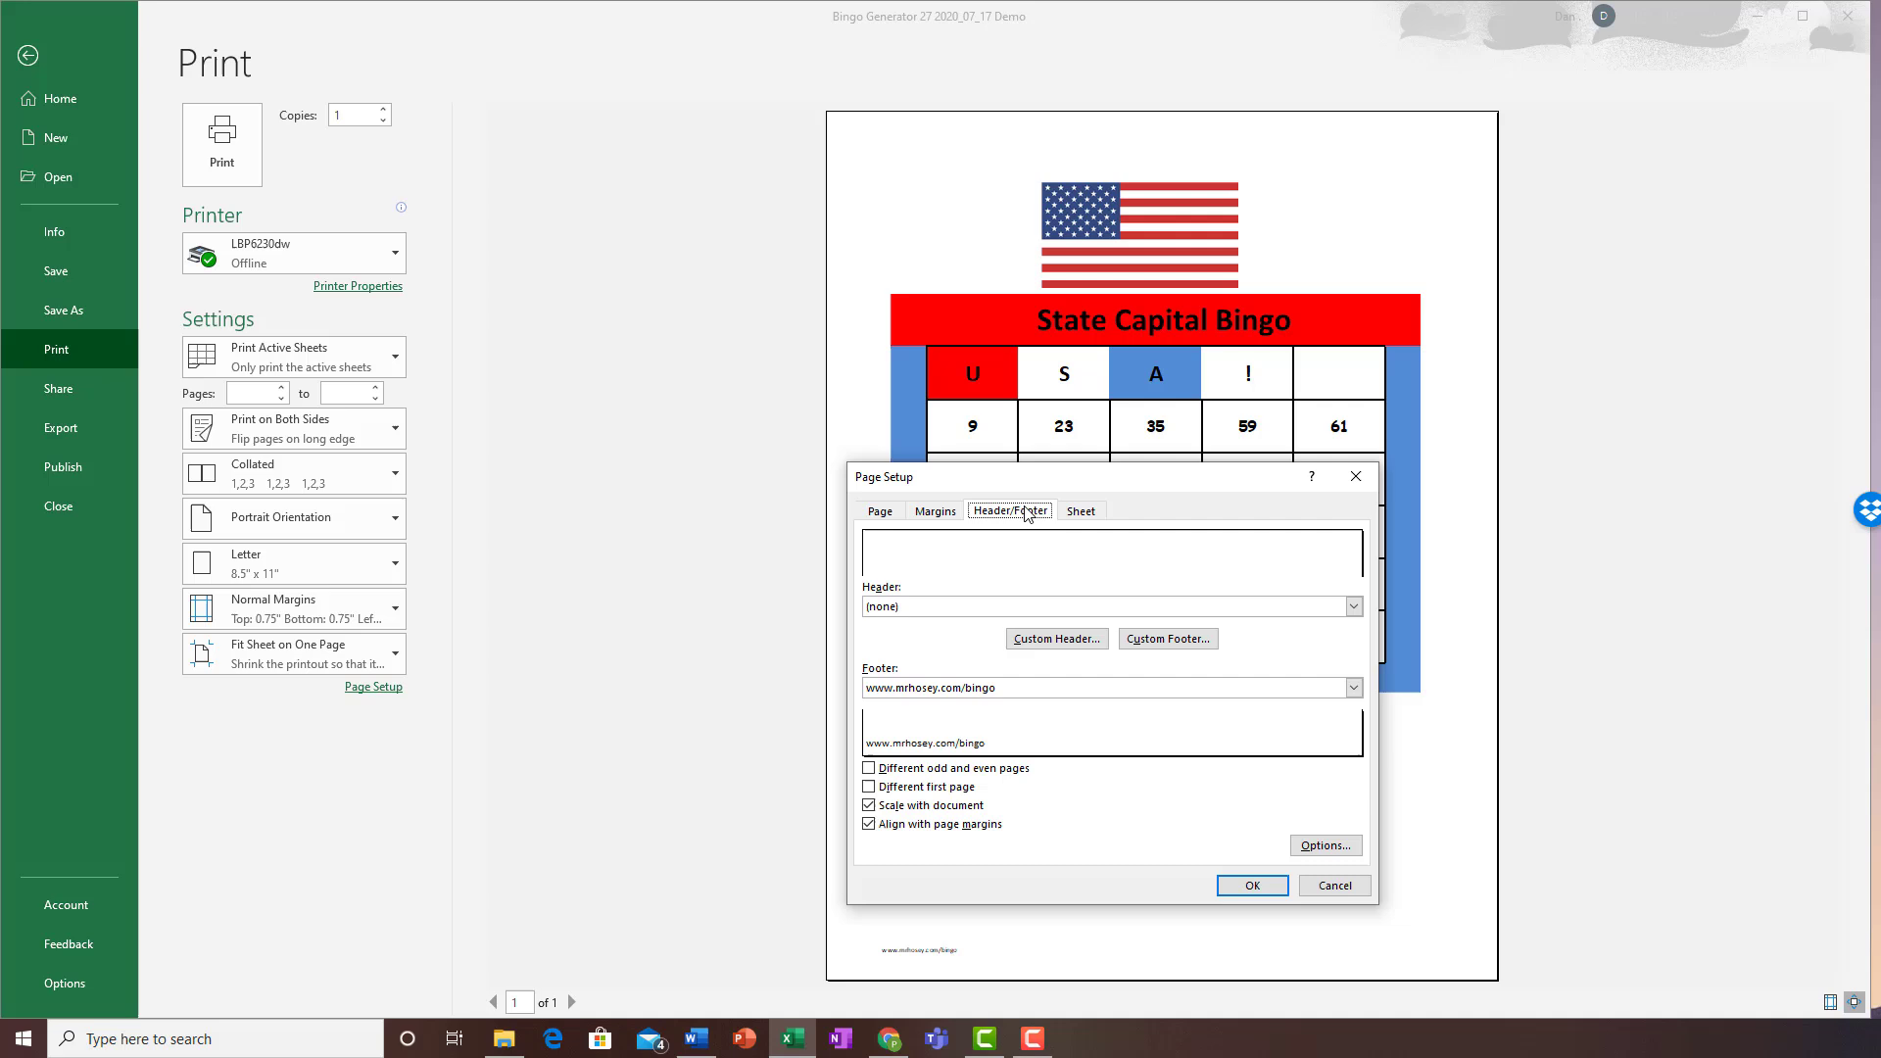
click(1168, 639)
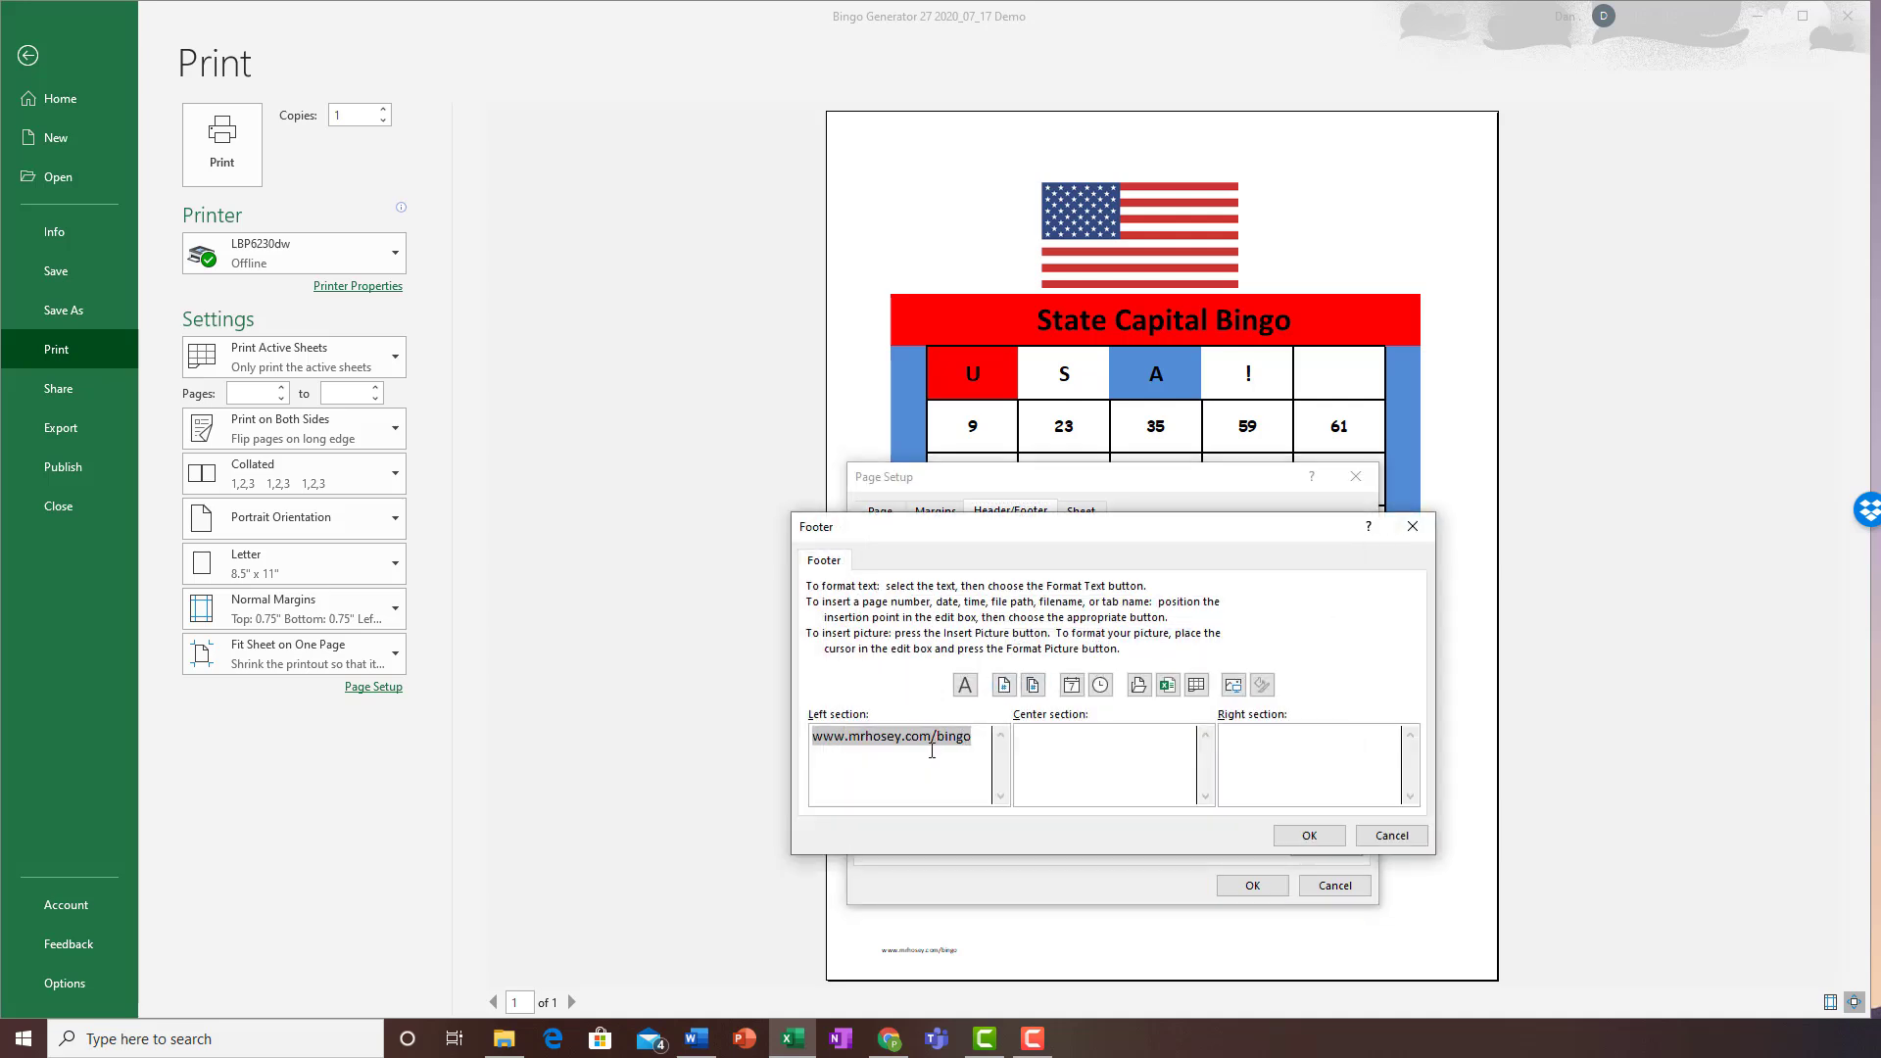
key(End)
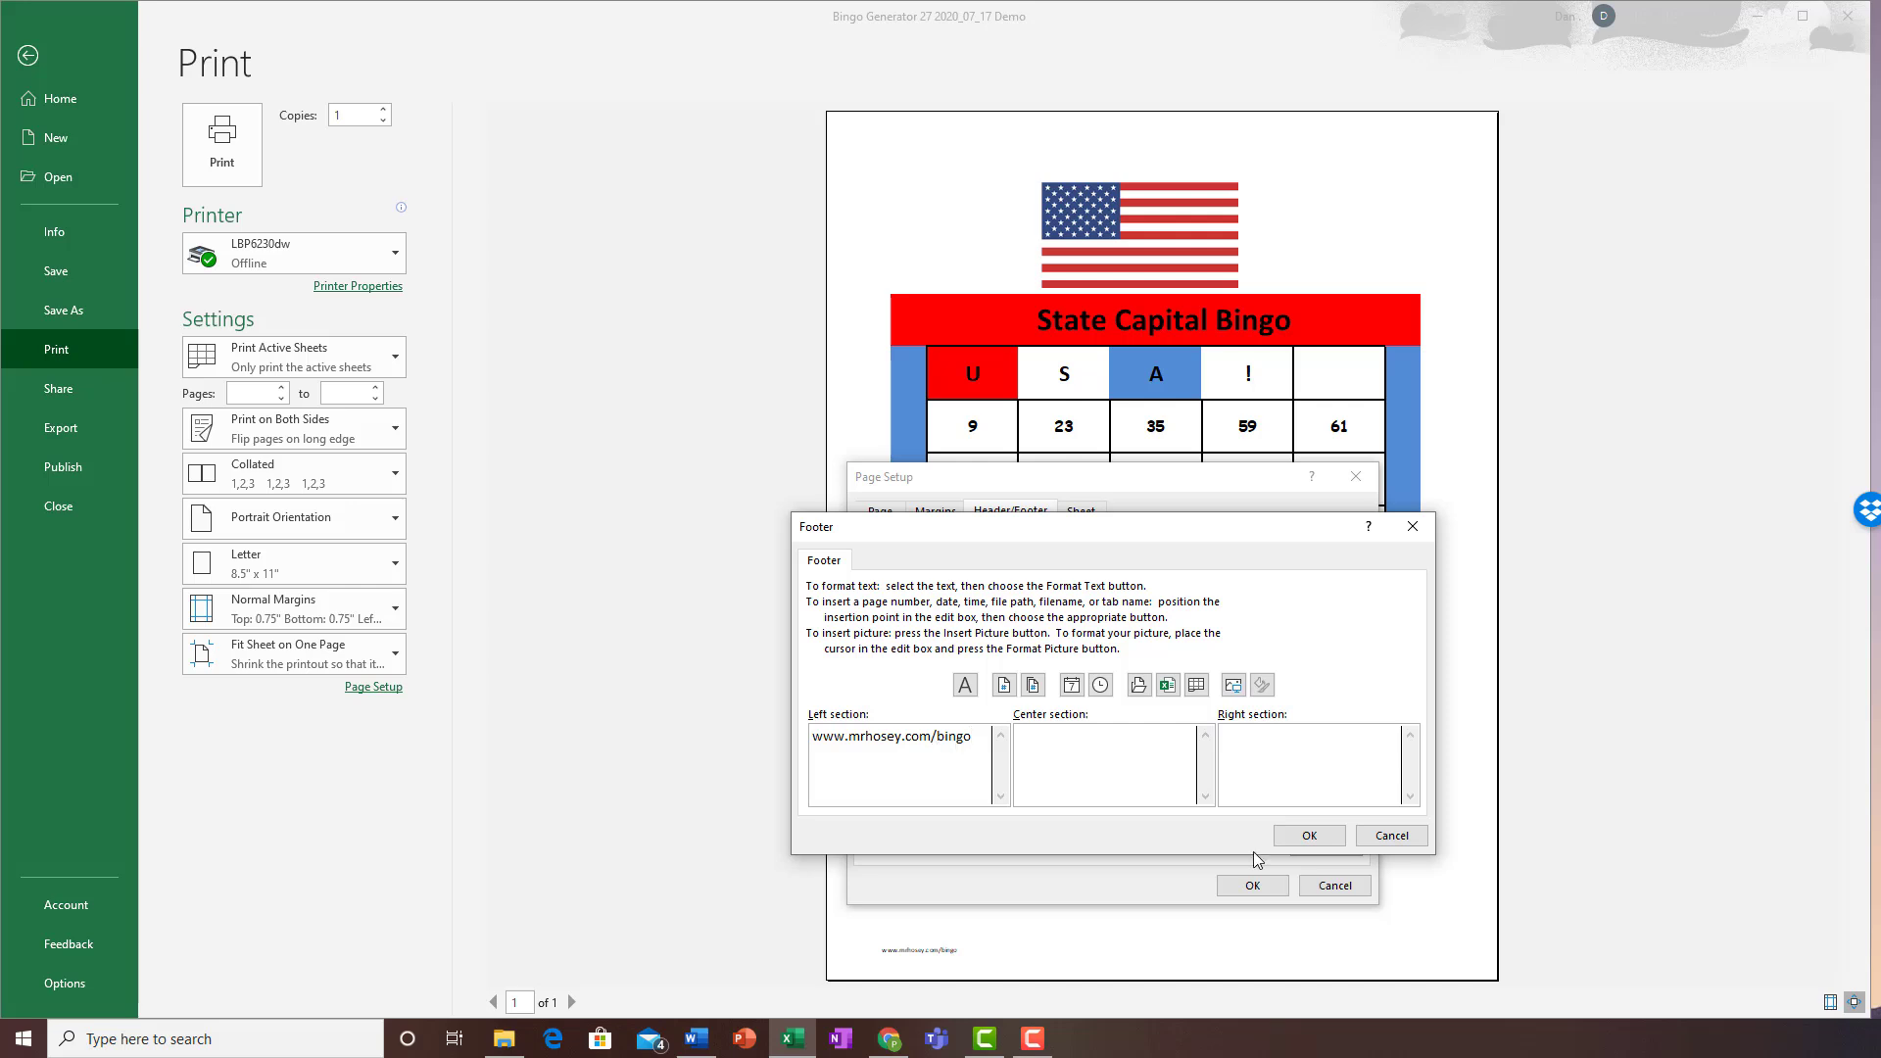
click(1309, 836)
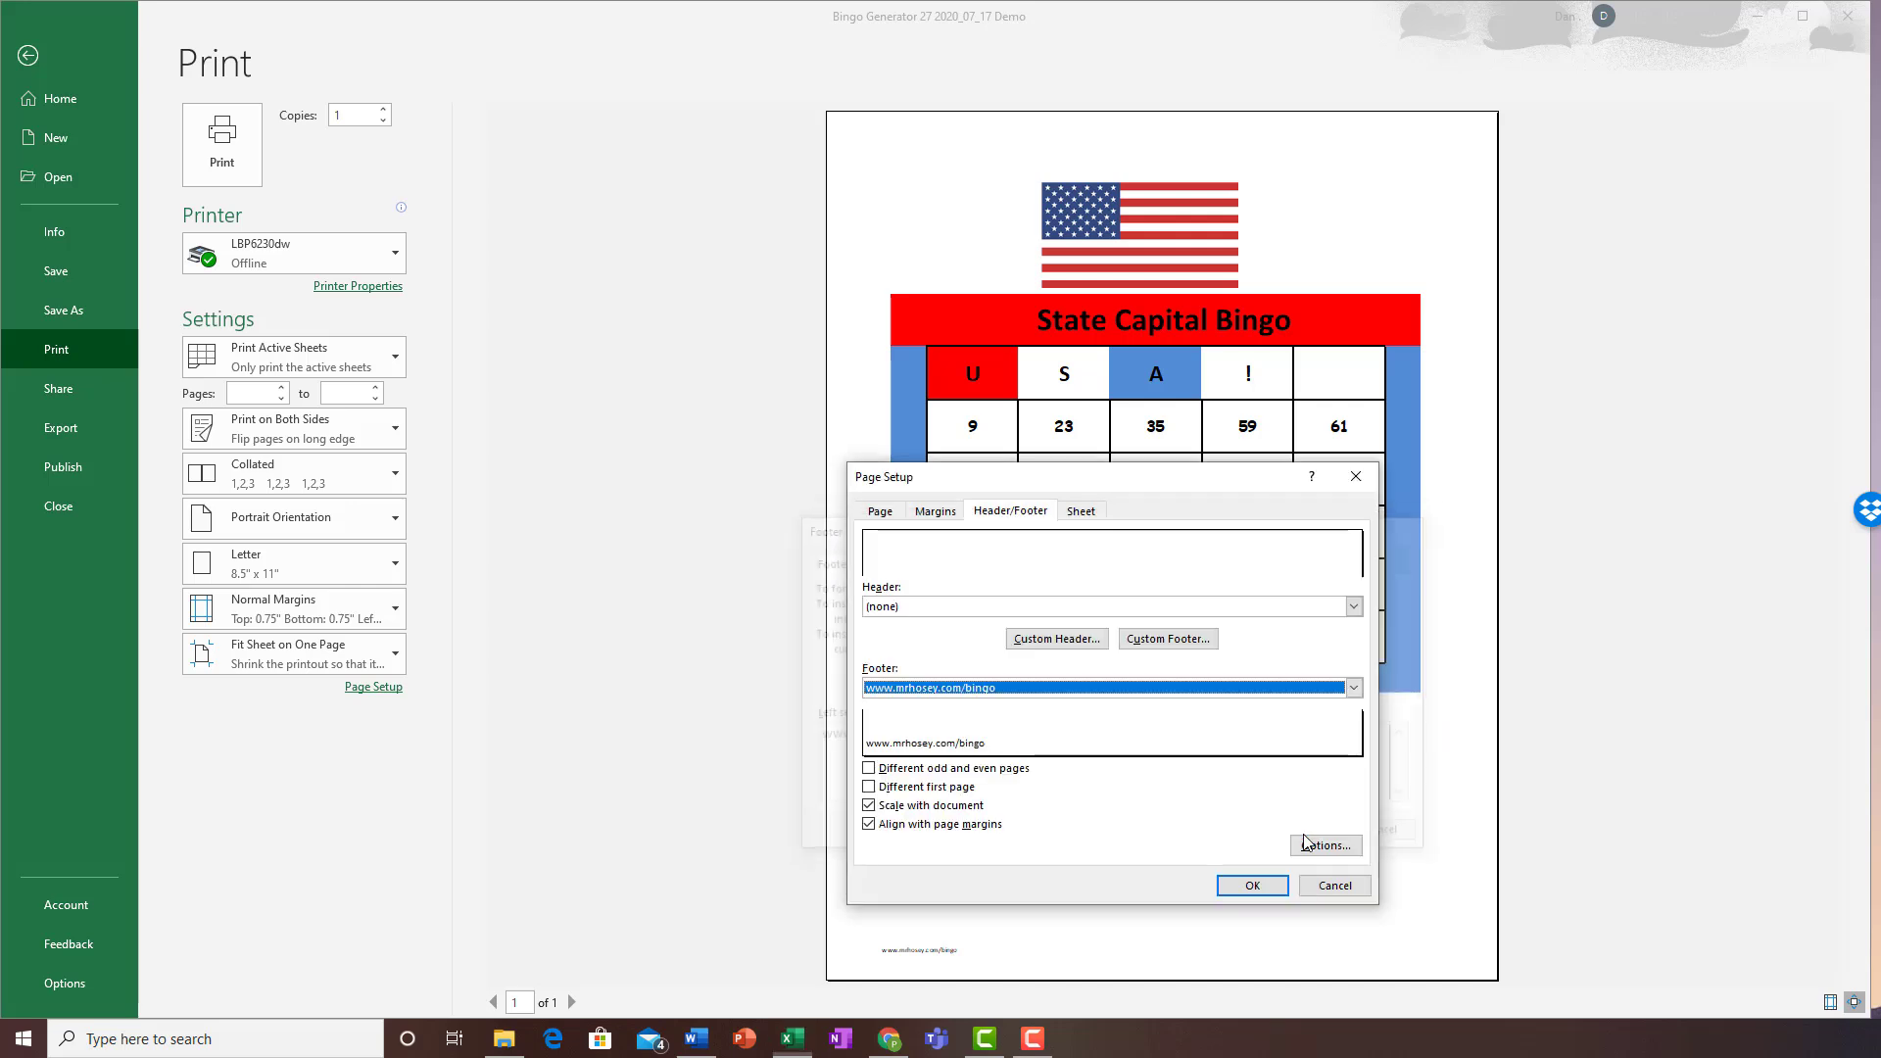
click(1256, 887)
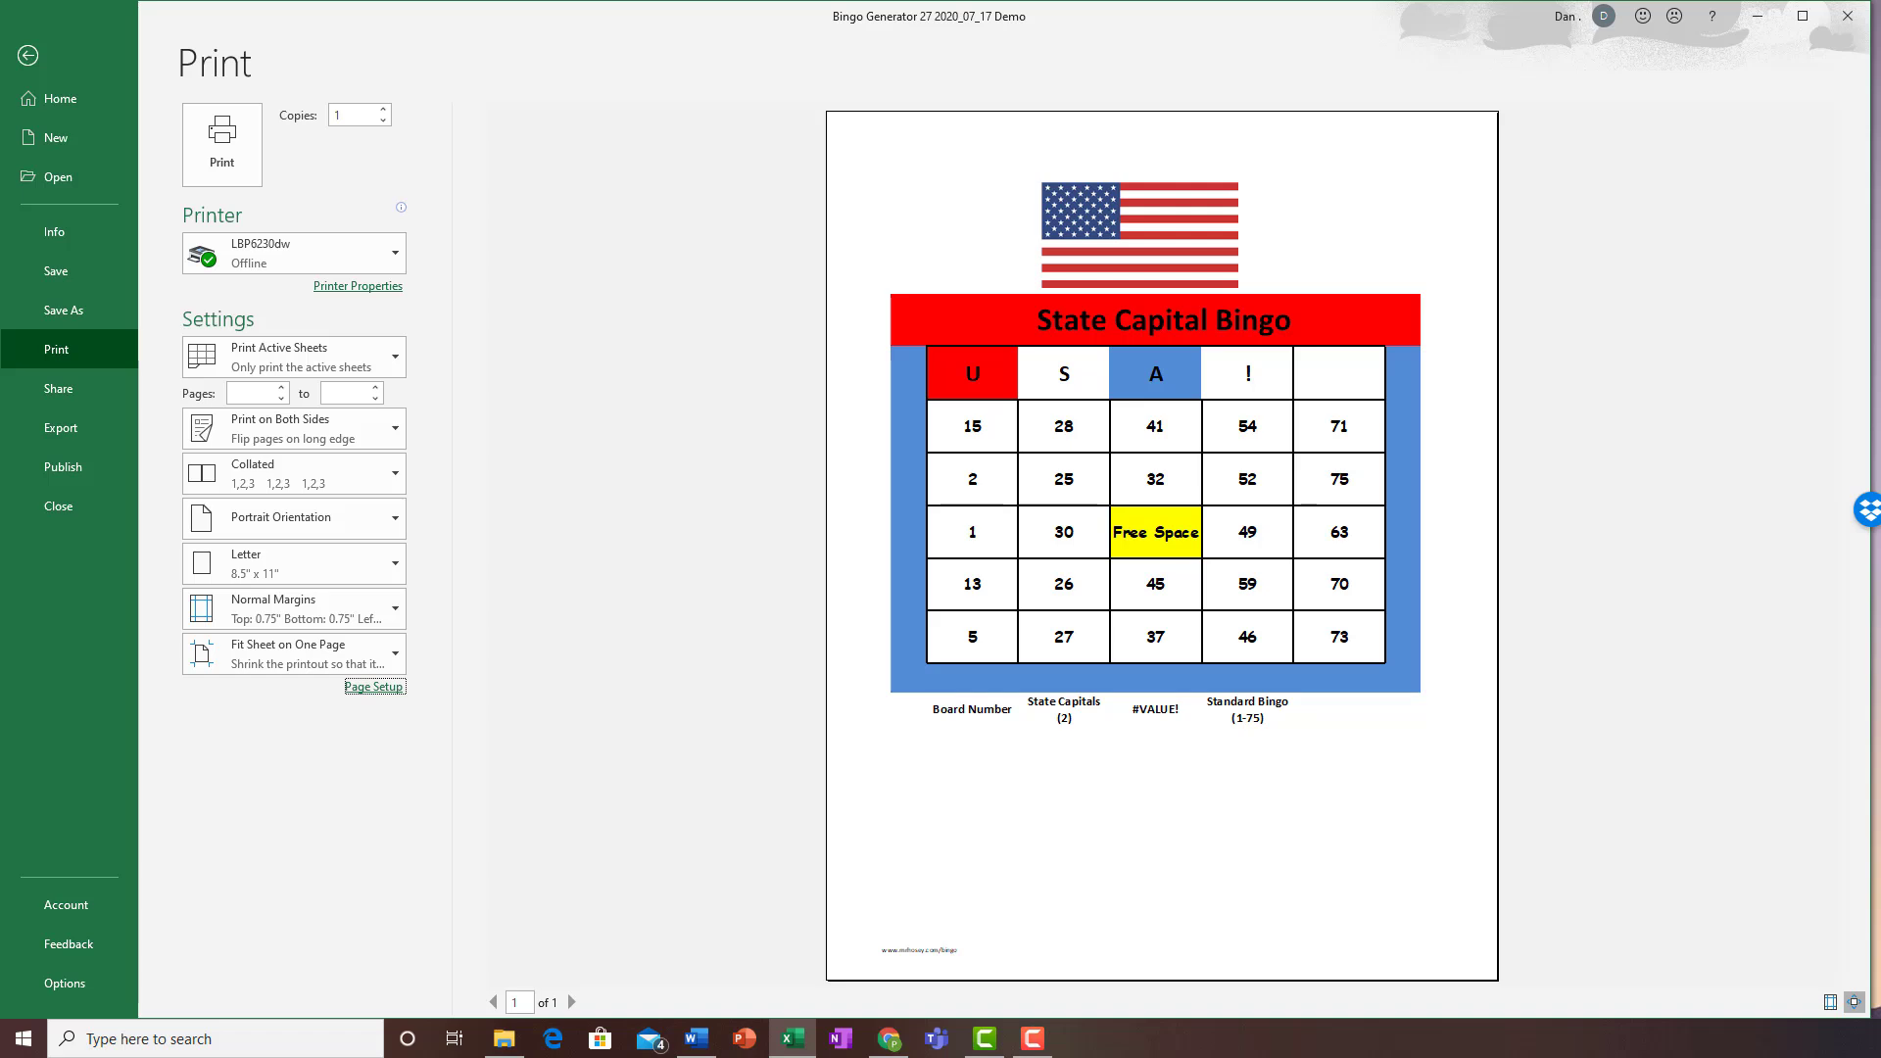
key(F10)
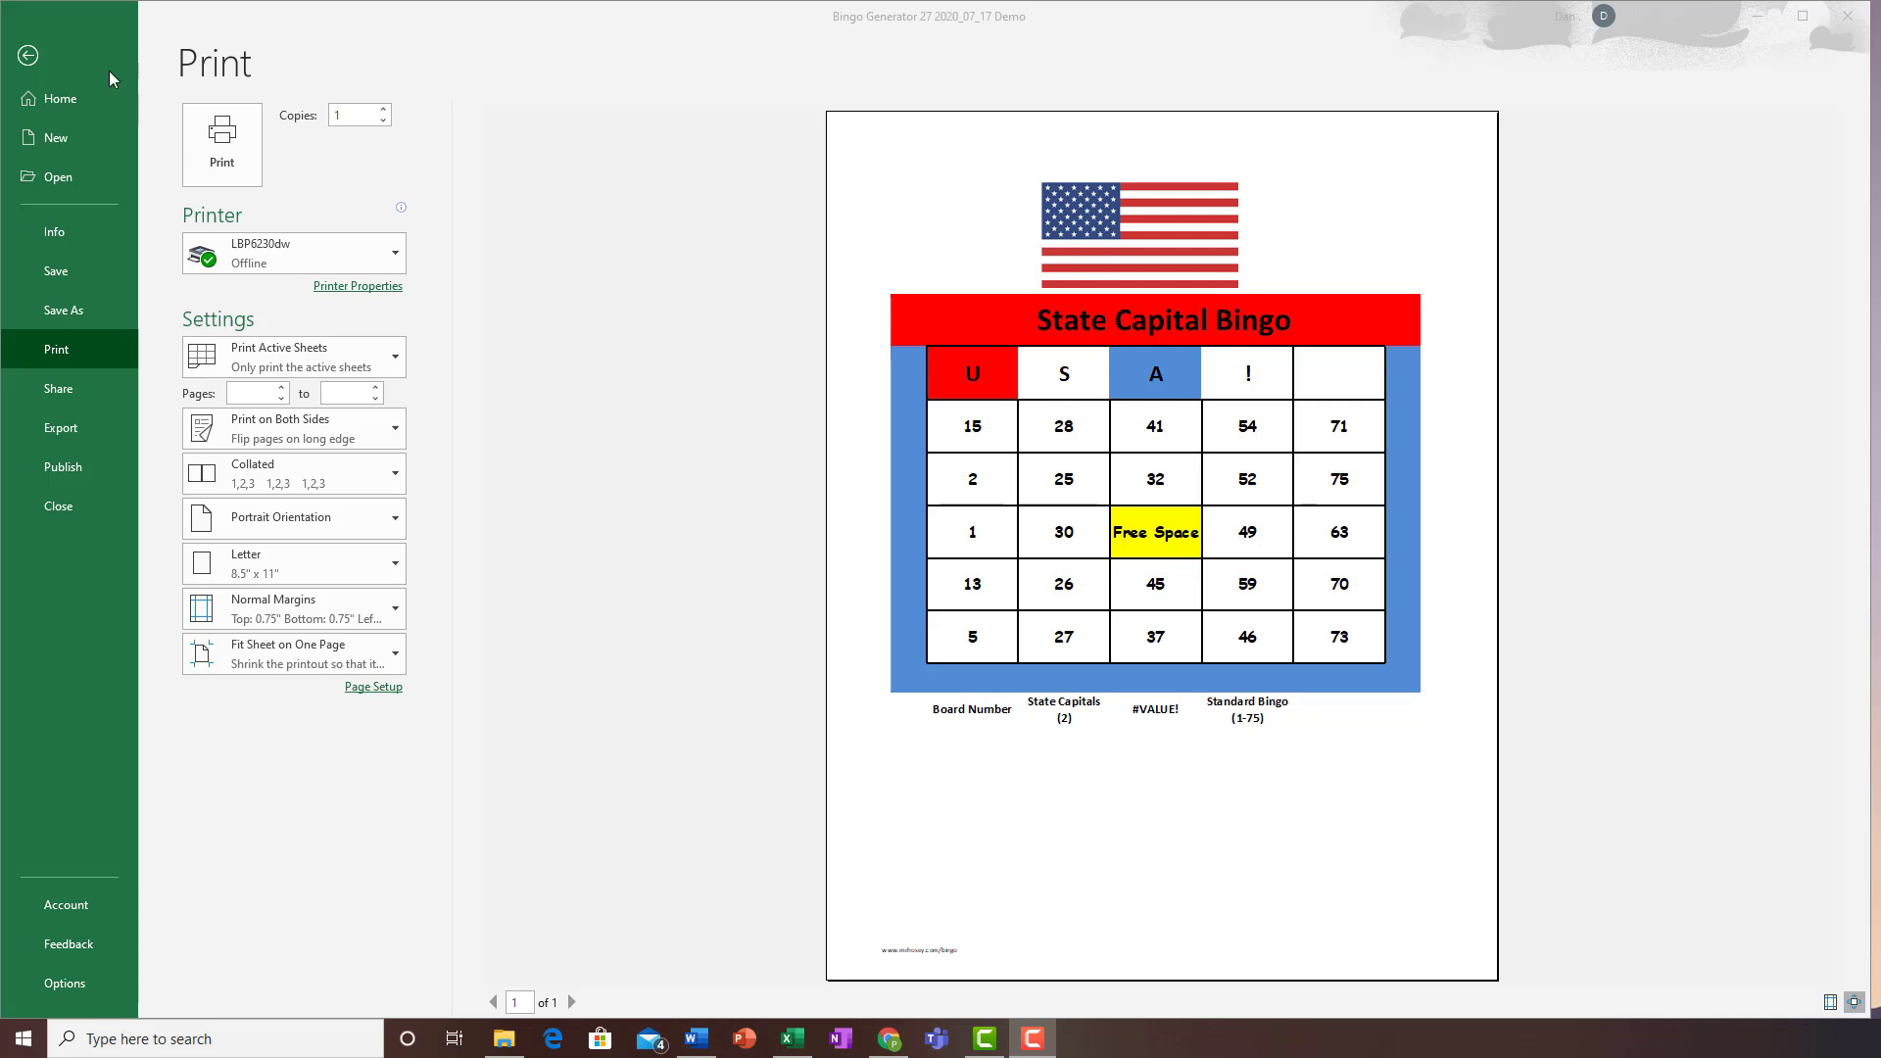
click(29, 56)
- Start the Bingo Board Generator and choose State Capitals as the bingo board template
key(ctrl+b)
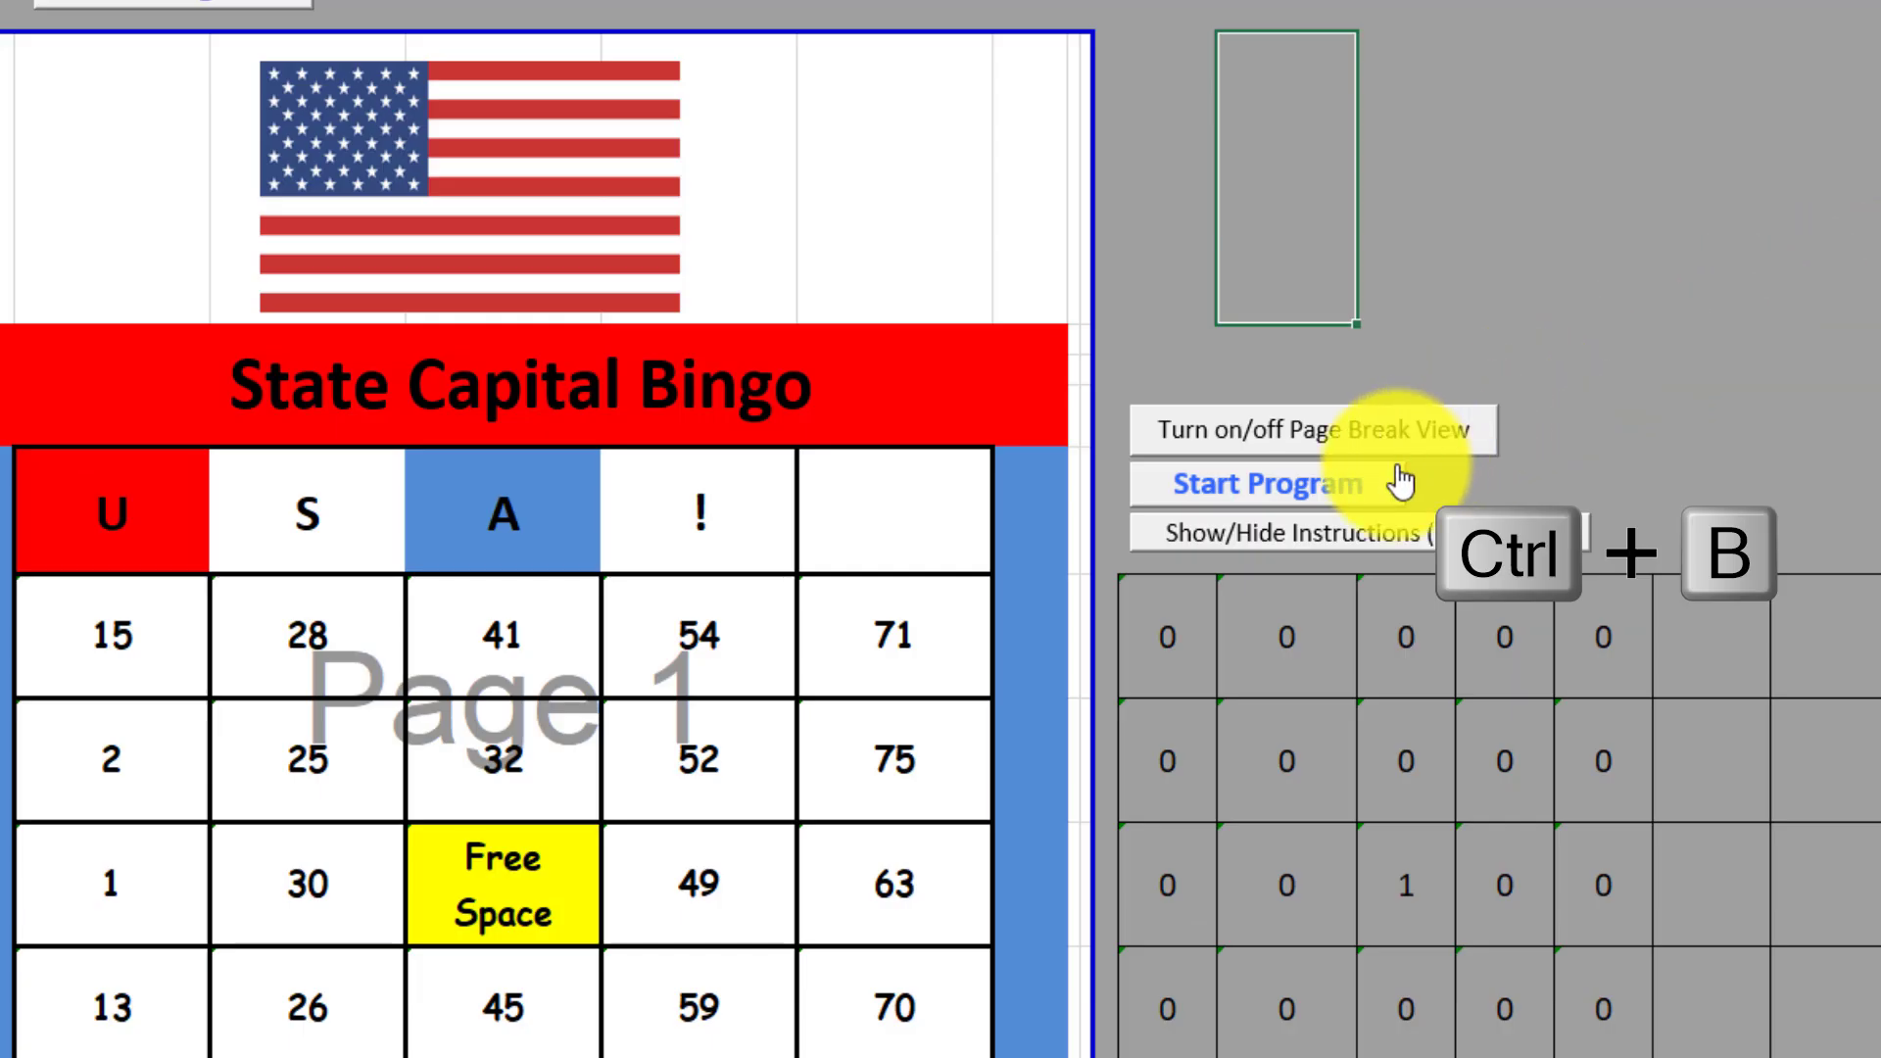
click(1382, 490)
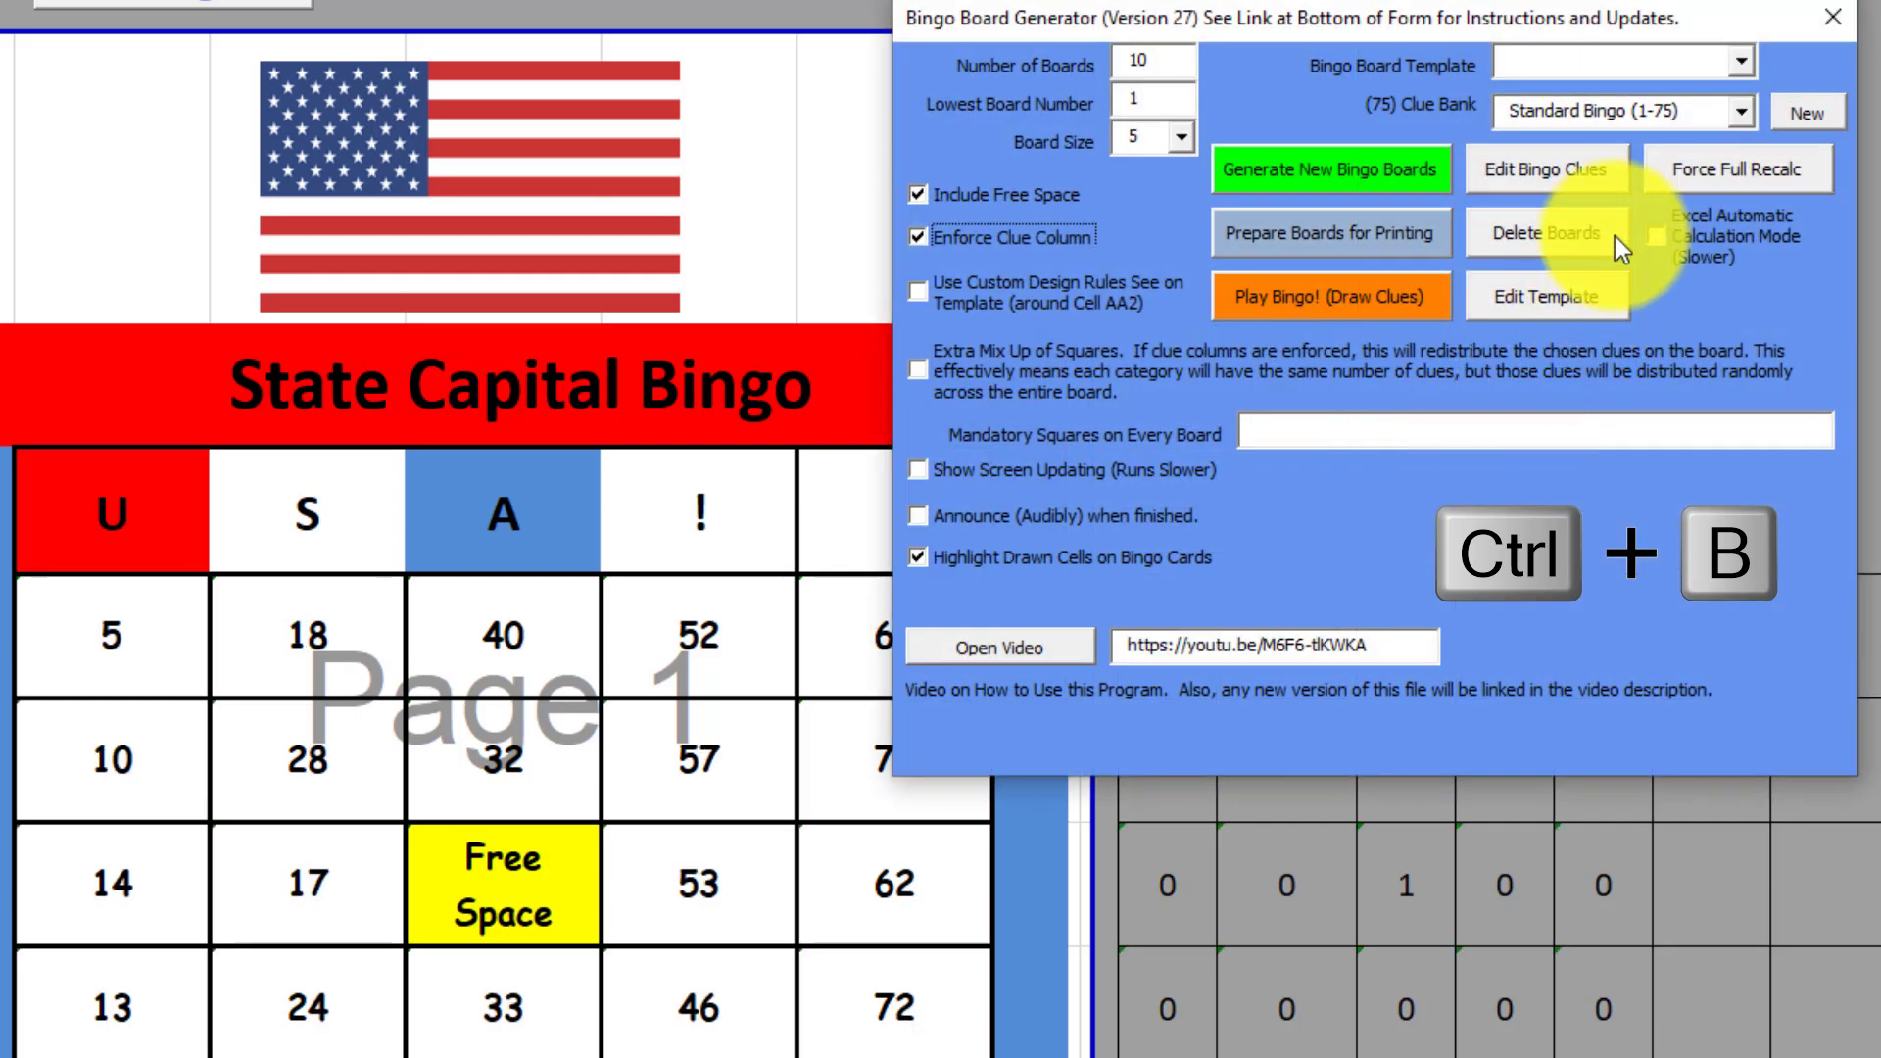
click(1728, 67)
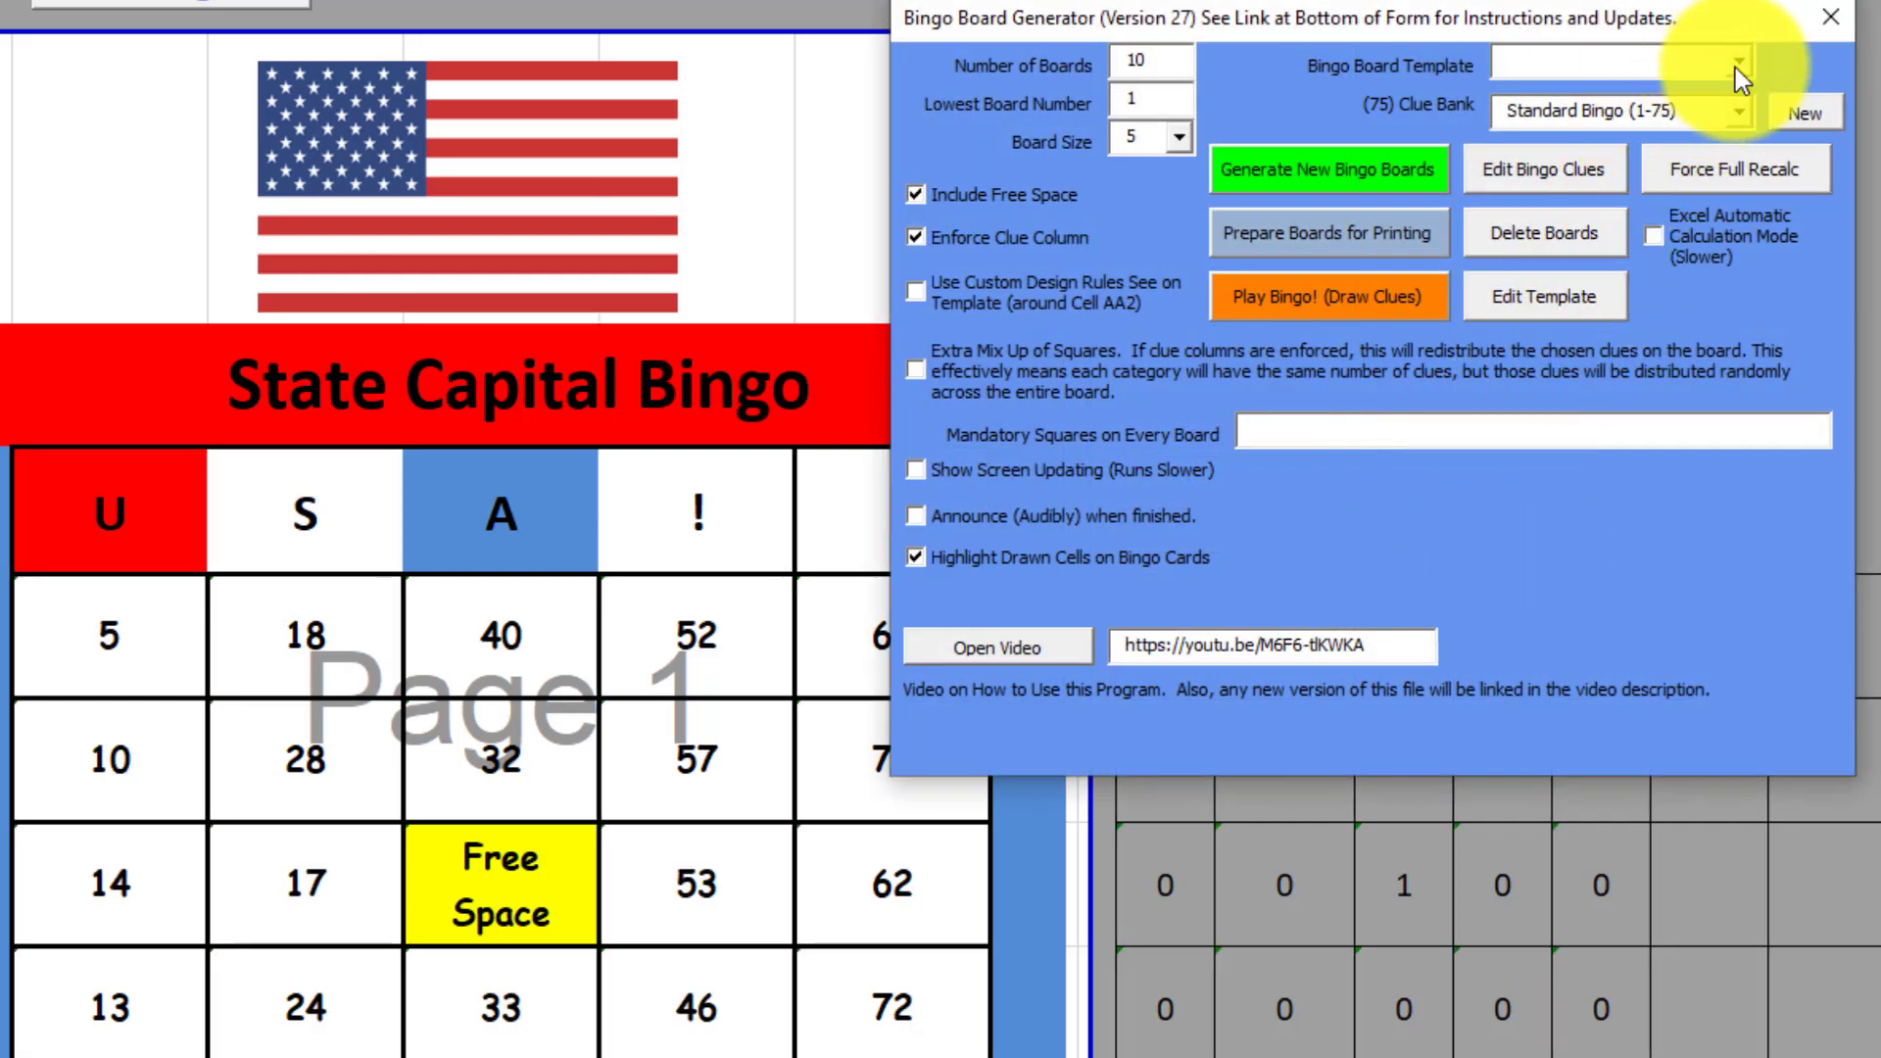
click(1737, 64)
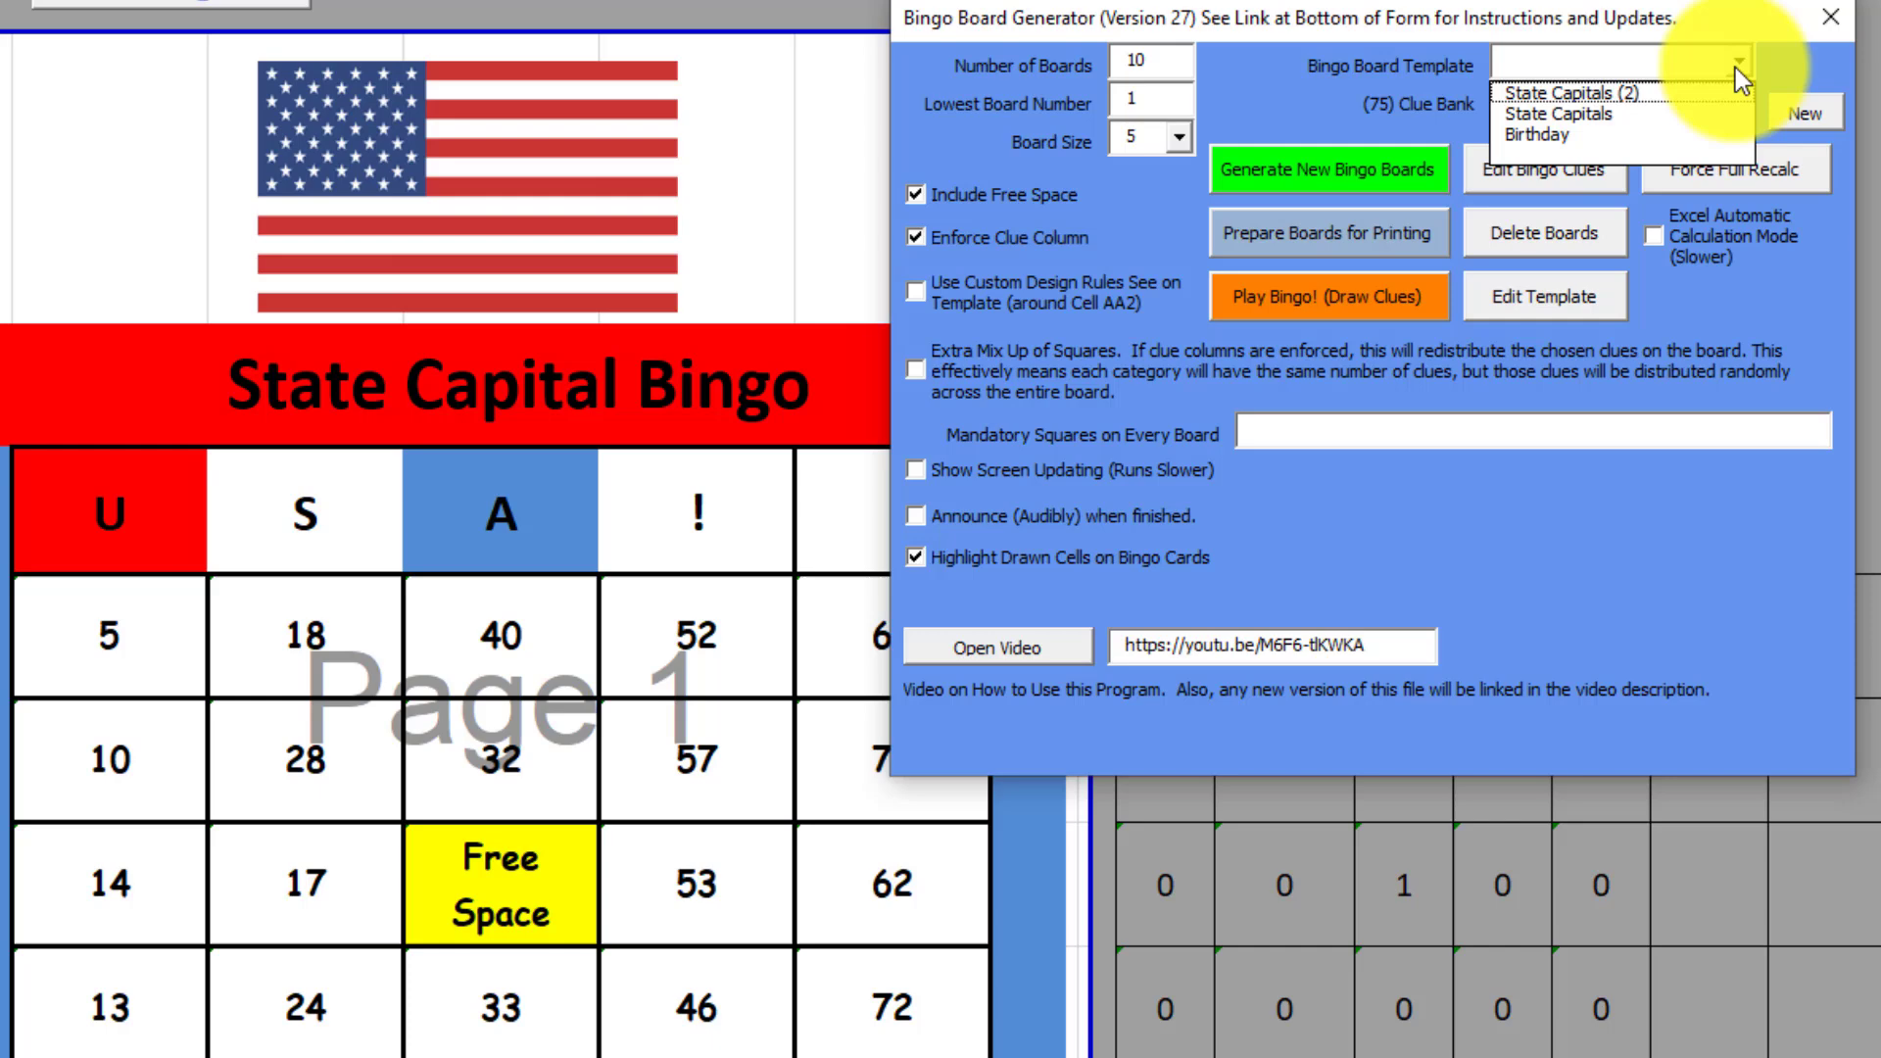
click(1674, 112)
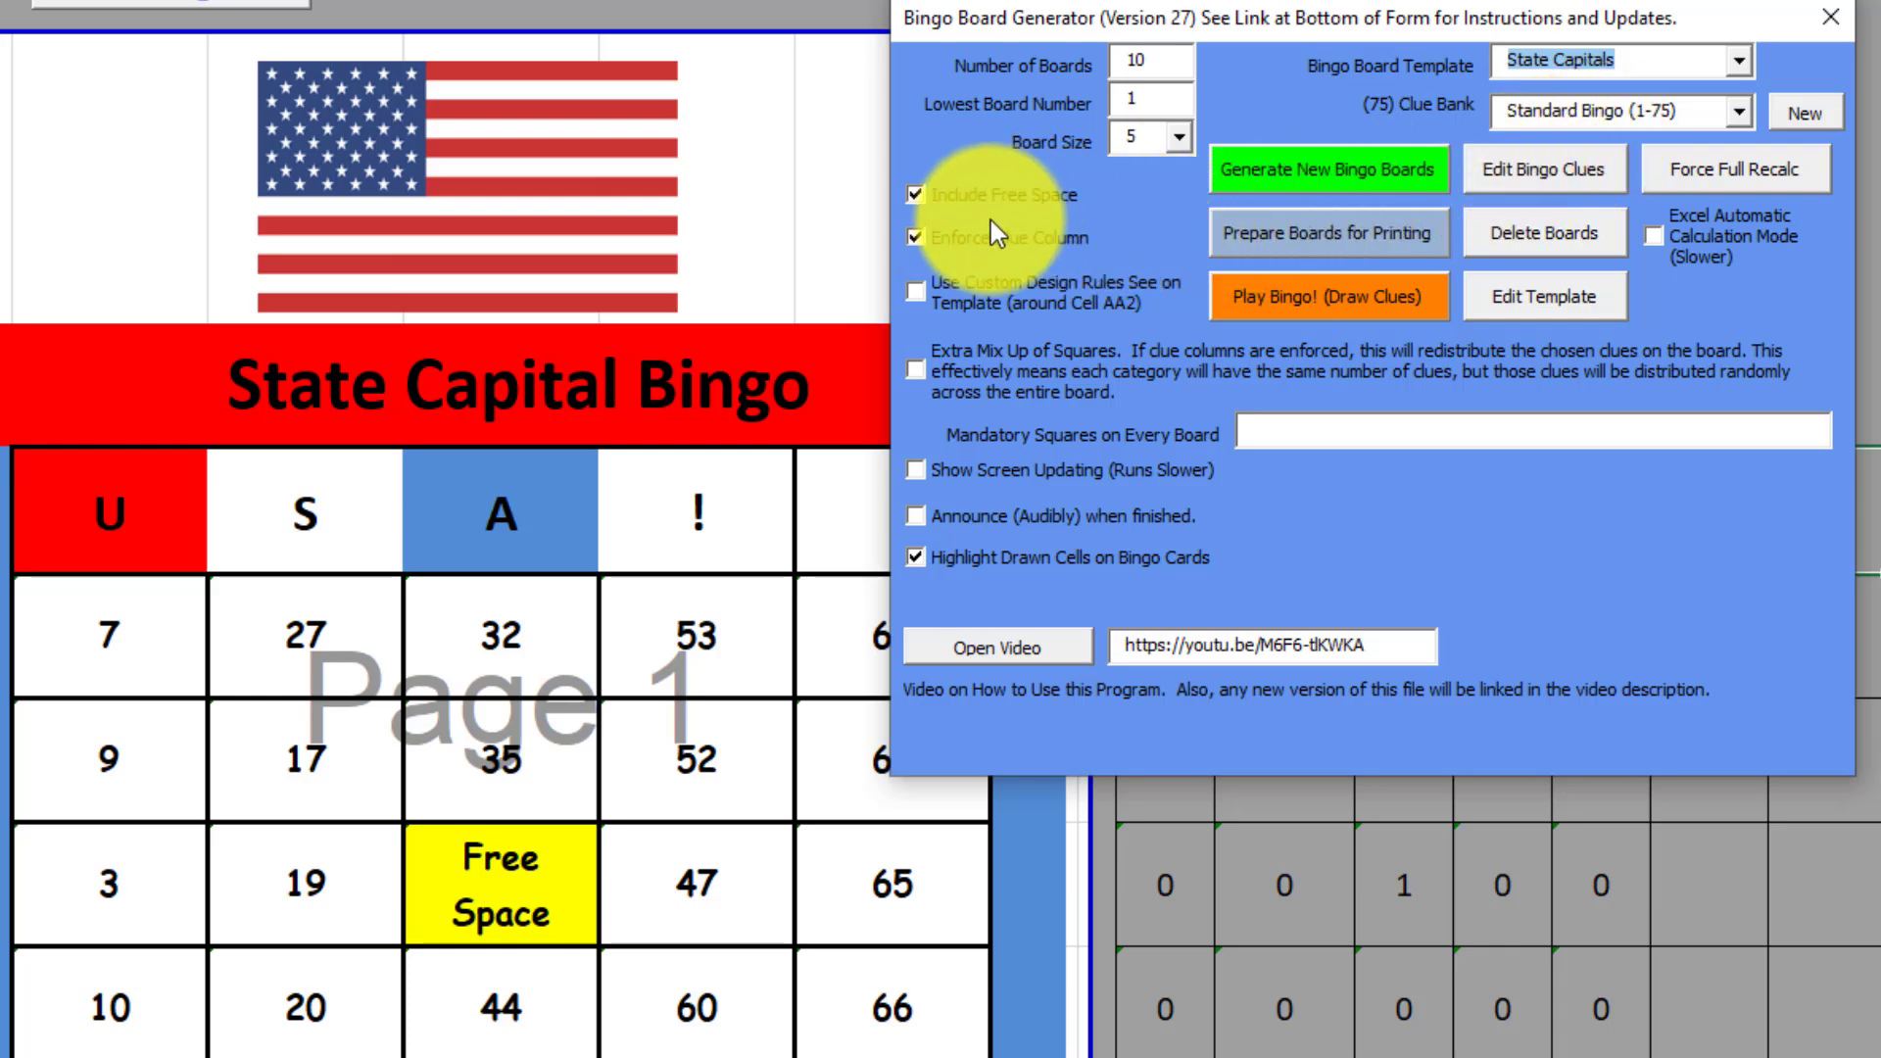
- Try the board without Enforce Clue Column and without Include Free Space, switching each option back on
click(917, 238)
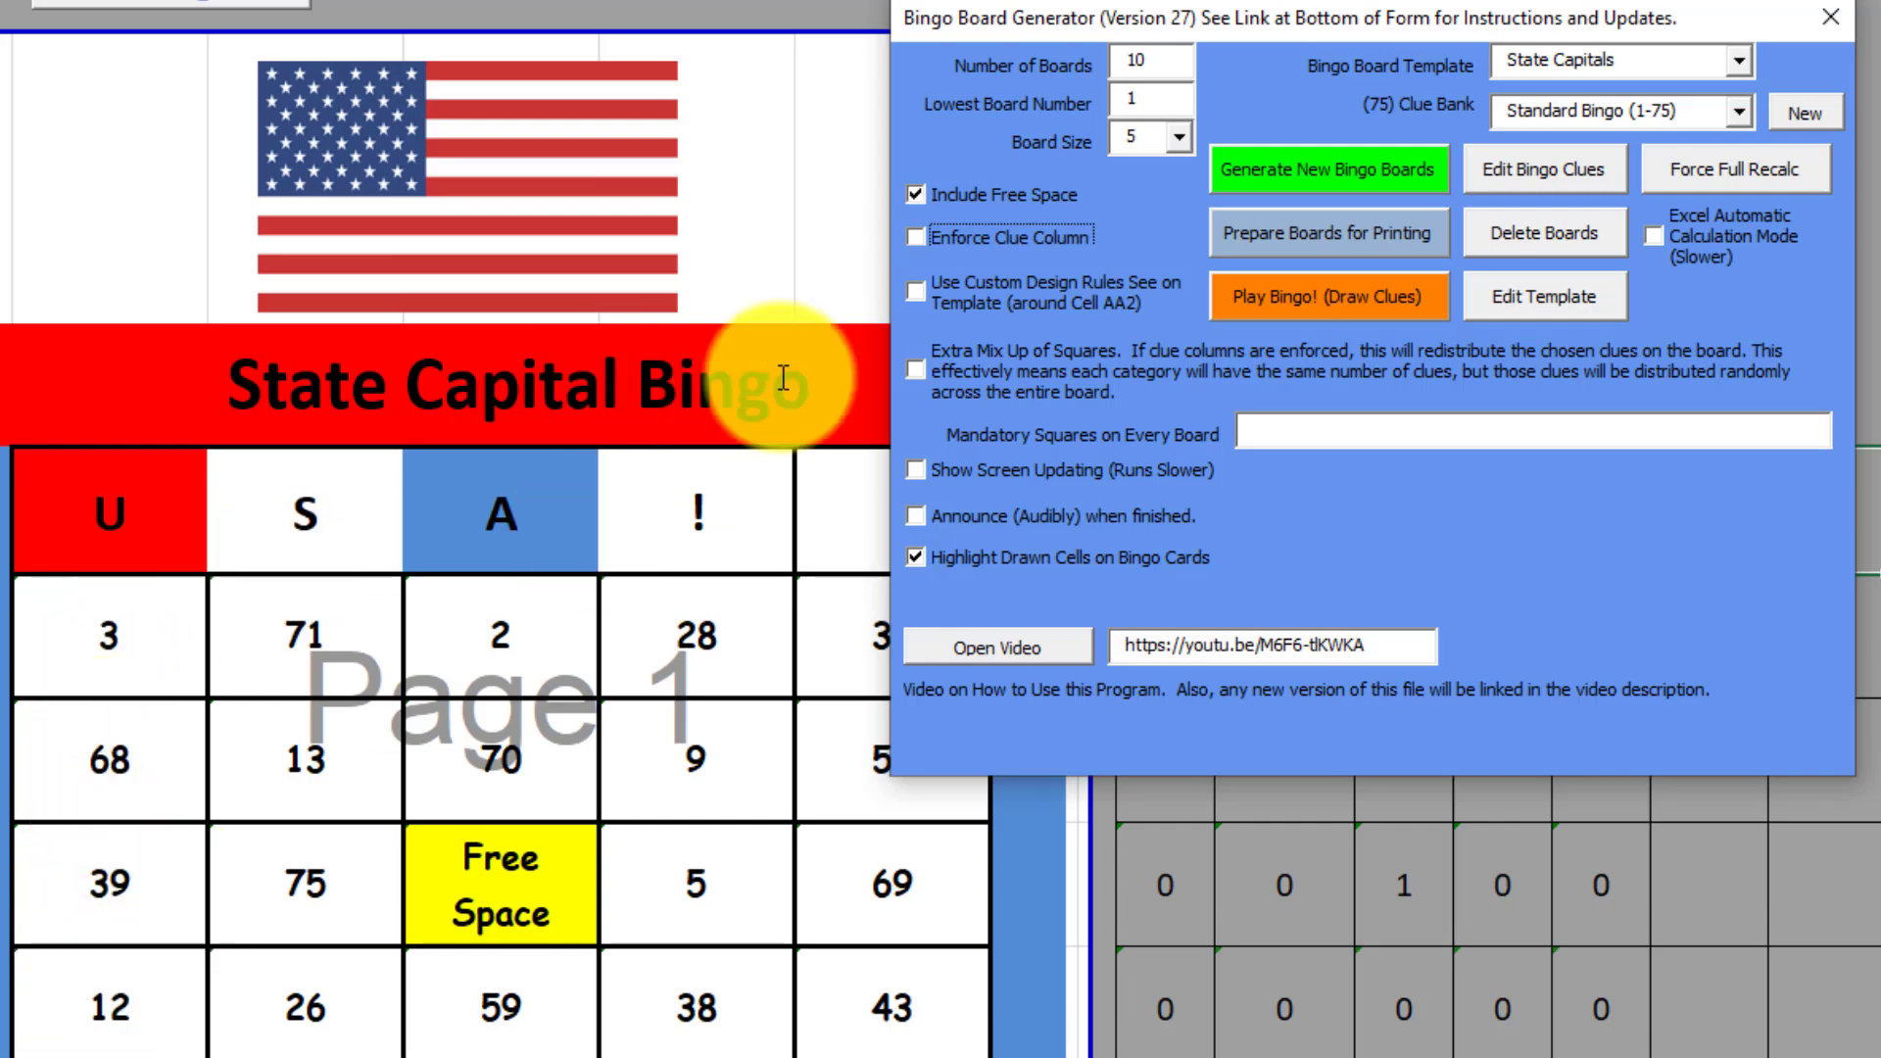
click(913, 238)
click(921, 193)
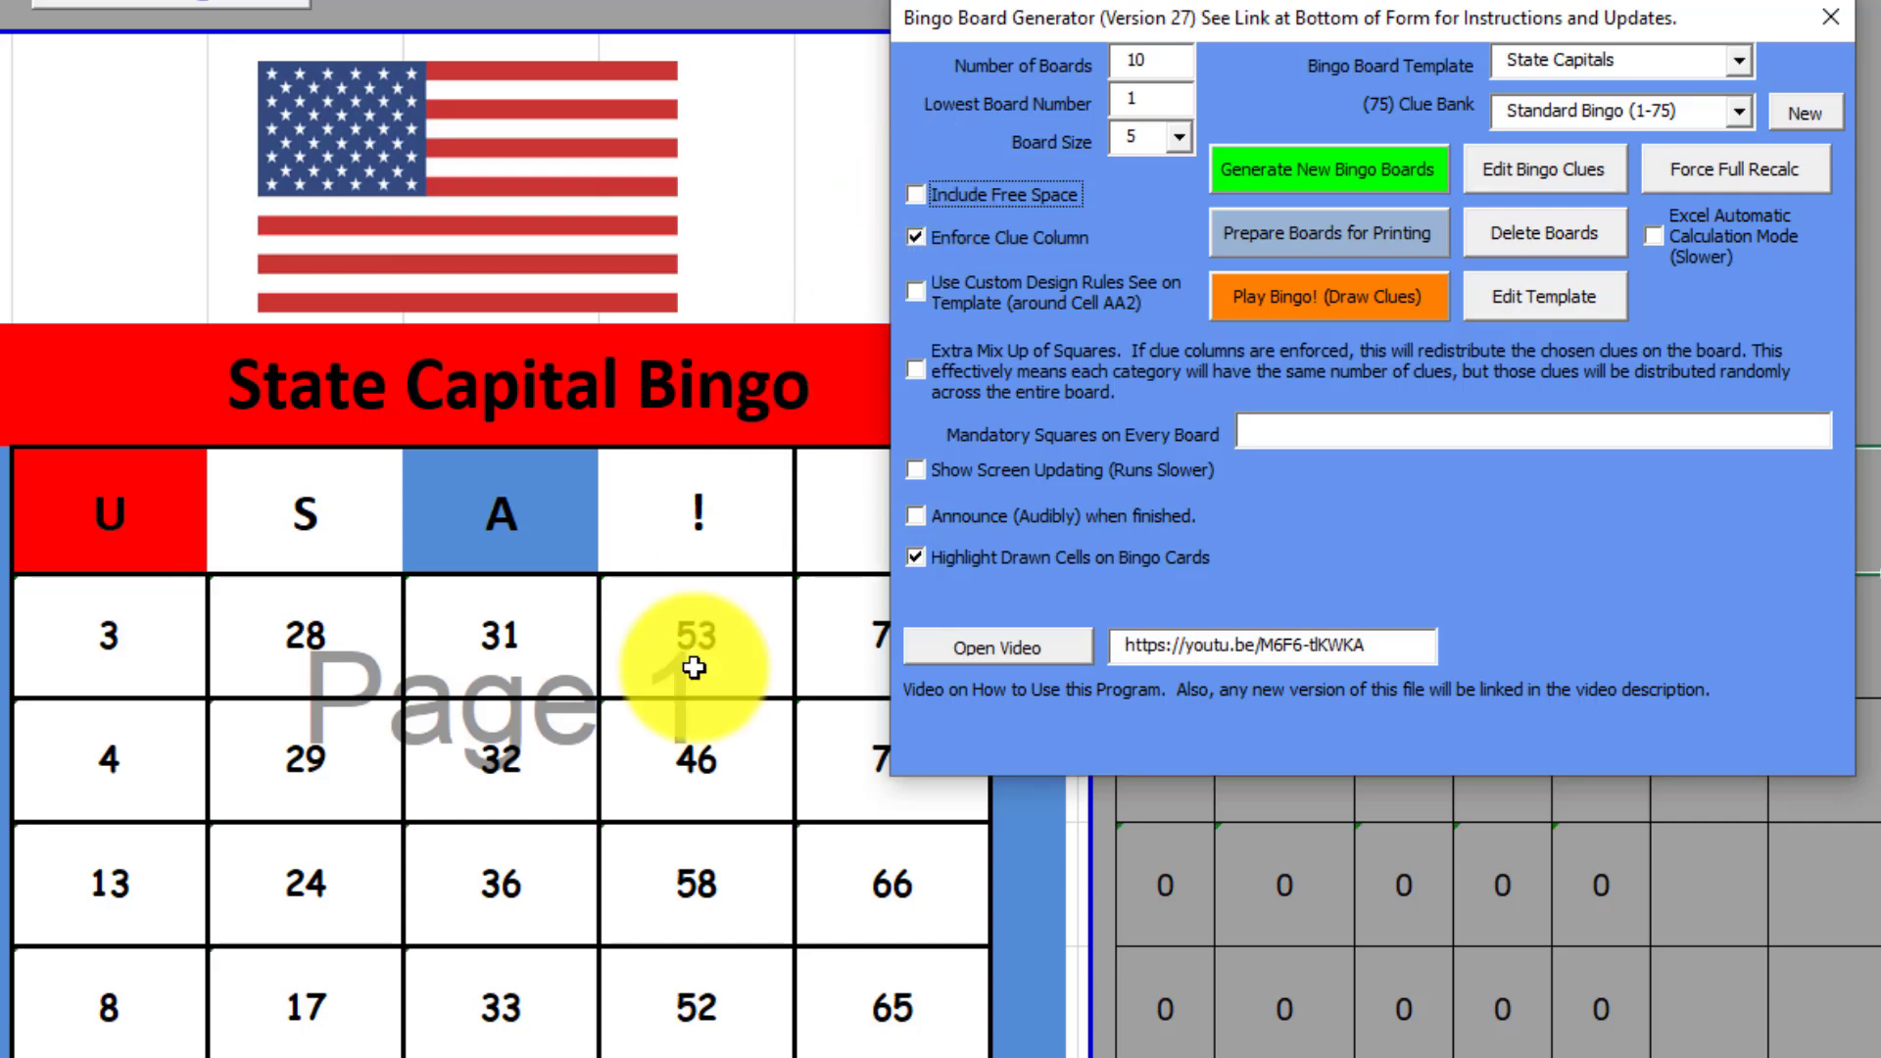
click(925, 190)
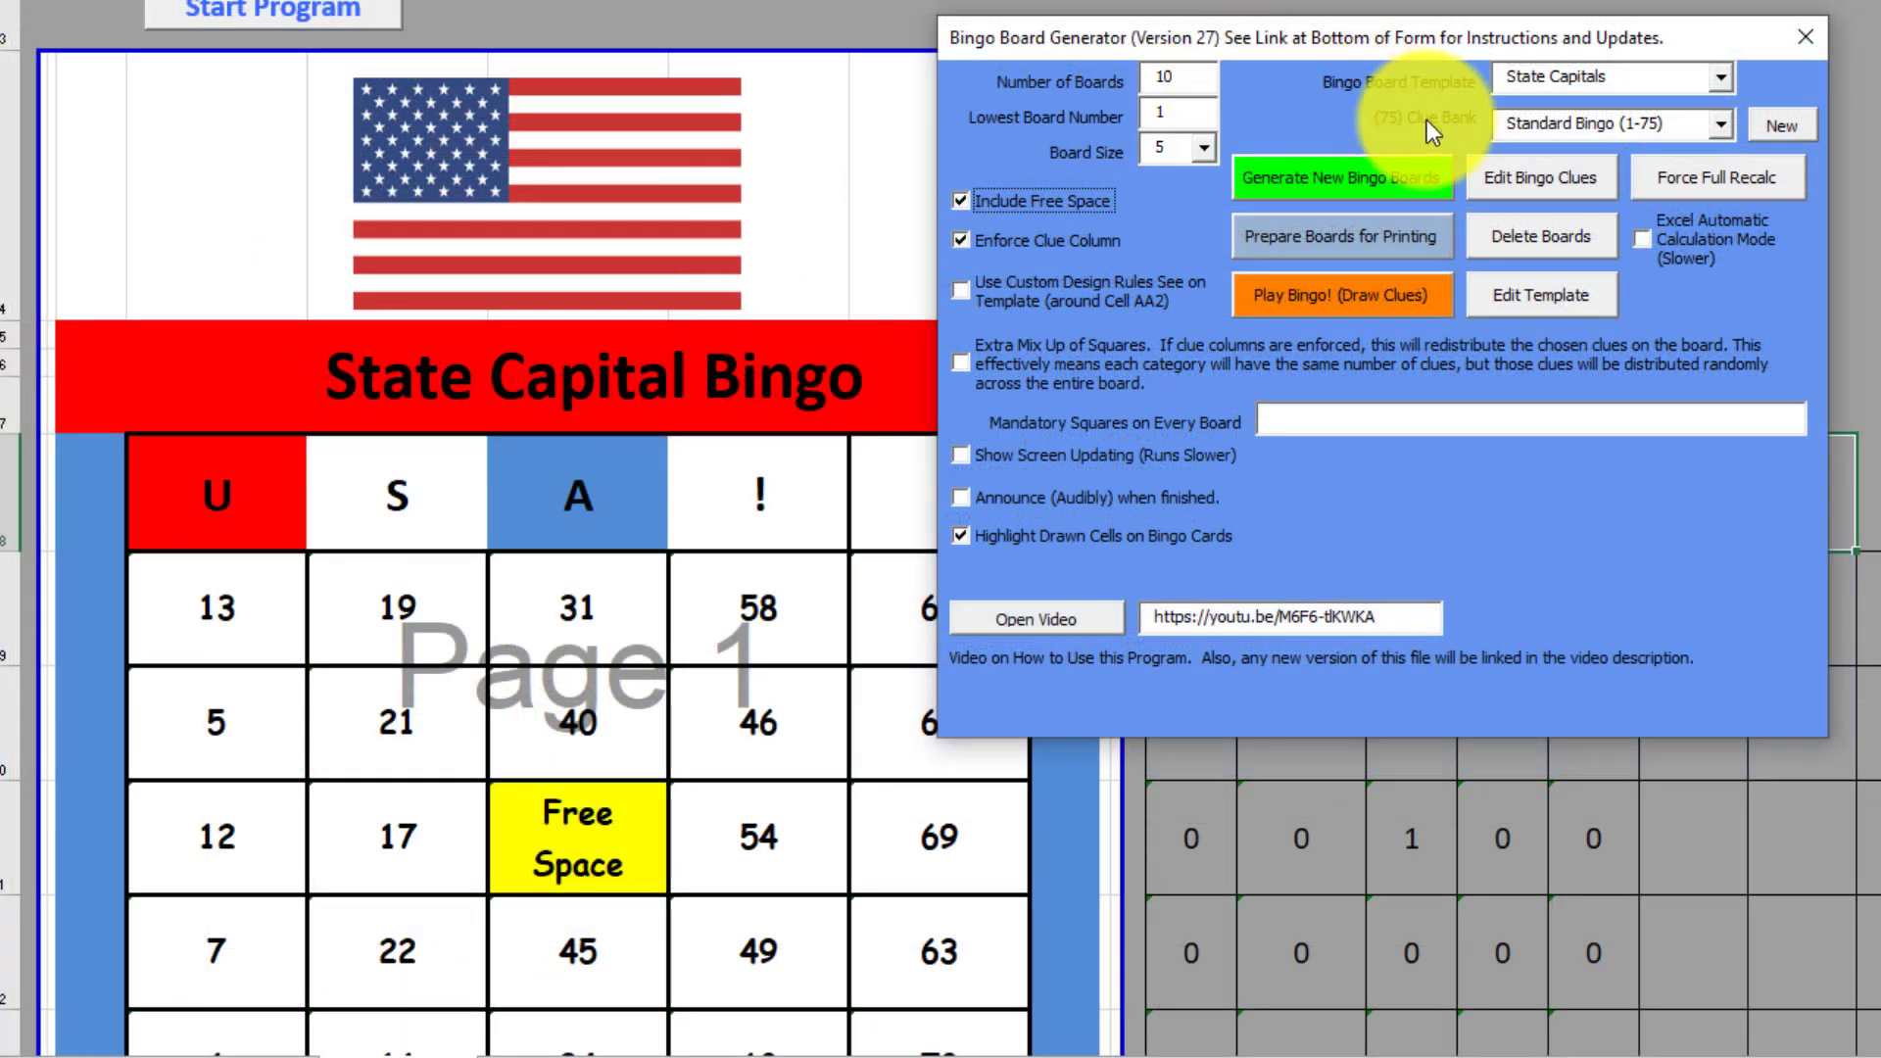
- Choose Dolch First Grade 1 as the clue bank
click(1722, 125)
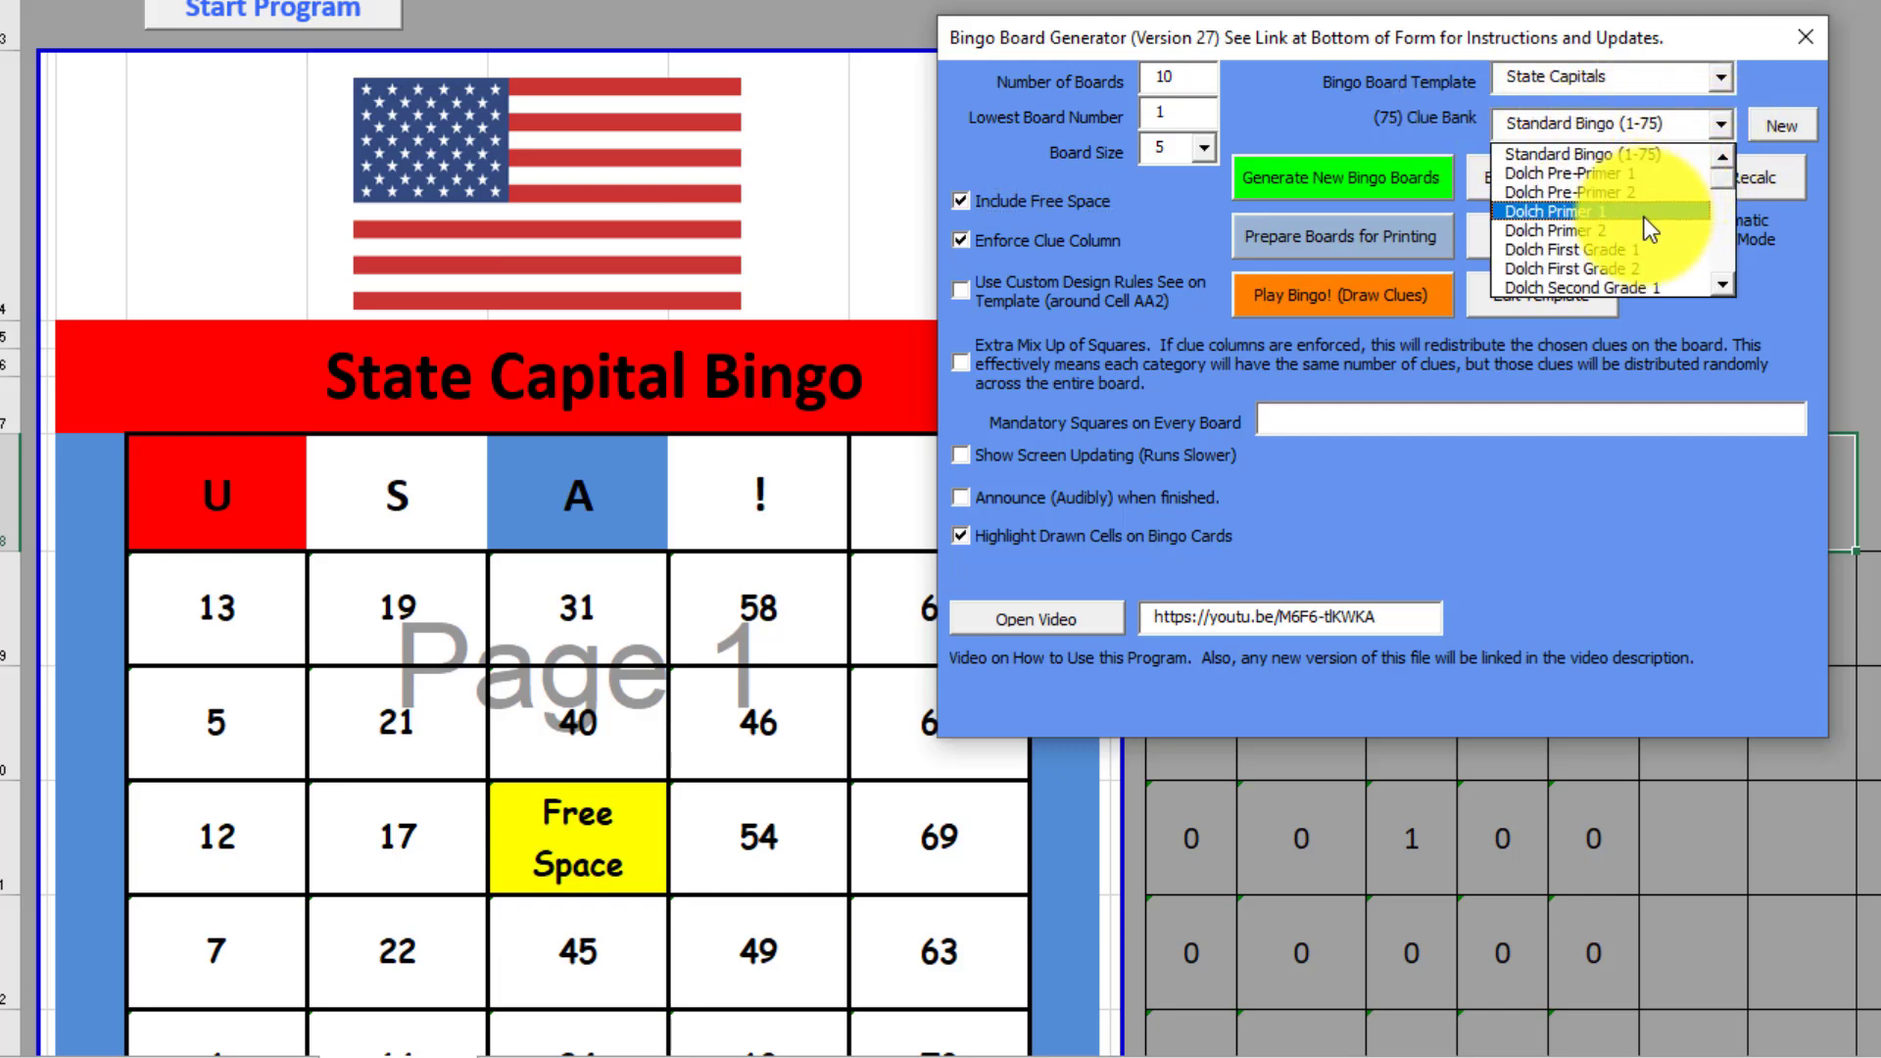
click(1639, 249)
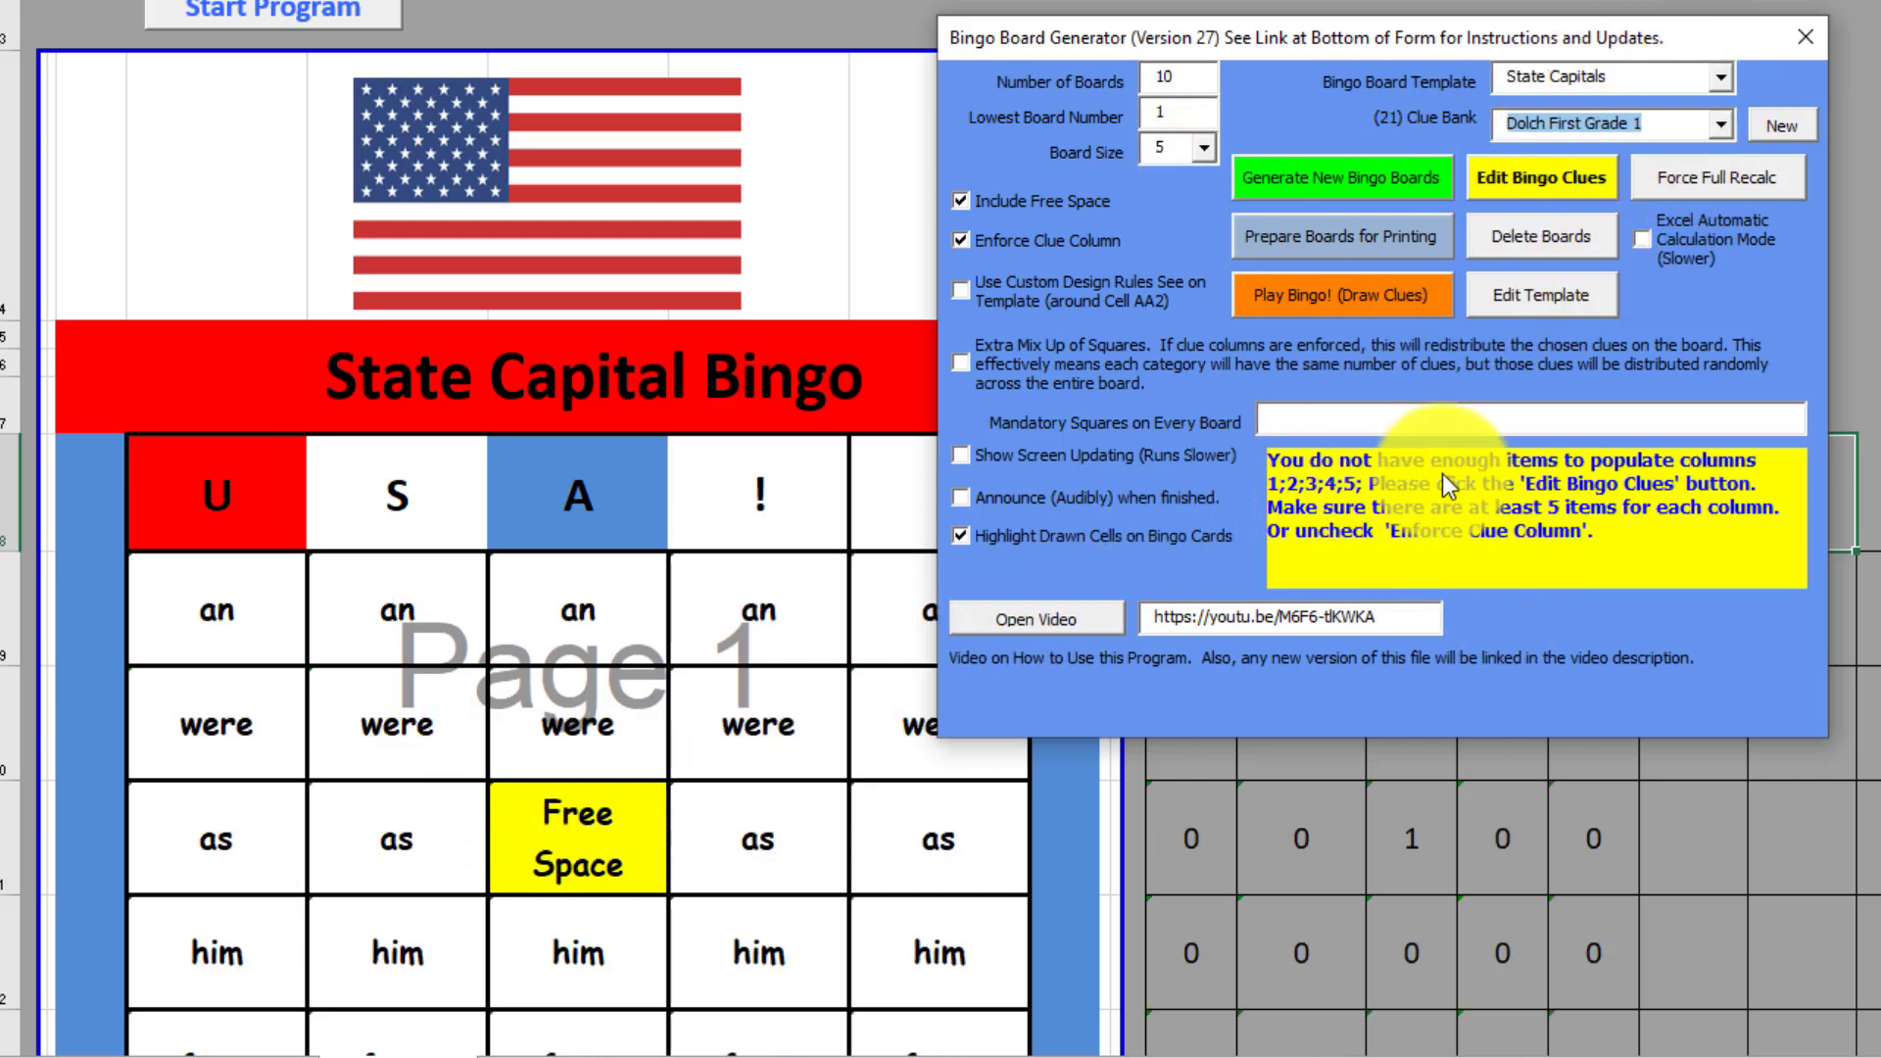
- Turn off Enforce Clue Column and create a new clue bank titled State Capitals
click(962, 240)
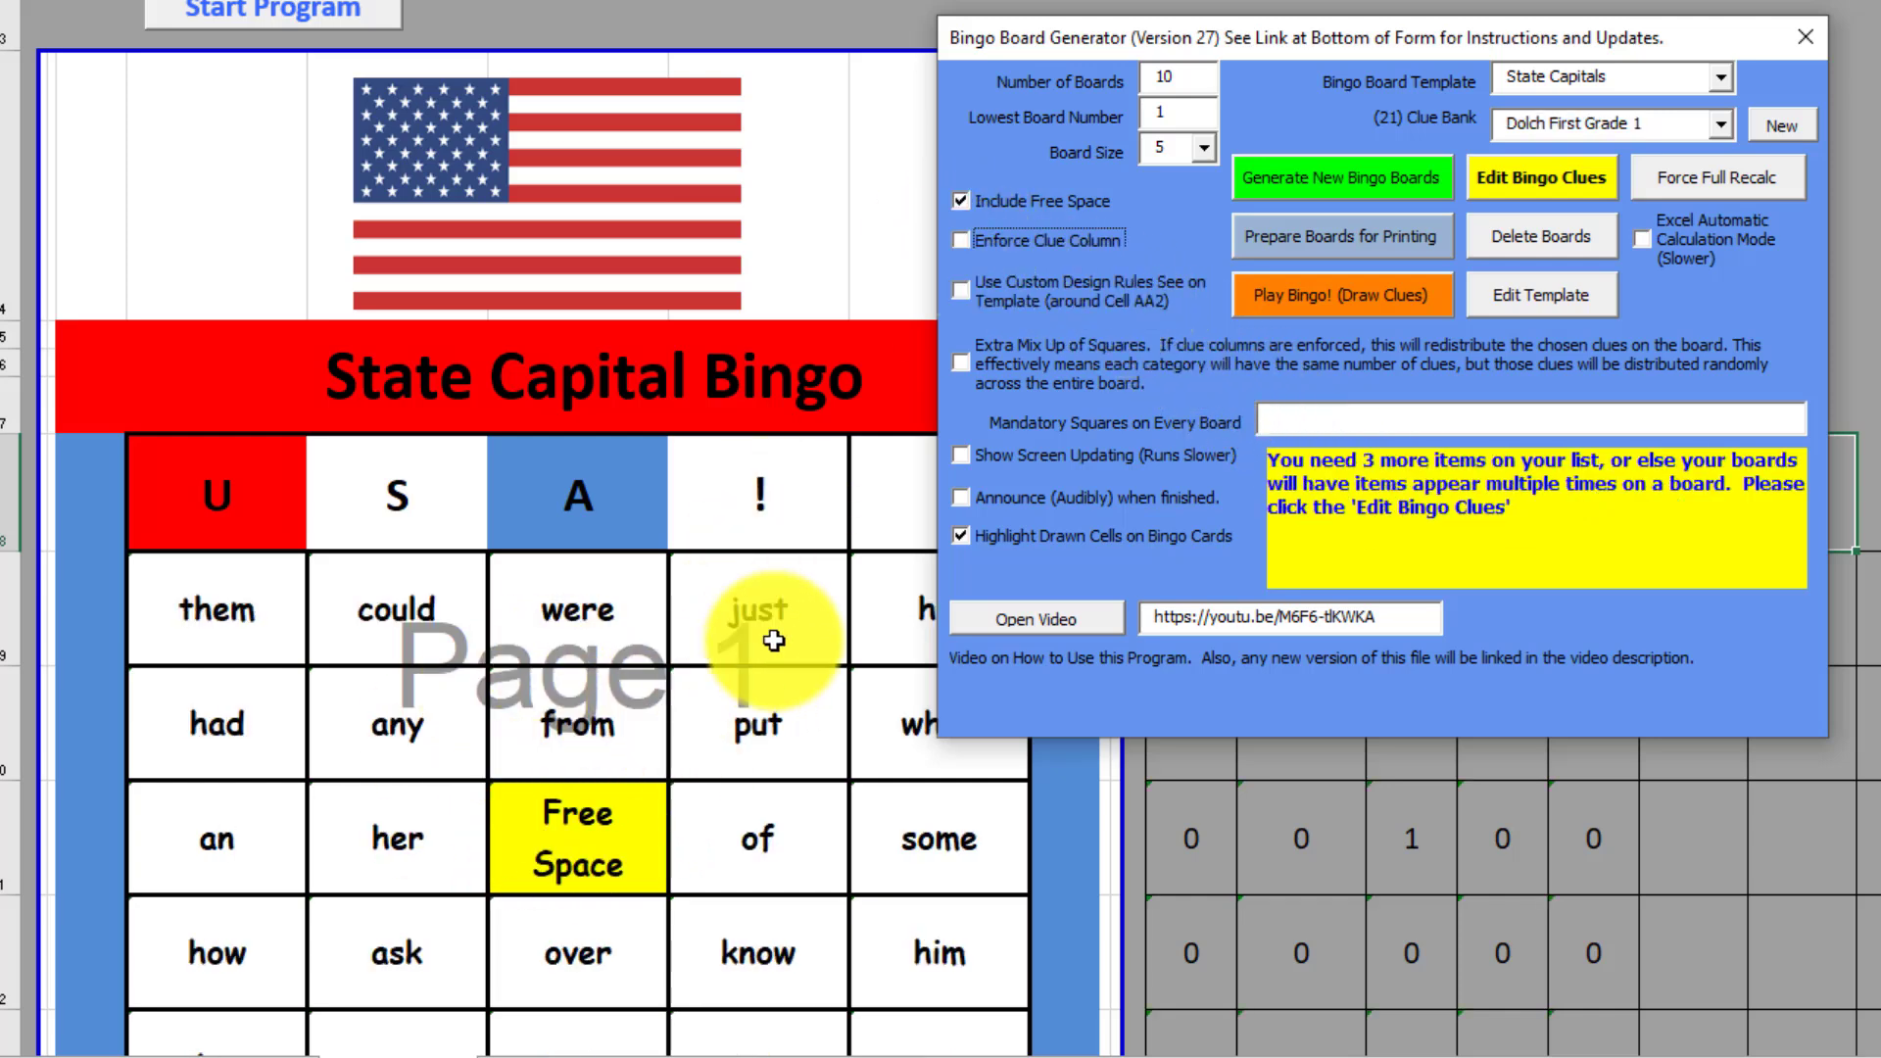
click(1770, 125)
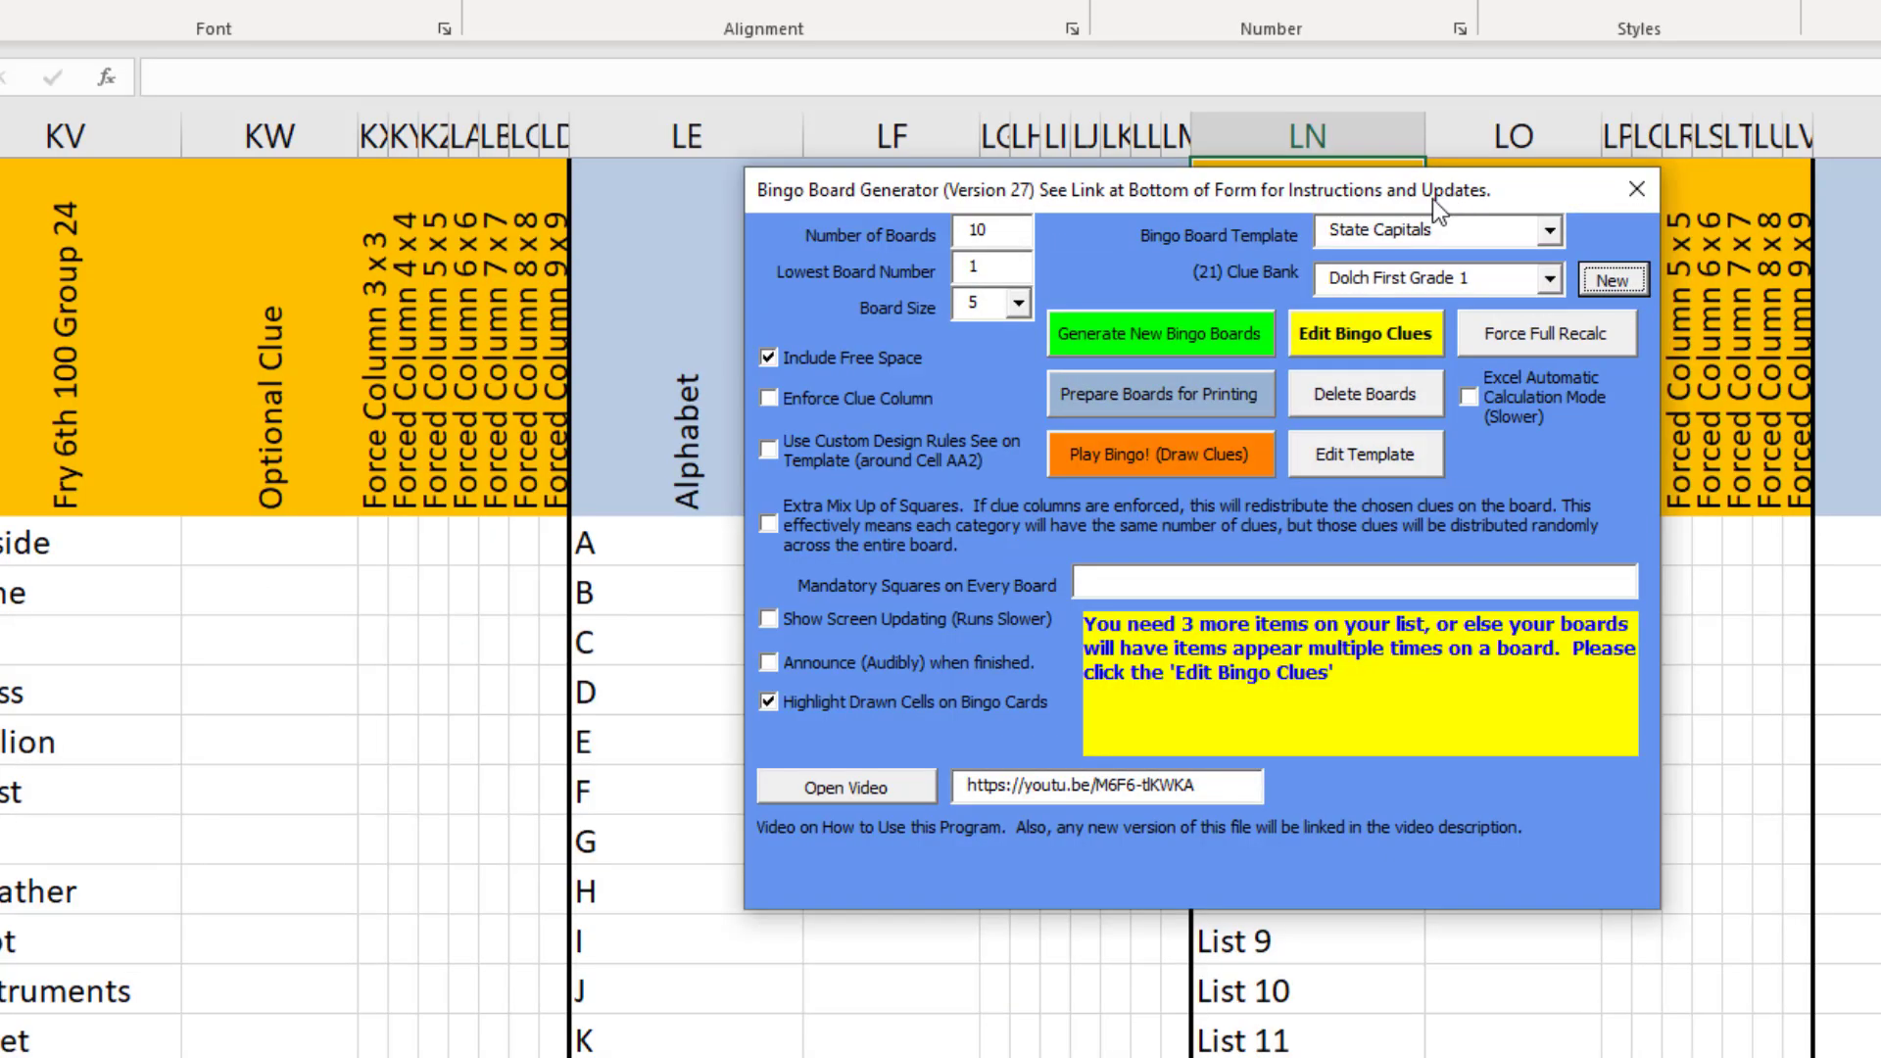
drag(1433, 198, 685, 200)
click(1291, 283)
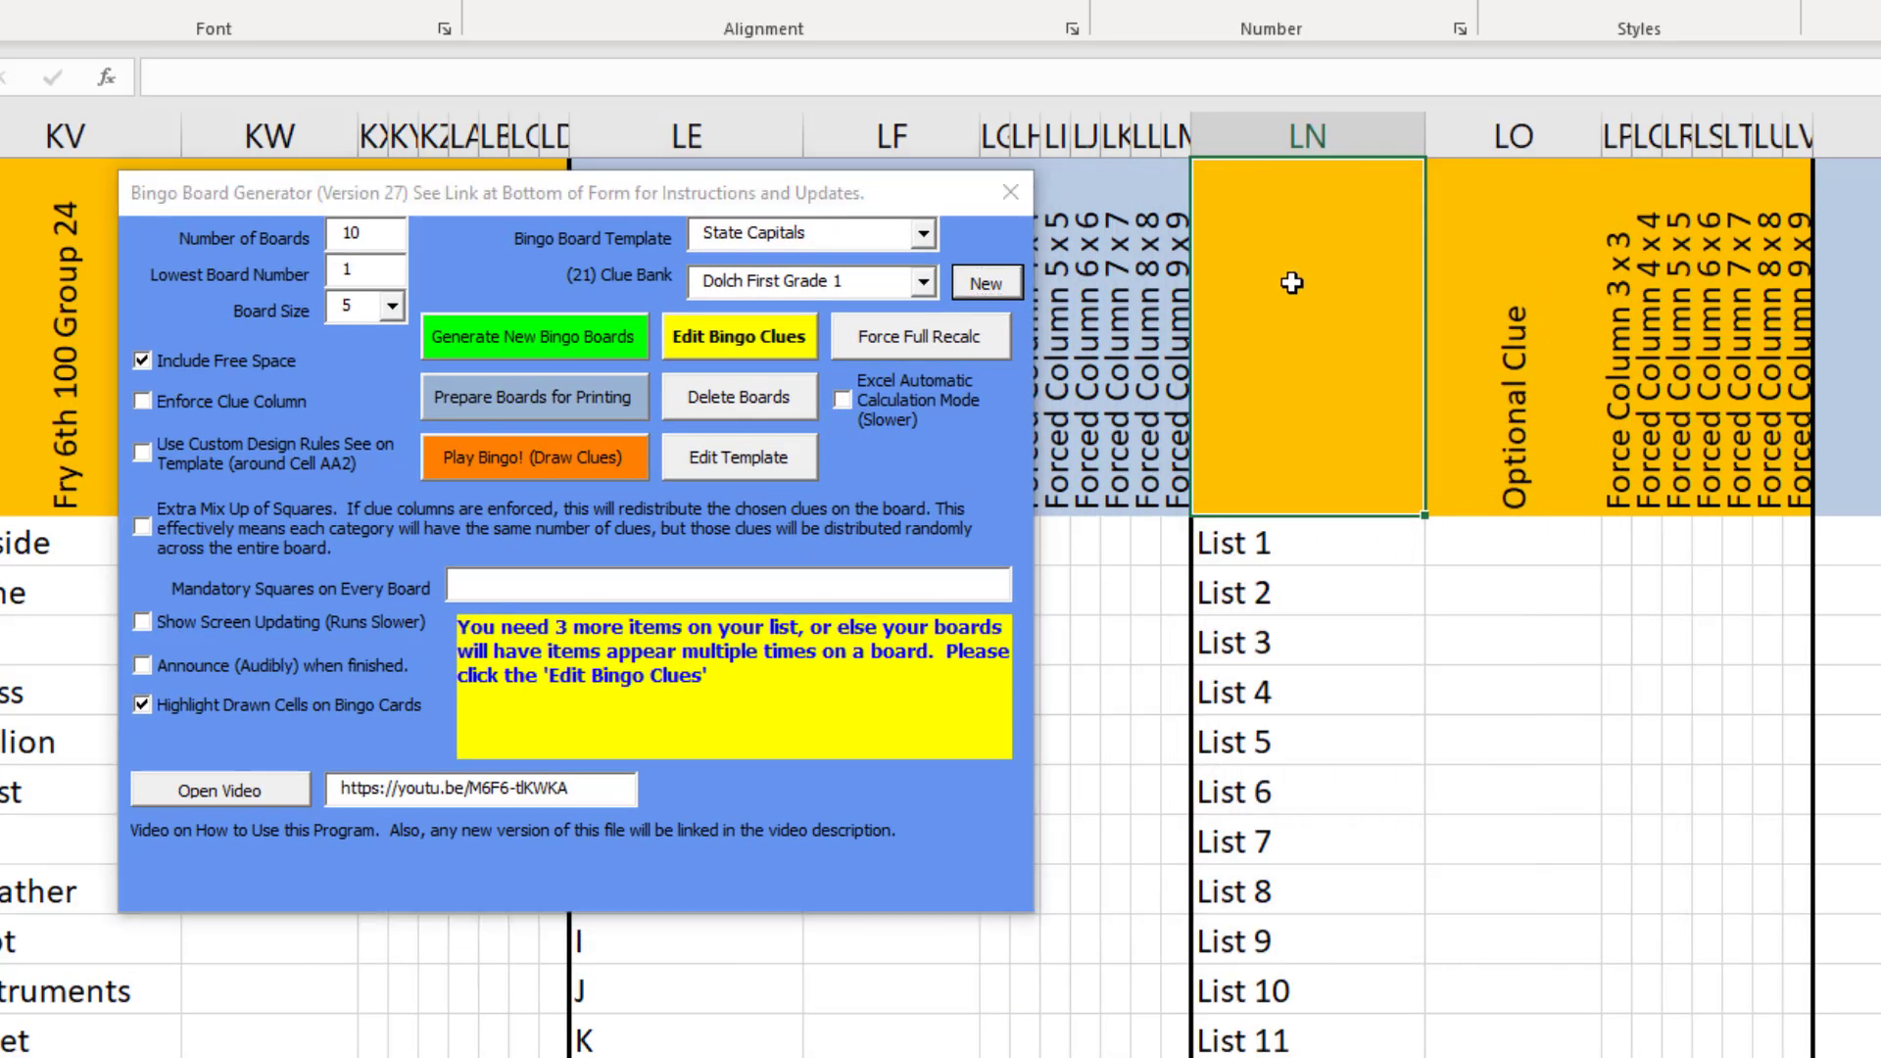
text(State Capital)
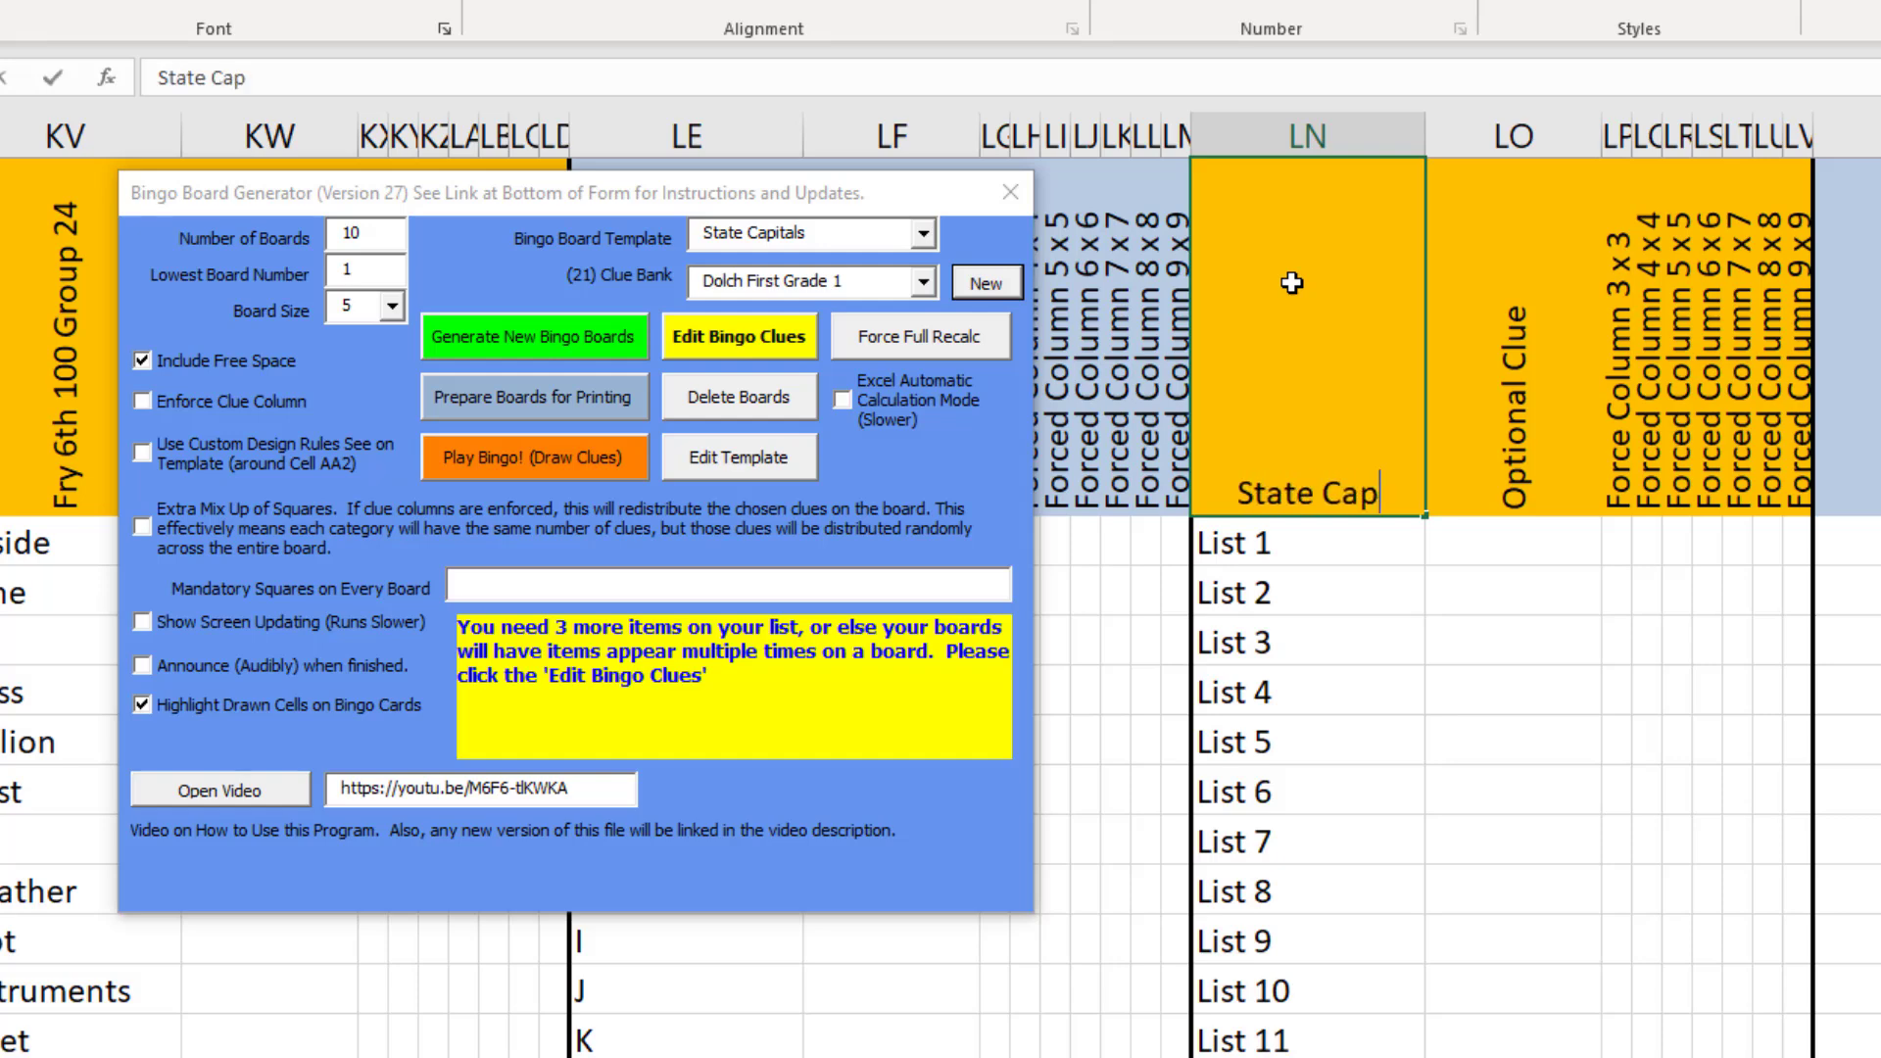
text(s)
key(Return)
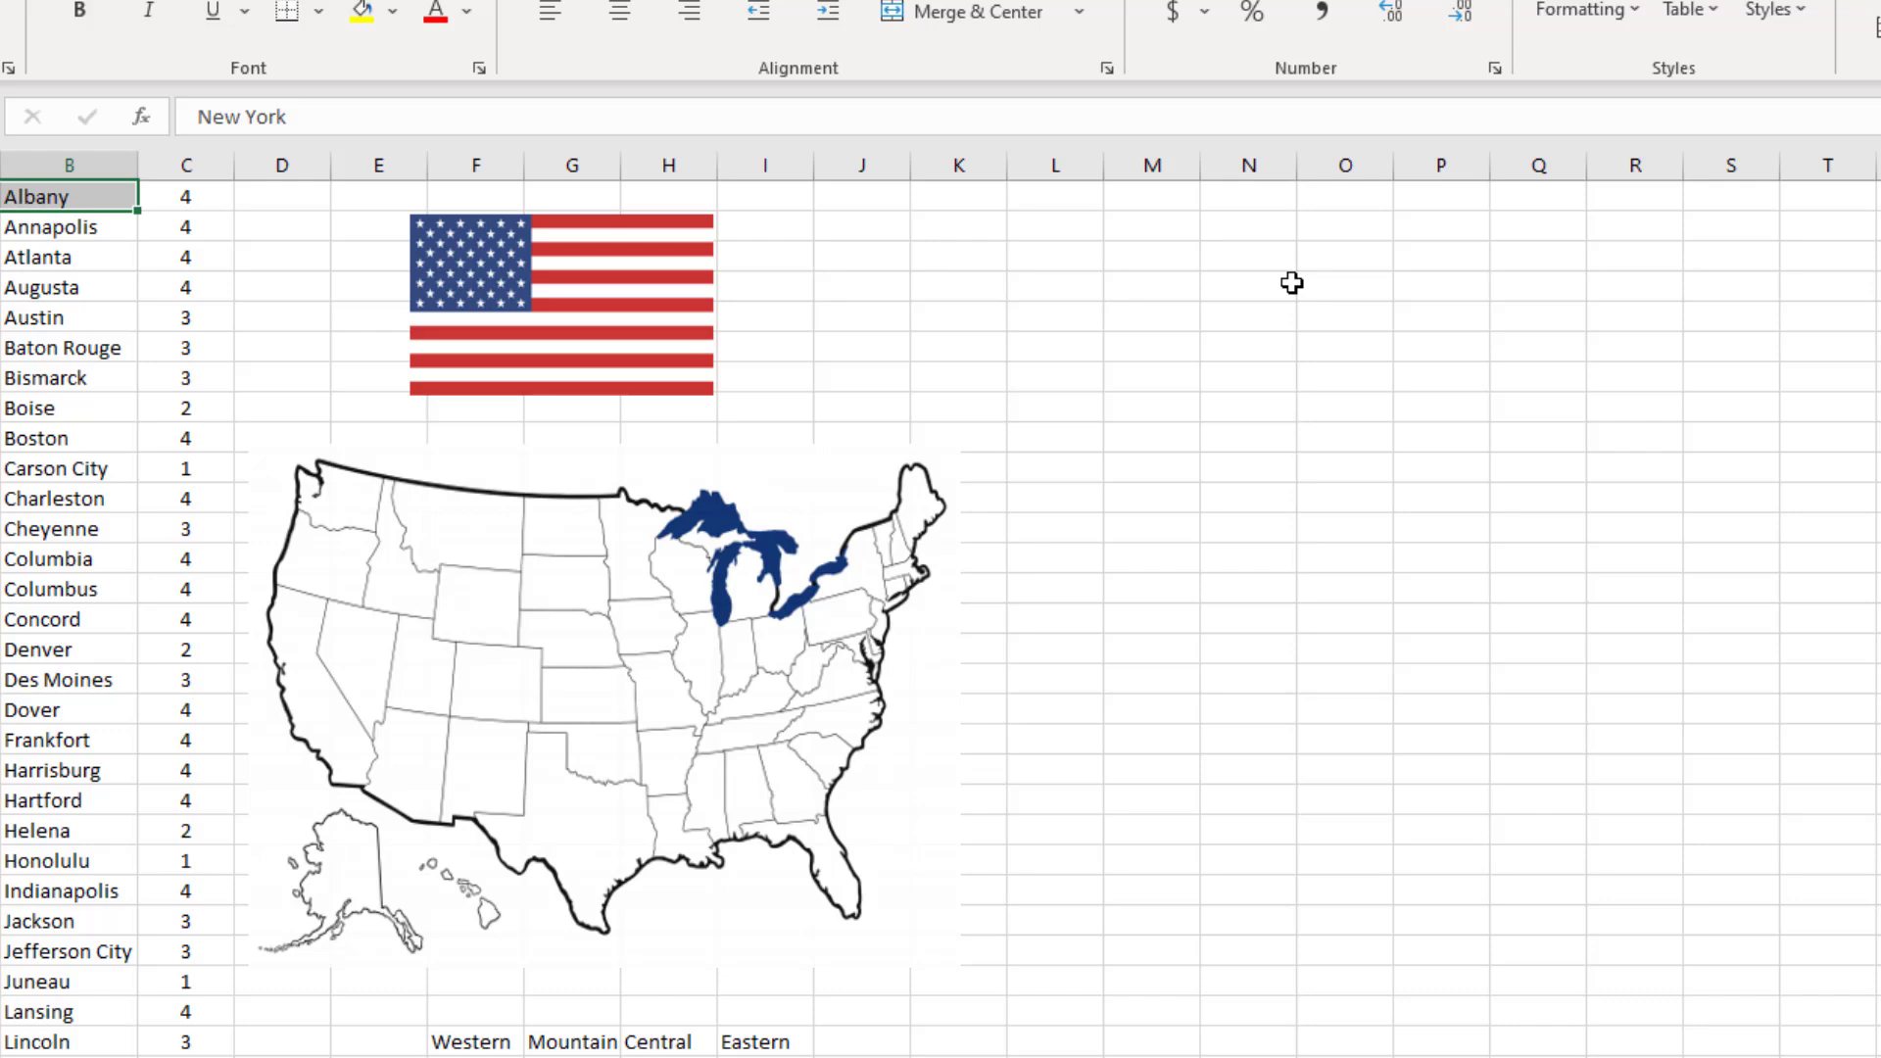
- Copy the state and capital columns from the source workbook and paste them into the State Capitals bank, starting at its first clue cell
scroll(1291, 282, down, 6)
key(ctrl+c)
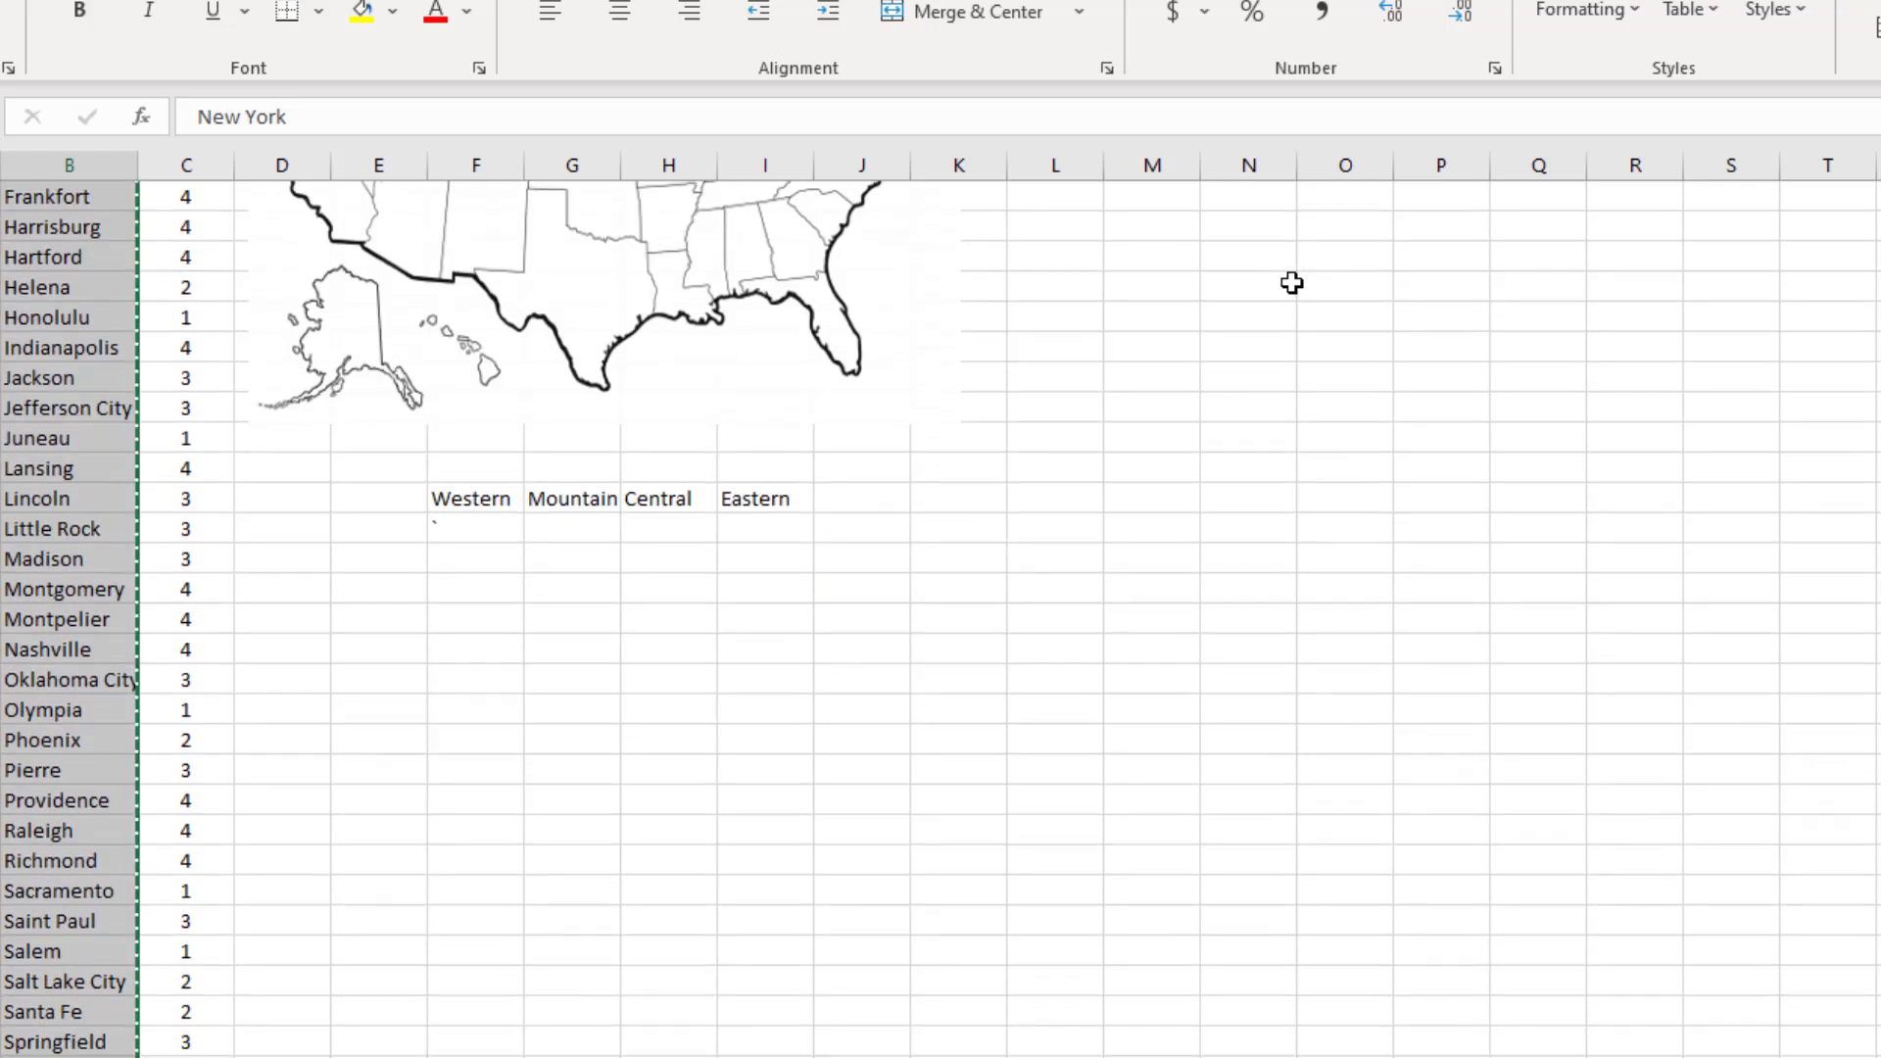
key(alt+Tab)
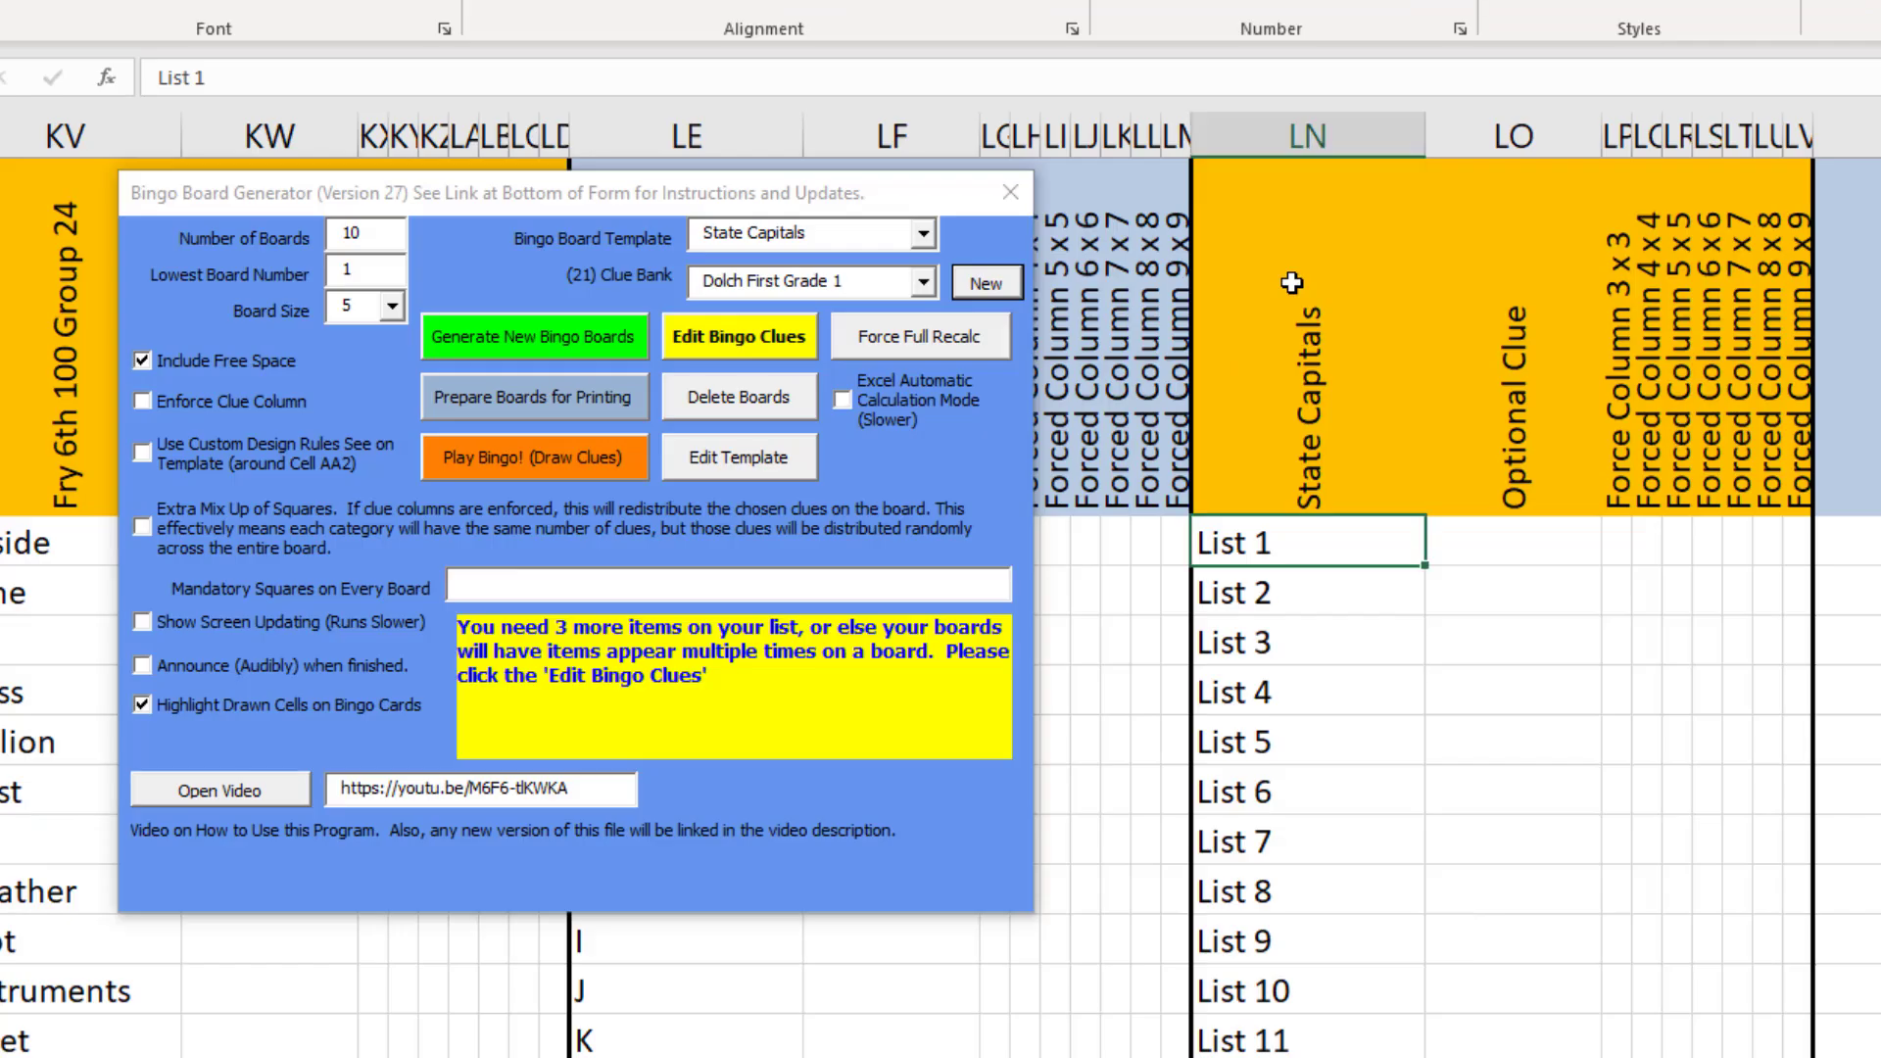
right_click(1313, 528)
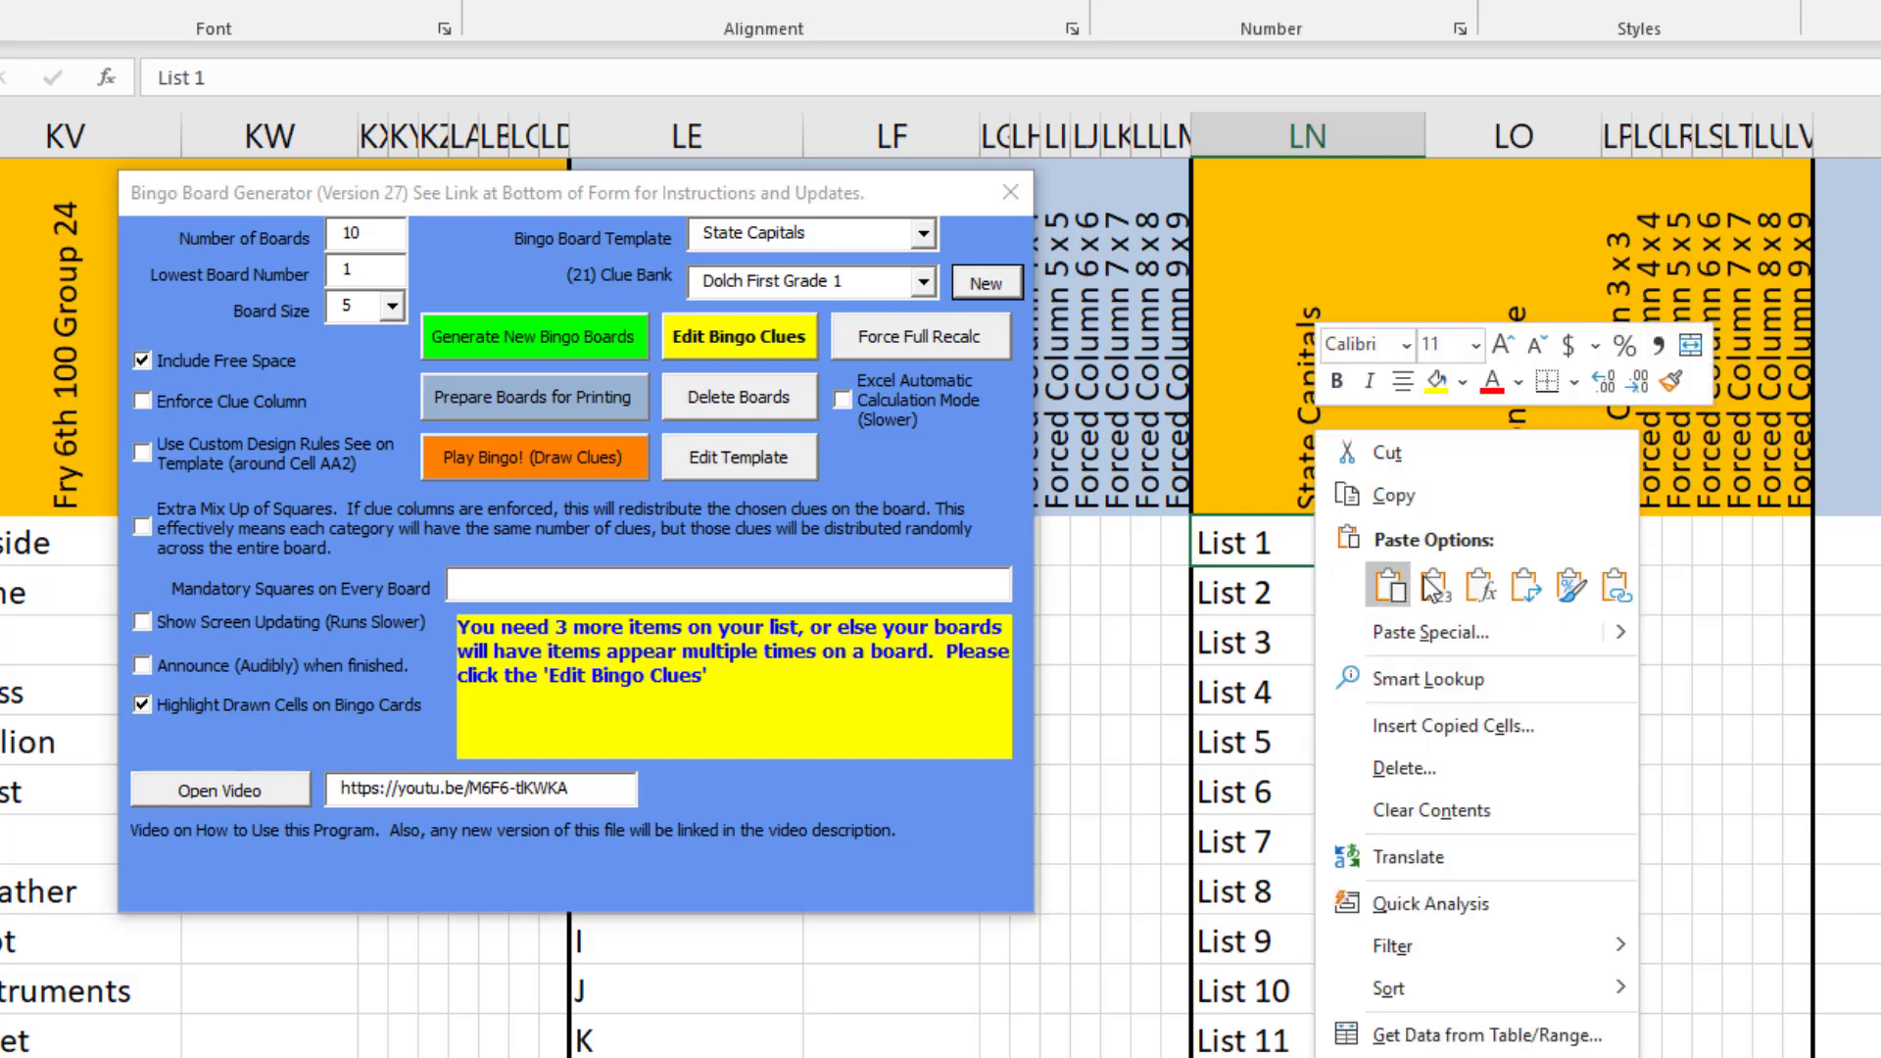
click(1389, 585)
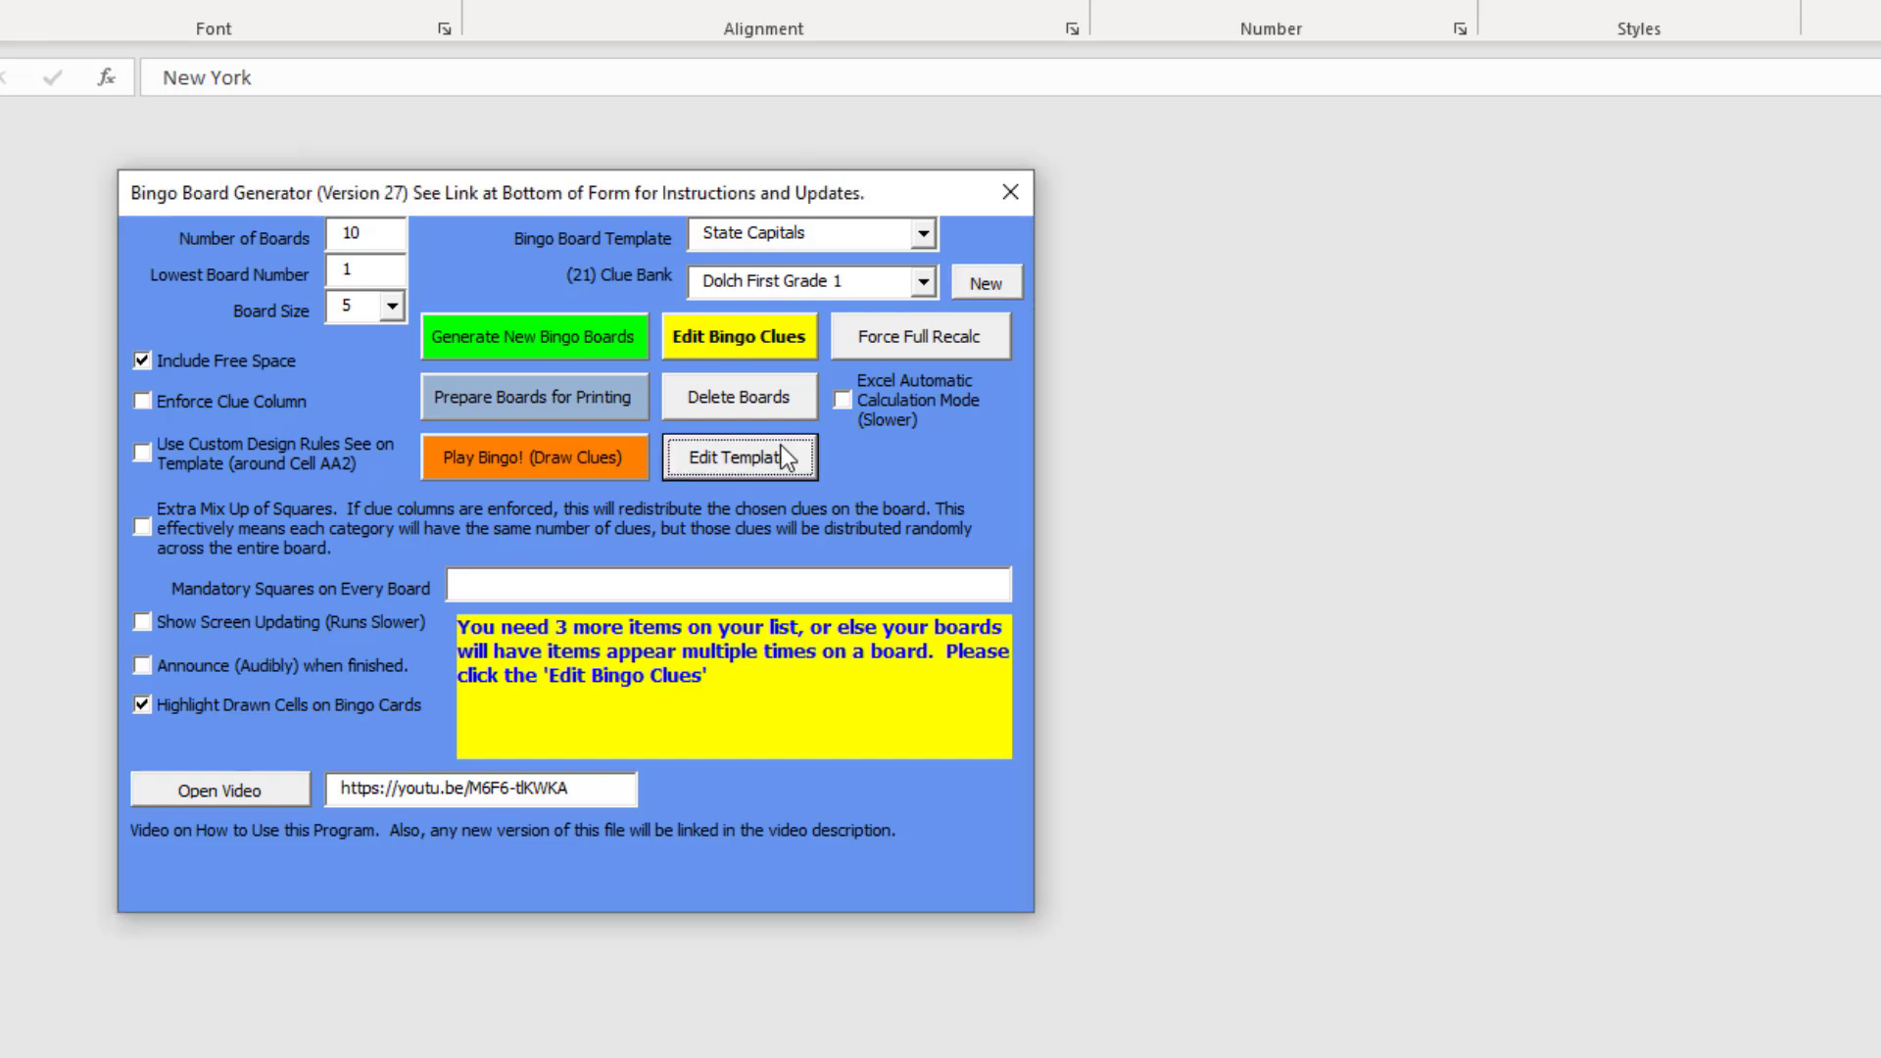
- Return to the State Capitals template and change the first column's header to West
click(780, 445)
drag(896, 208, 1855, 245)
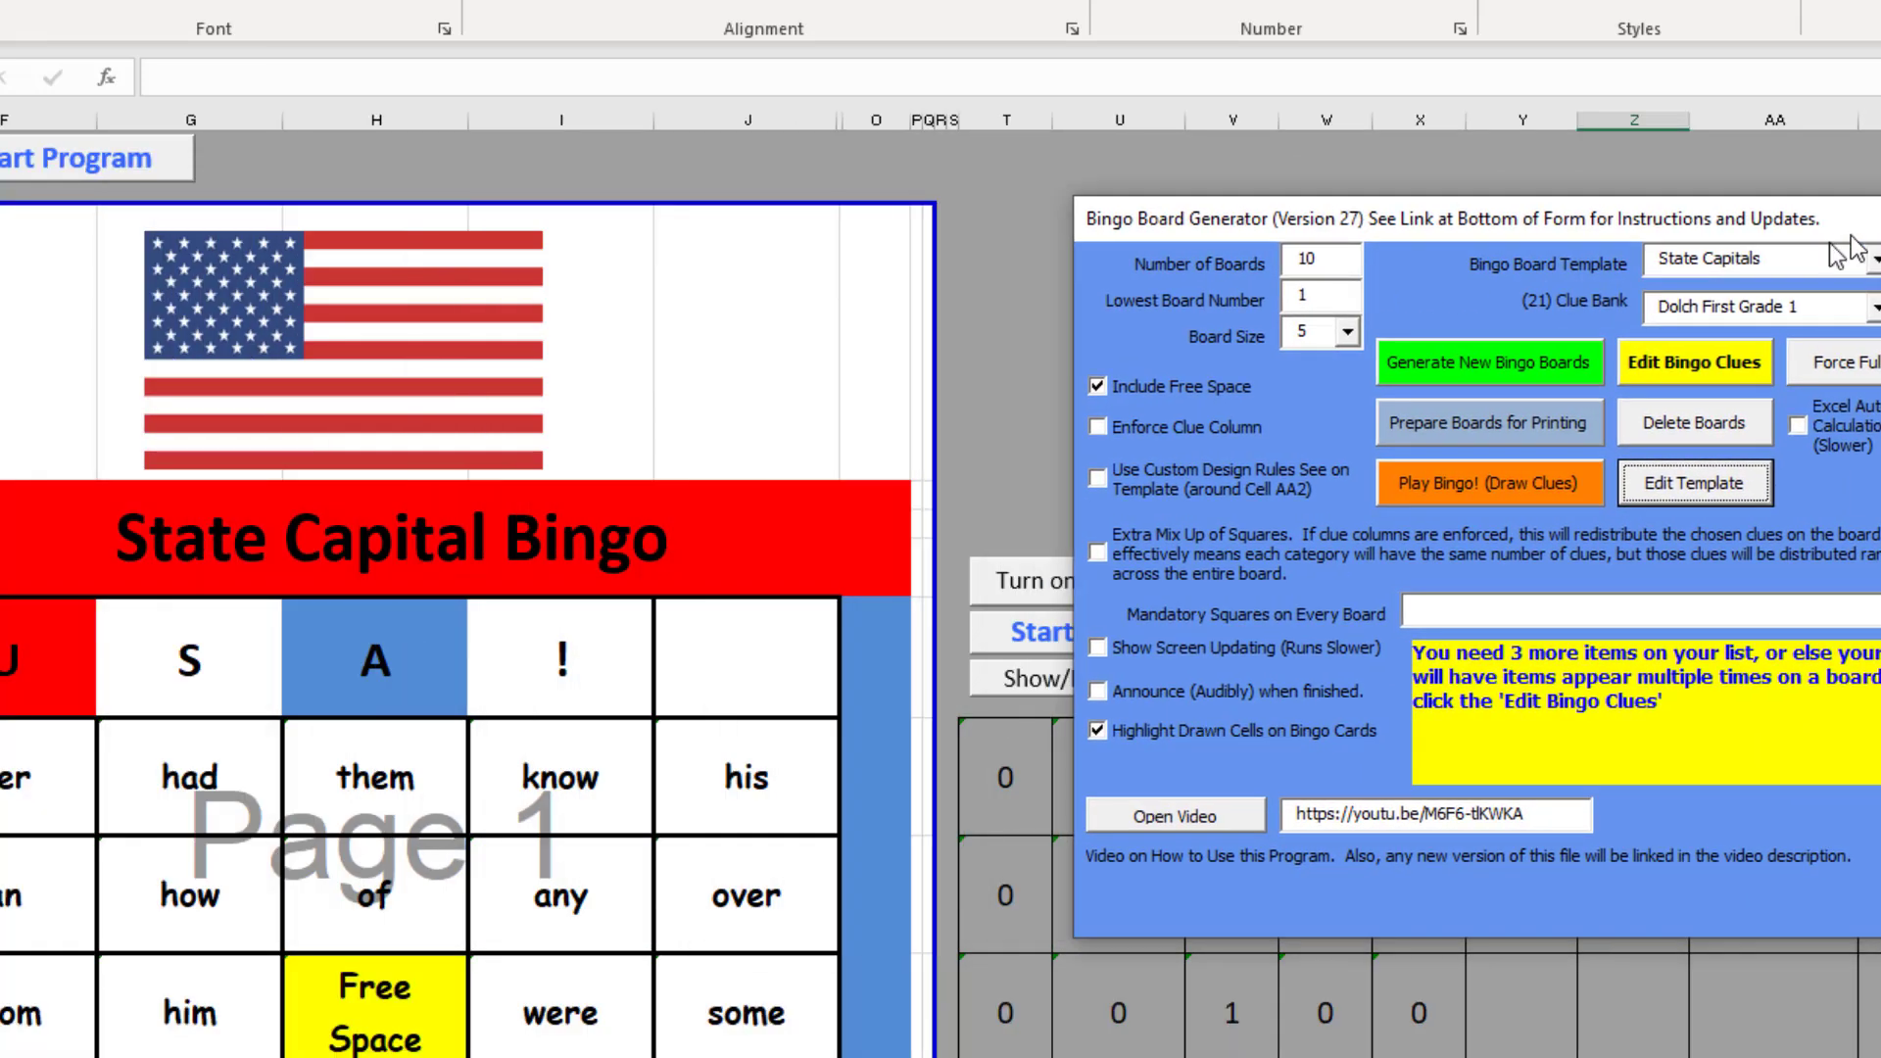
click(39, 675)
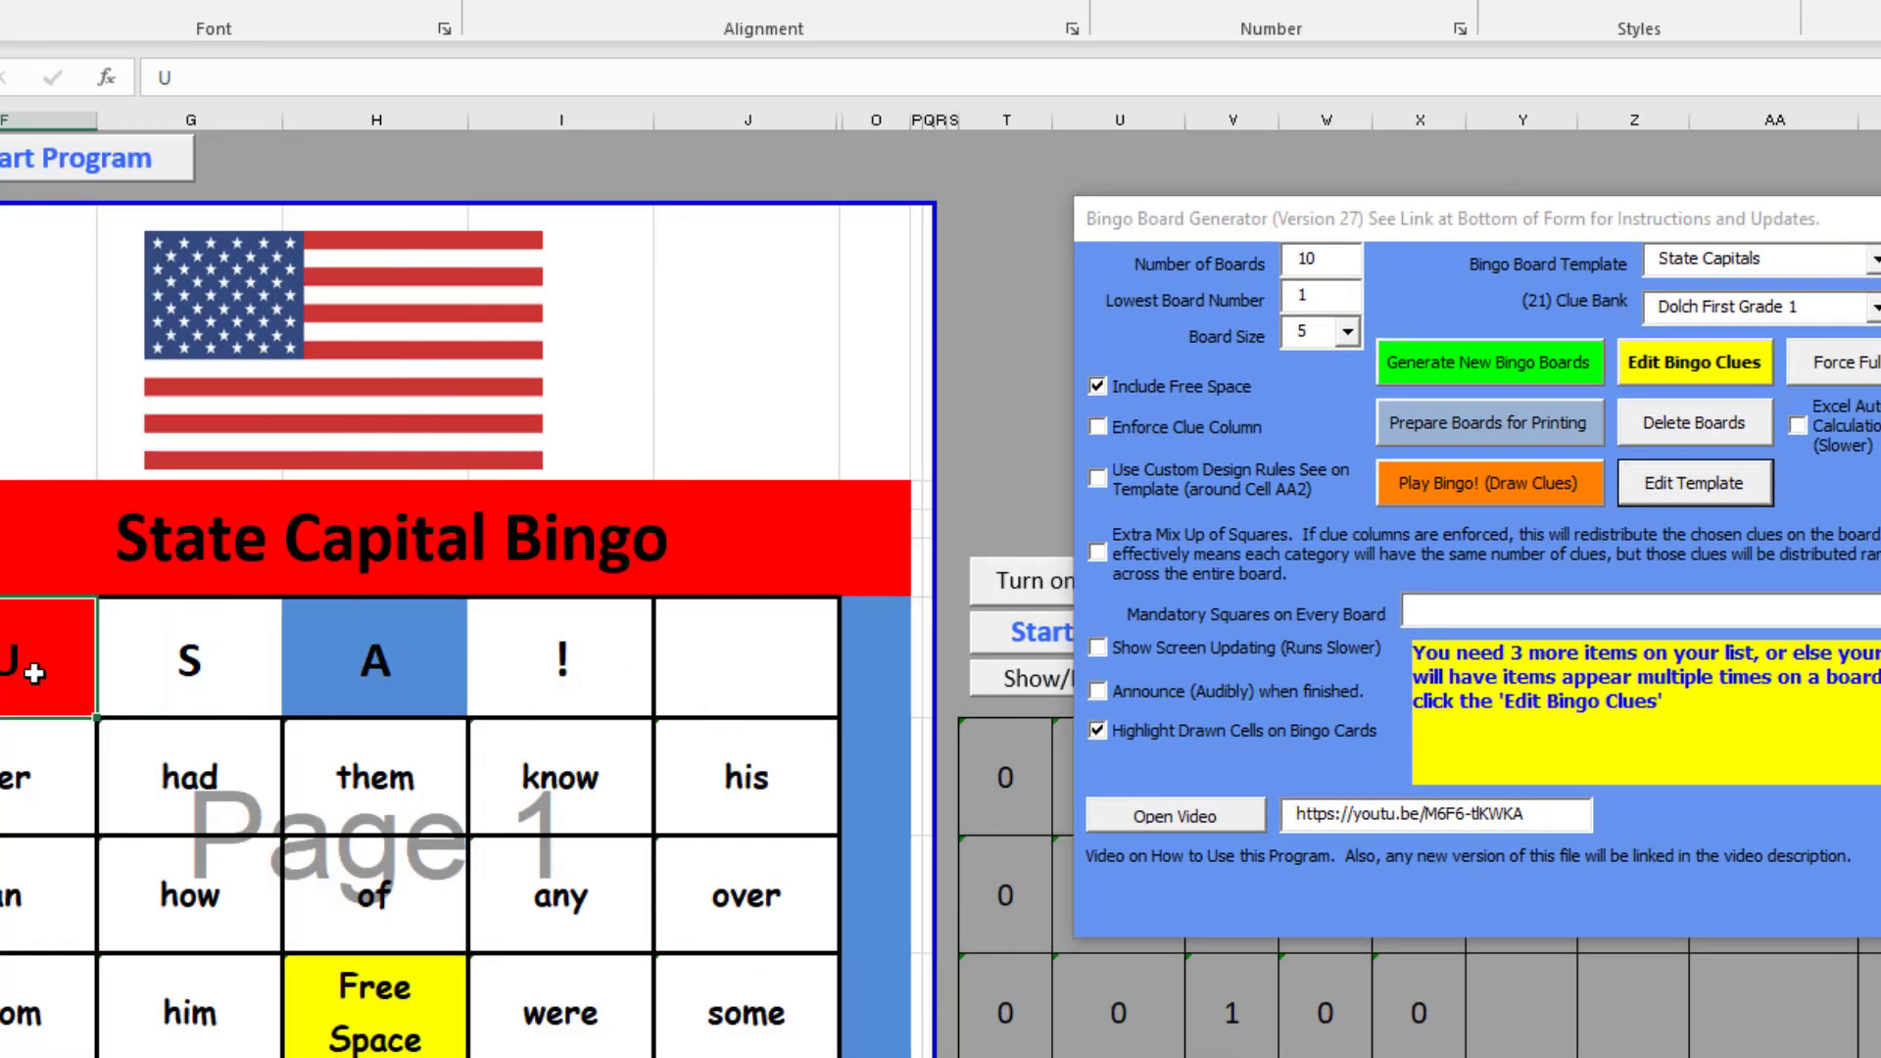
text(Est)
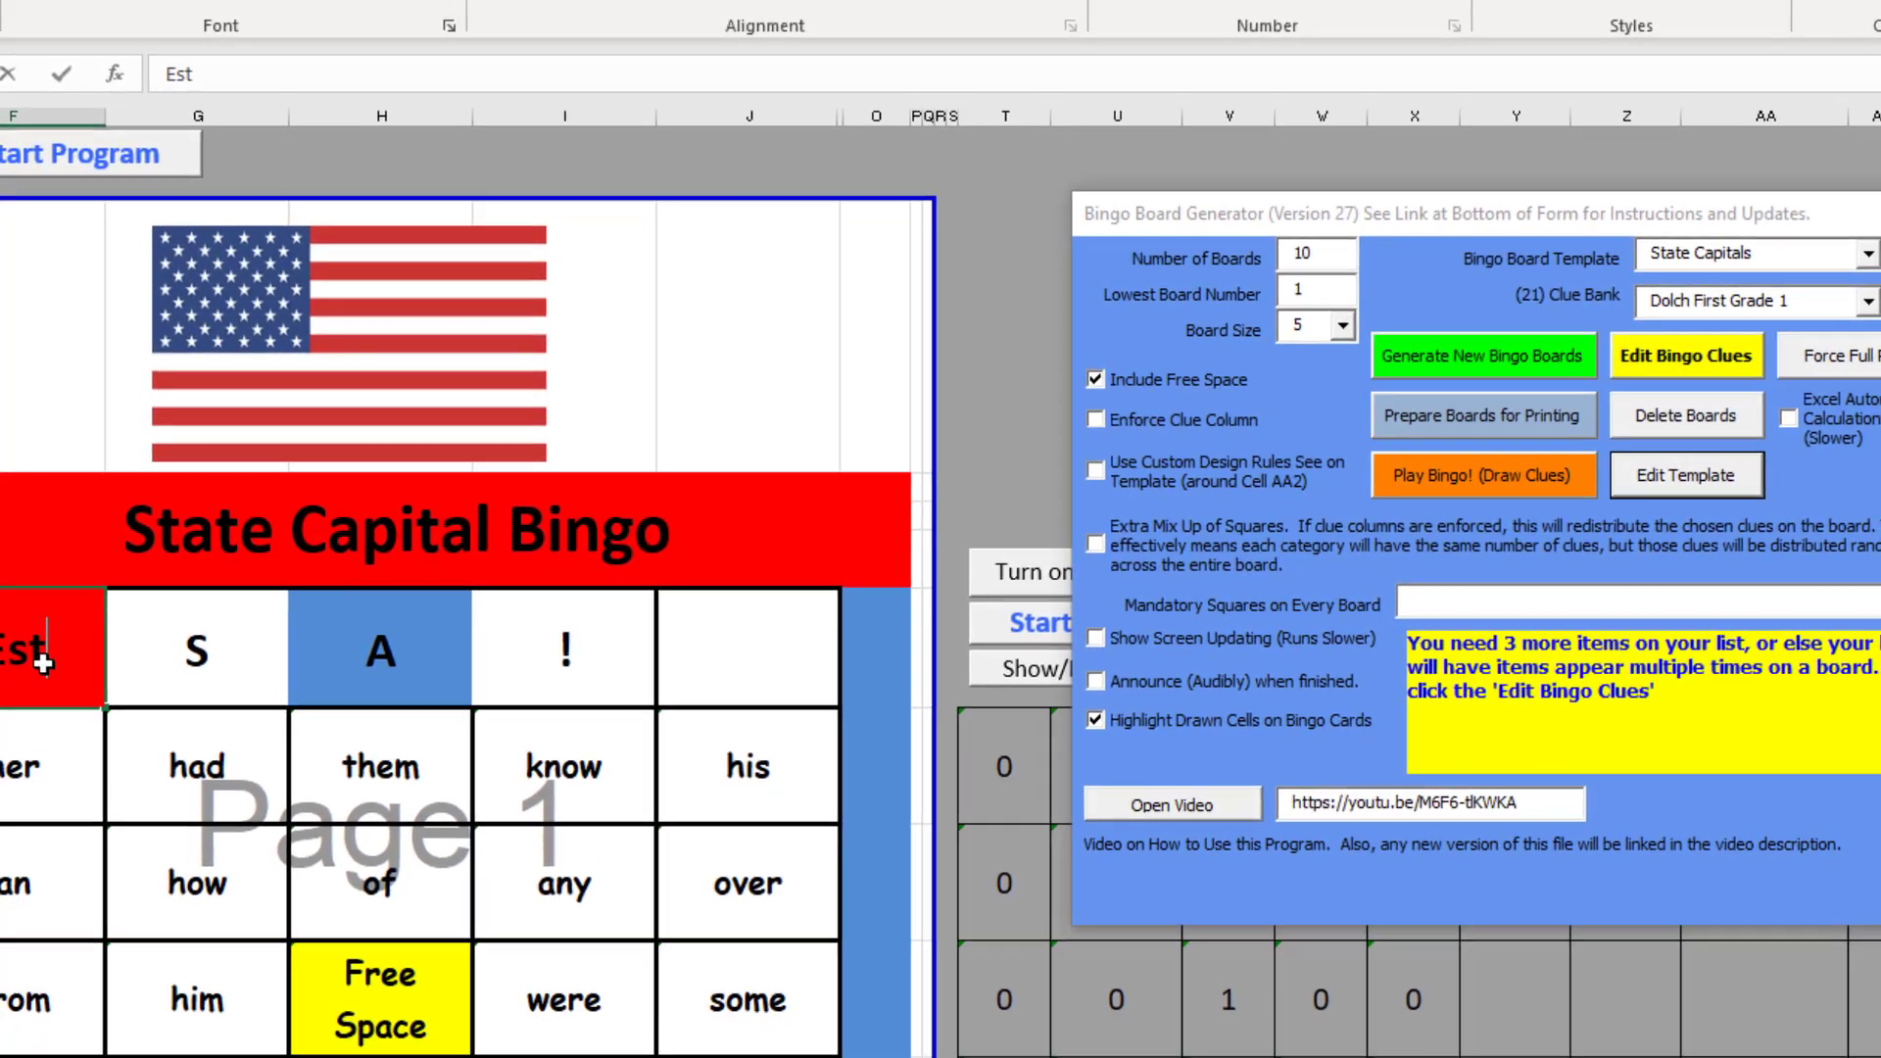
key(BackSpace)
key(BackSpace)
key(BackSpace)
text(We)
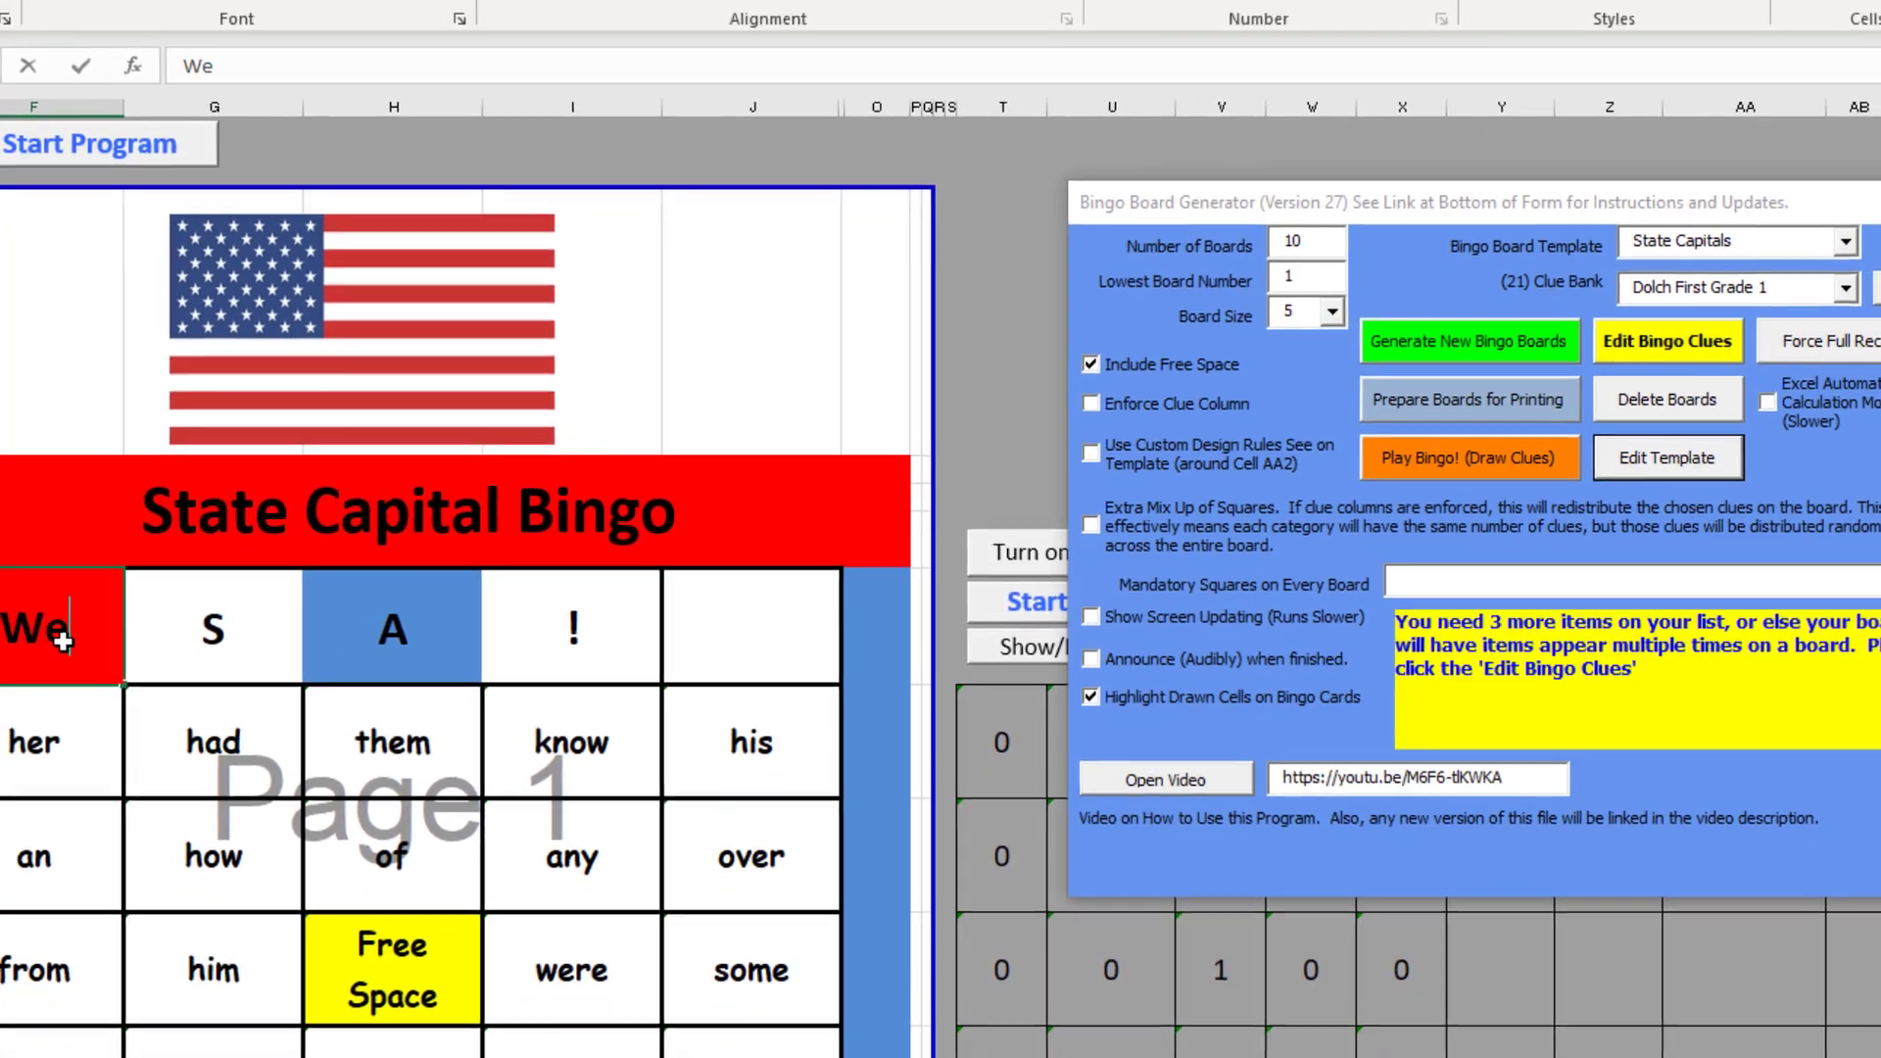
text(st)
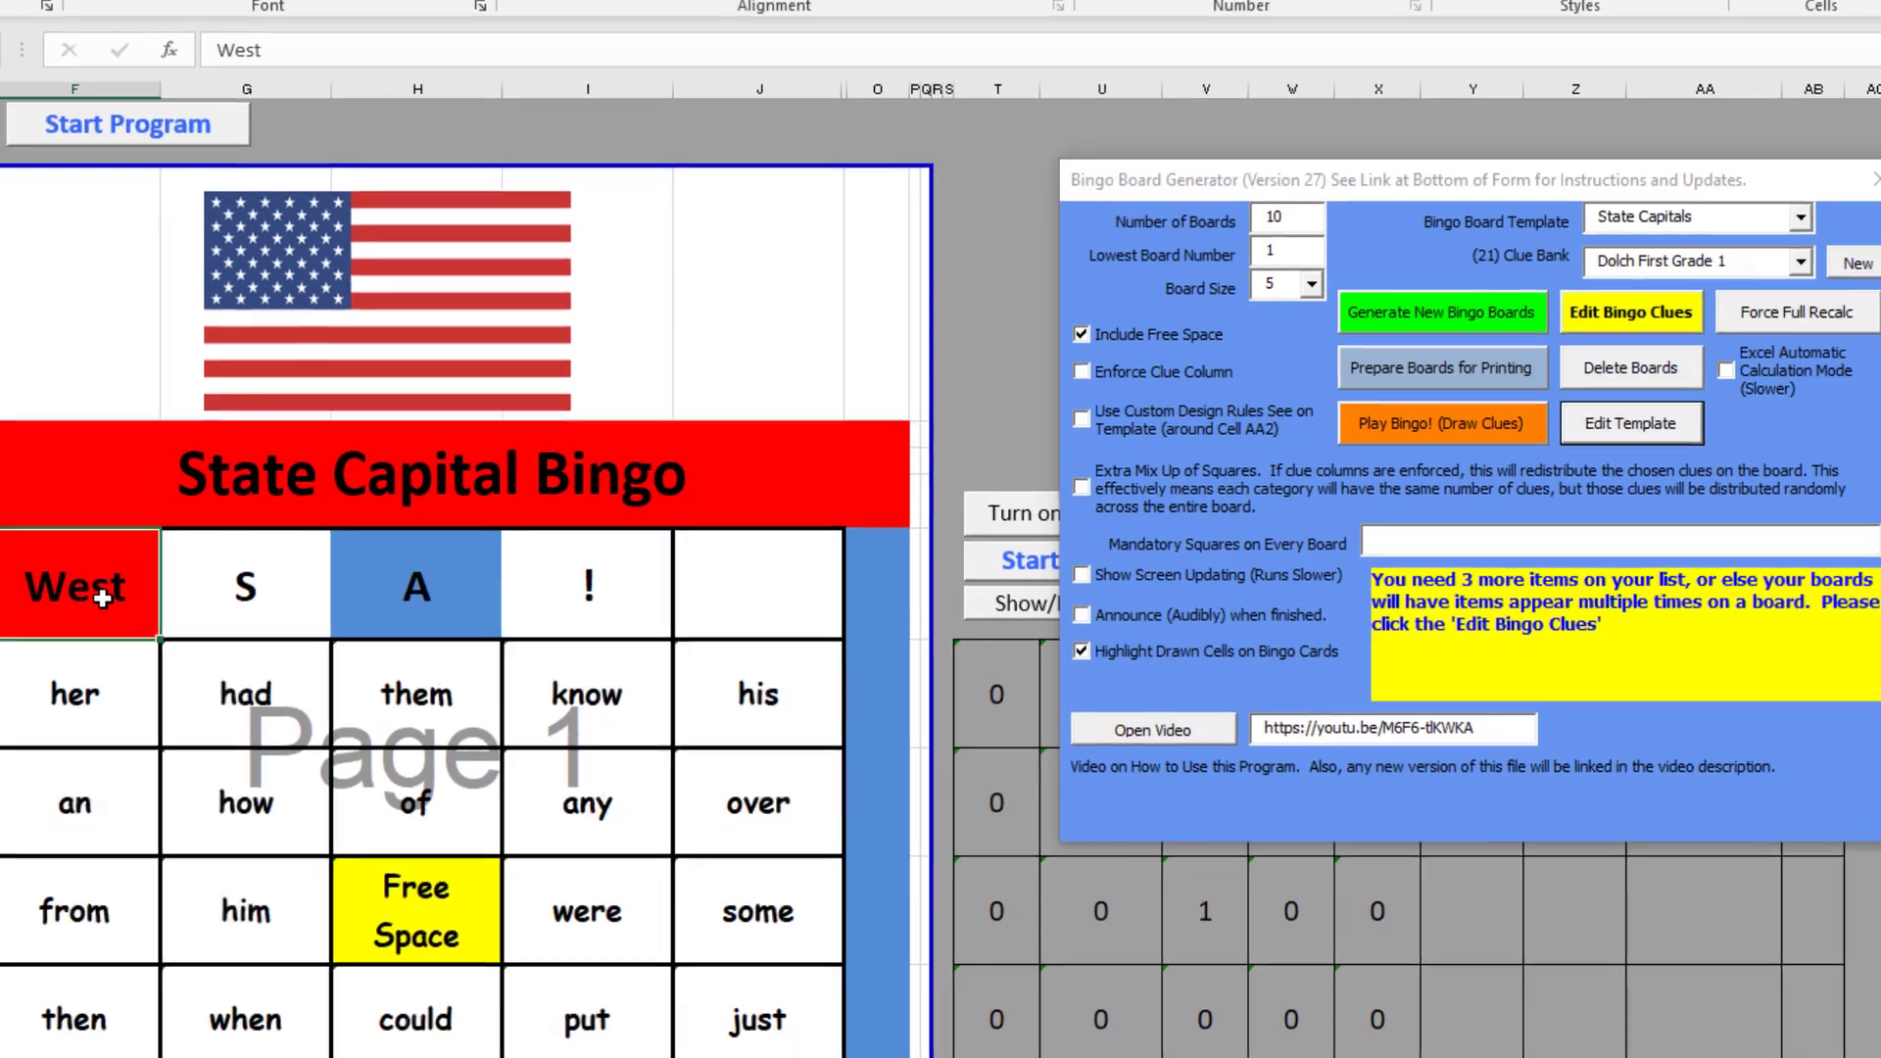
key(Tab)
- Label the second, third and fourth board columns Mountain, Central and East
text(Mon)
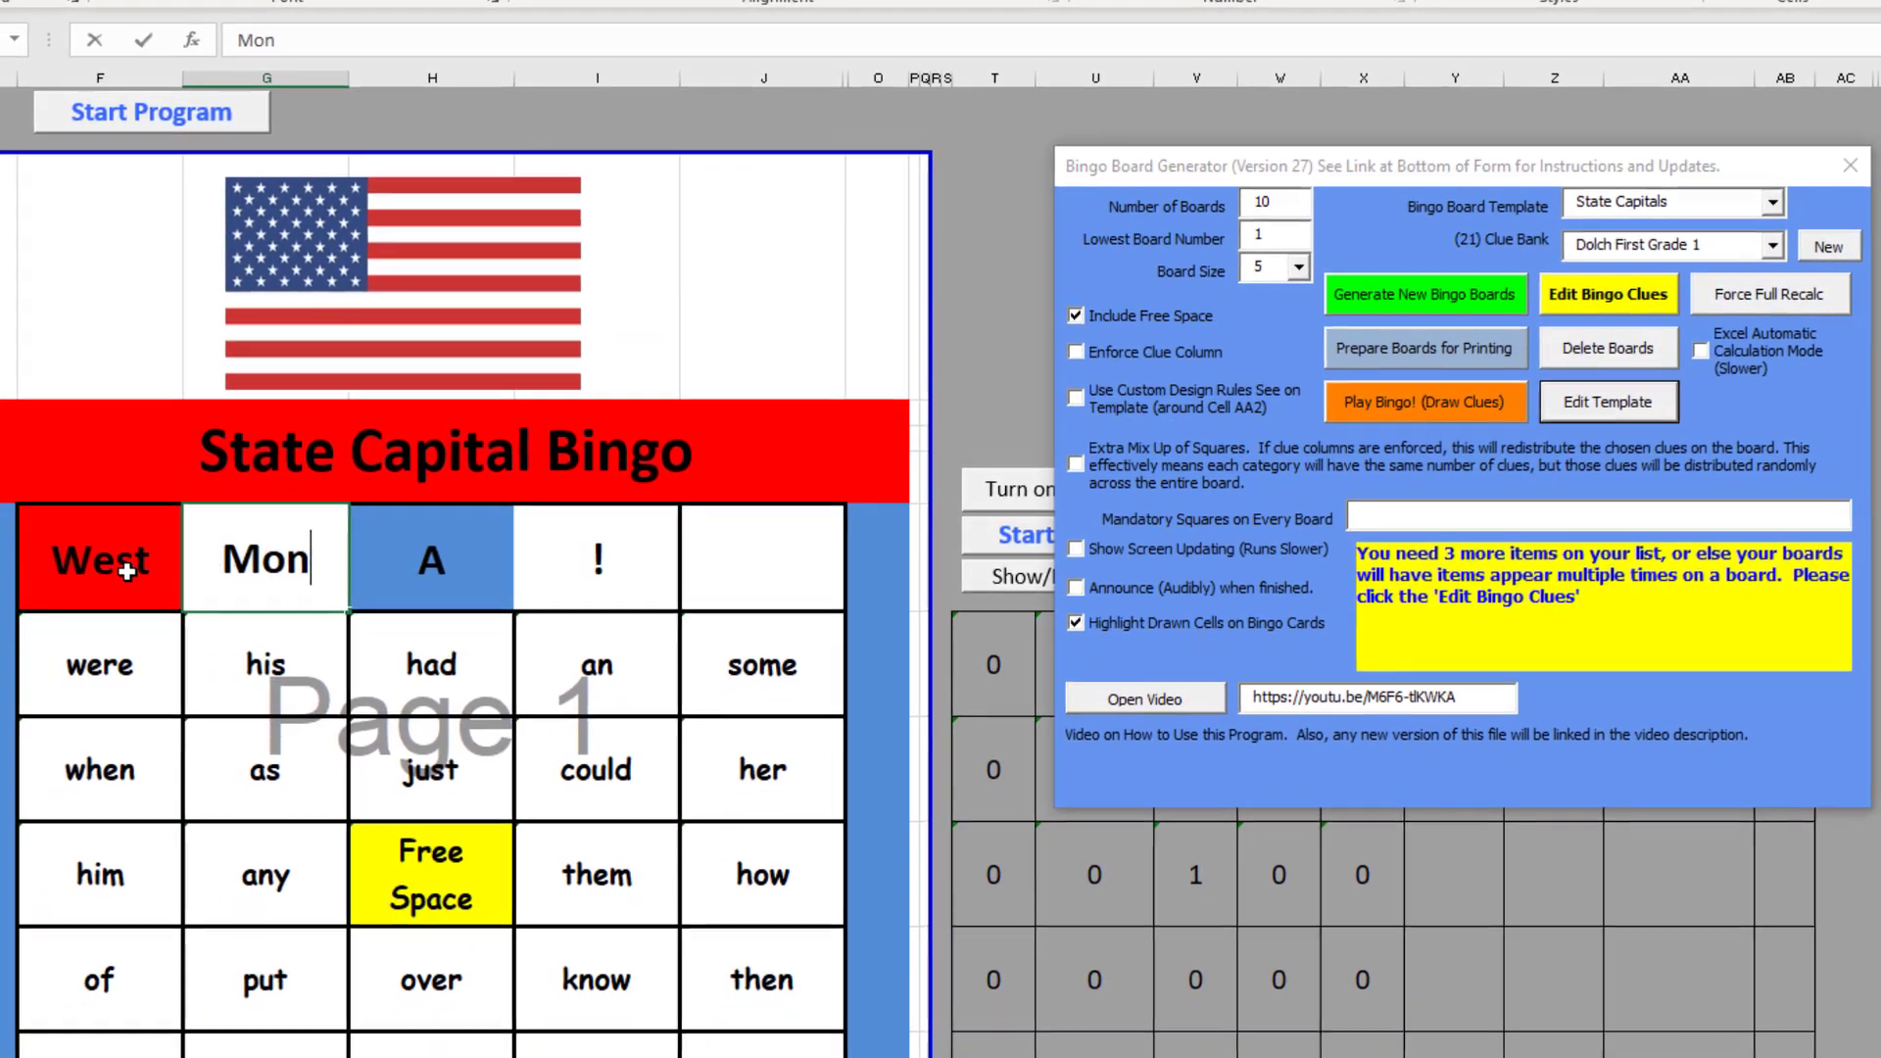
key(BackSpace)
text(untain)
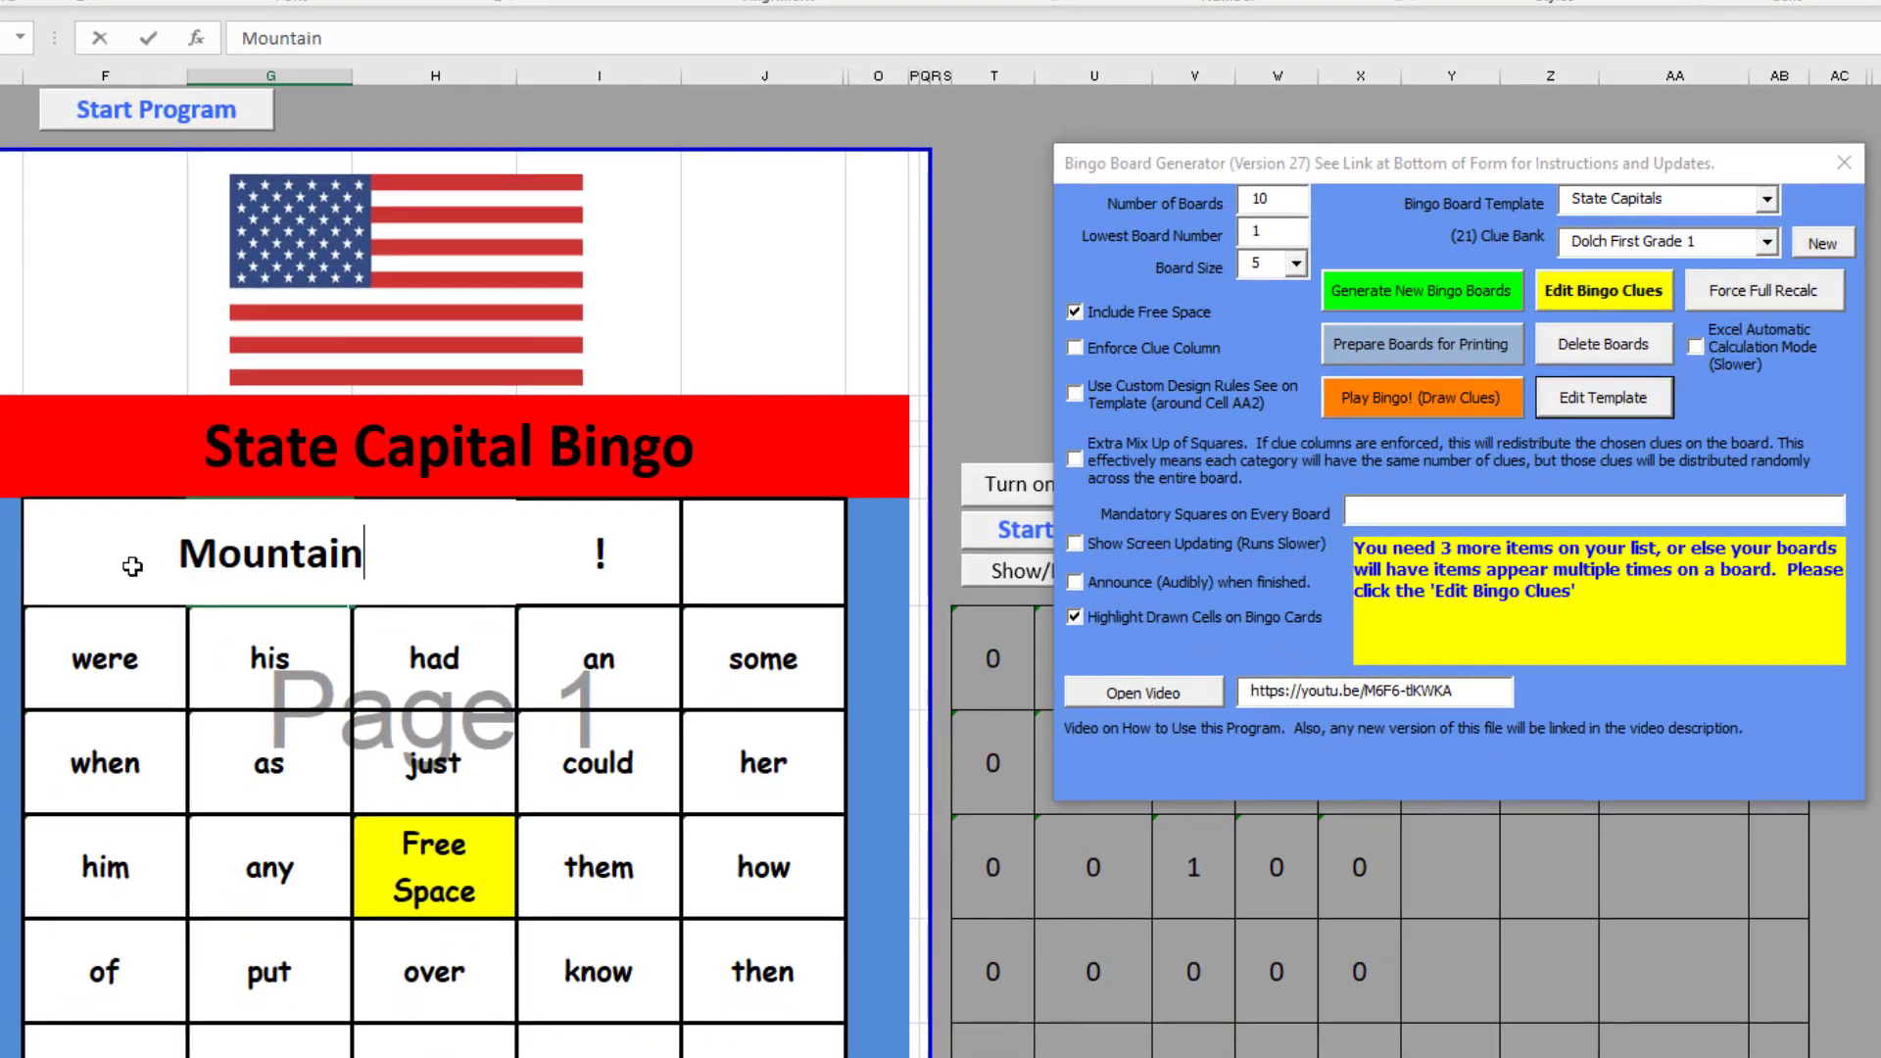
key(Tab)
text(Ae)
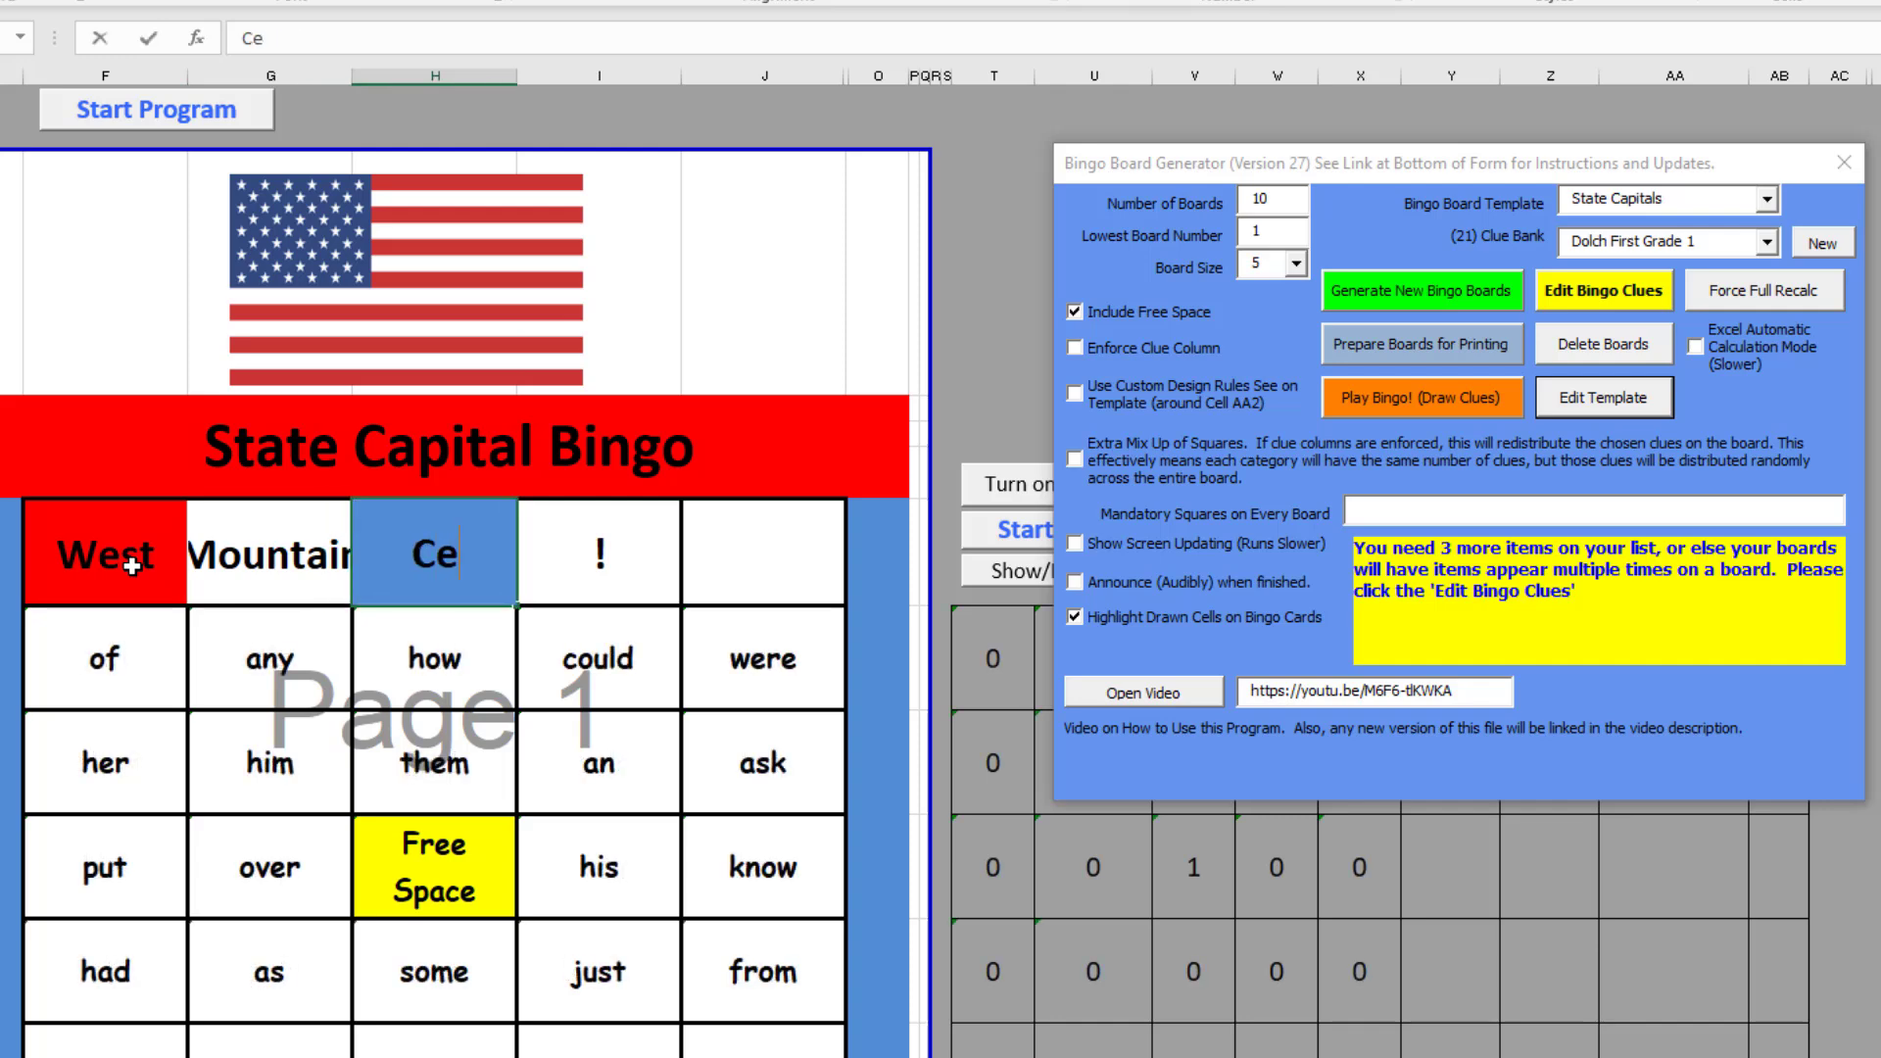
text(ntral)
key(Tab)
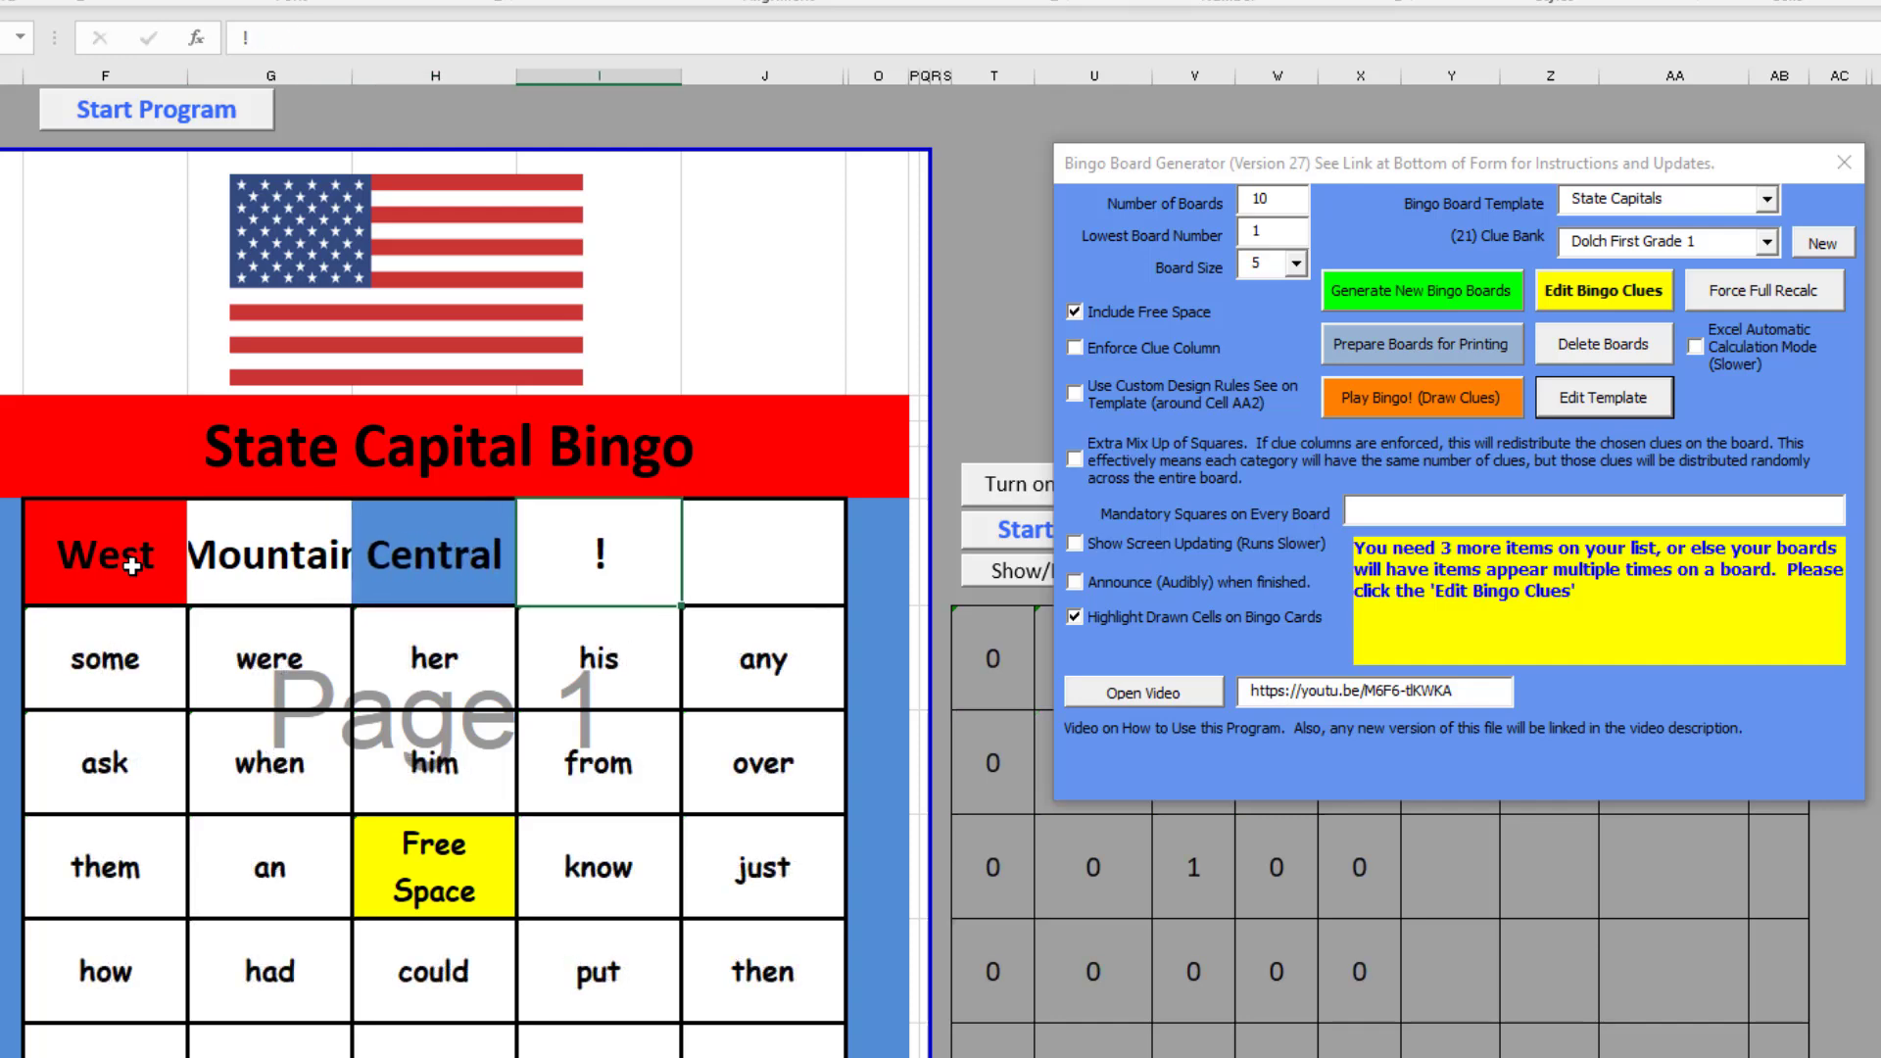
text(East)
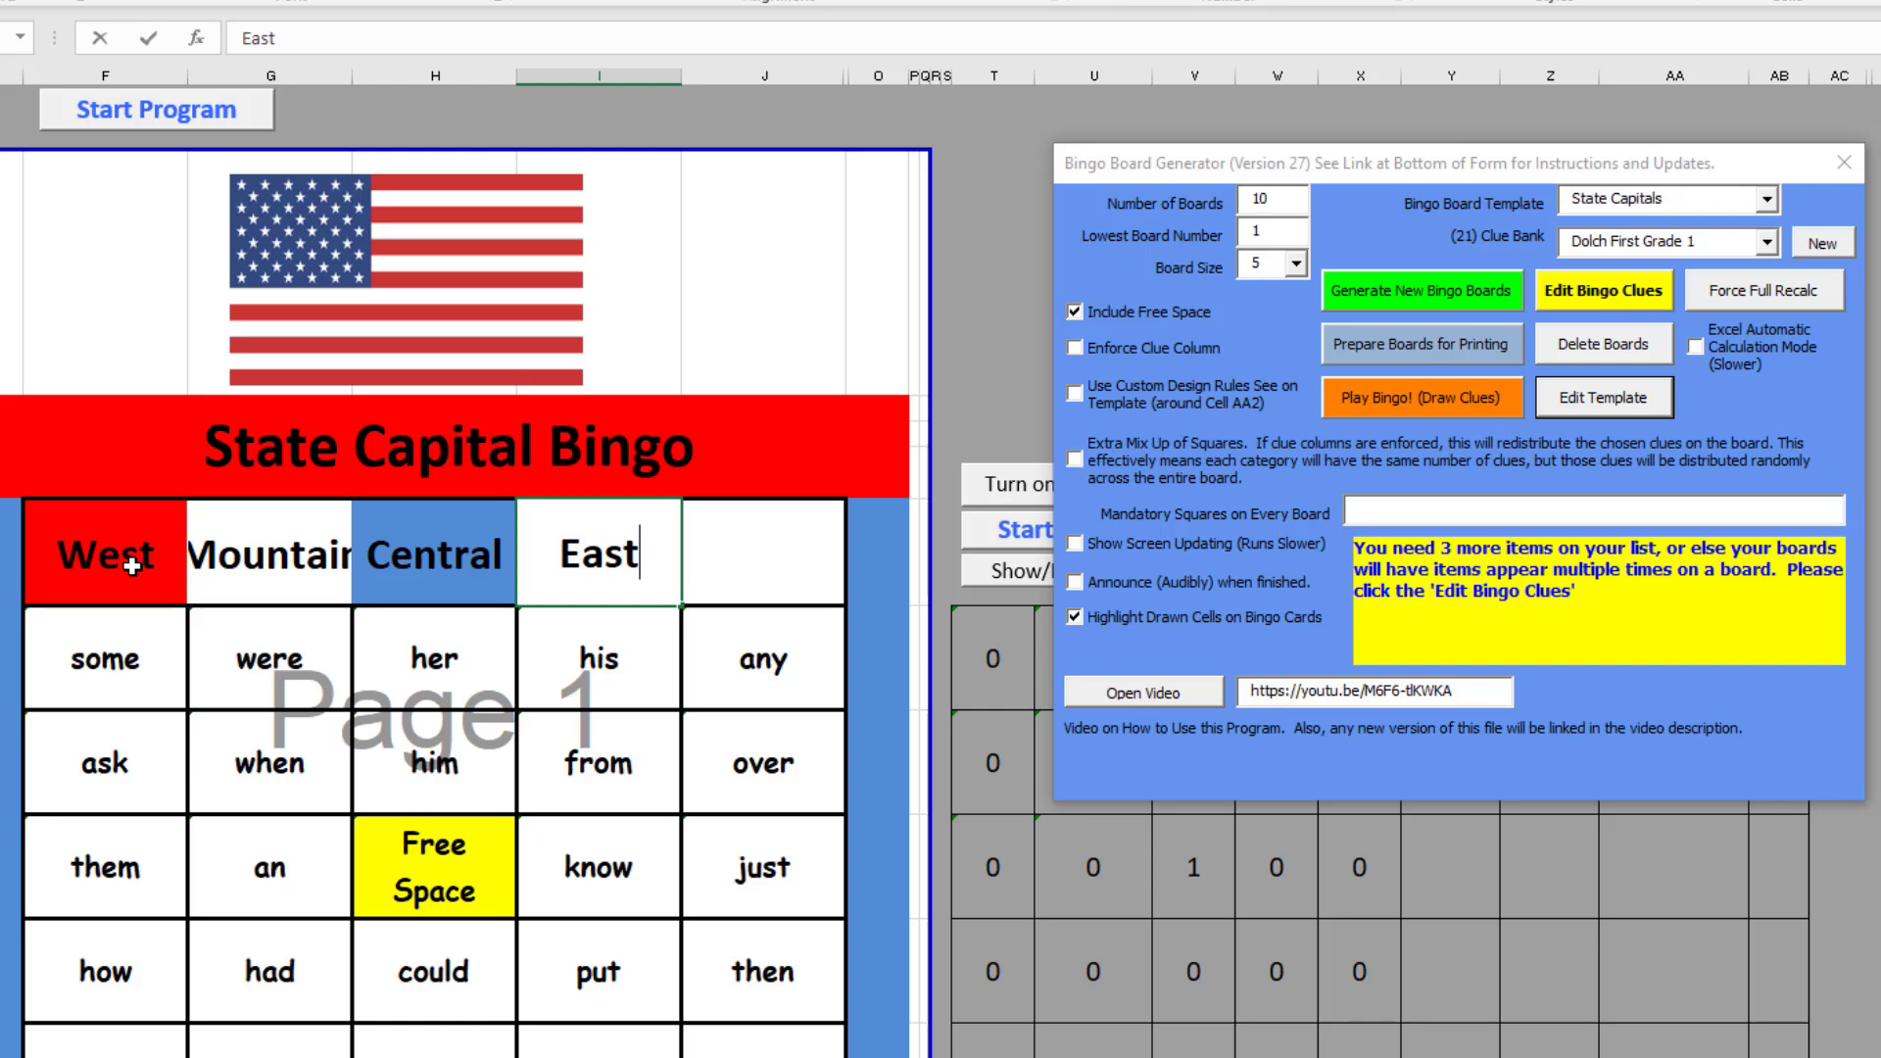
key(Return)
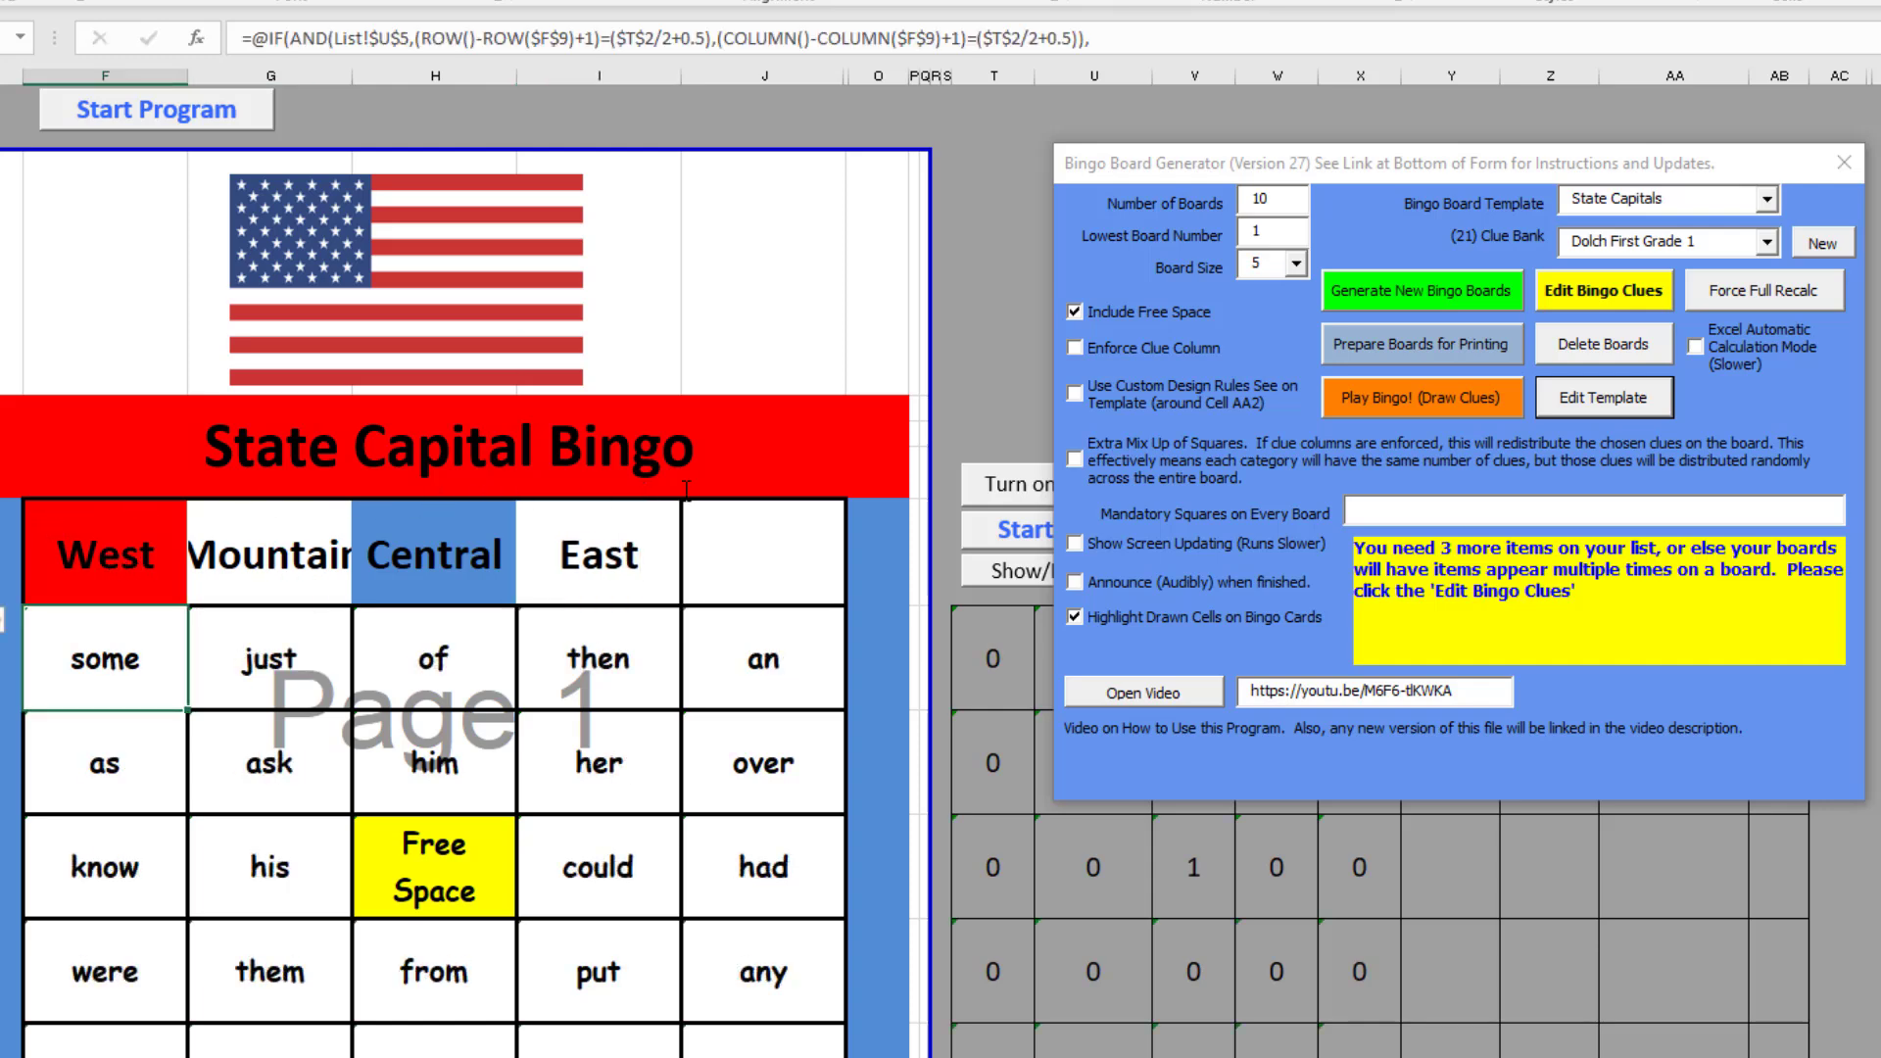
- Set the board size to 4 and enable Enforce Clue Column
click(1296, 265)
click(1264, 310)
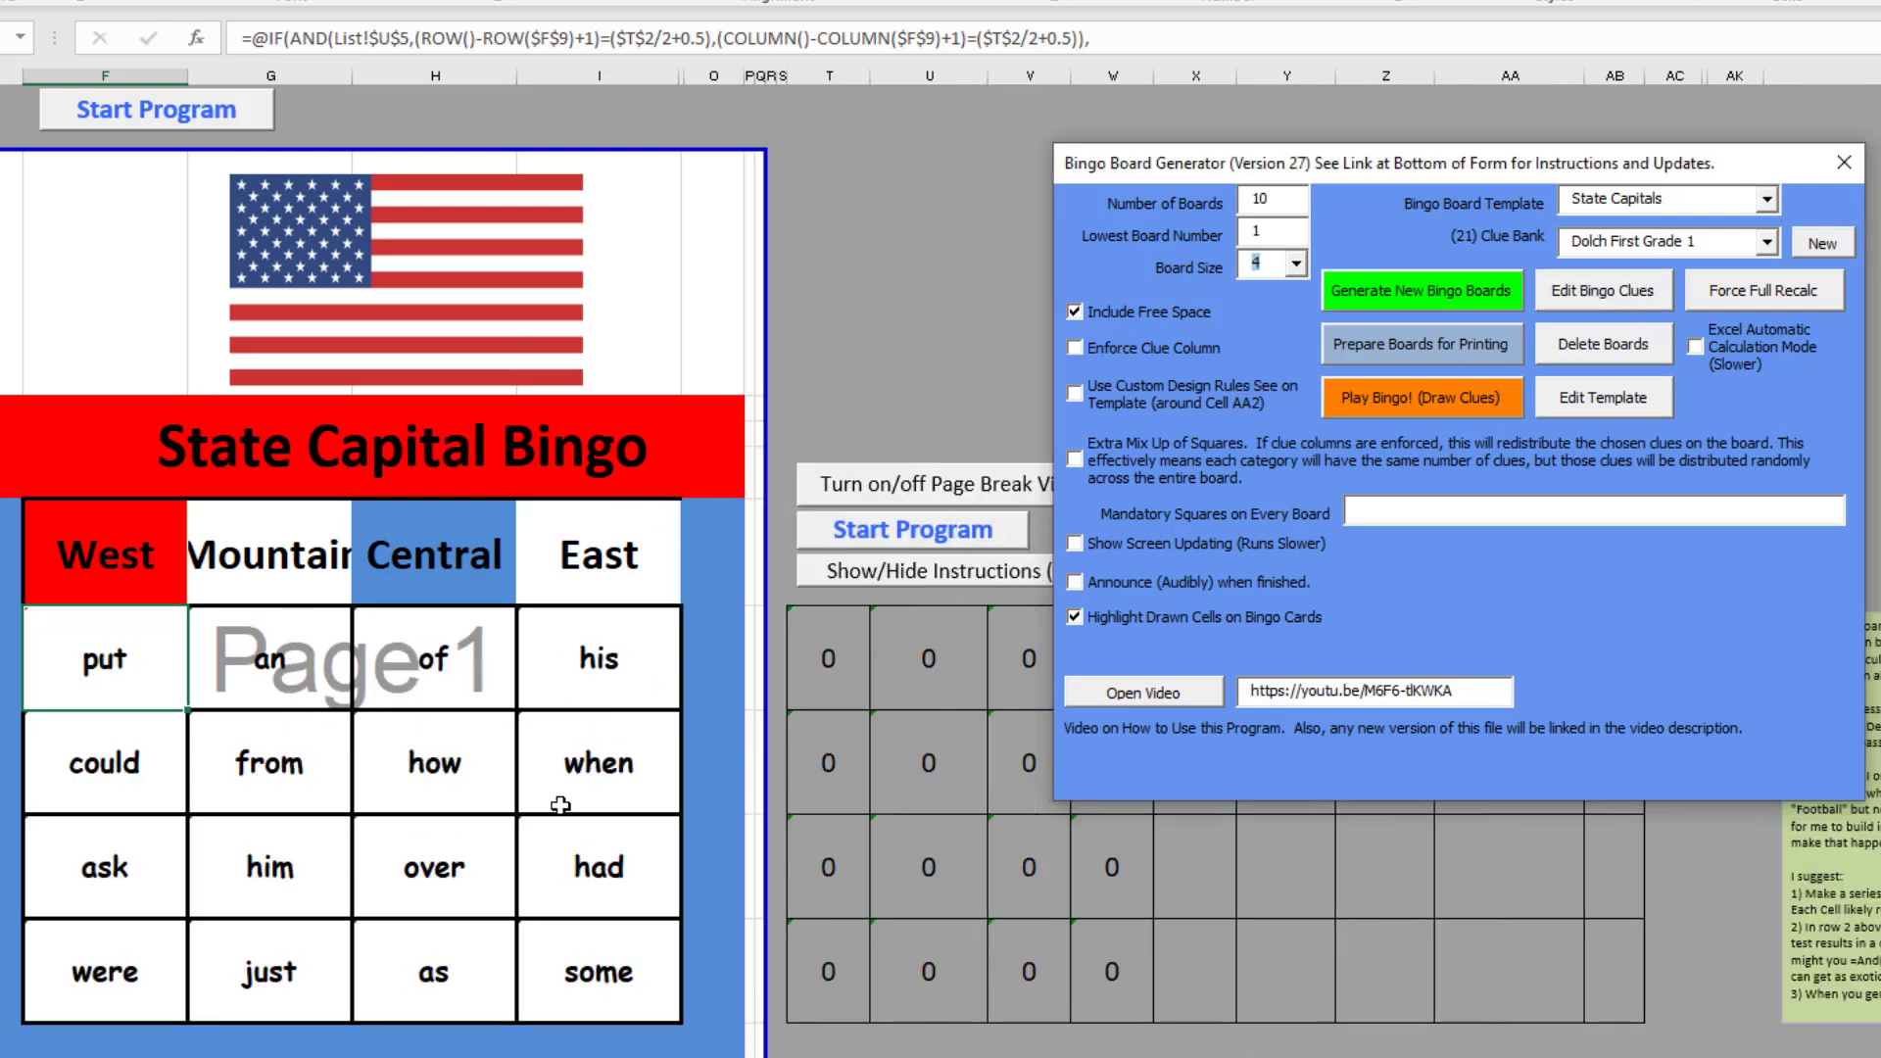
click(1075, 347)
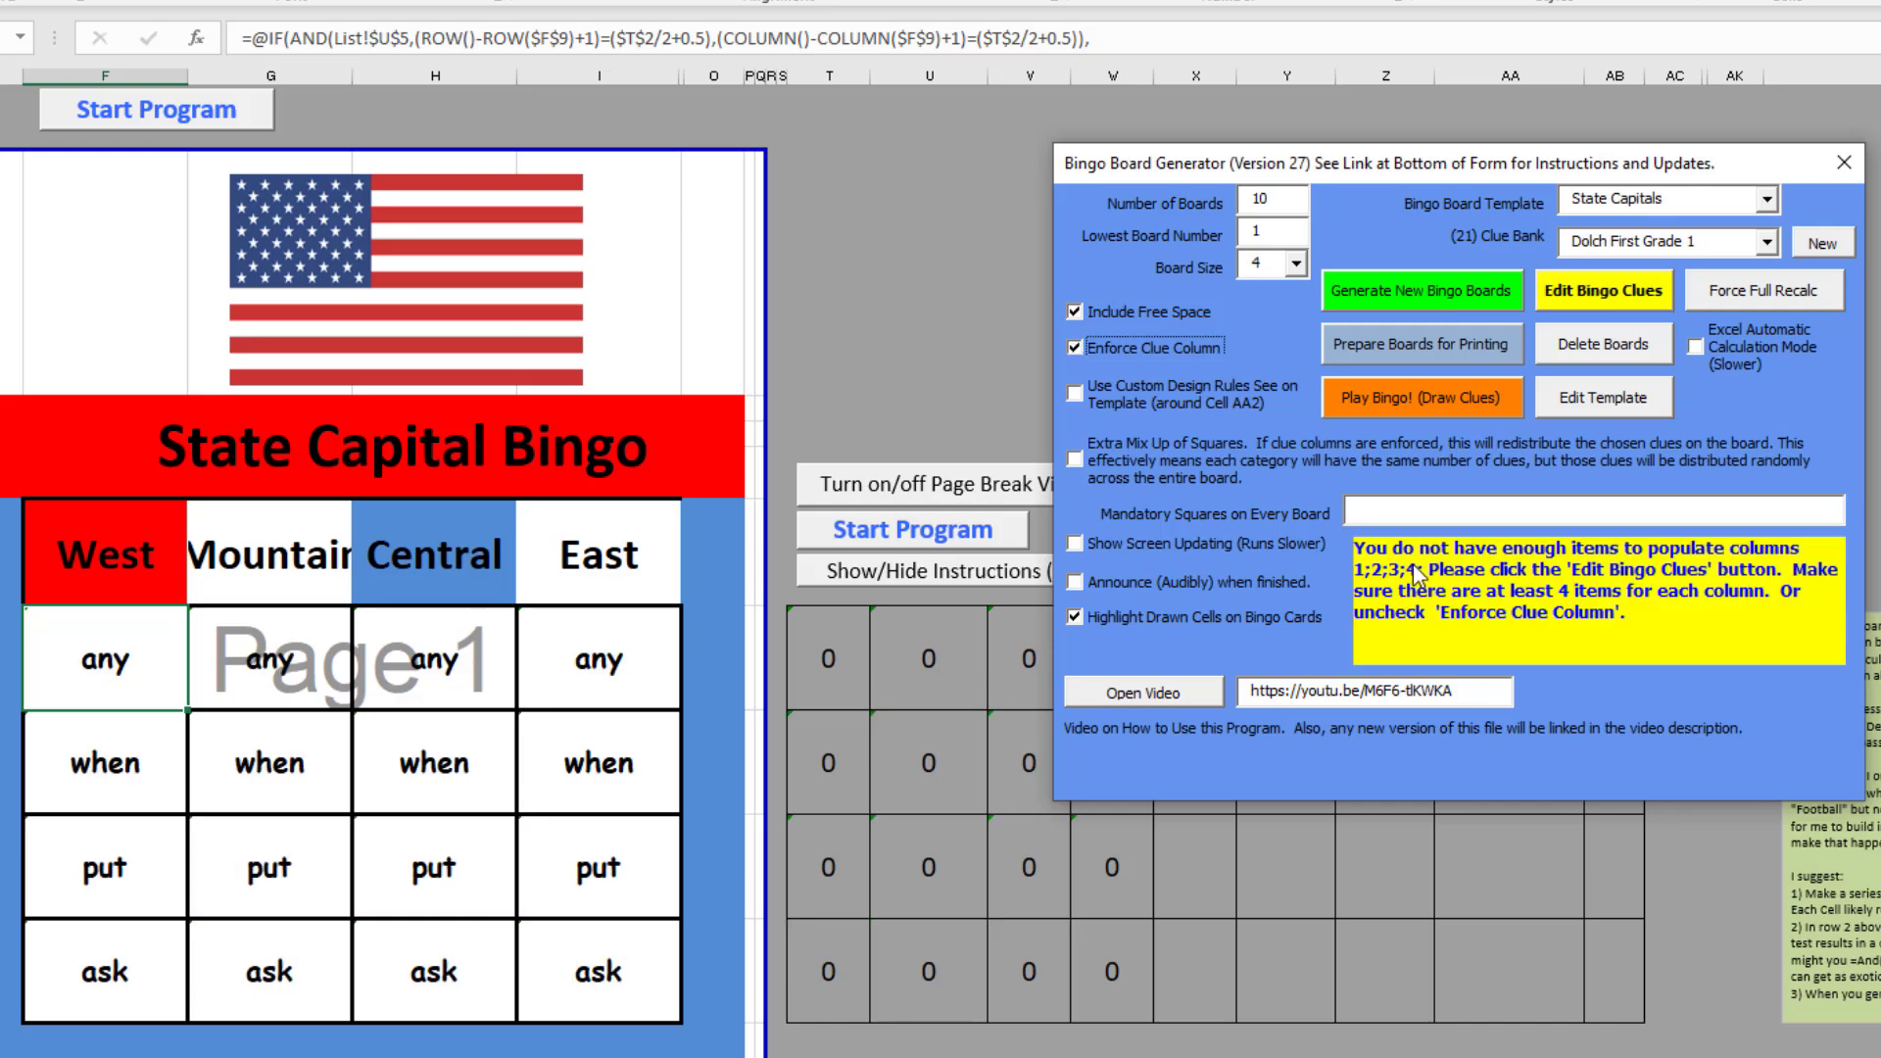
- Choose State Capitals as the clue bank for the board
click(1766, 241)
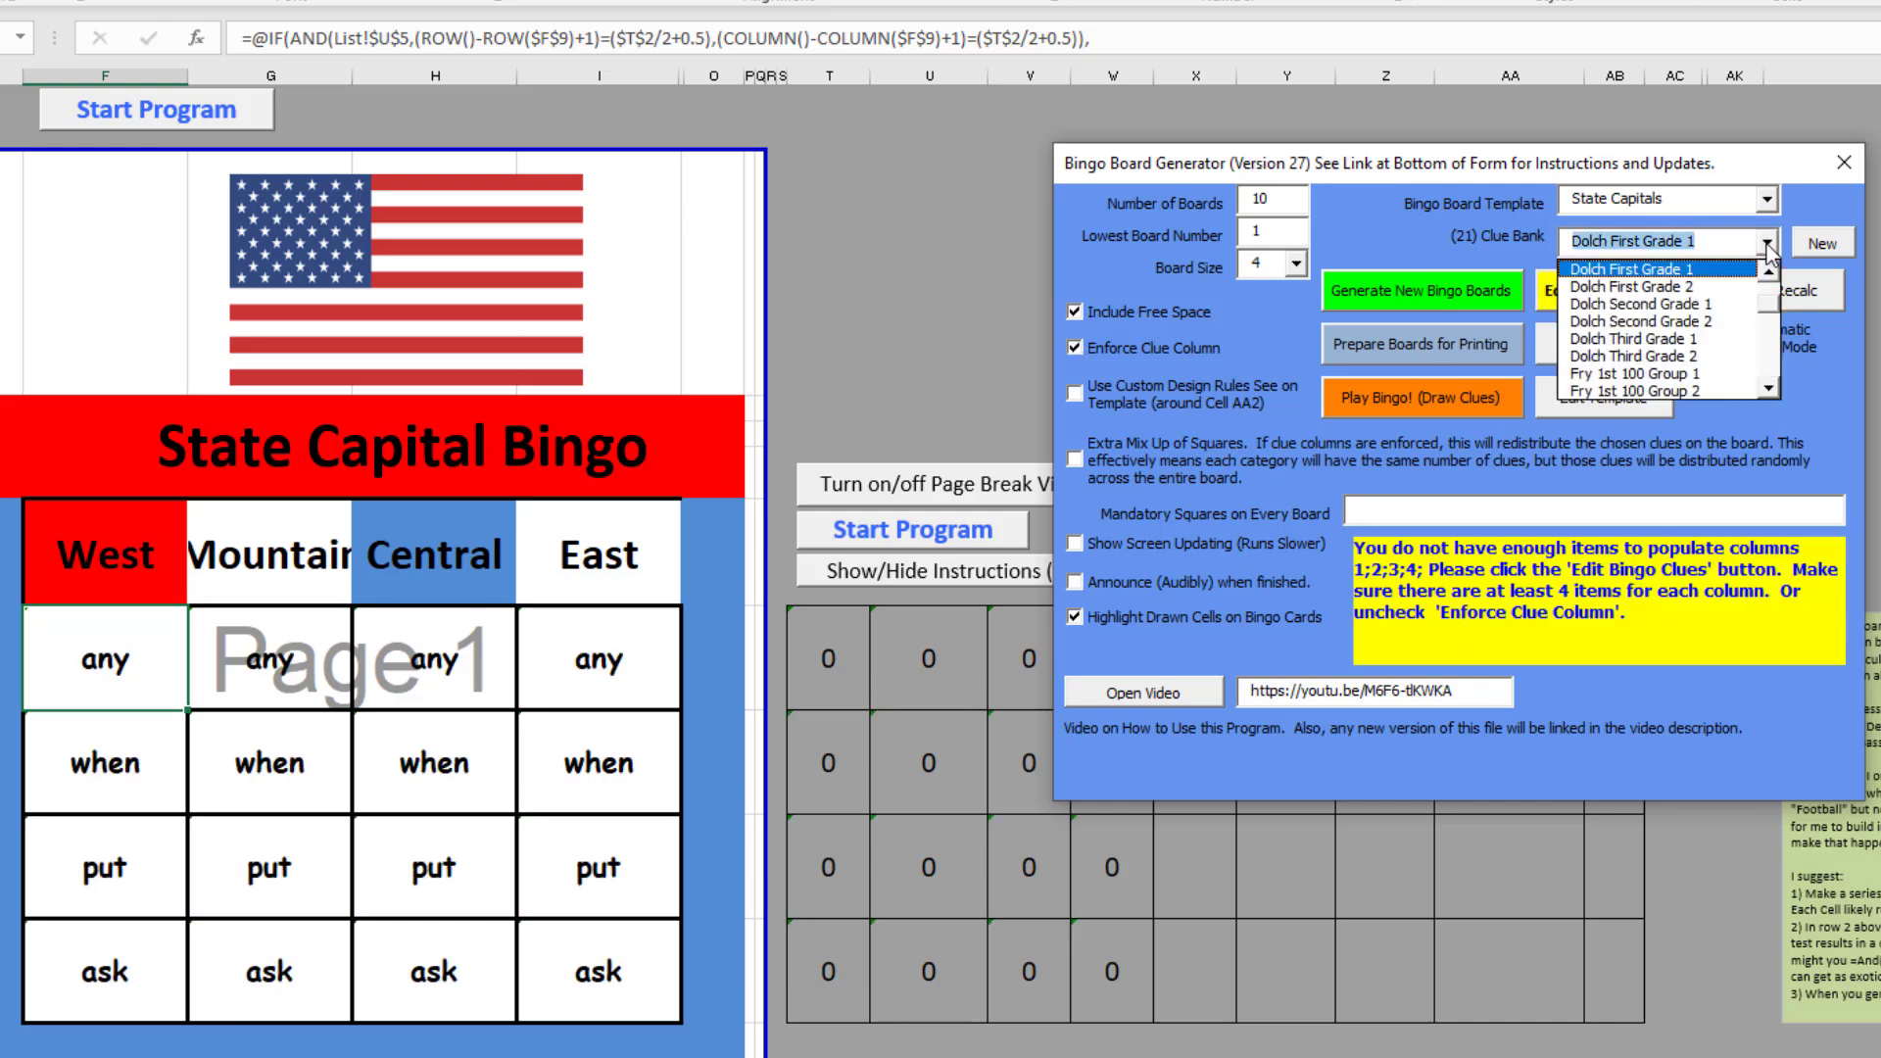
scroll(1776, 392, down, 8)
click(1616, 373)
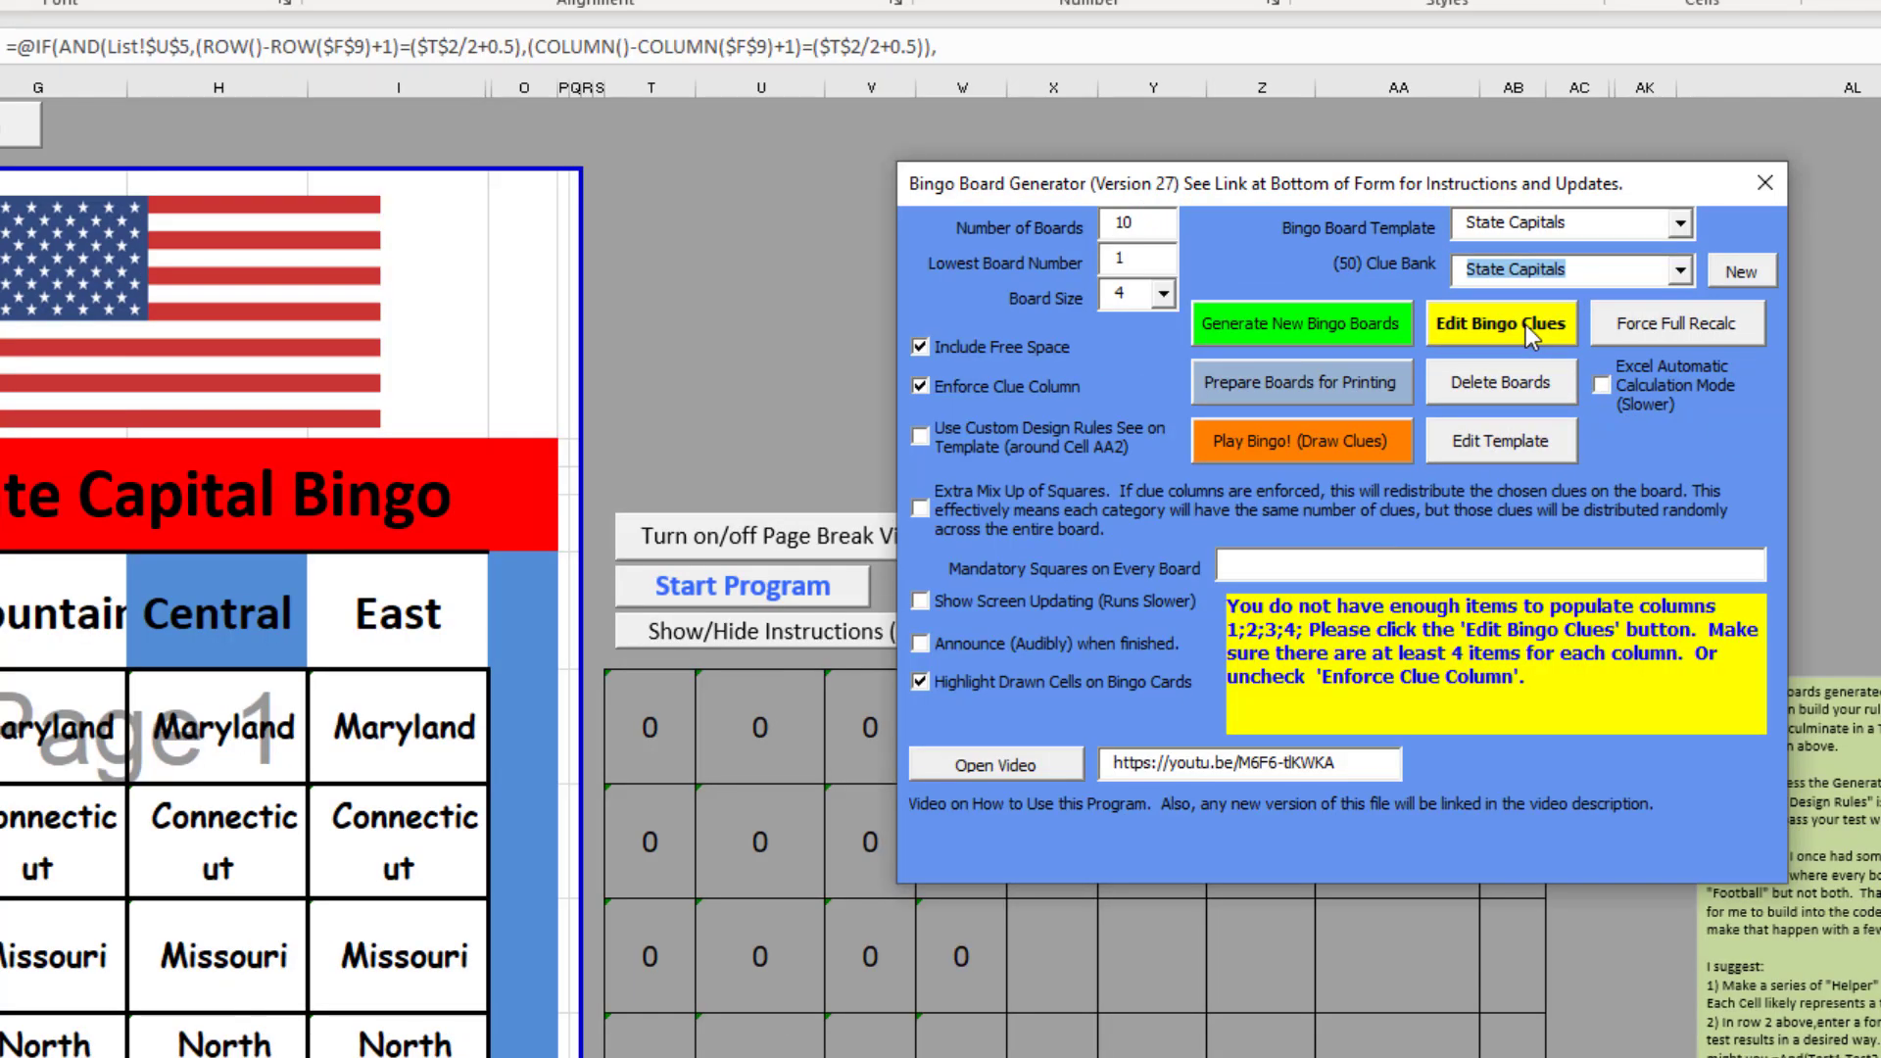
- Copy the region numbers from the source workbook's column C and paste them into the State Capitals bank's Forced Column 4 x 4
click(1619, 300)
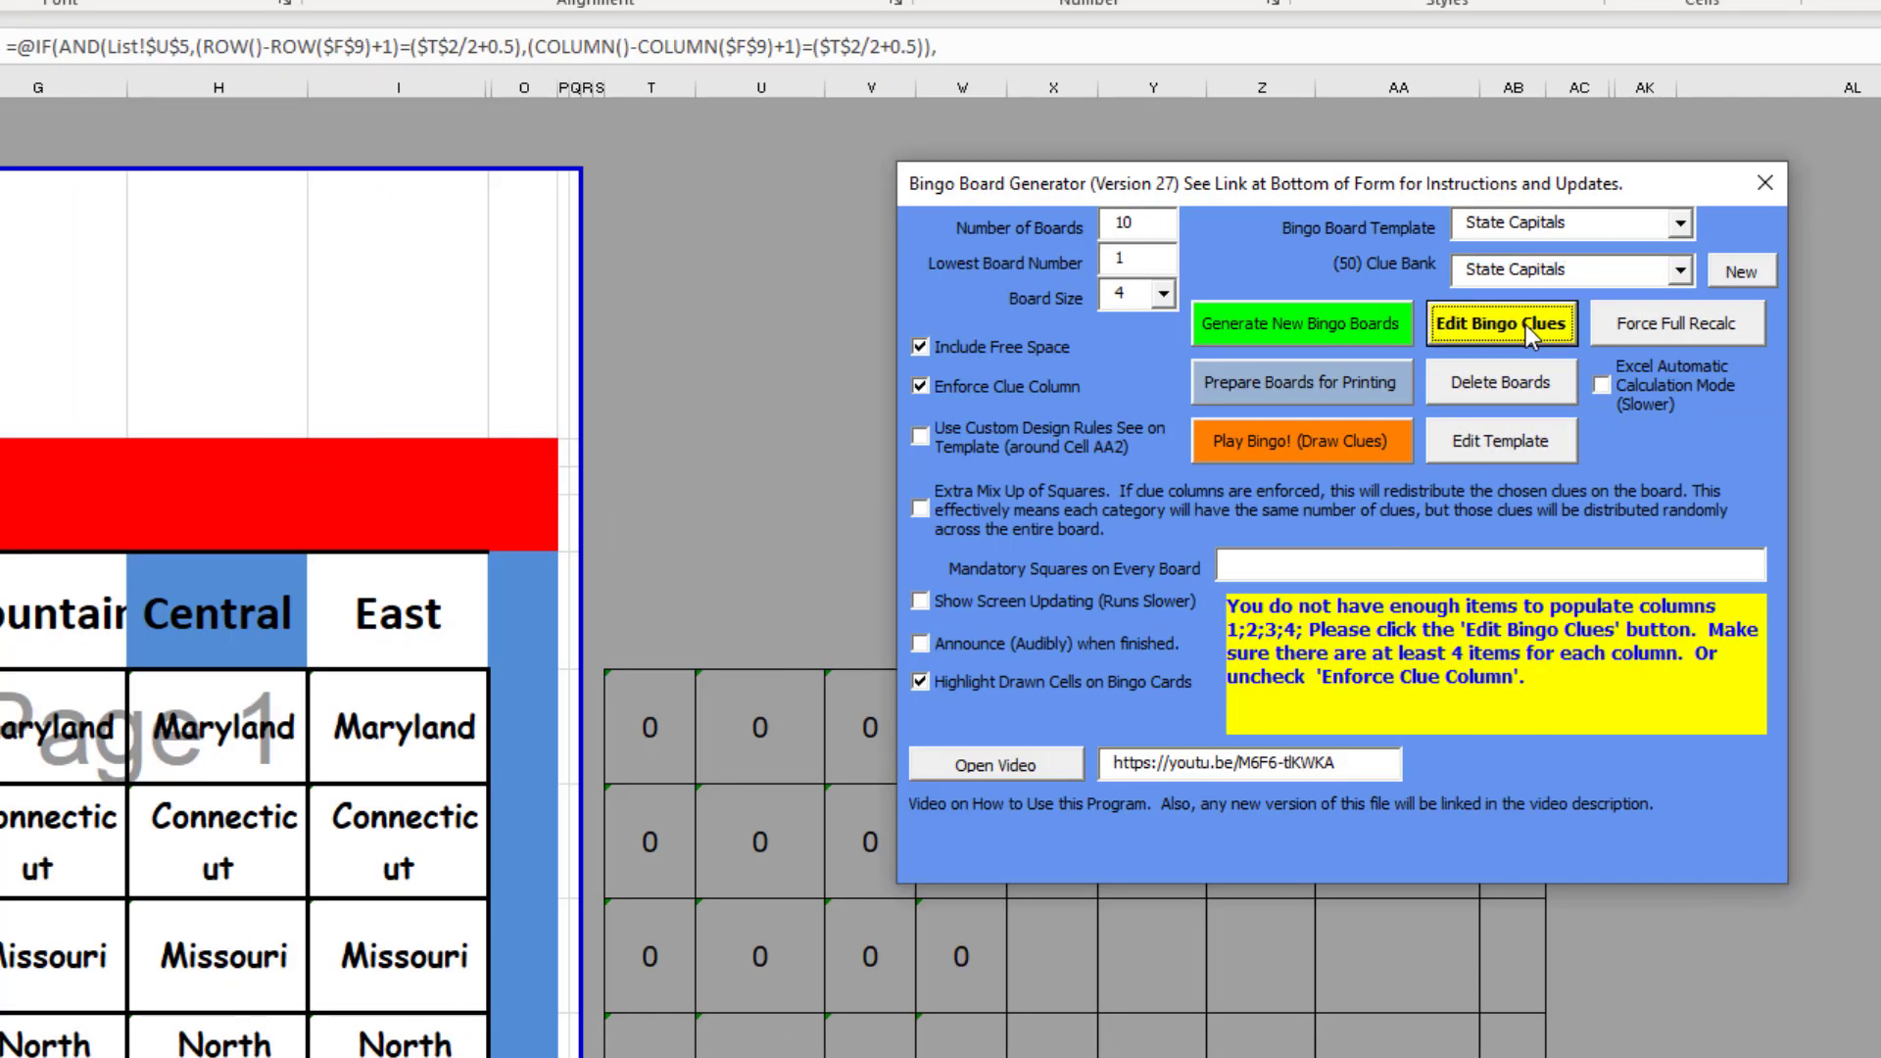
drag(1509, 184, 642, 153)
click(1479, 500)
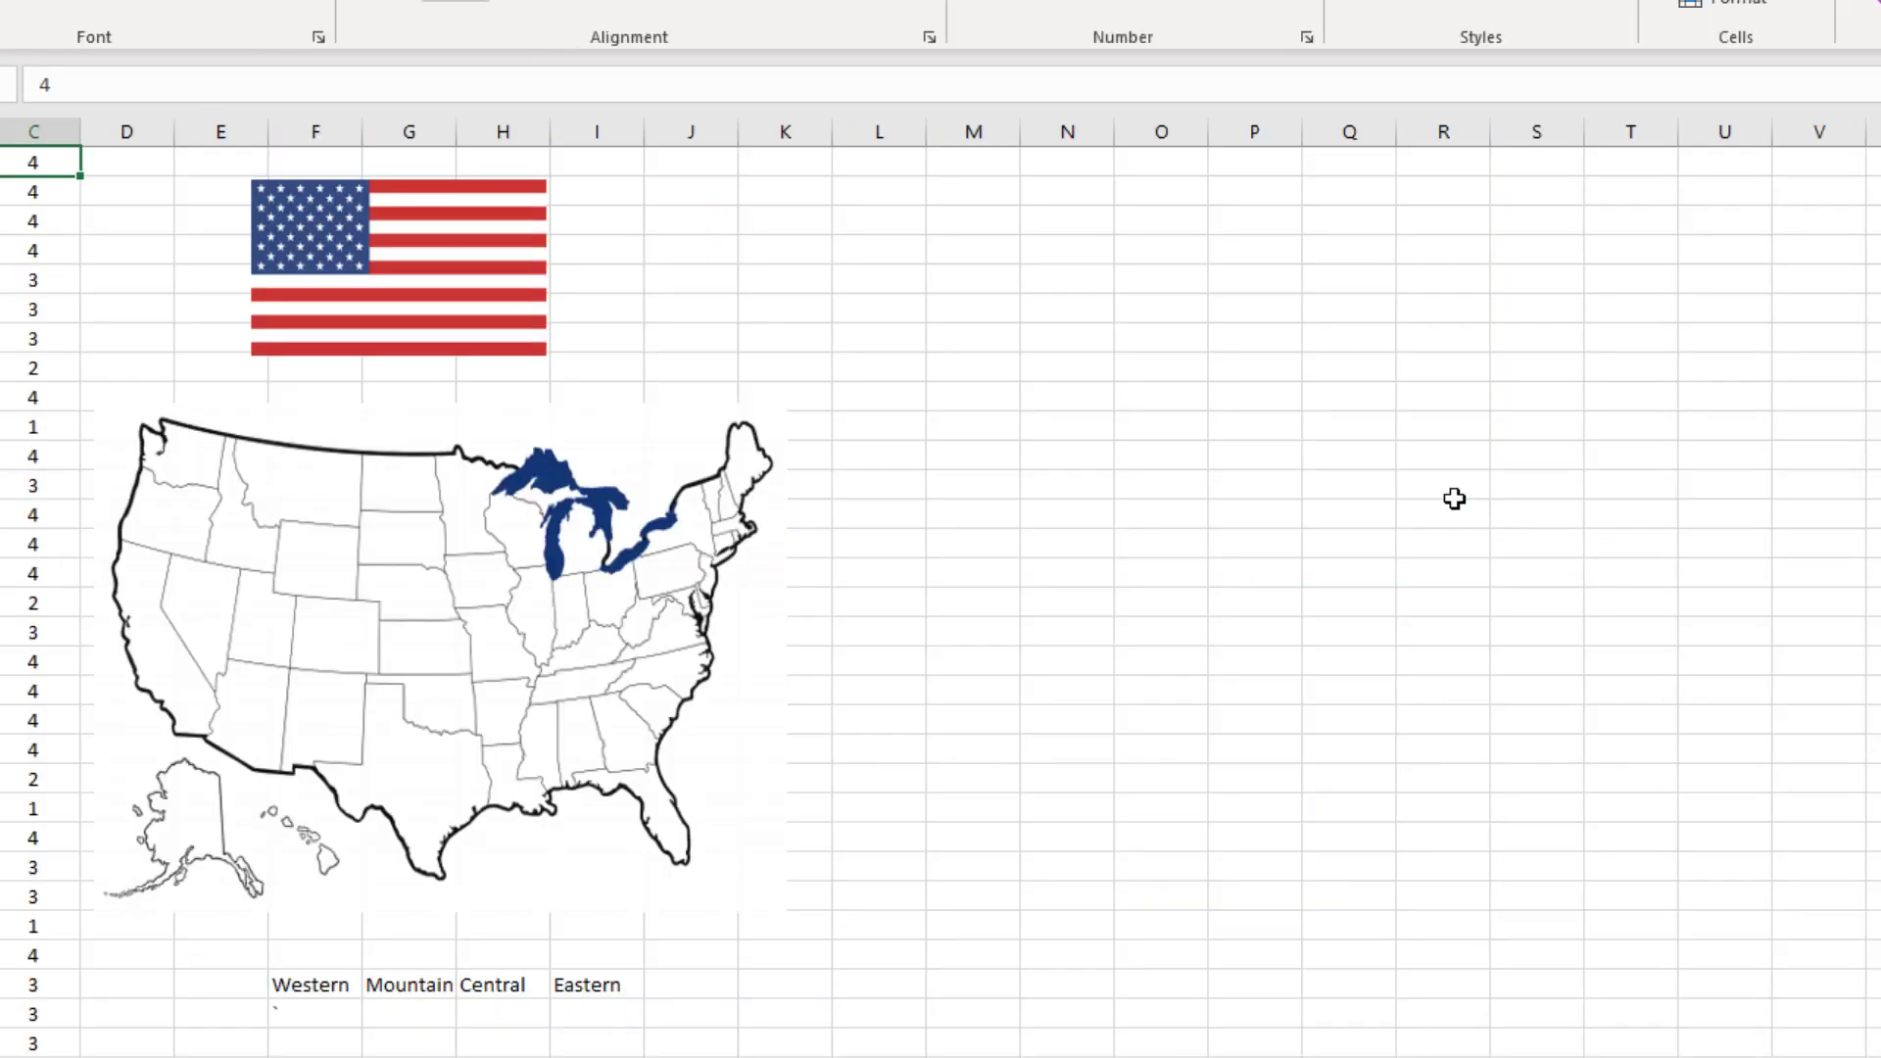
scroll(1454, 498, down, 6)
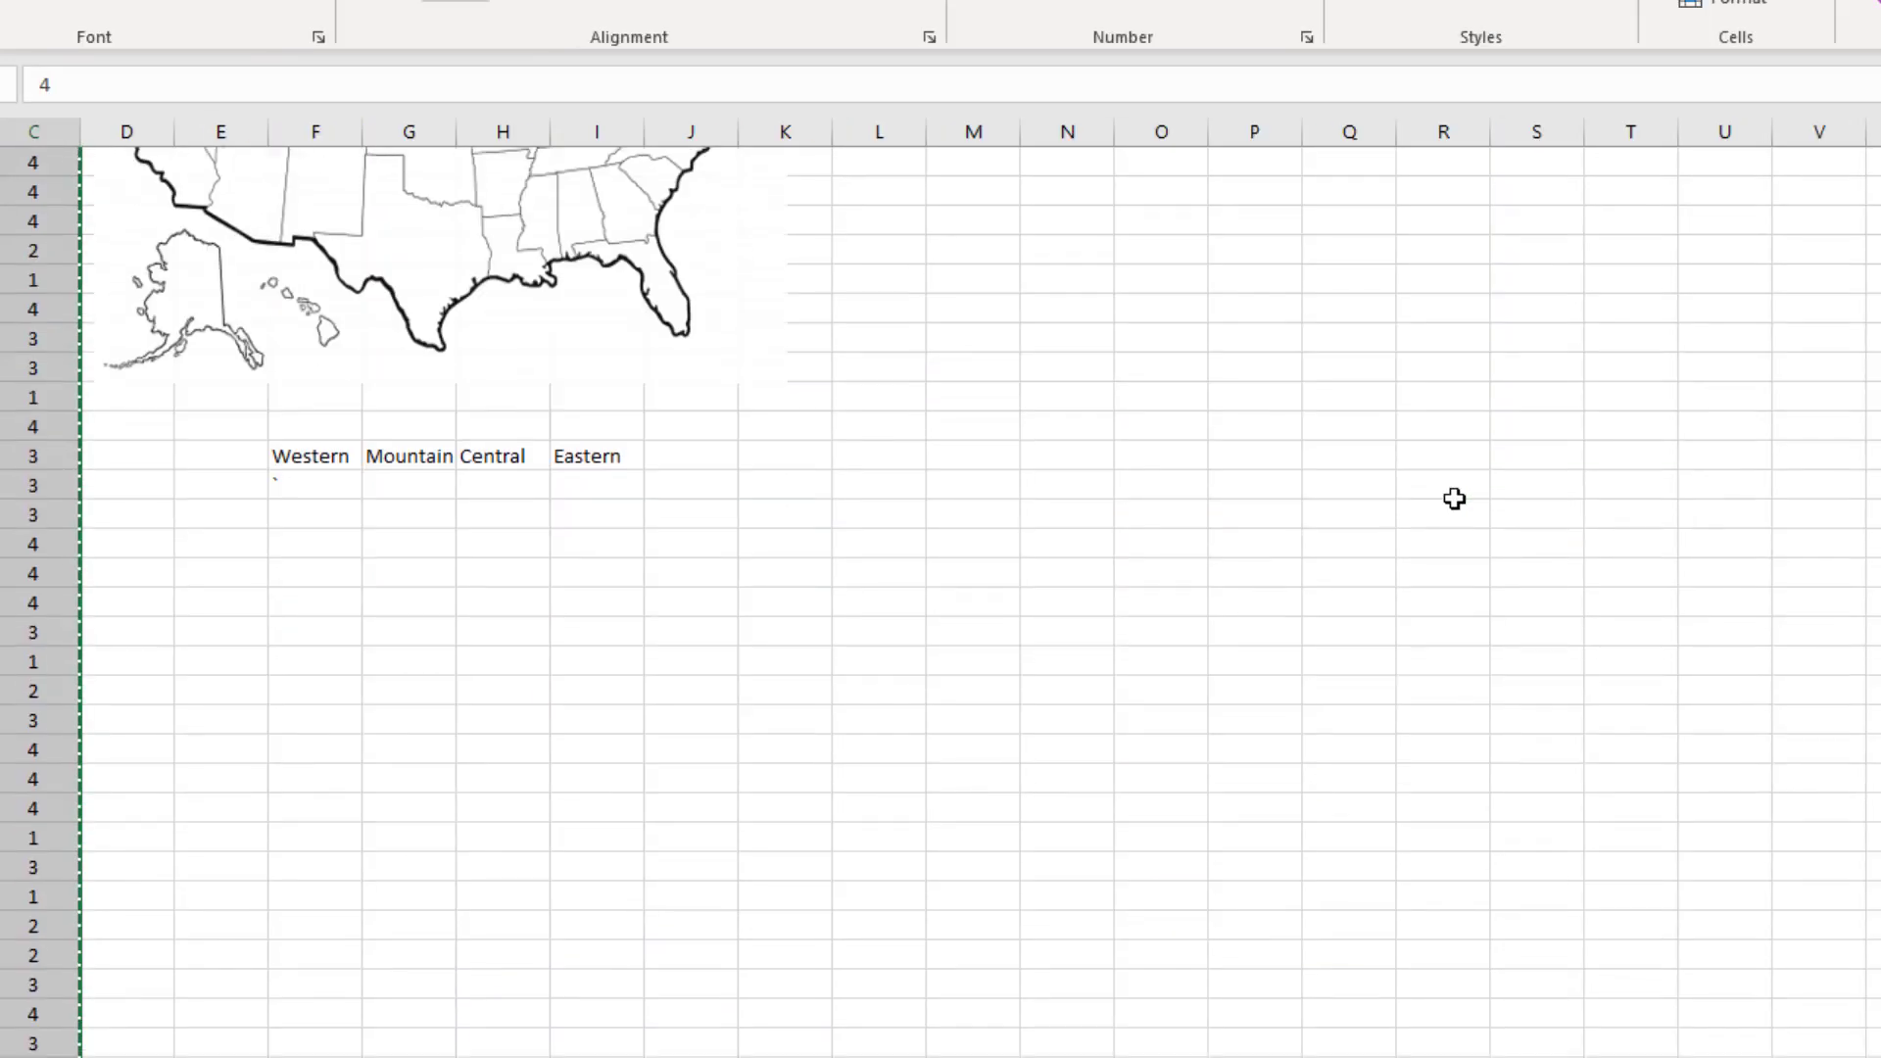
key(alt+Tab)
right_click(1454, 499)
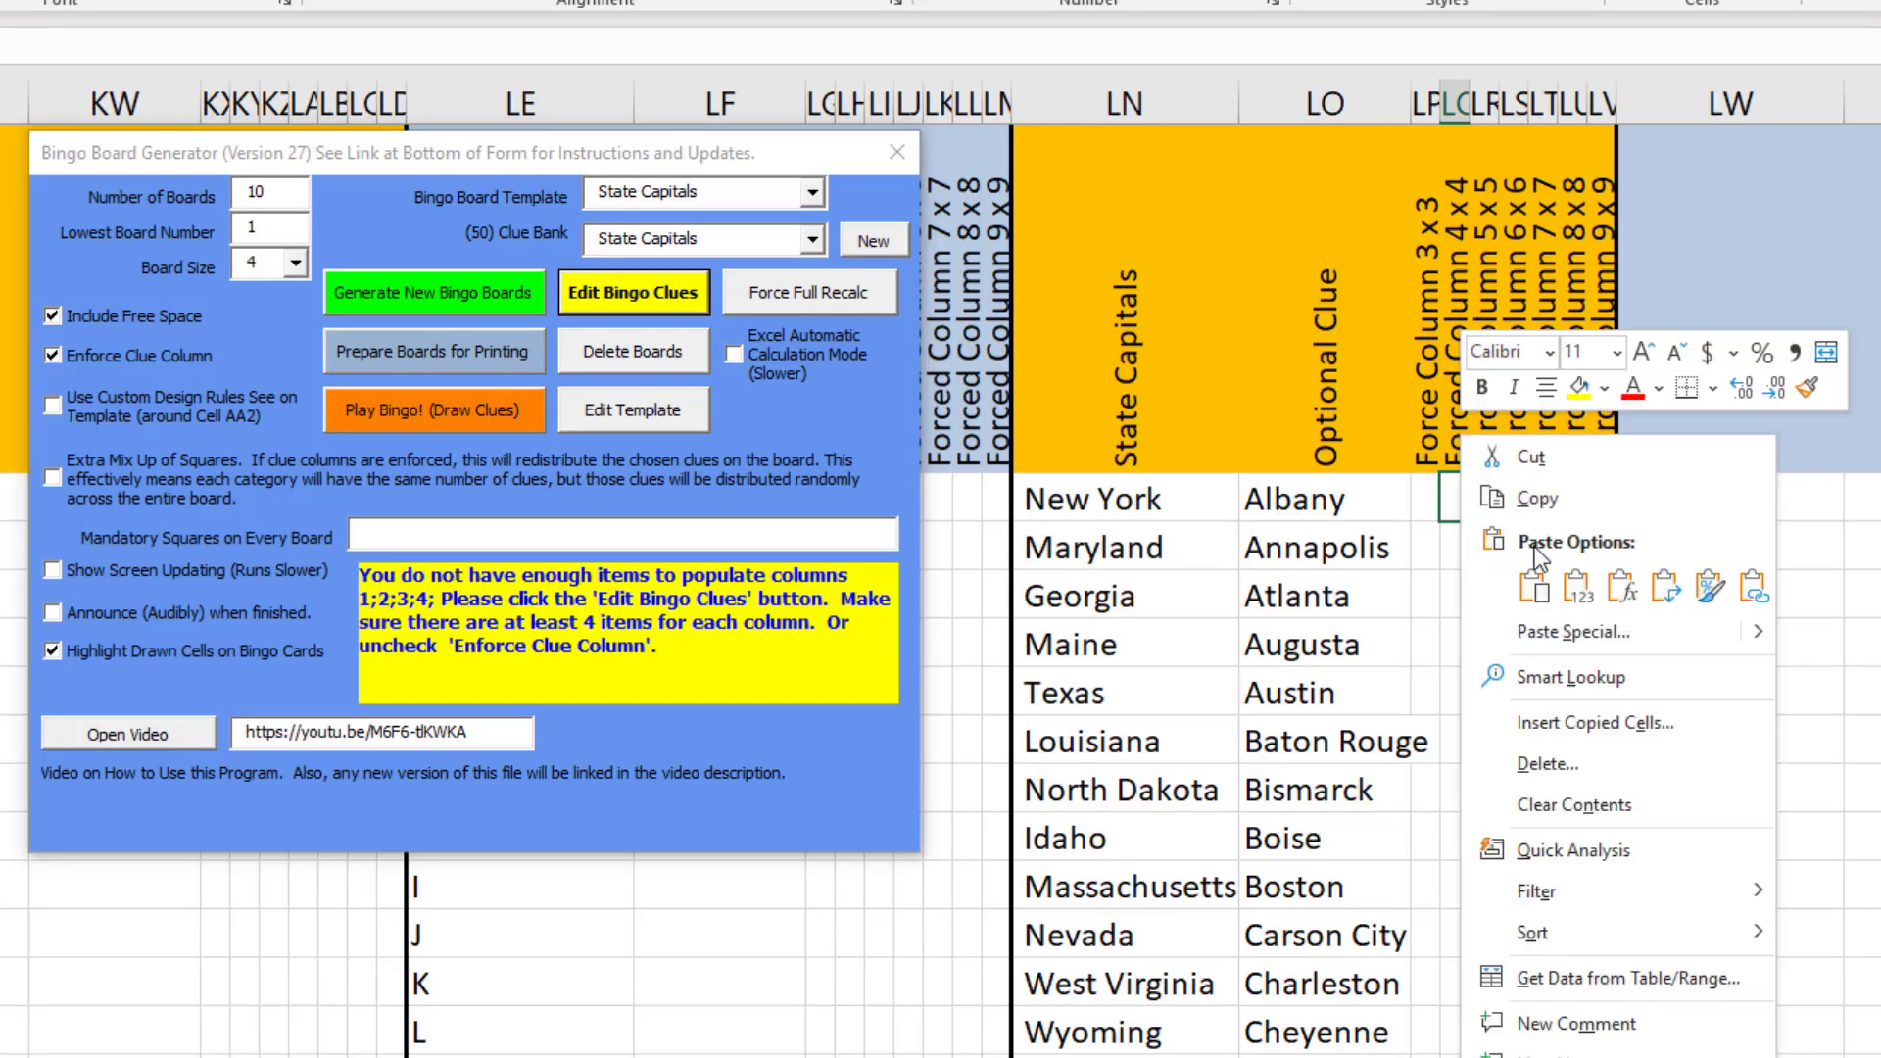
click(1566, 579)
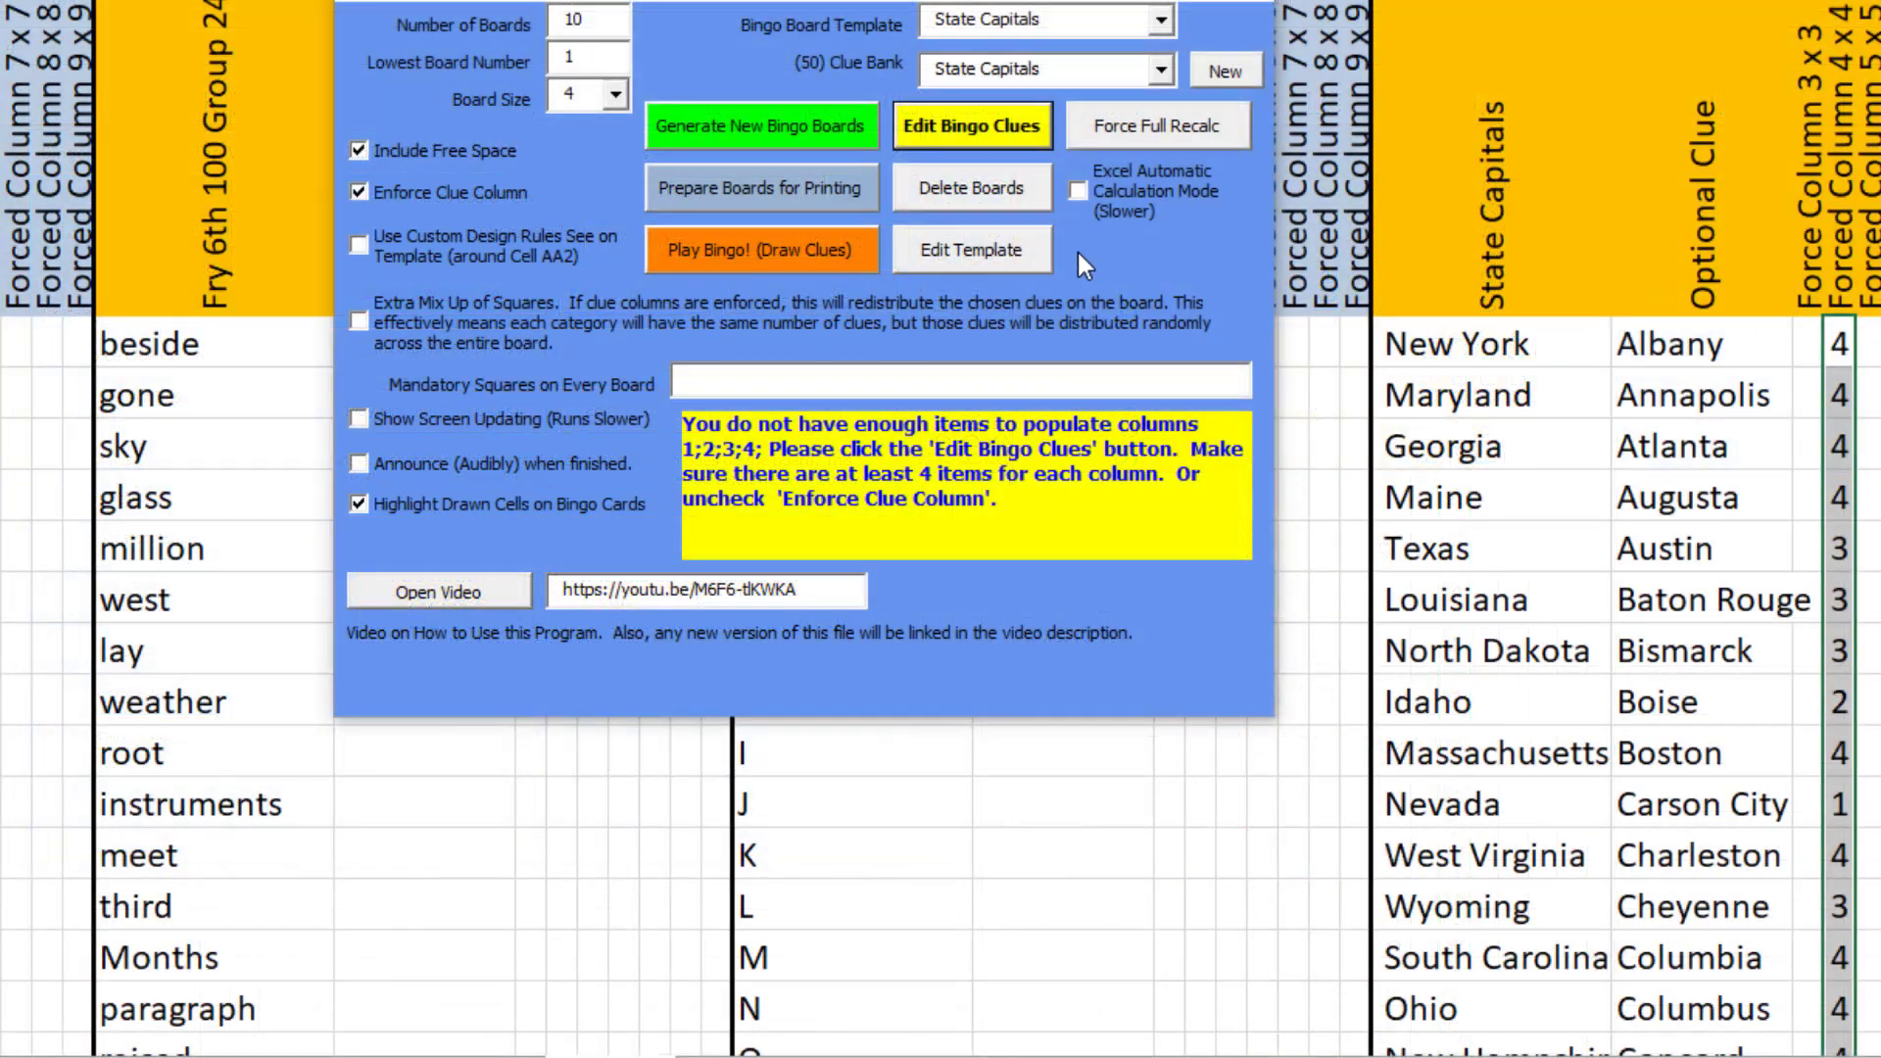
- Return to the board template and toggle Enforce Clue Column to refresh the clue check, leaving it enabled
click(993, 251)
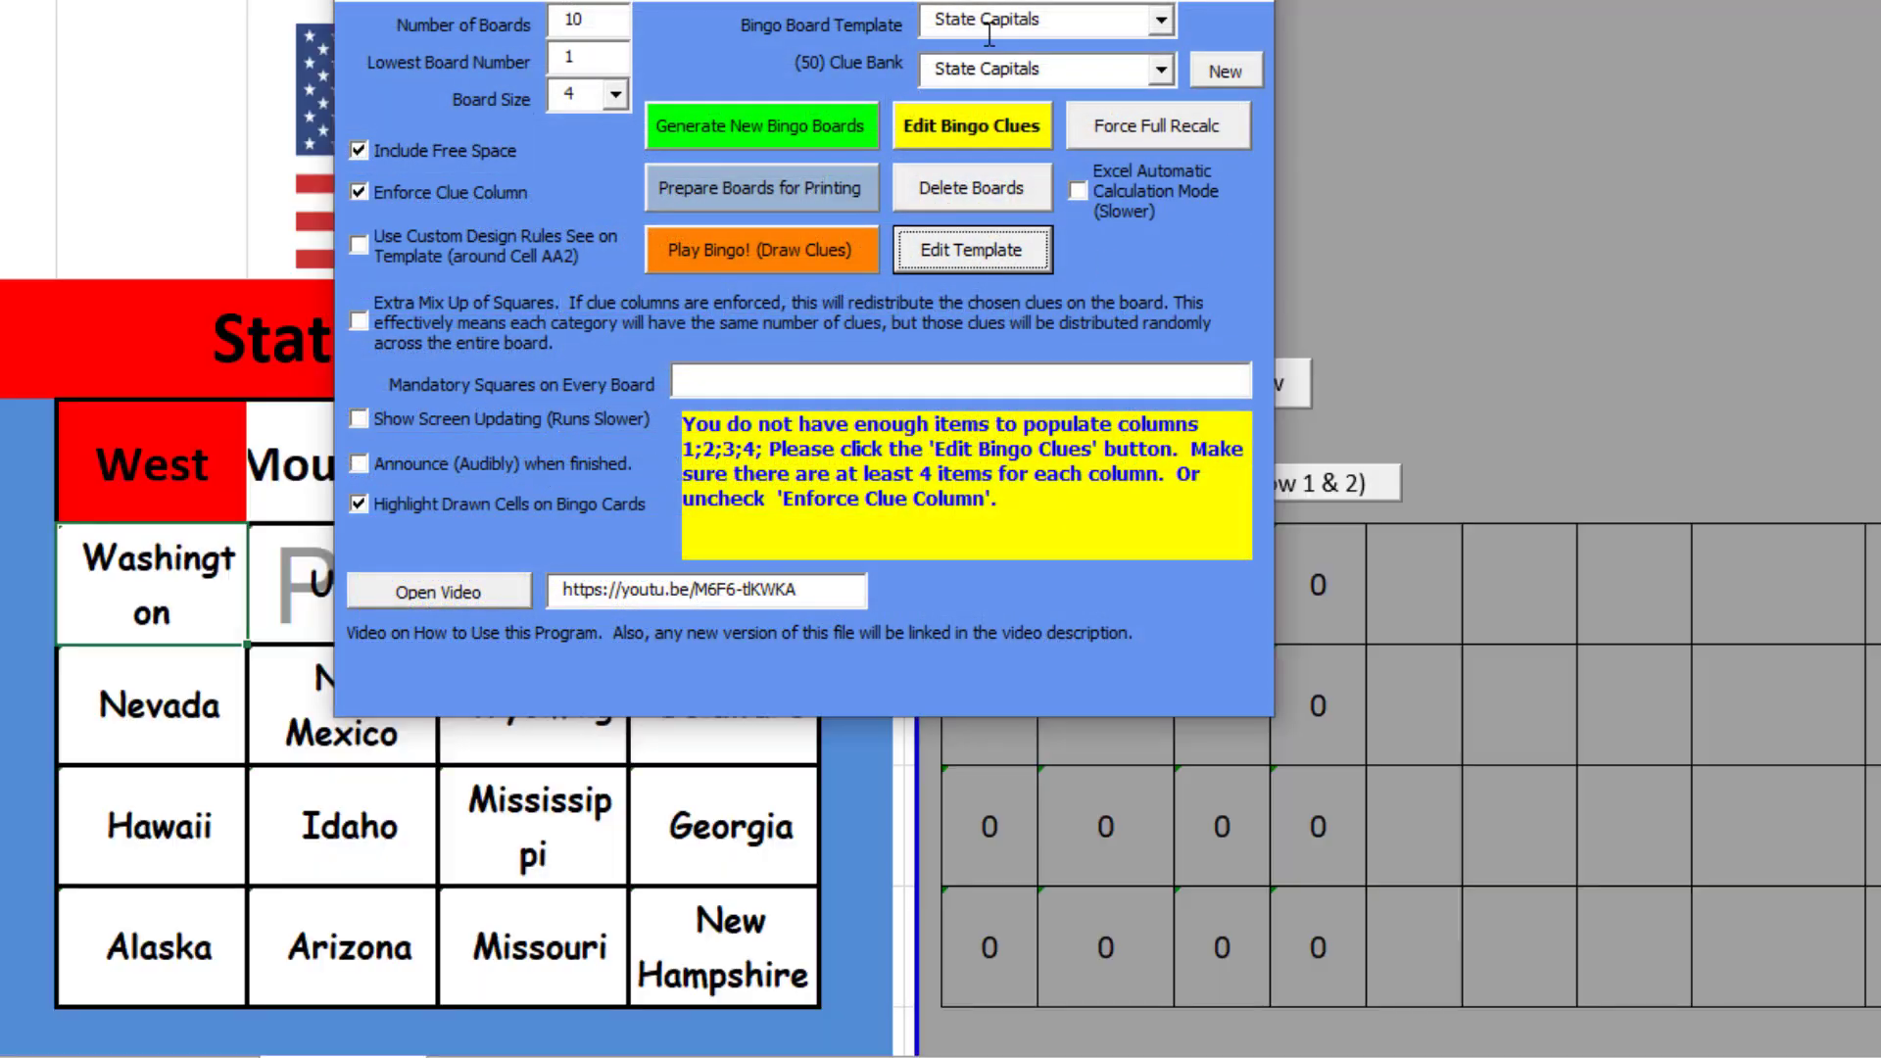
drag(1039, 0, 1673, 51)
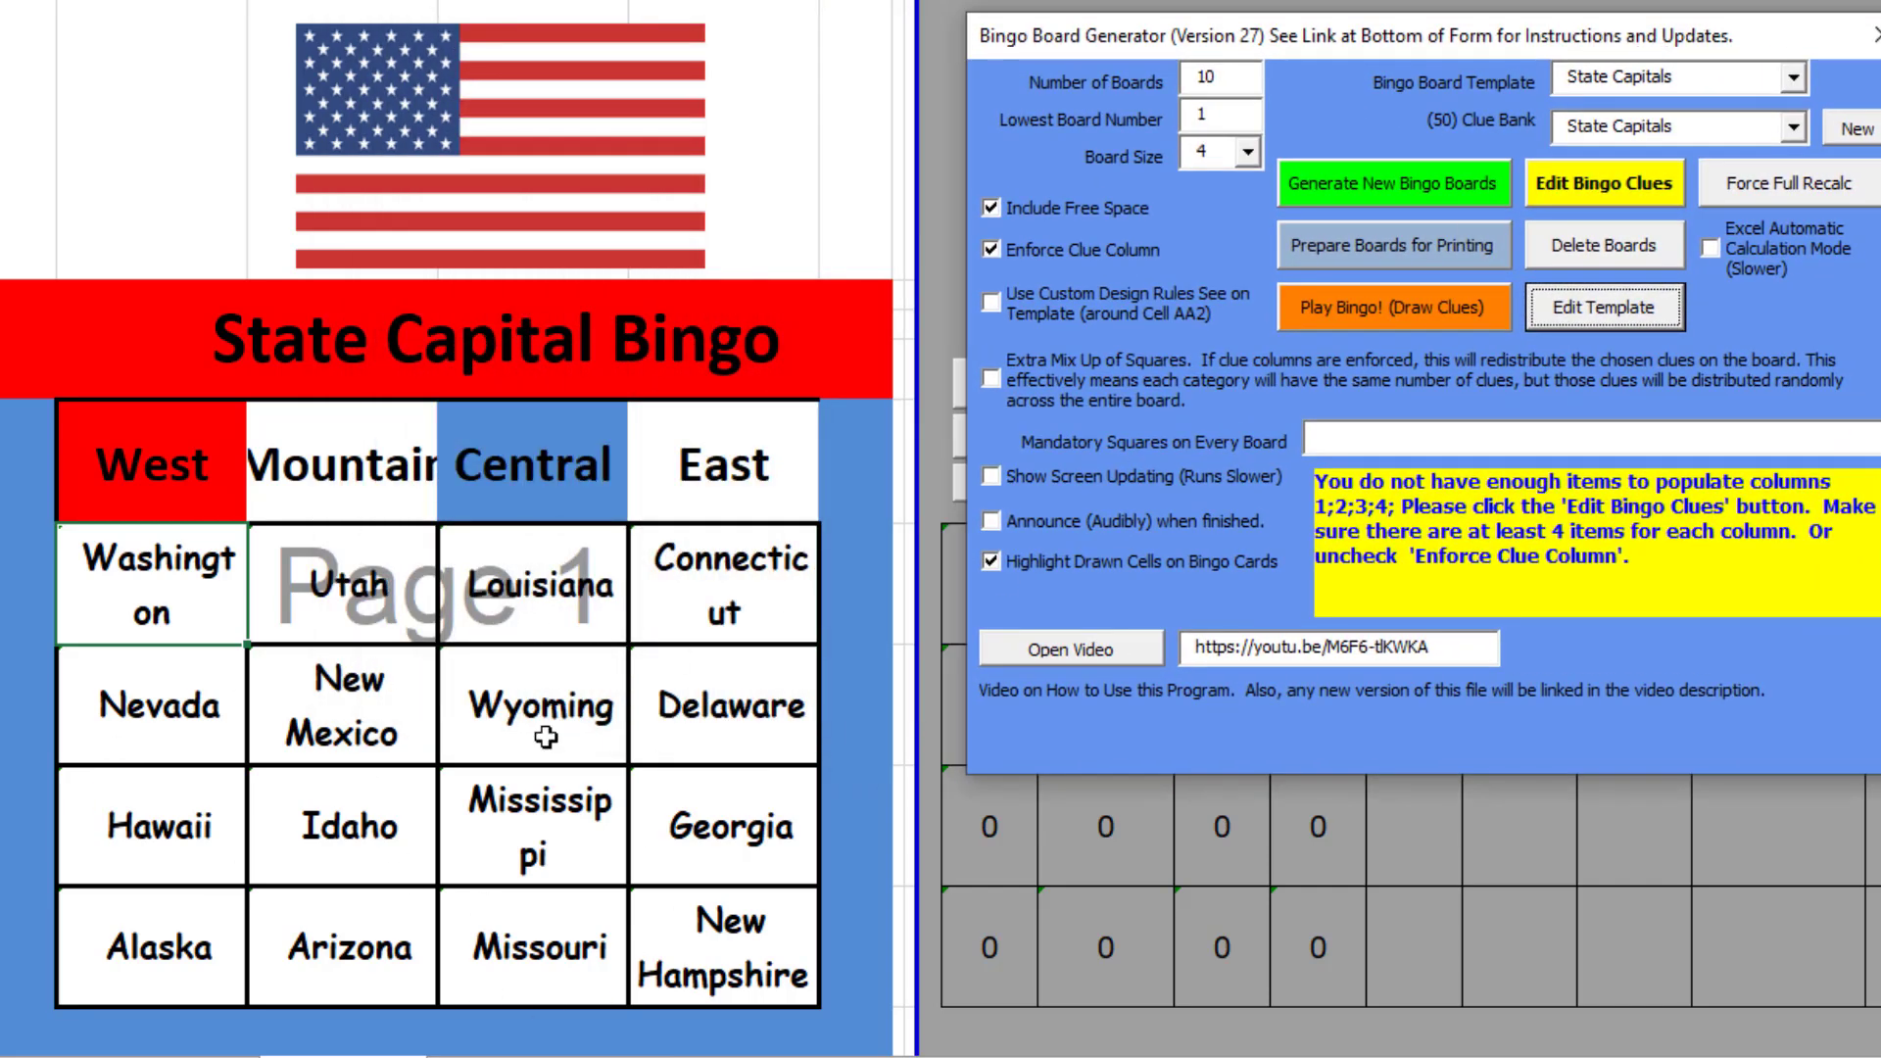
click(990, 253)
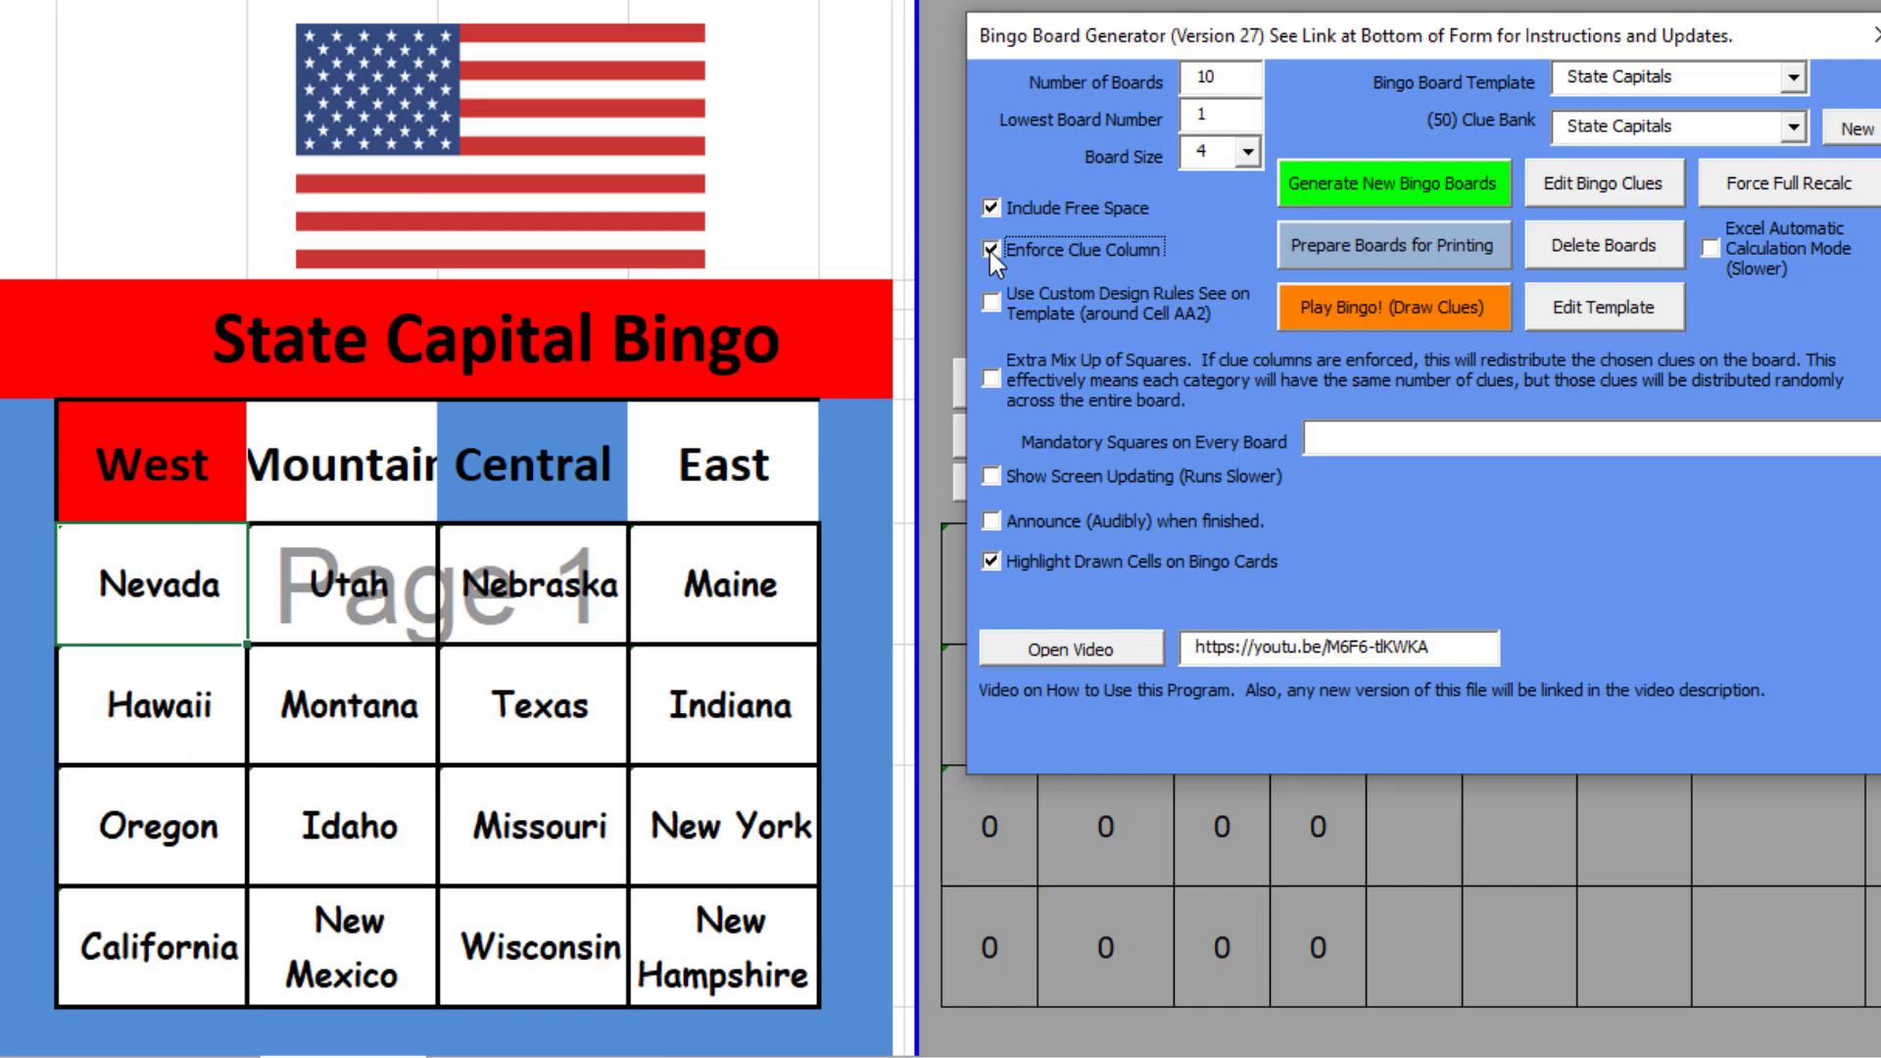
key(F9)
click(991, 251)
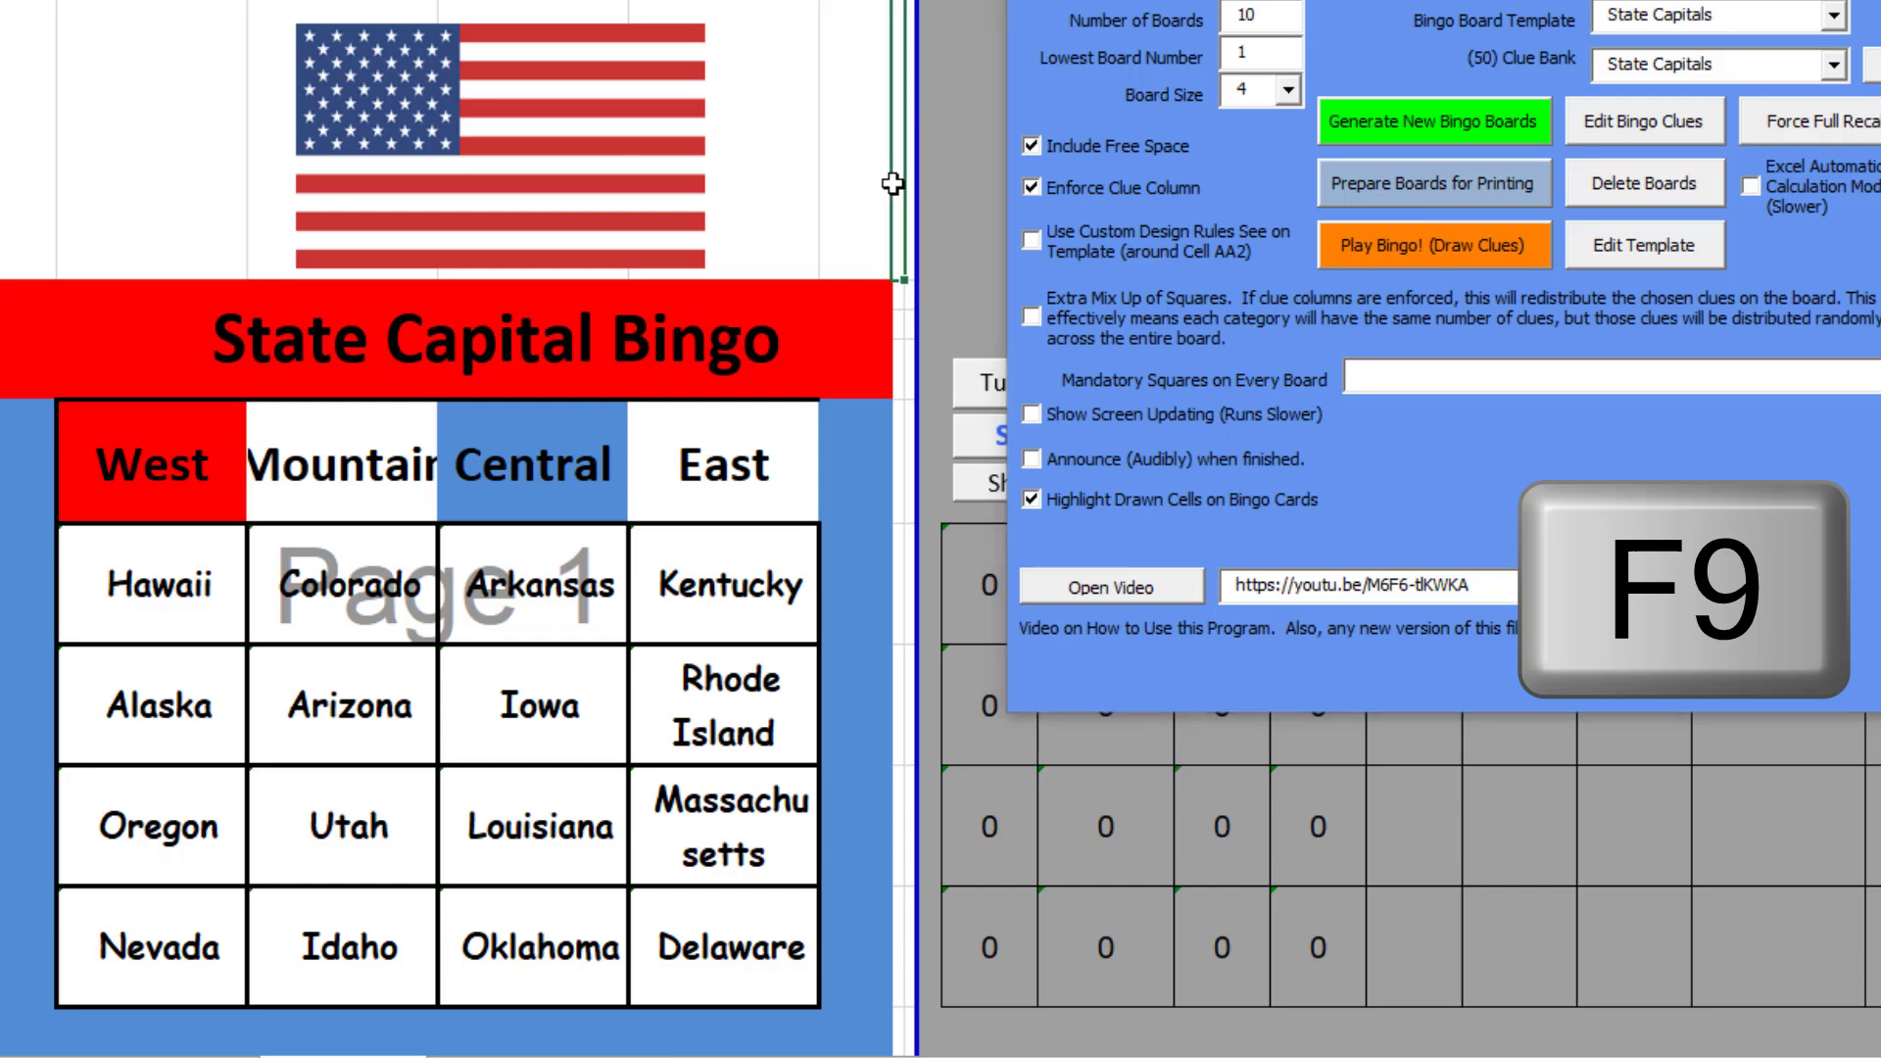
- Recalculate the sheet repeatedly to examine how the states reshuffle within their region columns
key(F9)
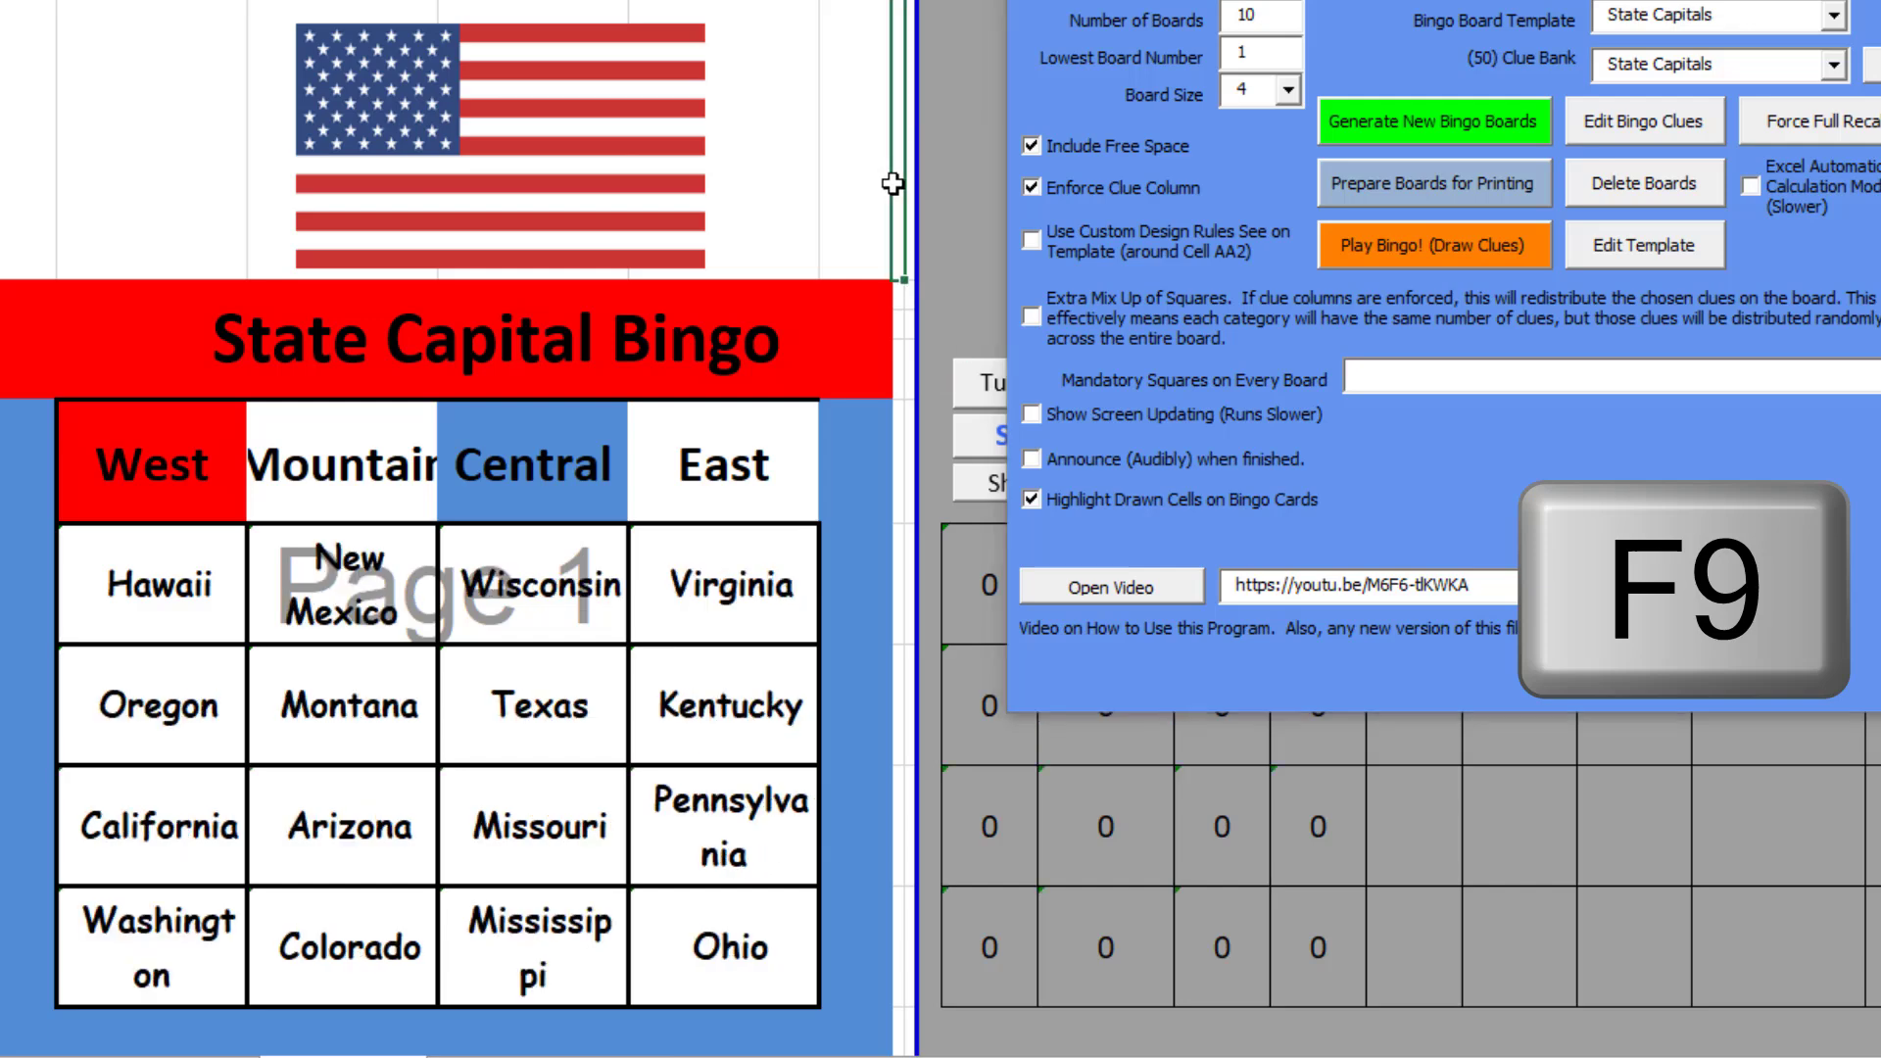
key(F9)
key(F9)
key(F9)
key(F9)
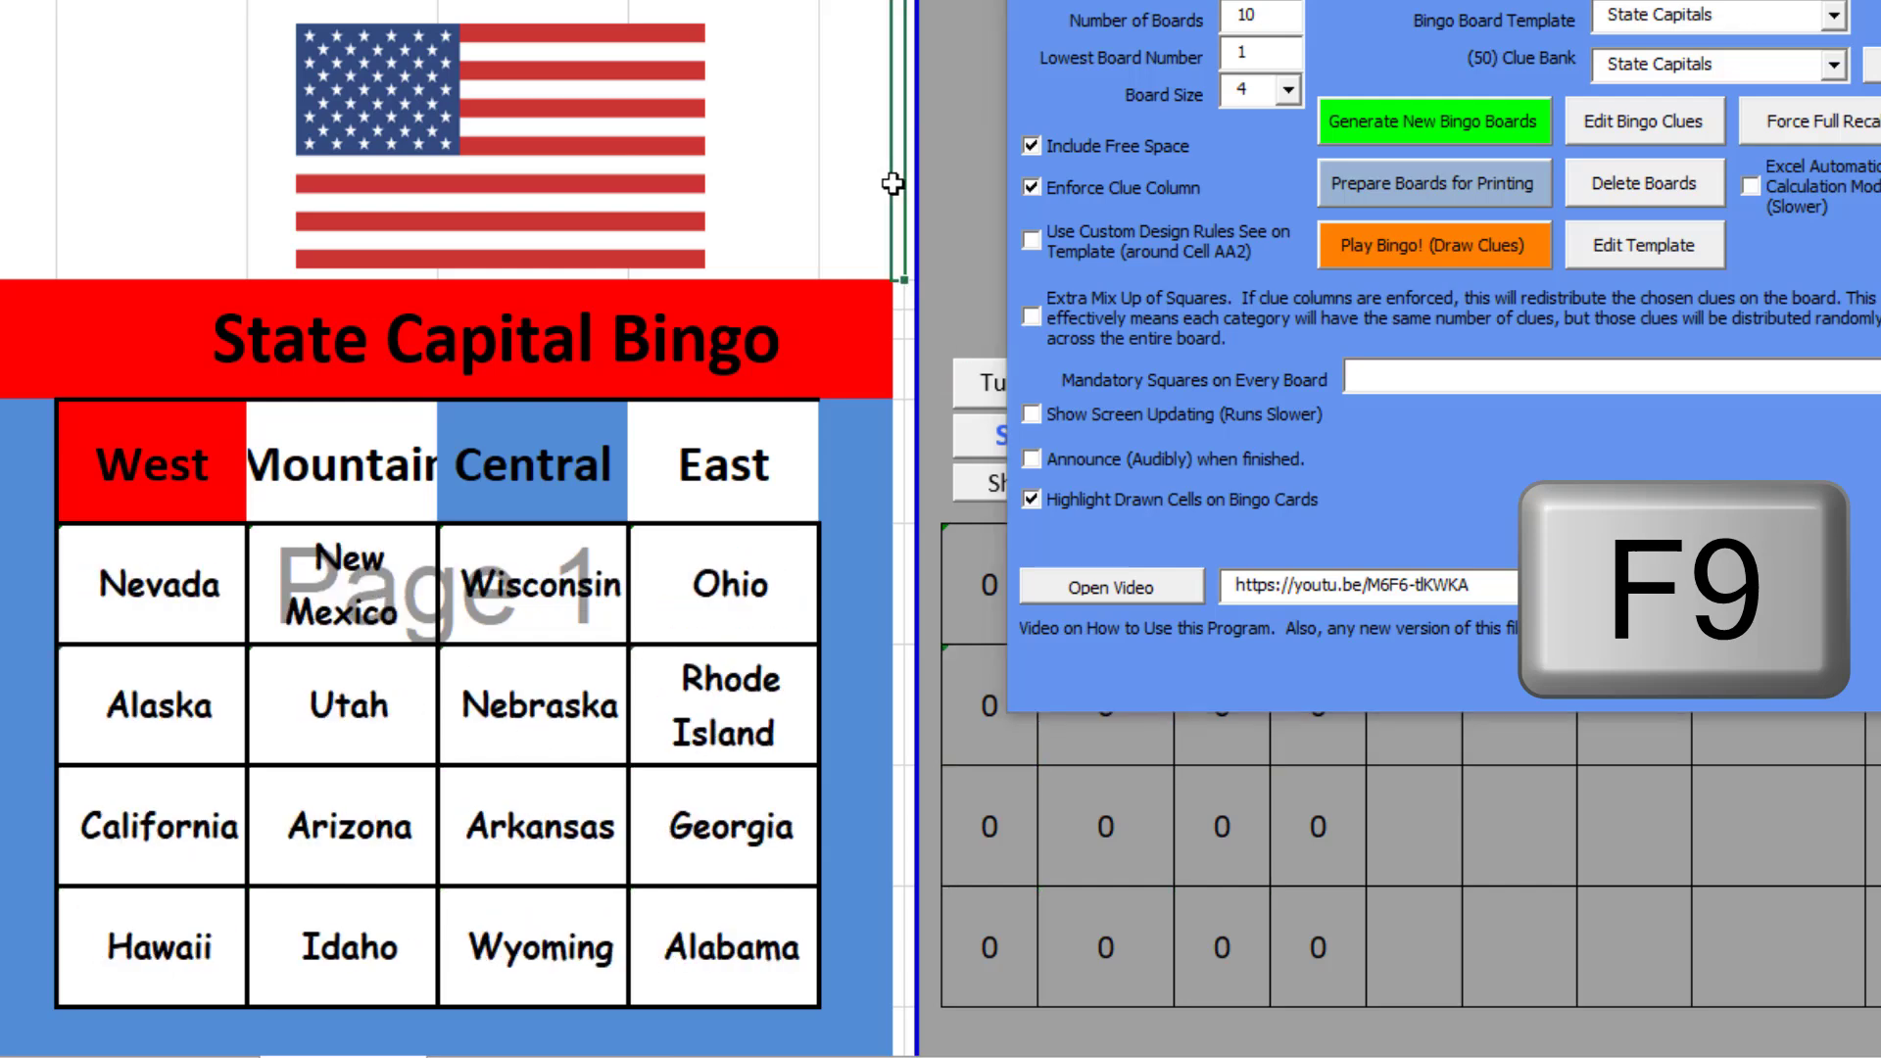
- Turn off Enforce Clue Column, recalculate the sheet repeatedly to examine how states mix across columns, and turn it back on
click(1029, 192)
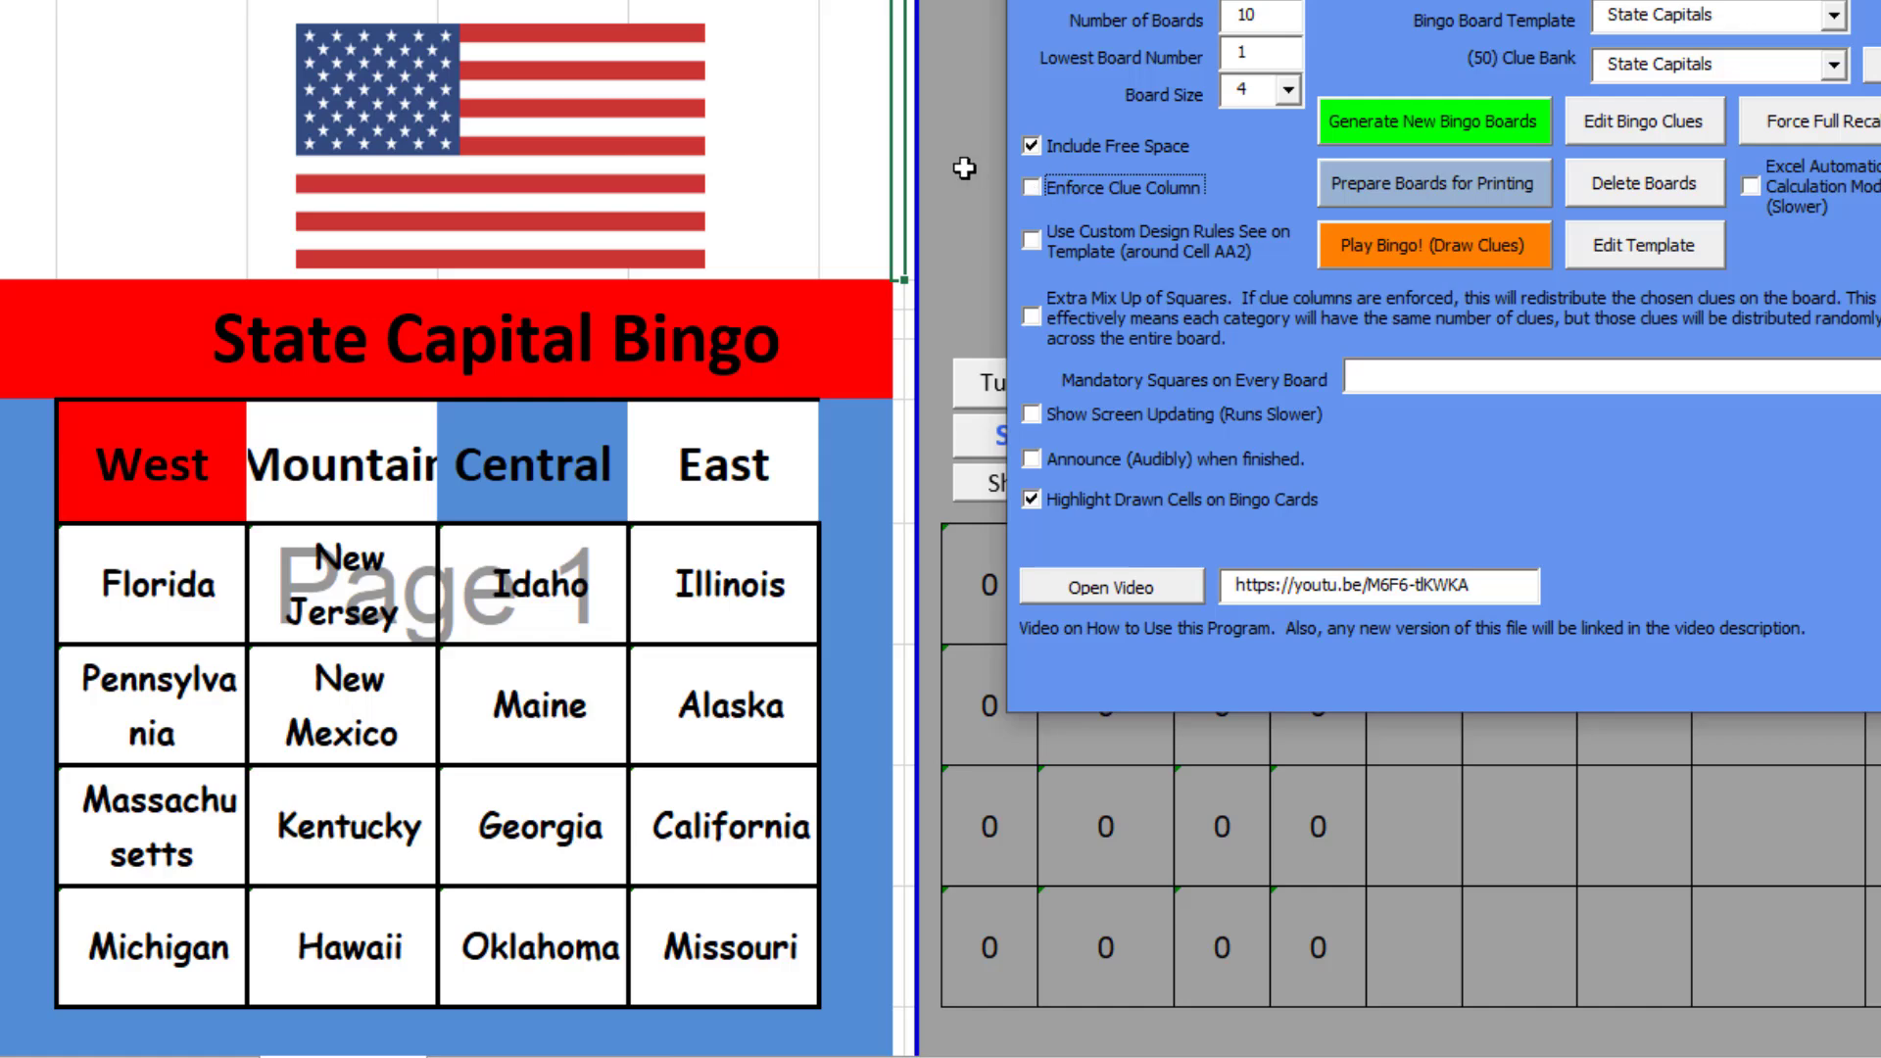
click(897, 171)
key(F9)
key(F9)
key(F9)
key(F9)
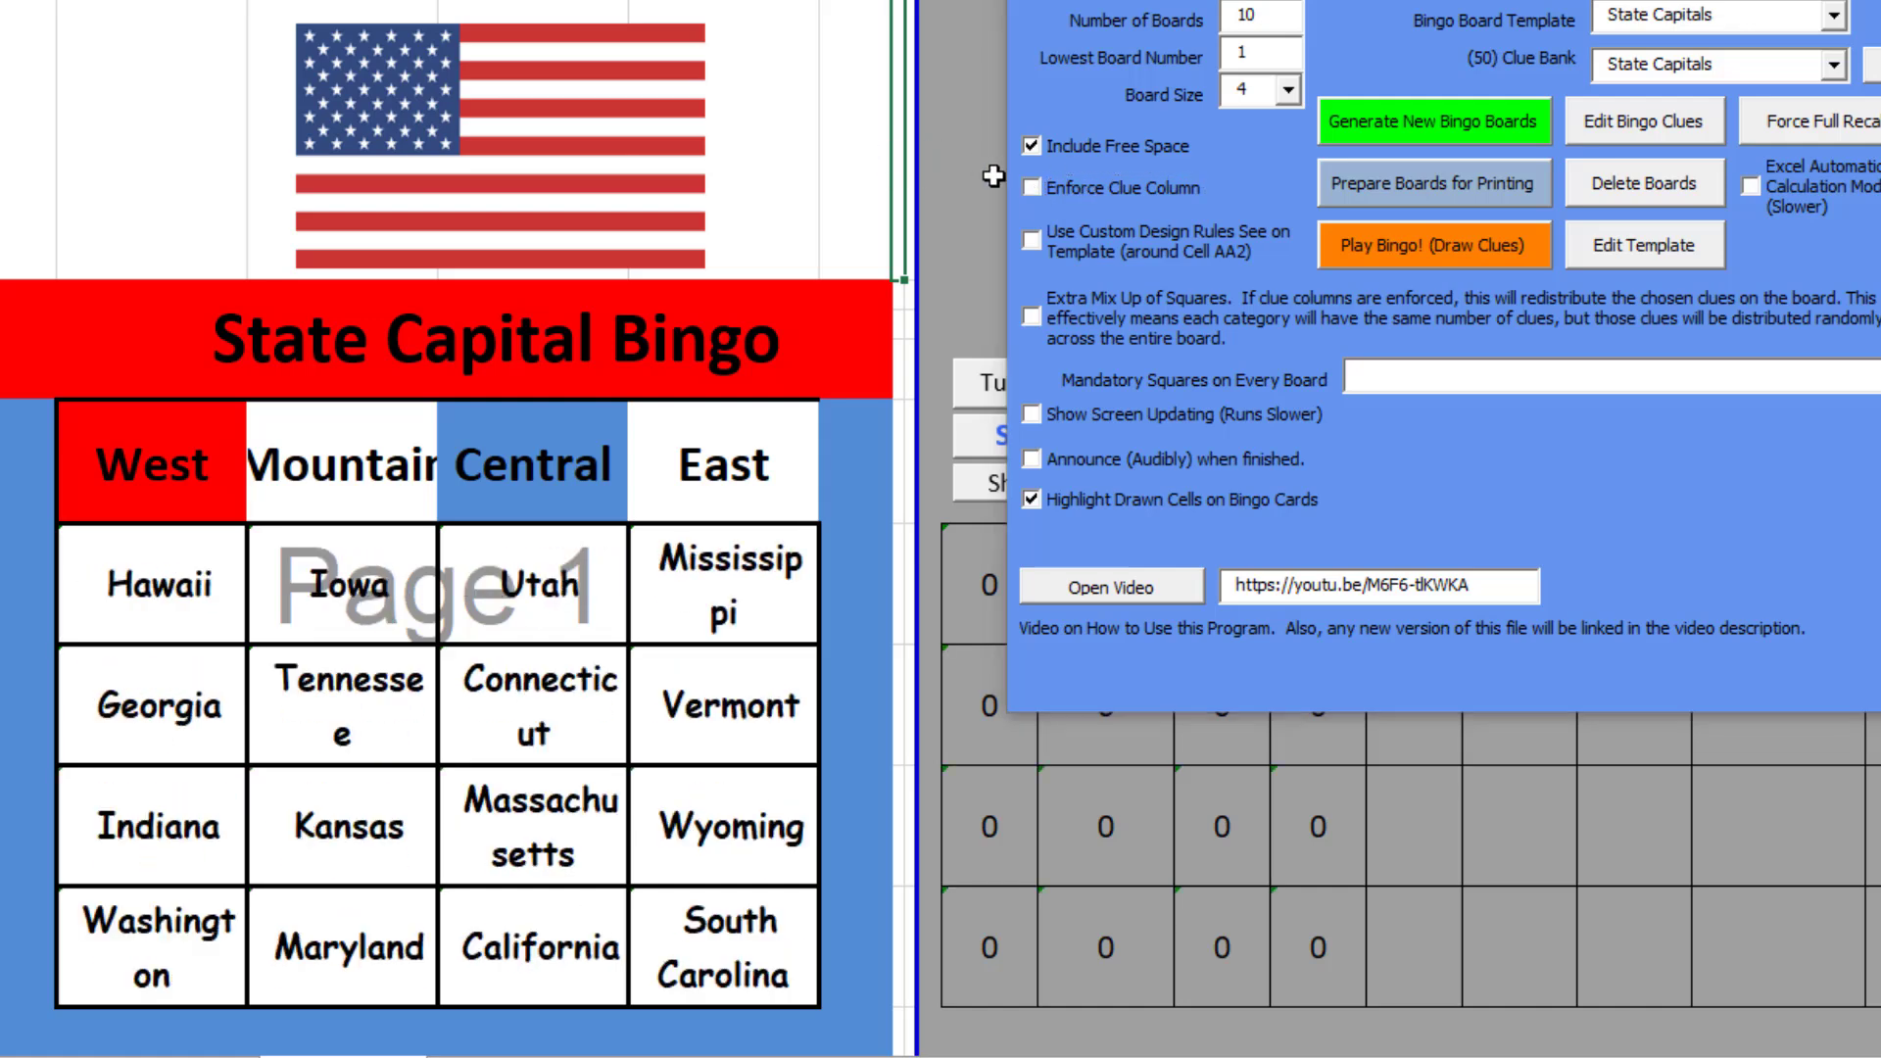
click(1032, 188)
click(1032, 239)
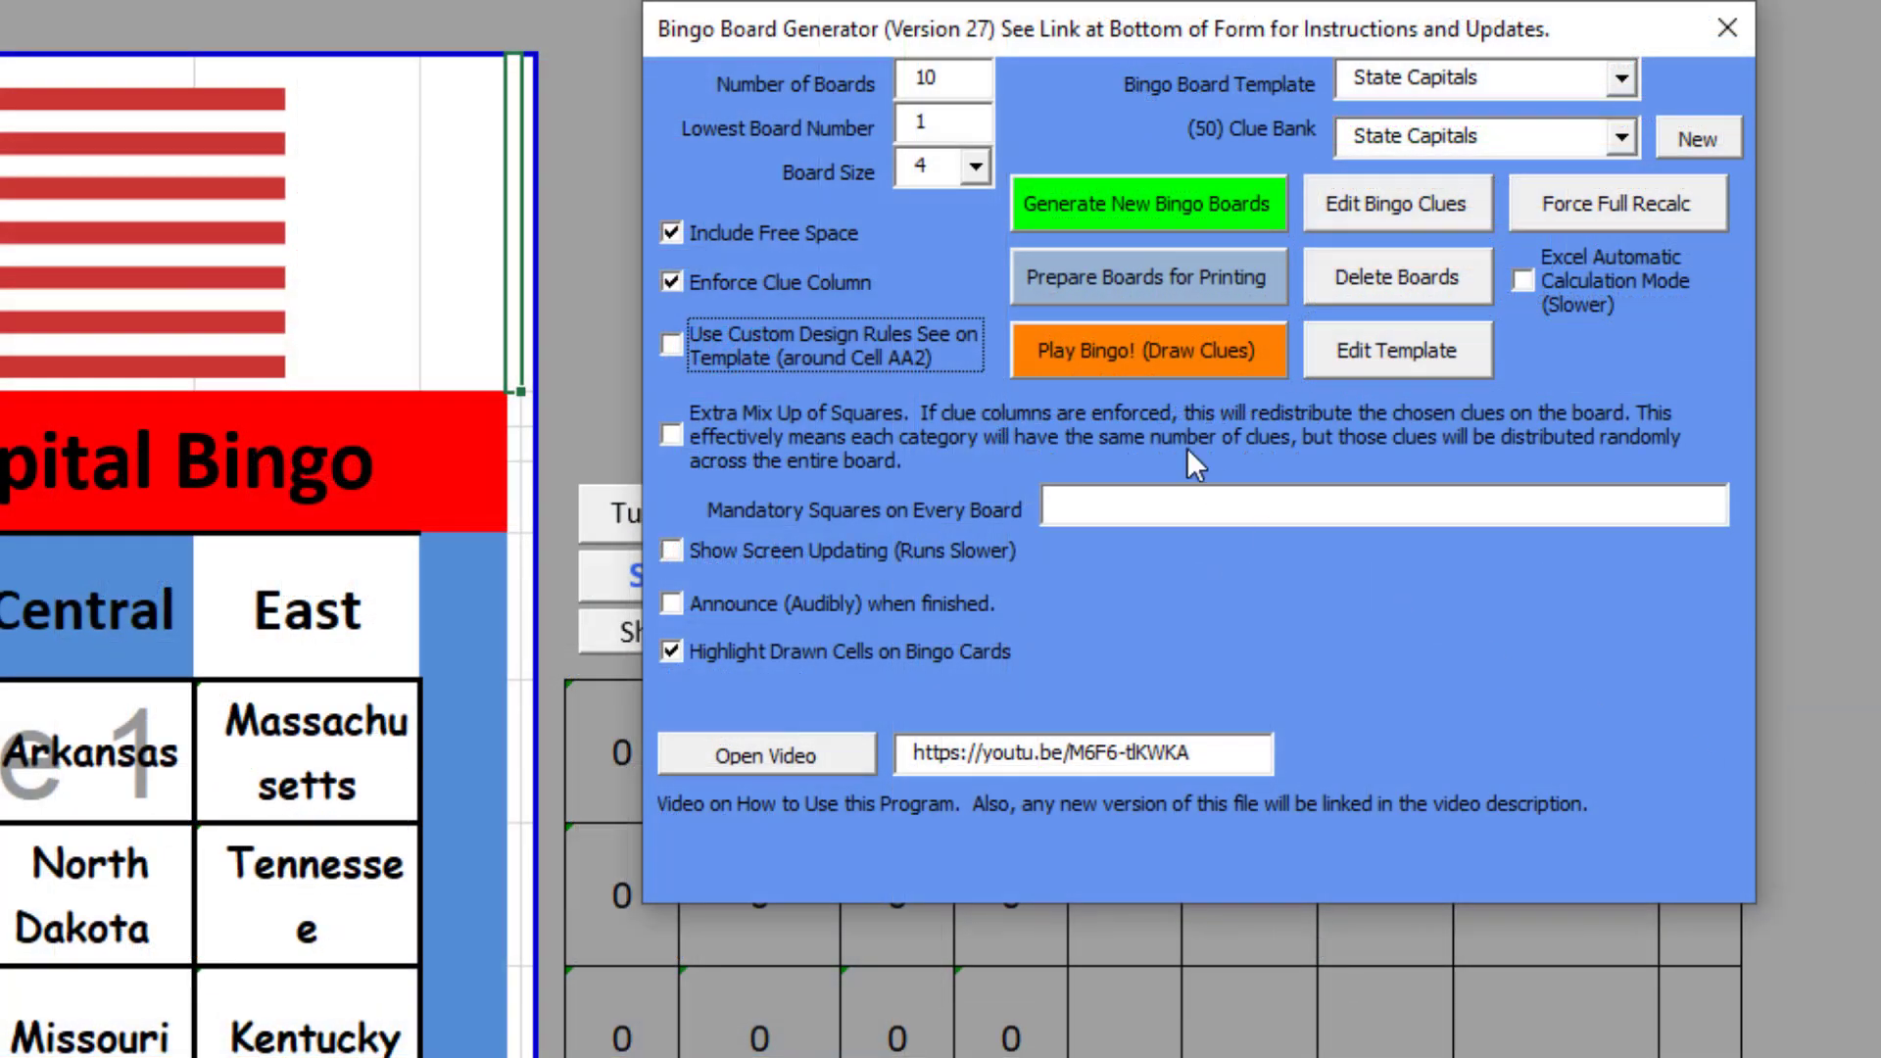
- Generate 30 new bingo boards numbered from 100, using the State Capitals template and clue bank
click(939, 79)
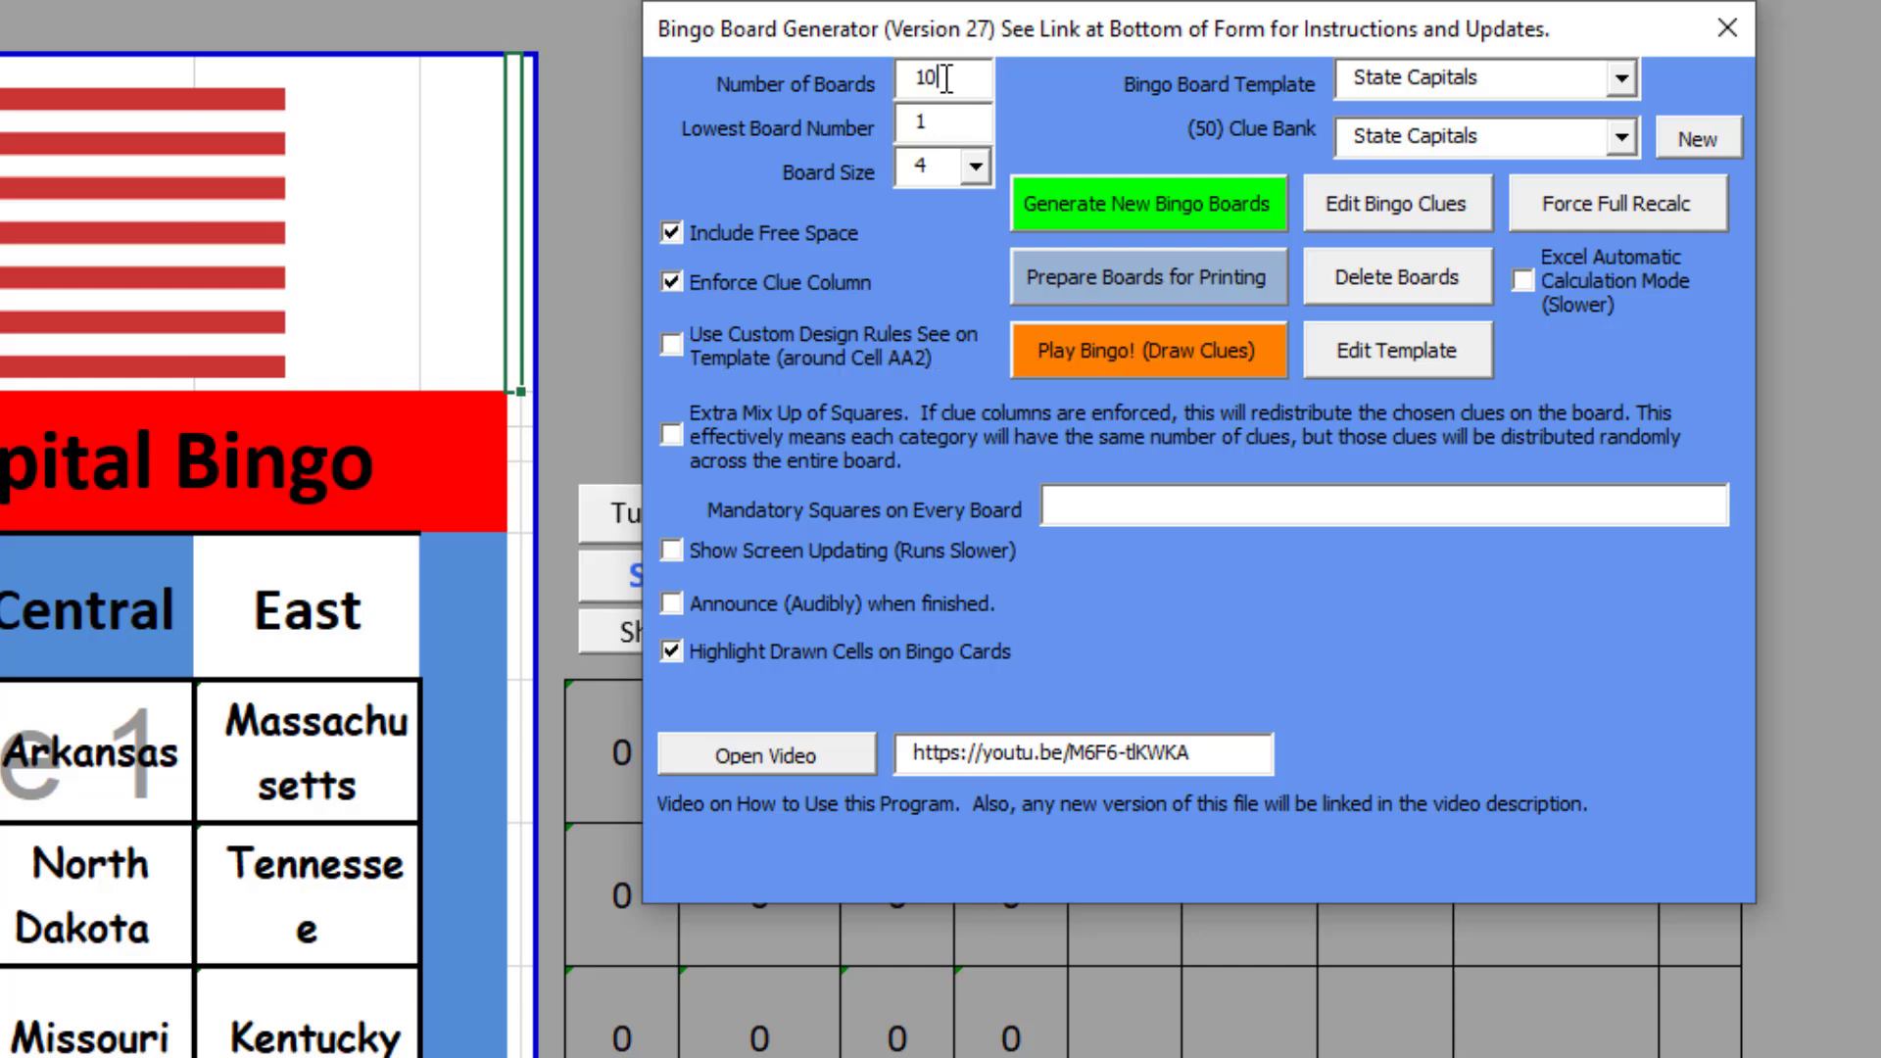
drag(938, 78, 900, 82)
text(30)
click(949, 115)
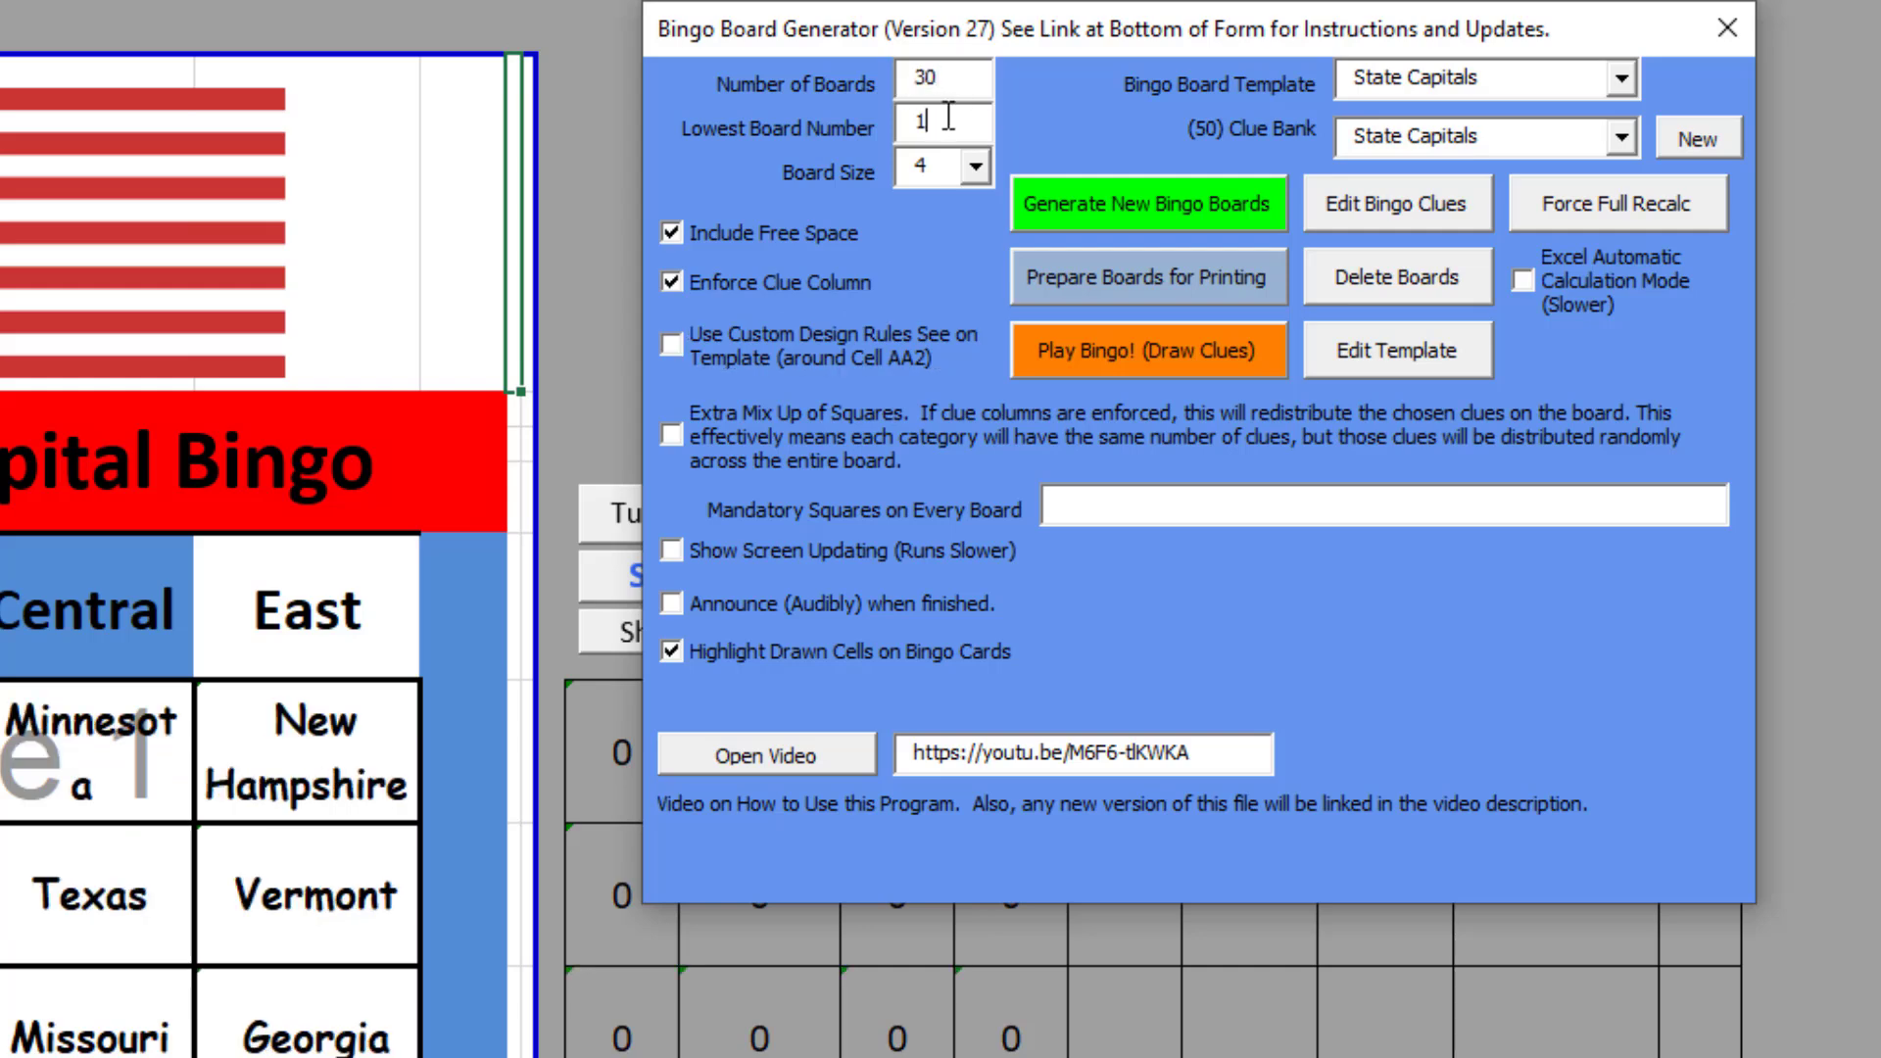
text(00)
click(1123, 204)
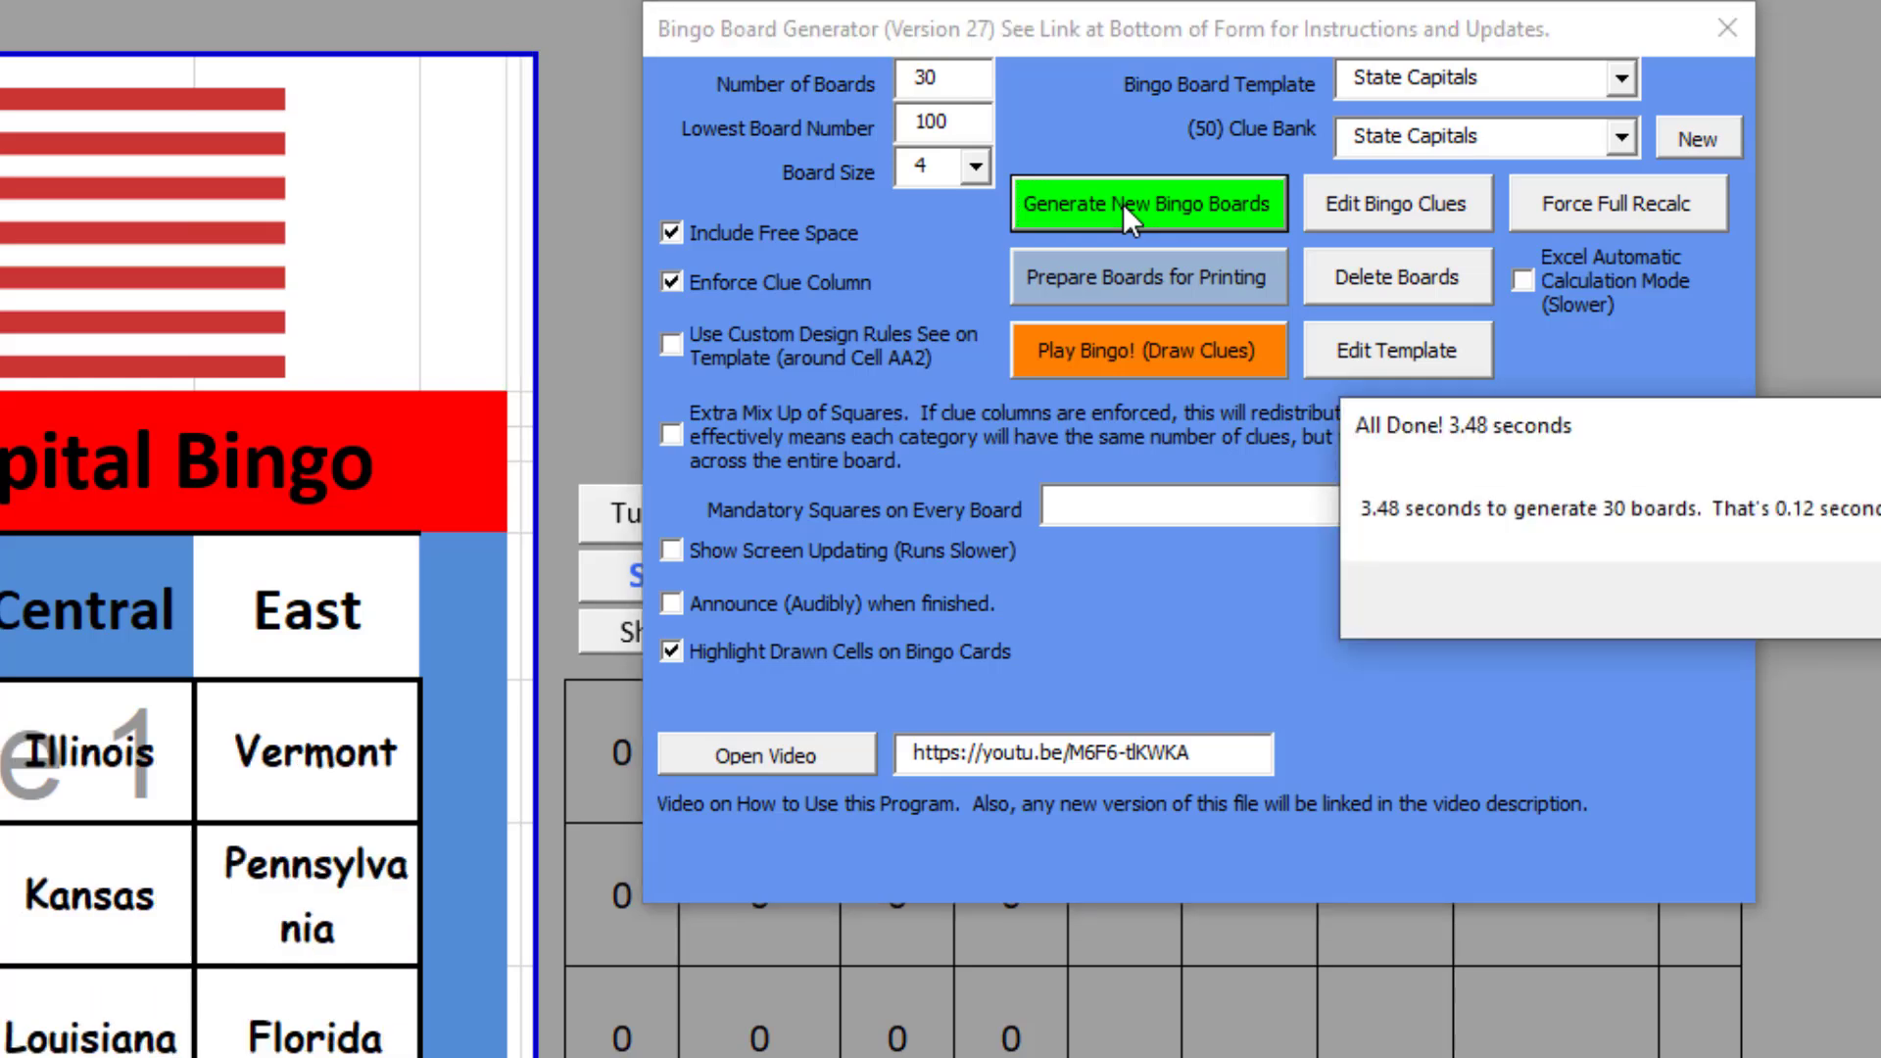
key(Return)
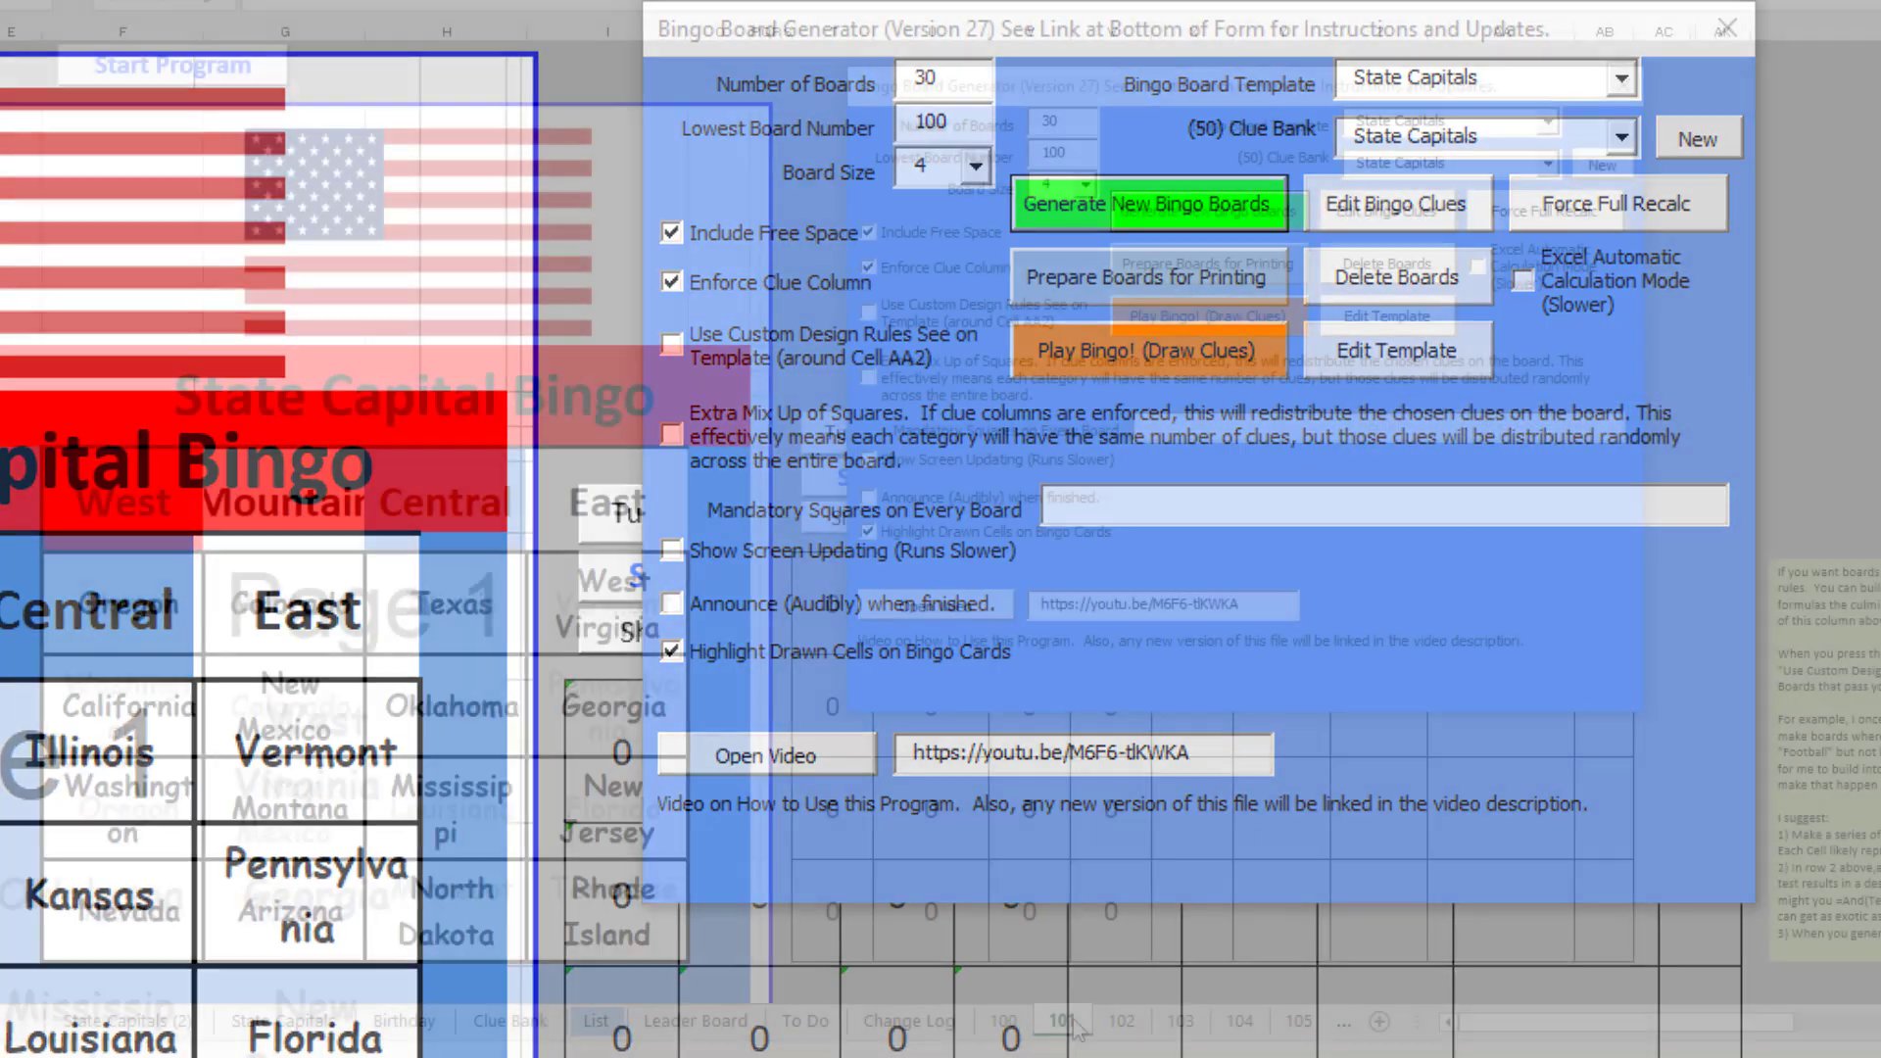
- Look through generated boards 102, 103 and 104 to check that the states sit in their region columns
click(1120, 1024)
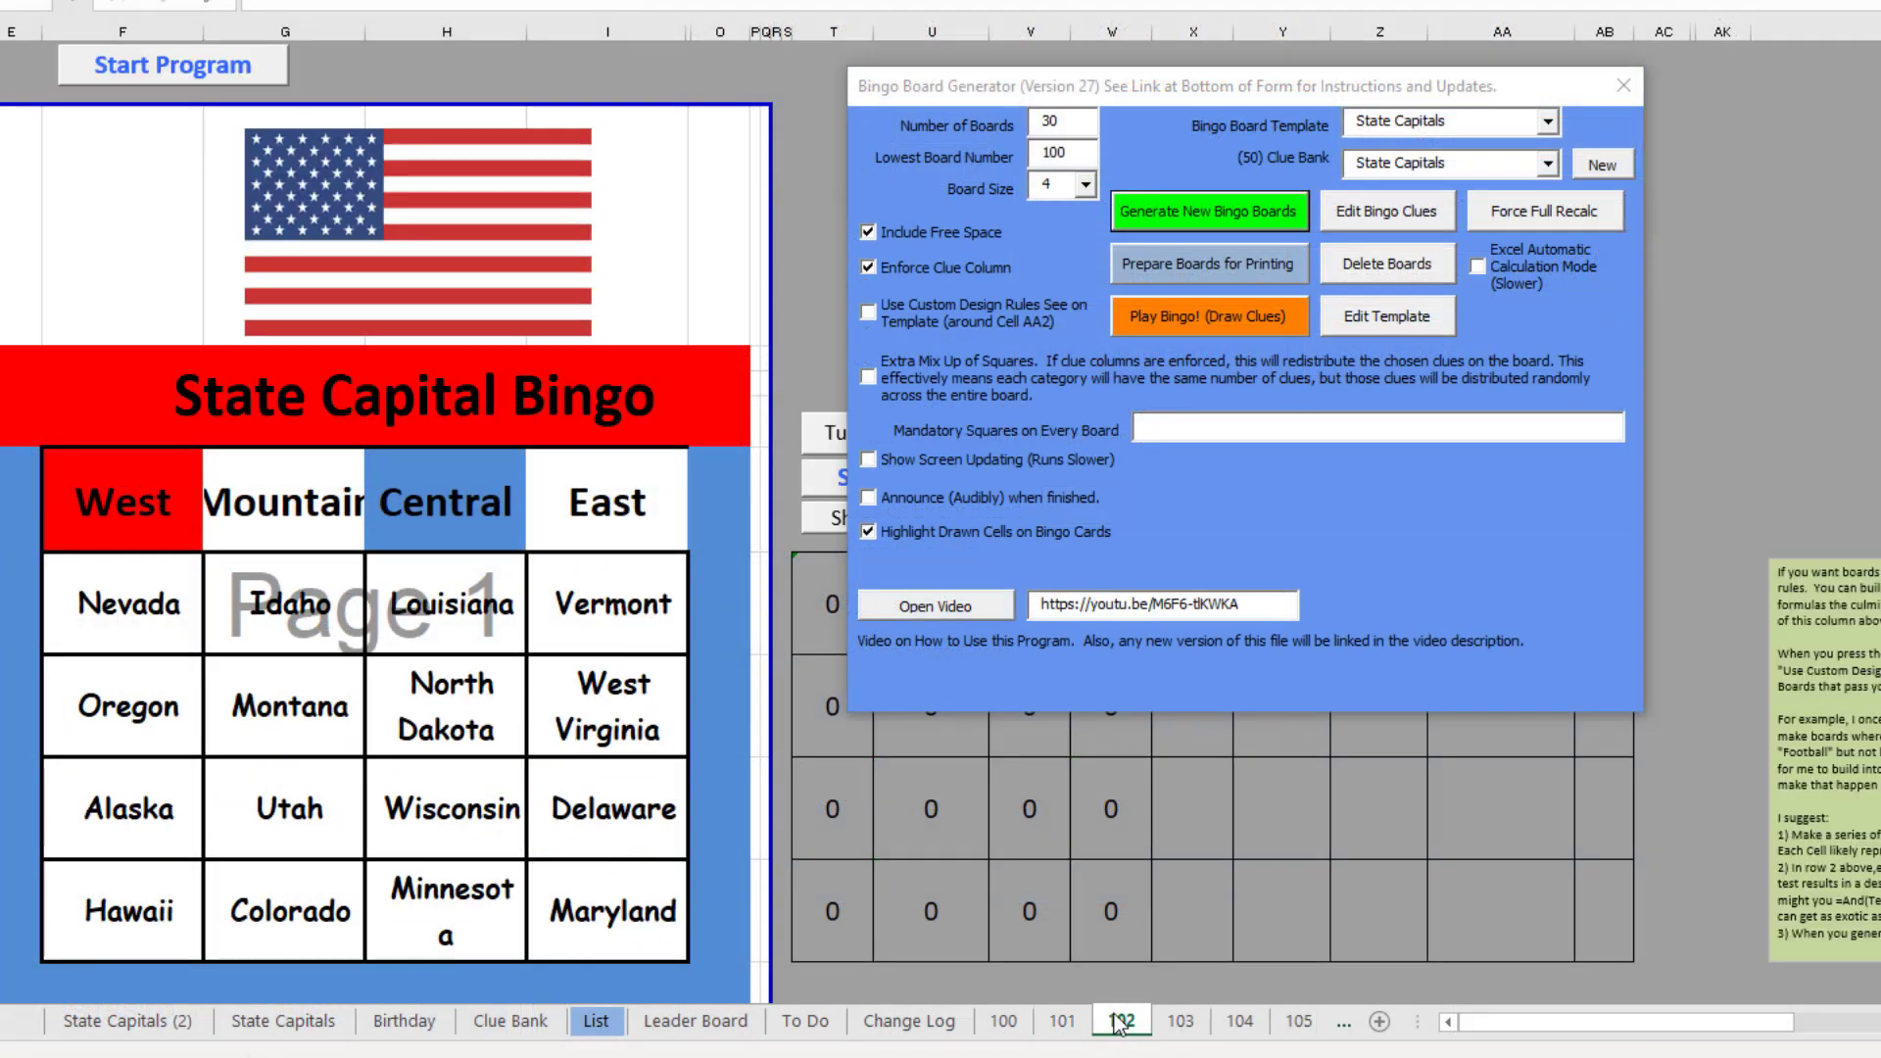
click(1181, 1024)
click(1243, 1024)
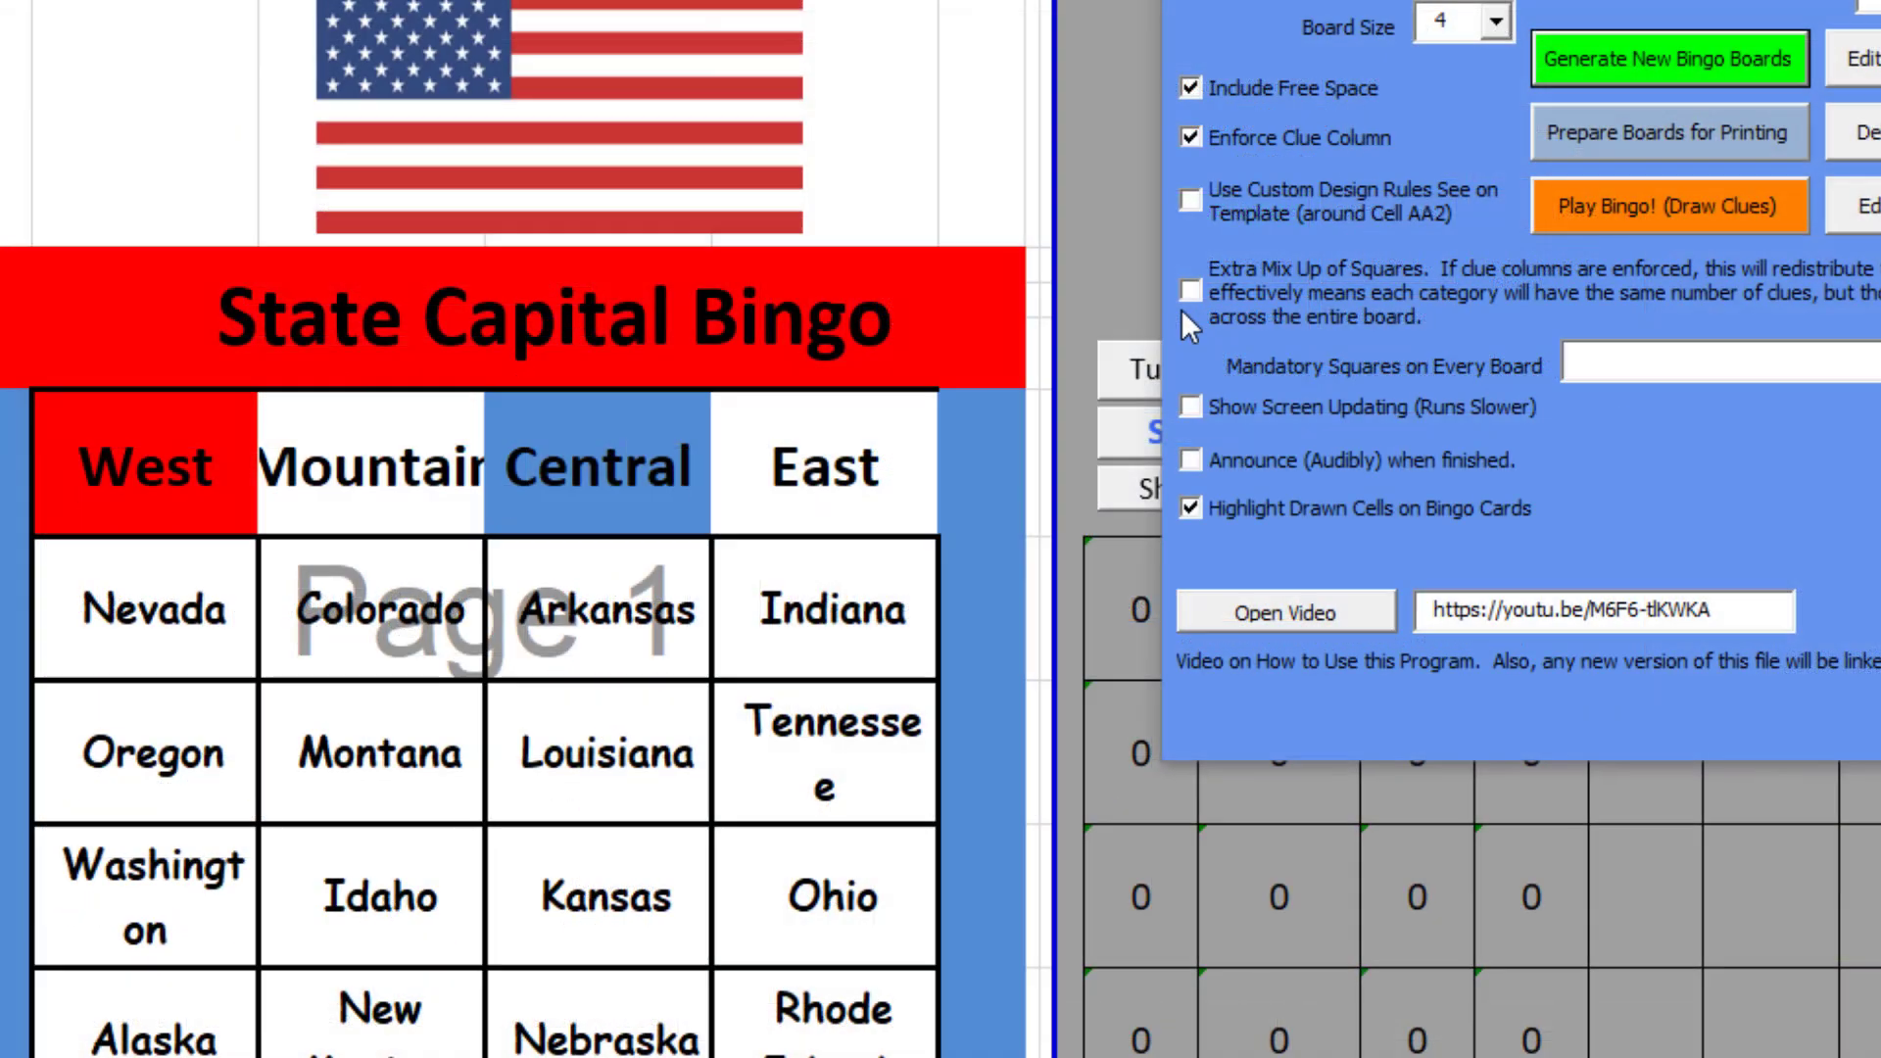
- Turn on Extra Mix Up of Squares and regenerate the boards
click(1192, 284)
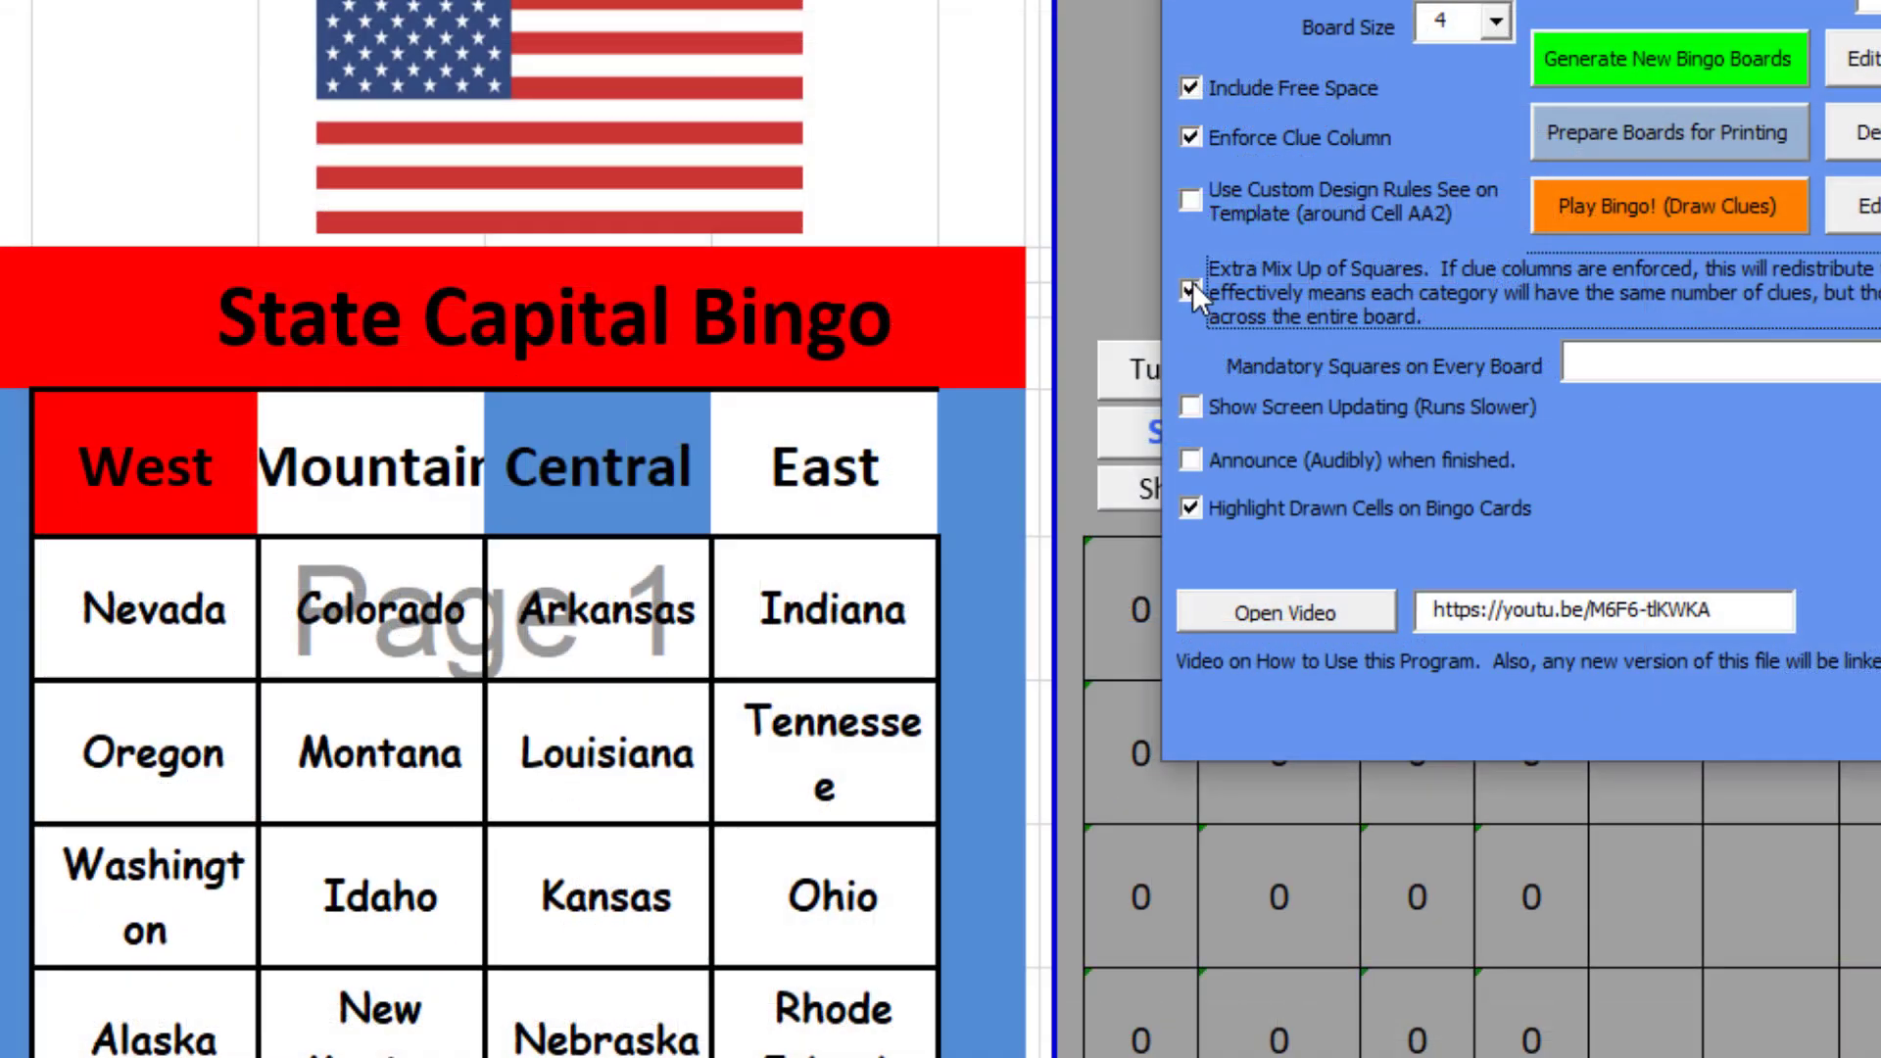
click(1626, 69)
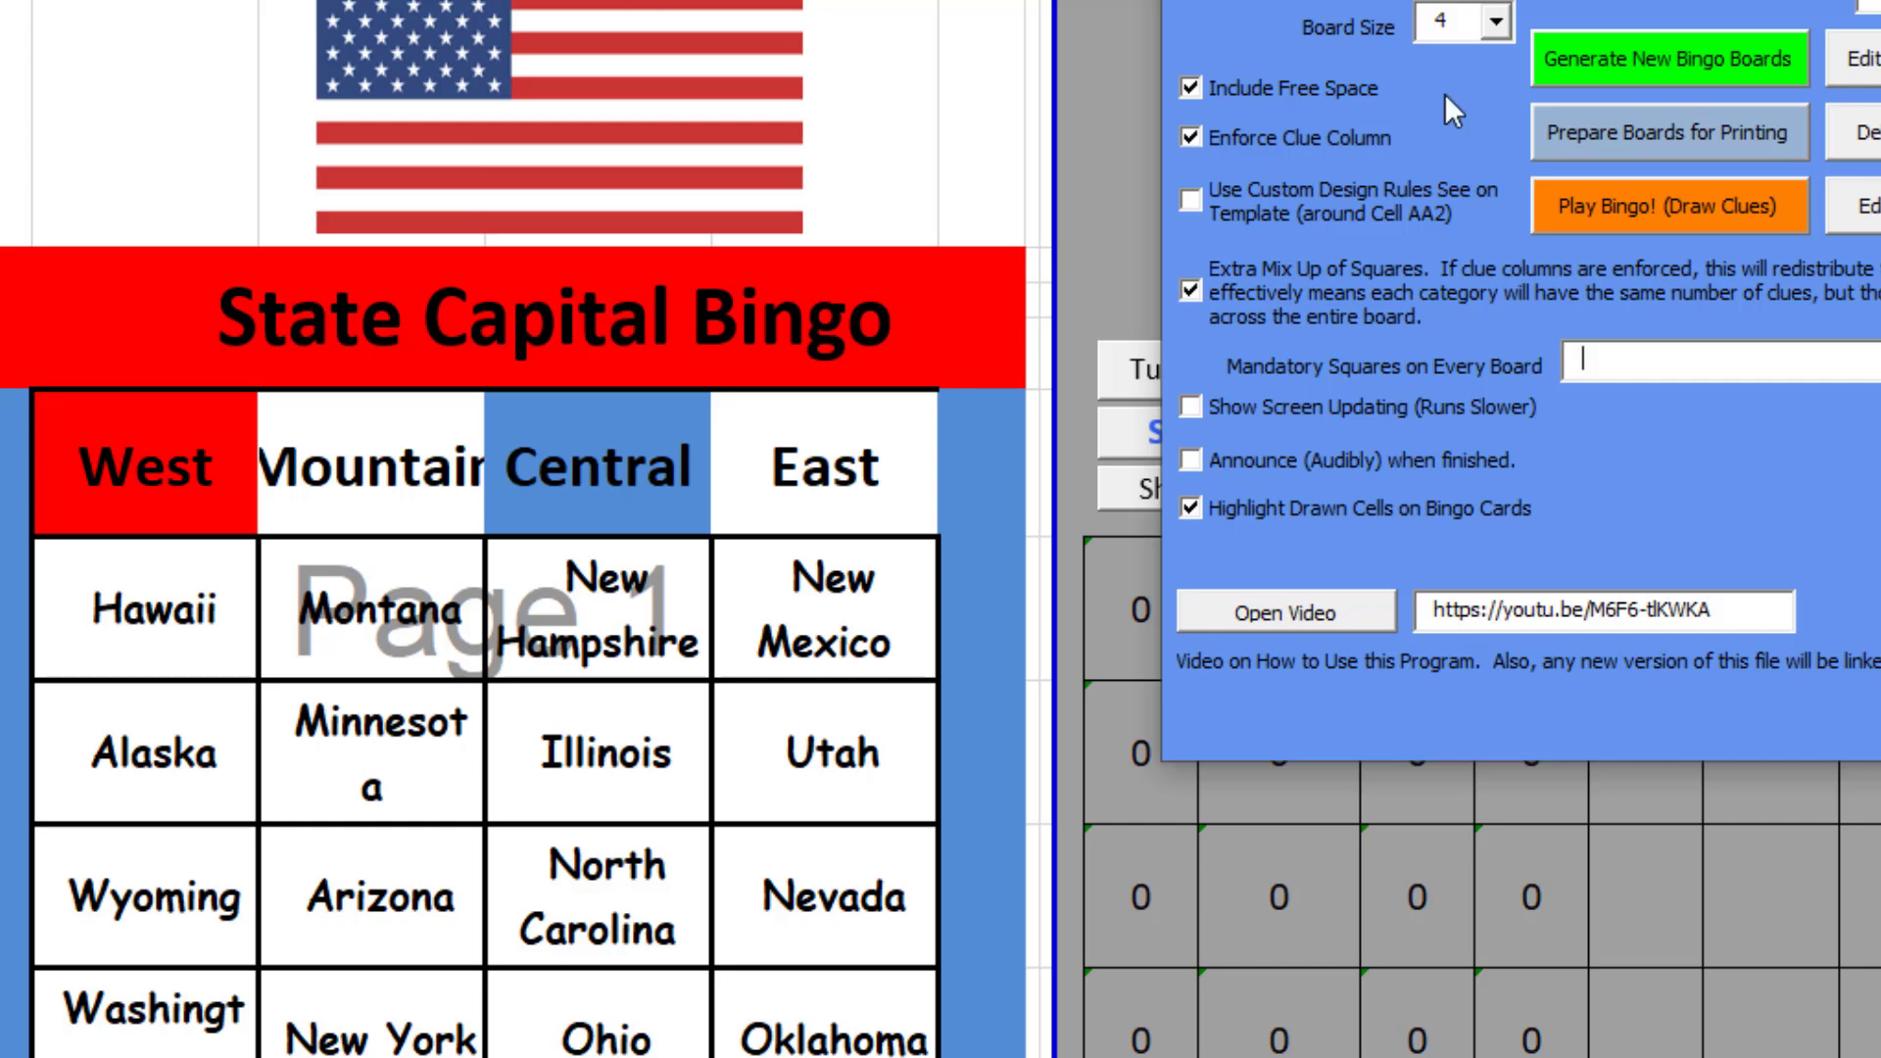
- Set Alaska,Hawaii as the mandatory squares on every board, keep Enforce Clue Column enabled, and regenerate the boards
click(1191, 134)
click(1194, 137)
click(1648, 363)
text(Alaska,Hawaii)
click(1656, 63)
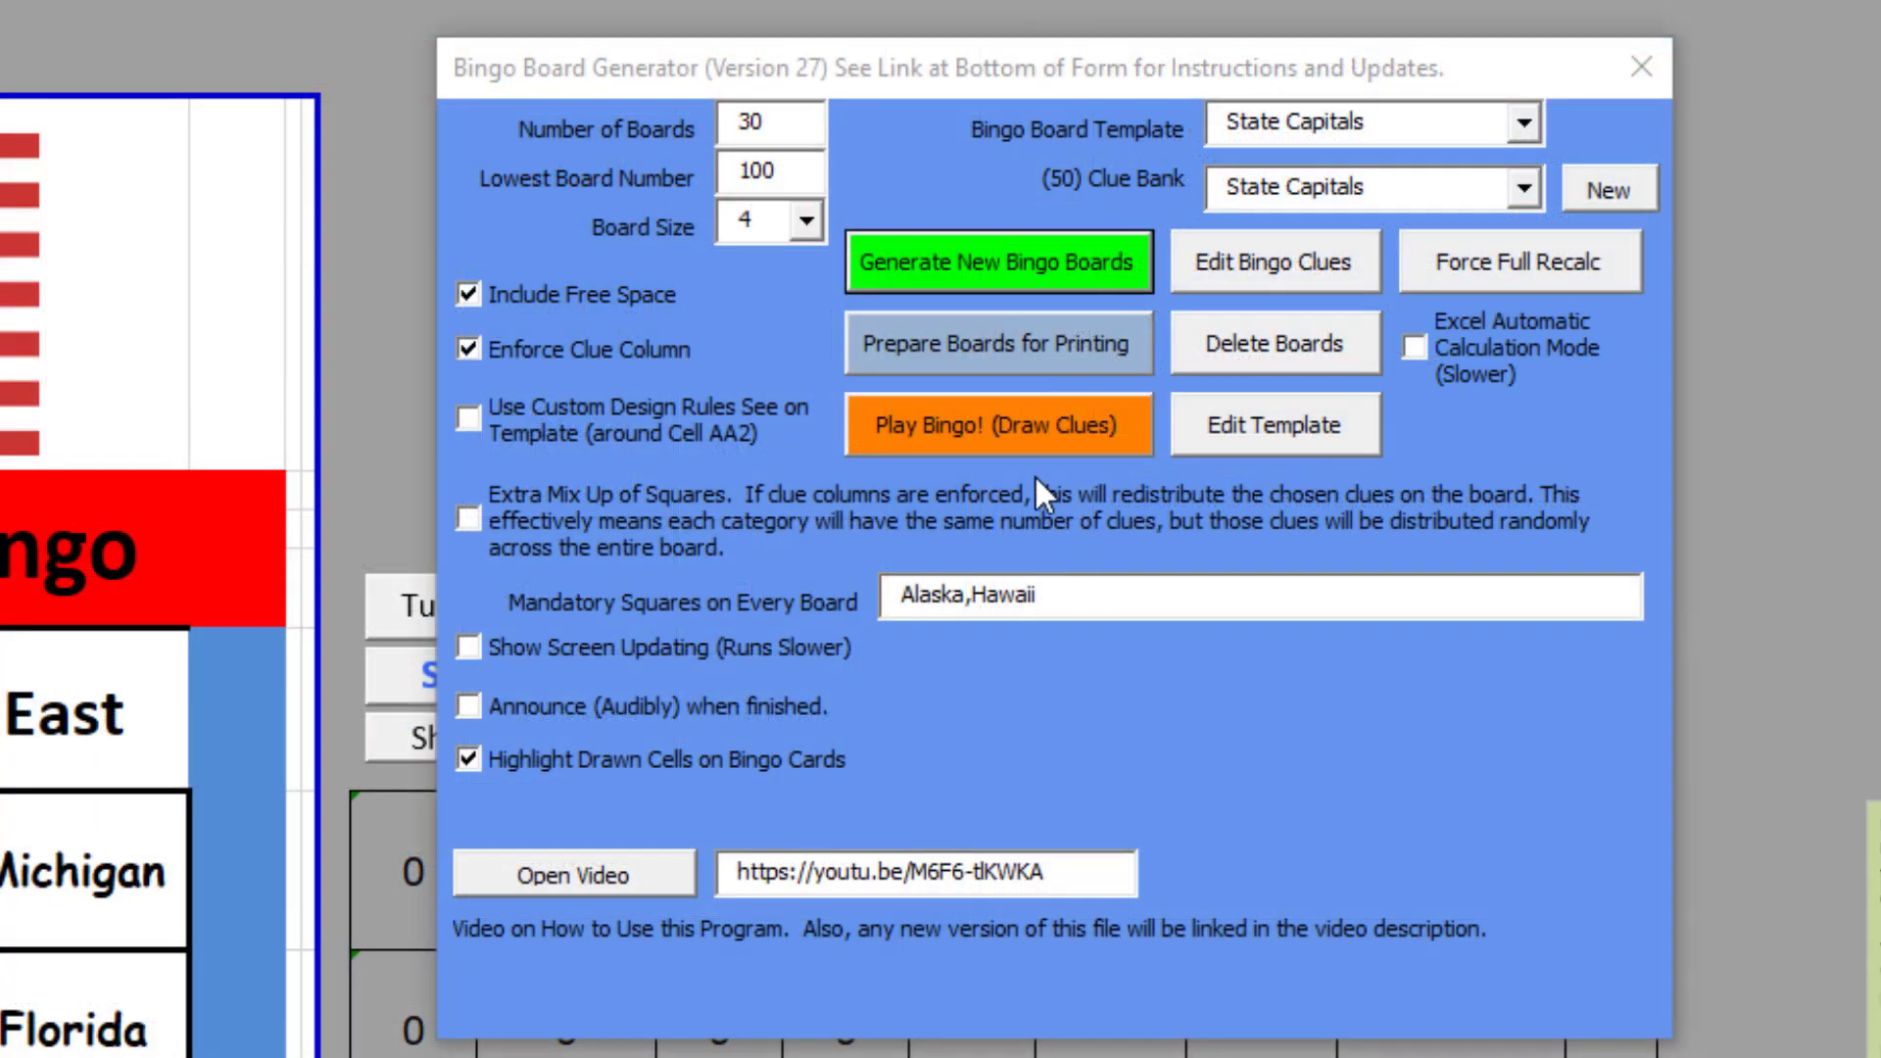
- Prepare only boards 100 to 104 for printing
click(1017, 335)
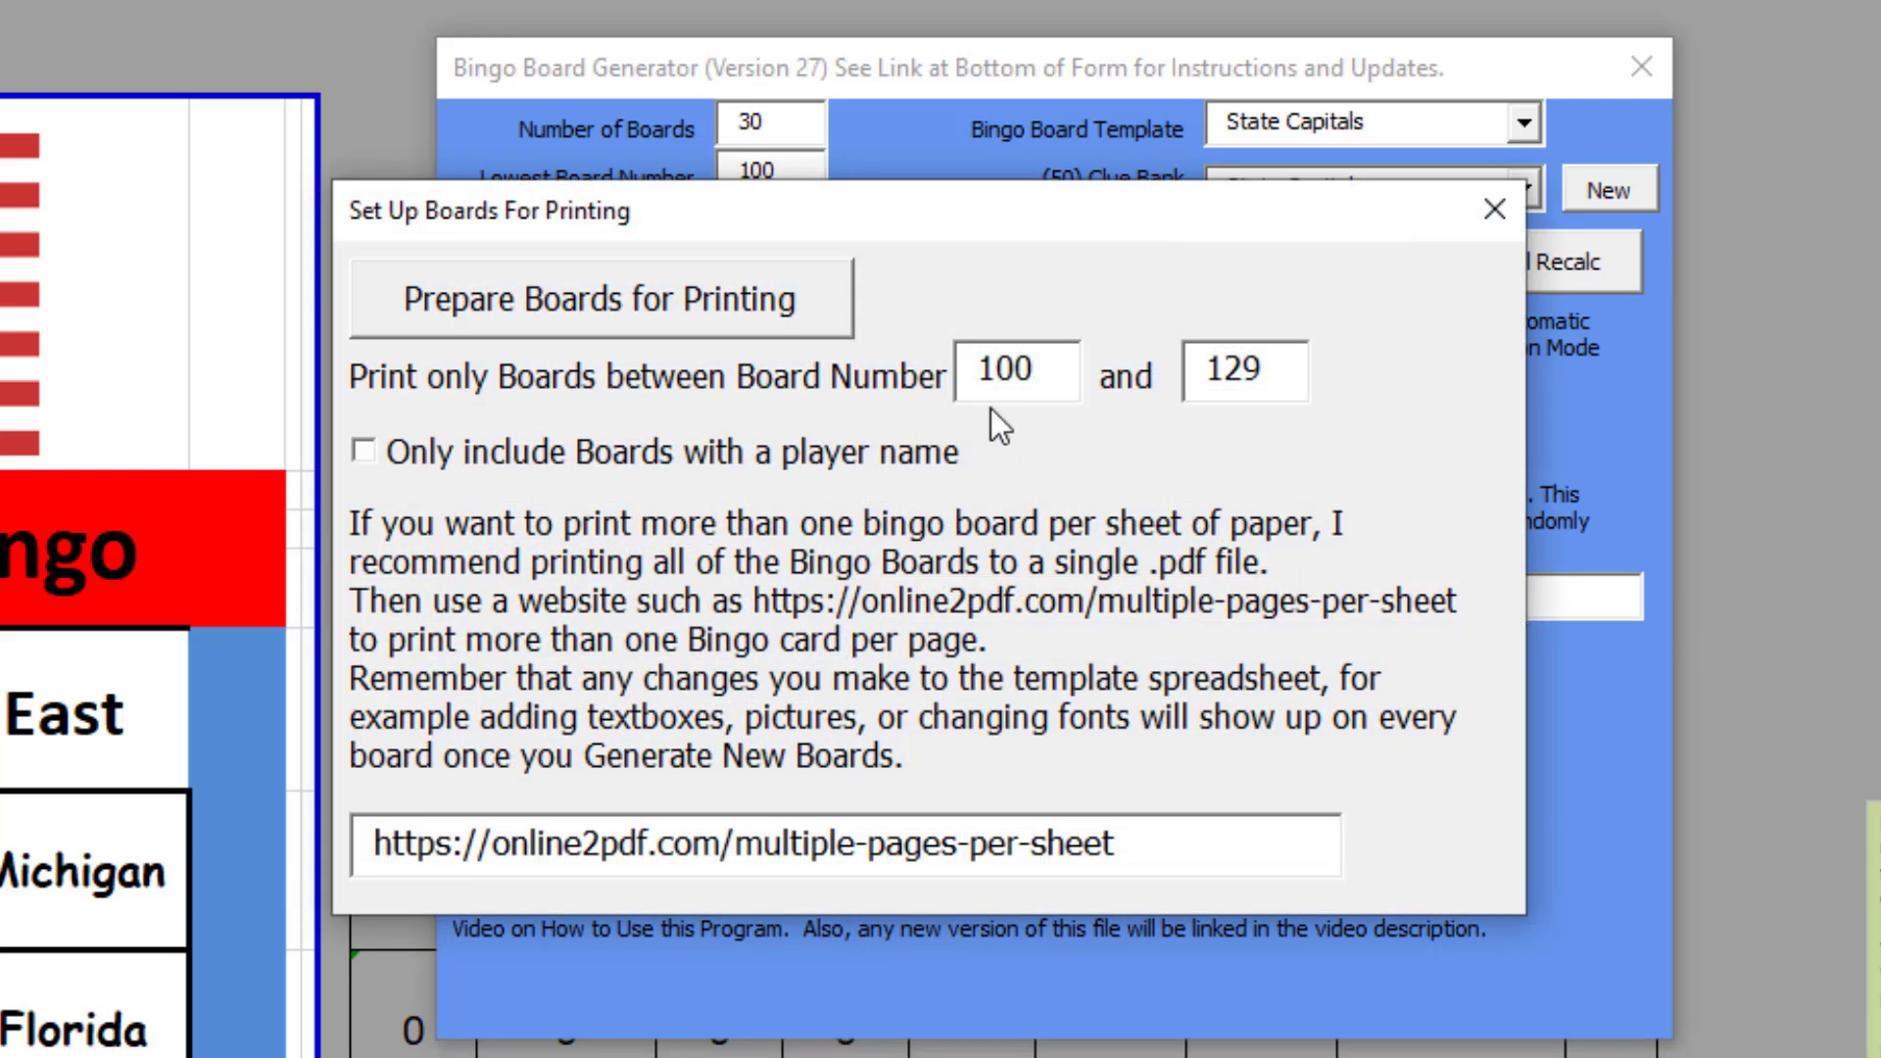
drag(1284, 380, 1079, 379)
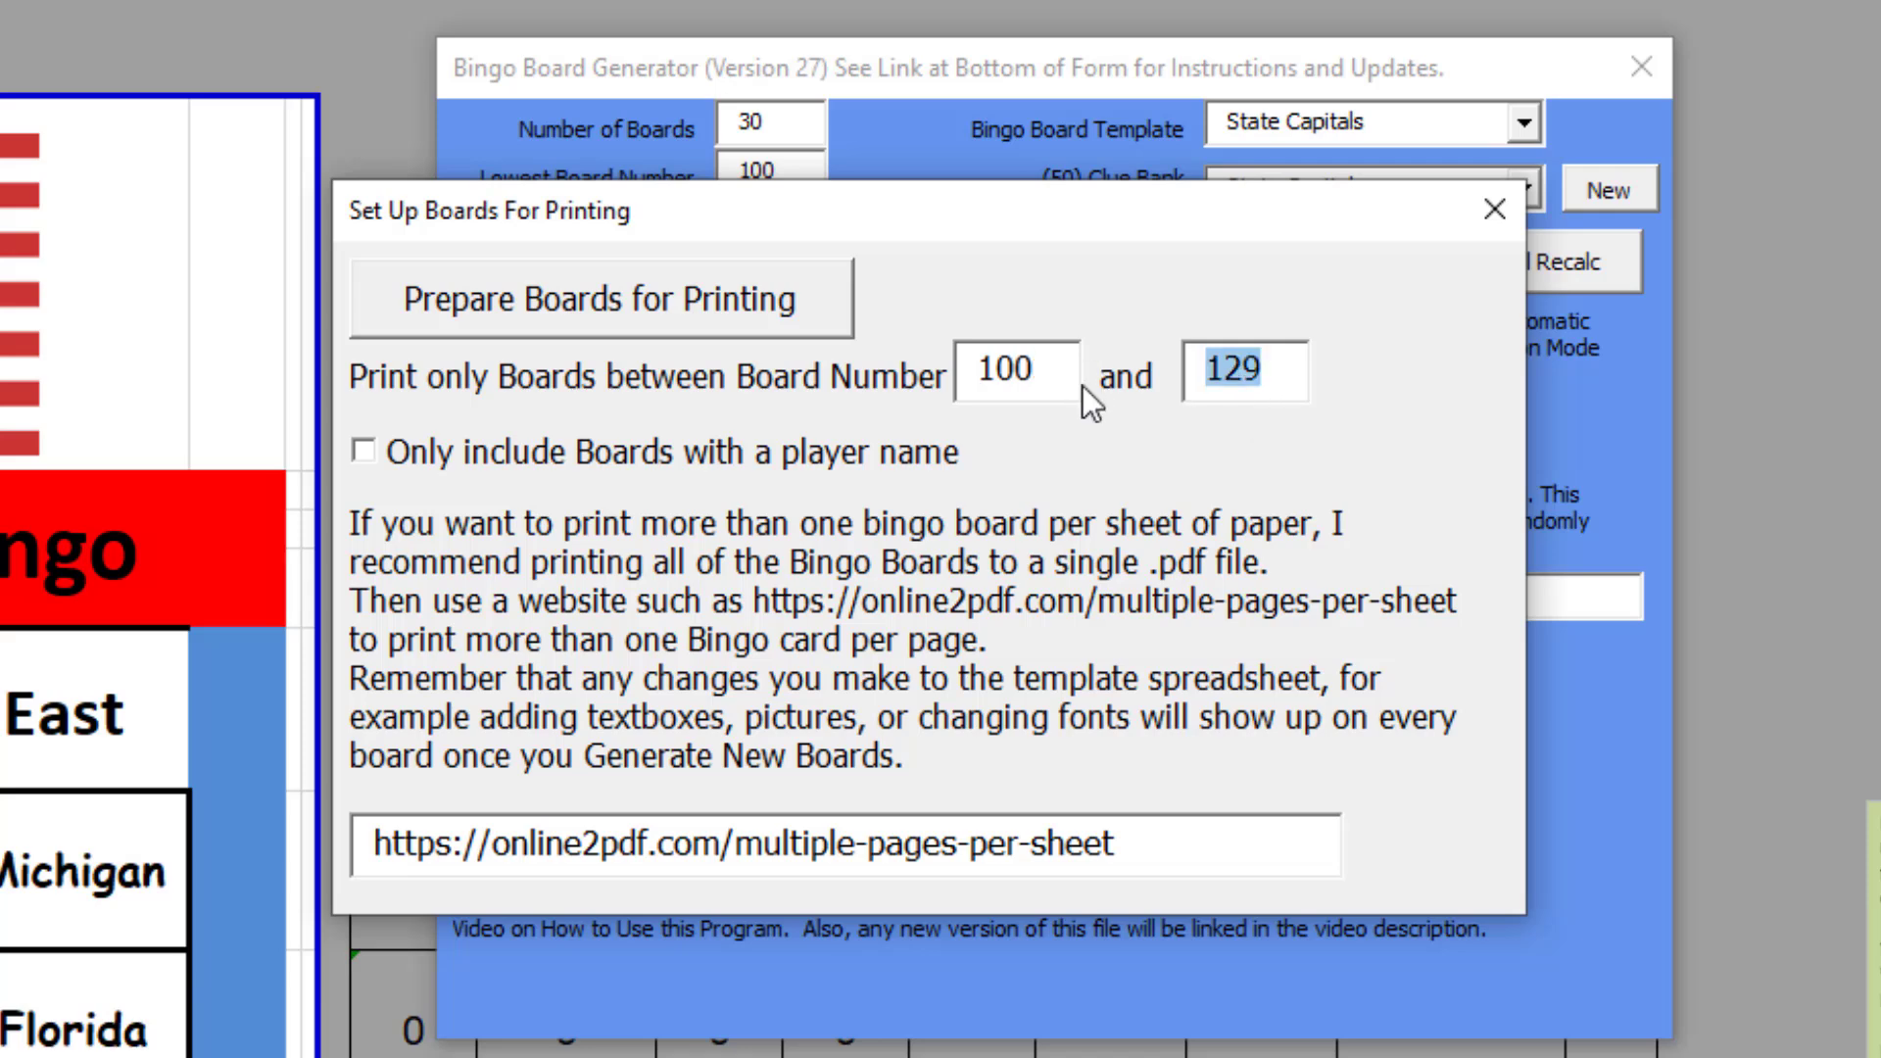
text(10)
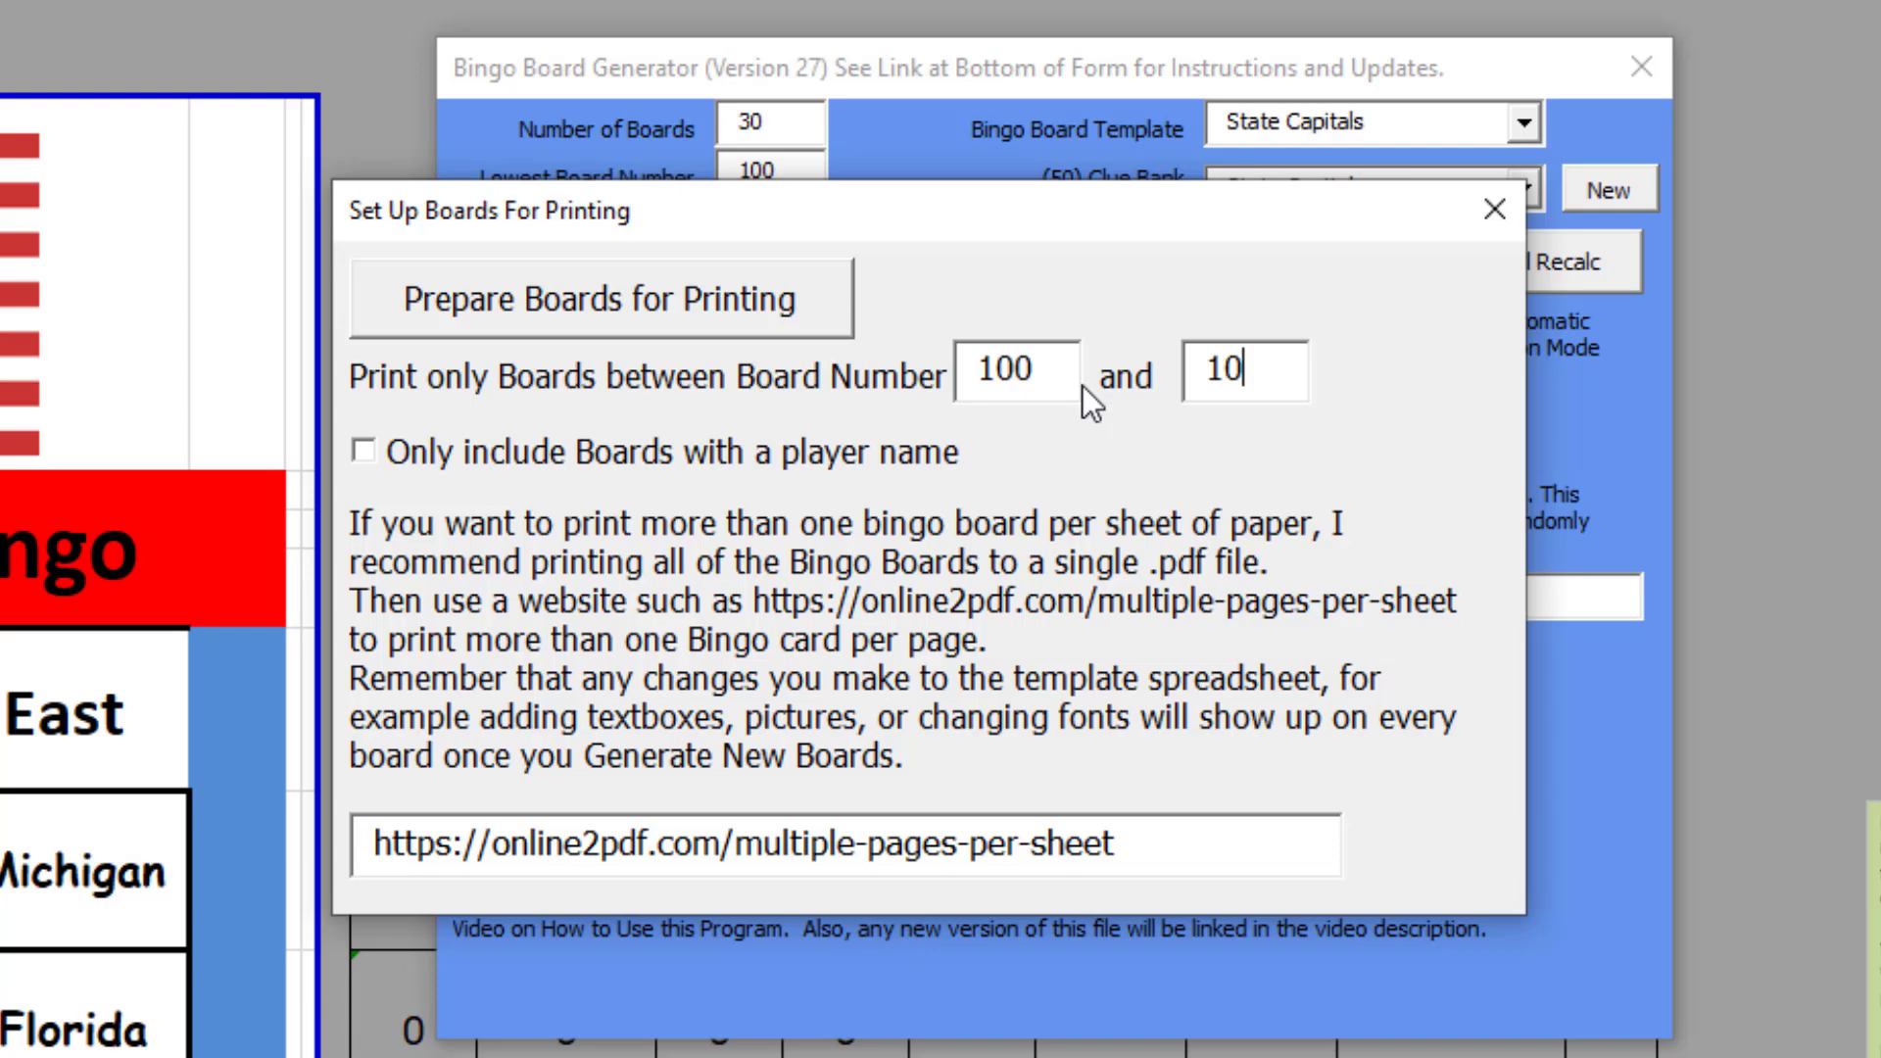
text(4)
click(732, 315)
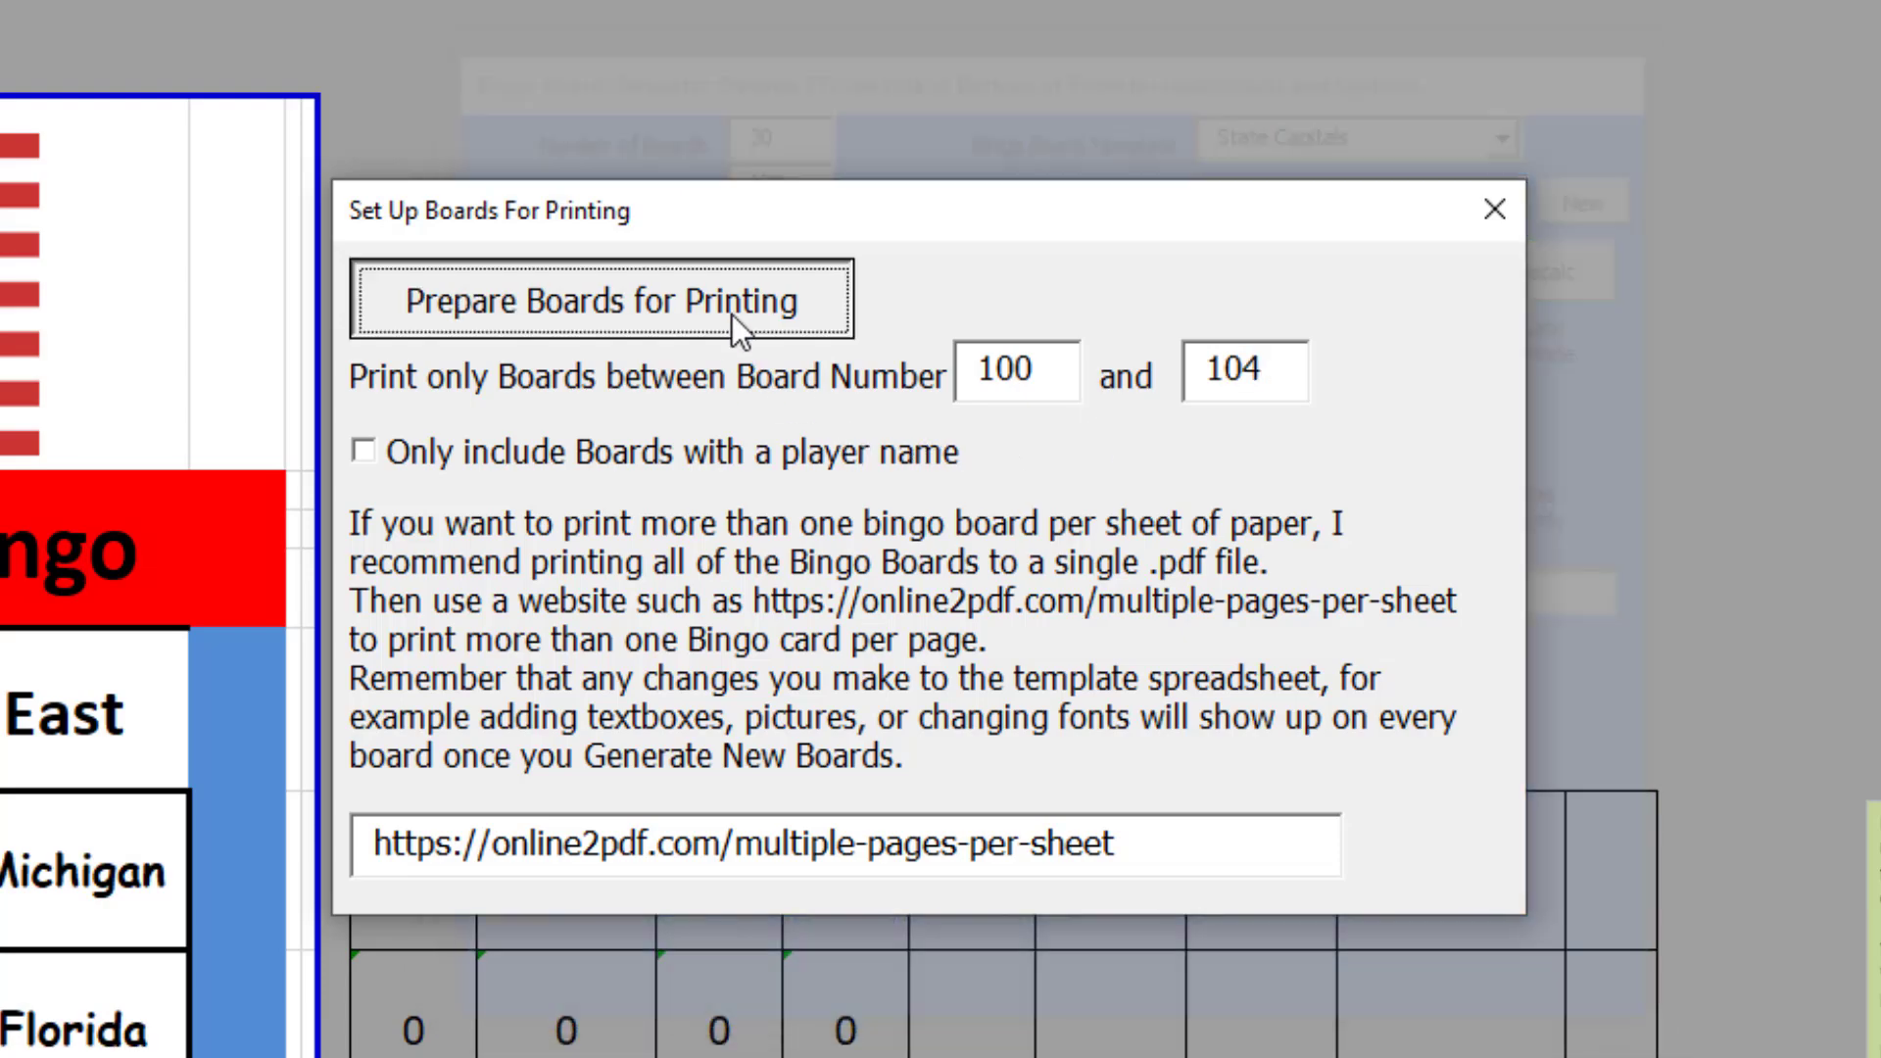
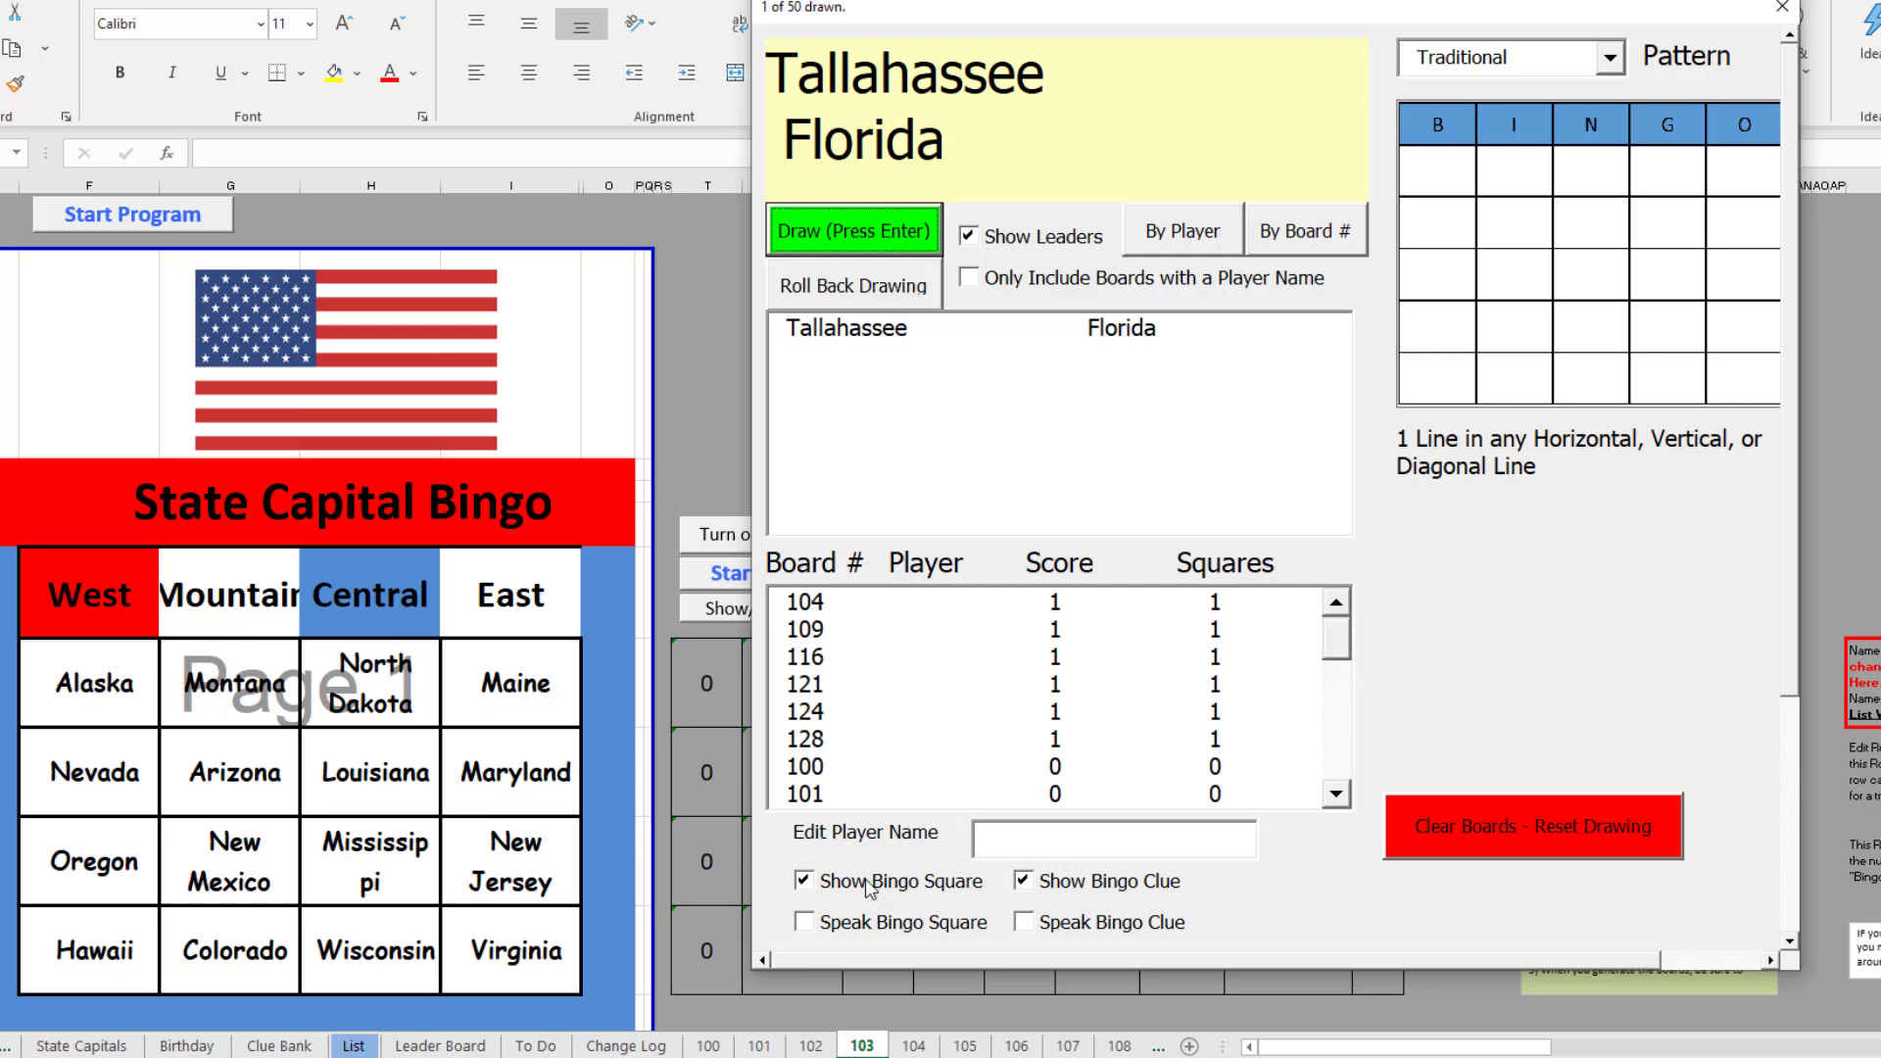
- Hide the bingo squares in the drawing display and draw two more capital clues
click(805, 883)
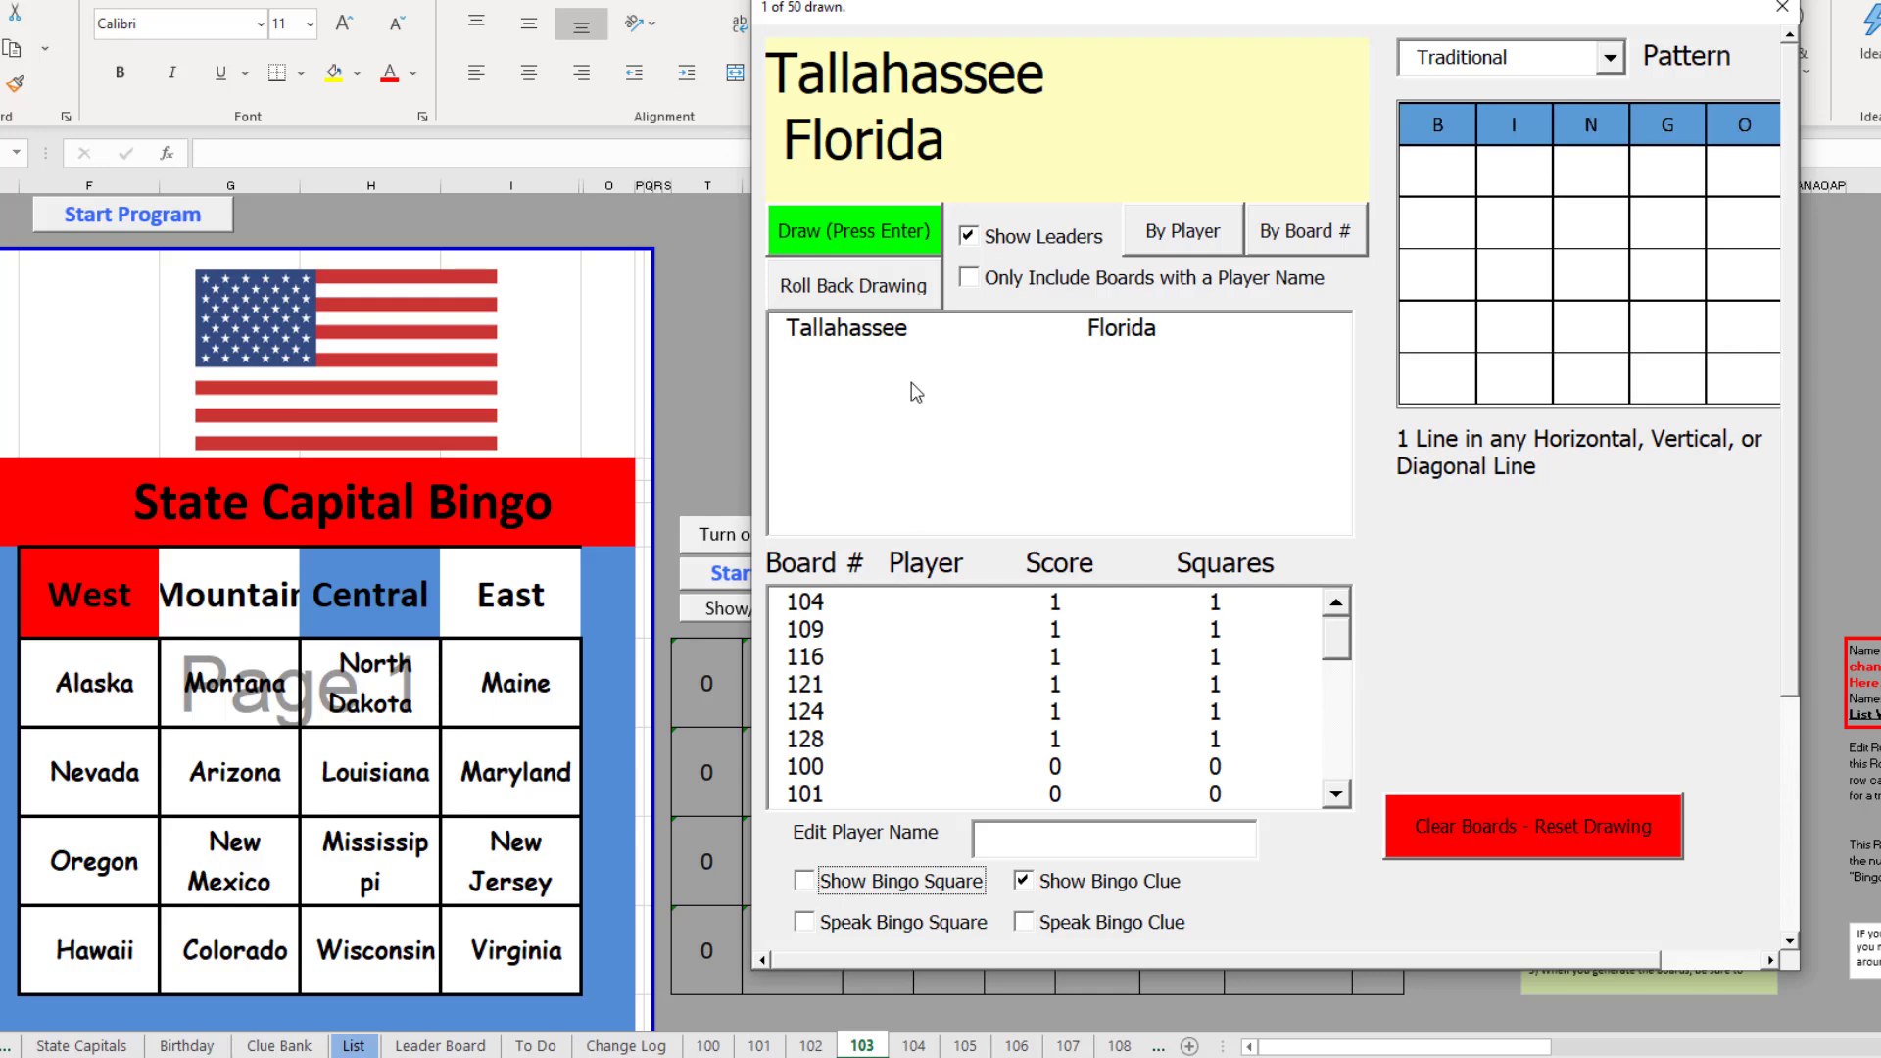
click(866, 229)
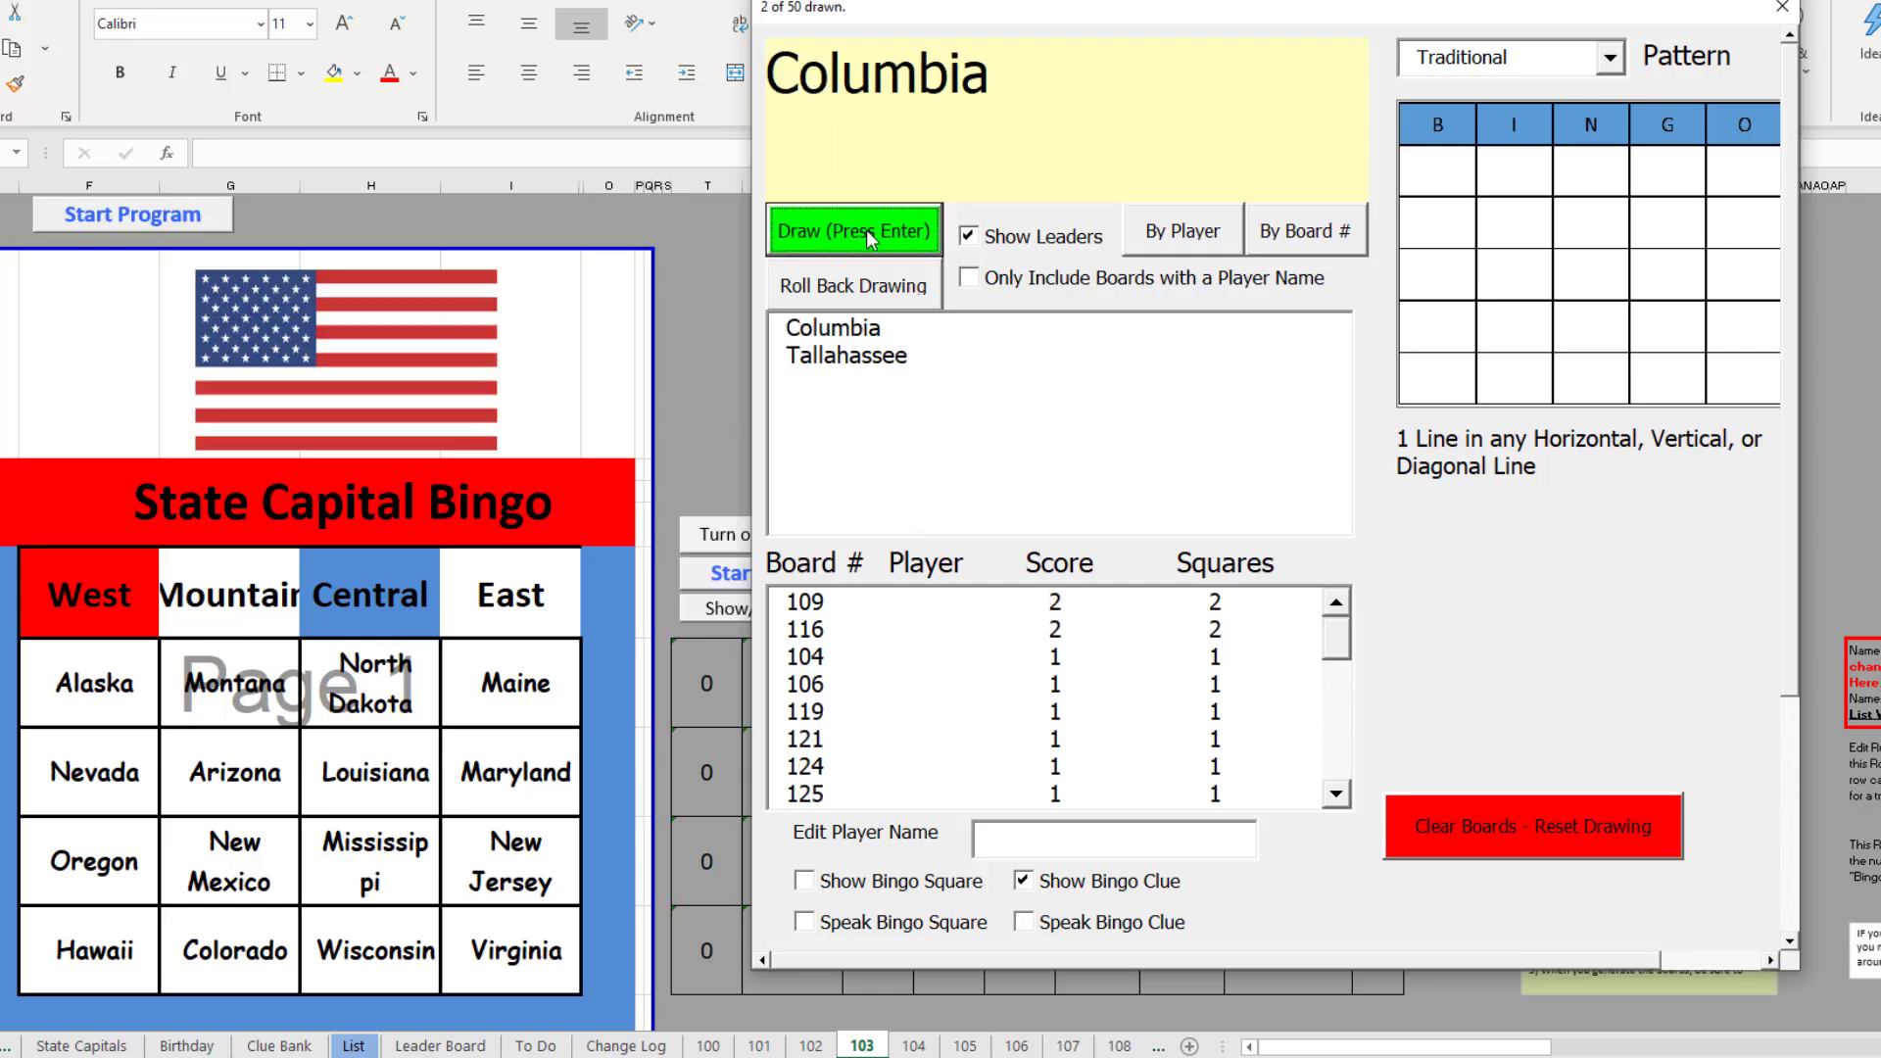
click(866, 229)
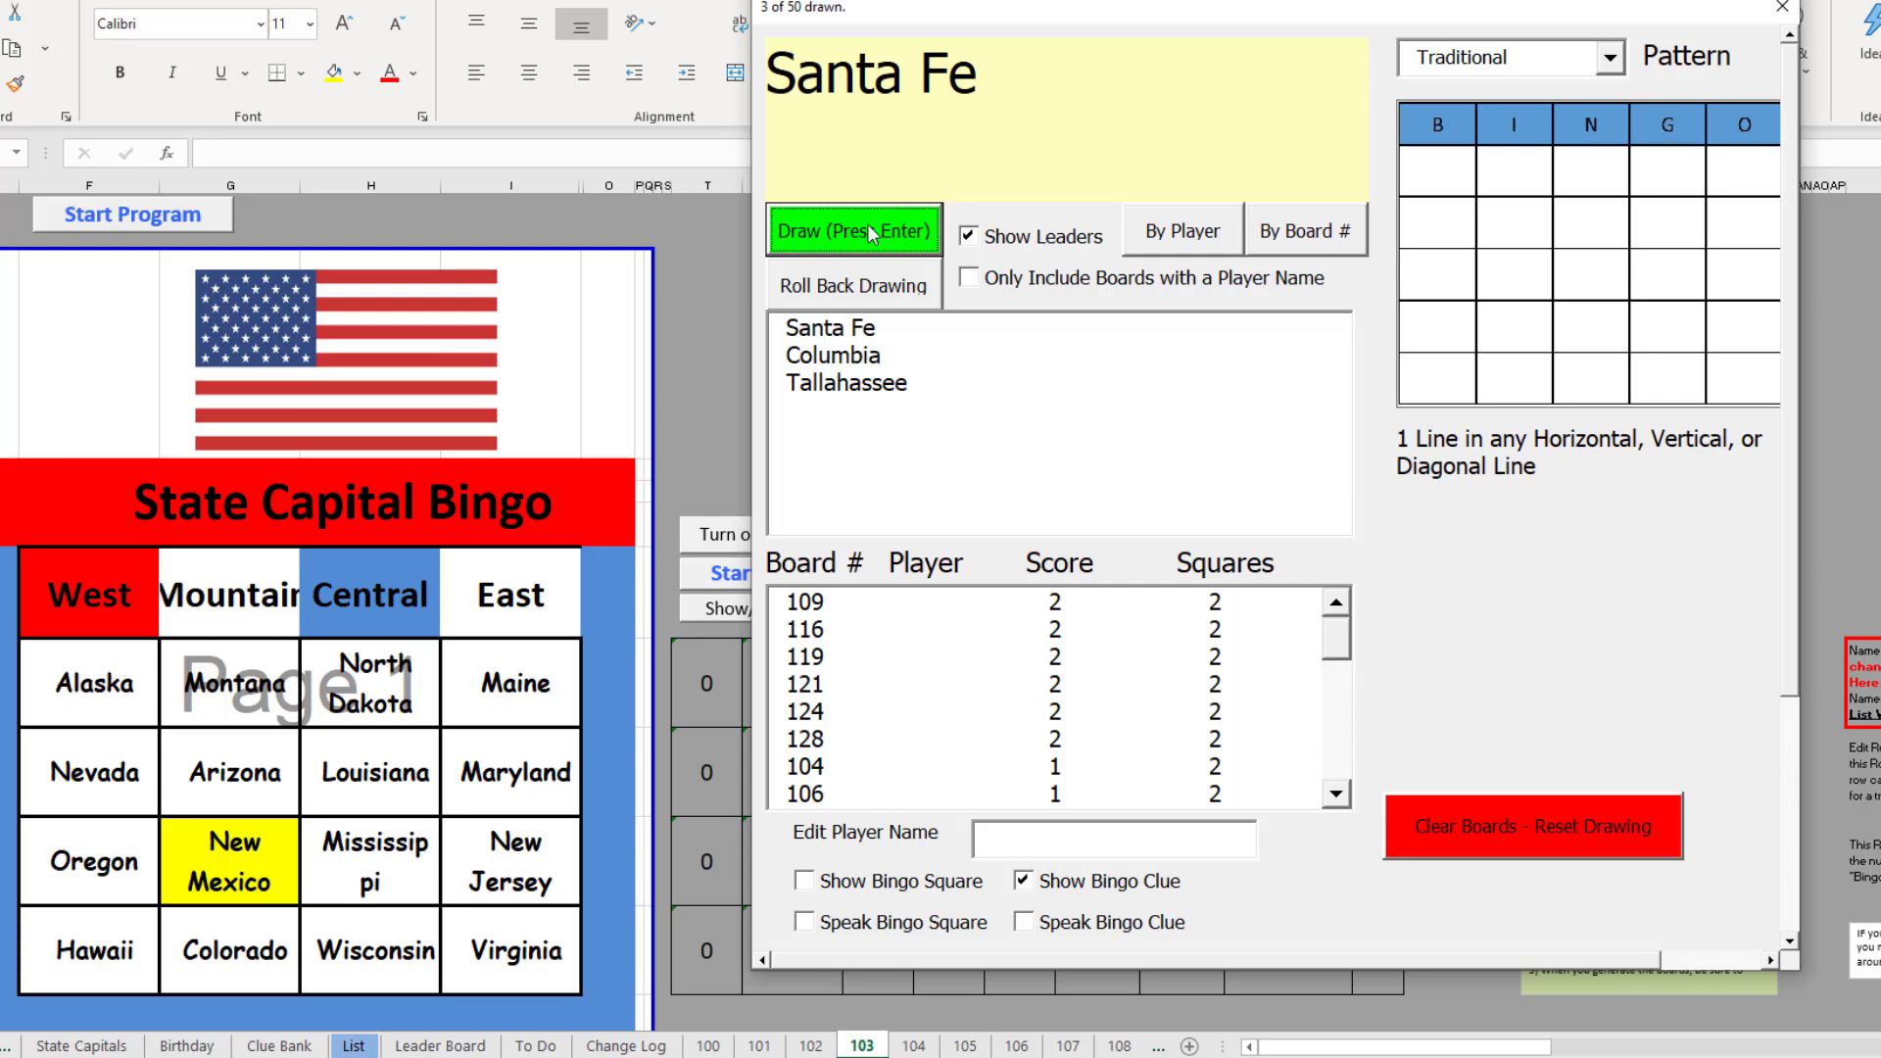
- Switch the drawing display from bingo clues to bingo squares and draw one more square
click(1025, 881)
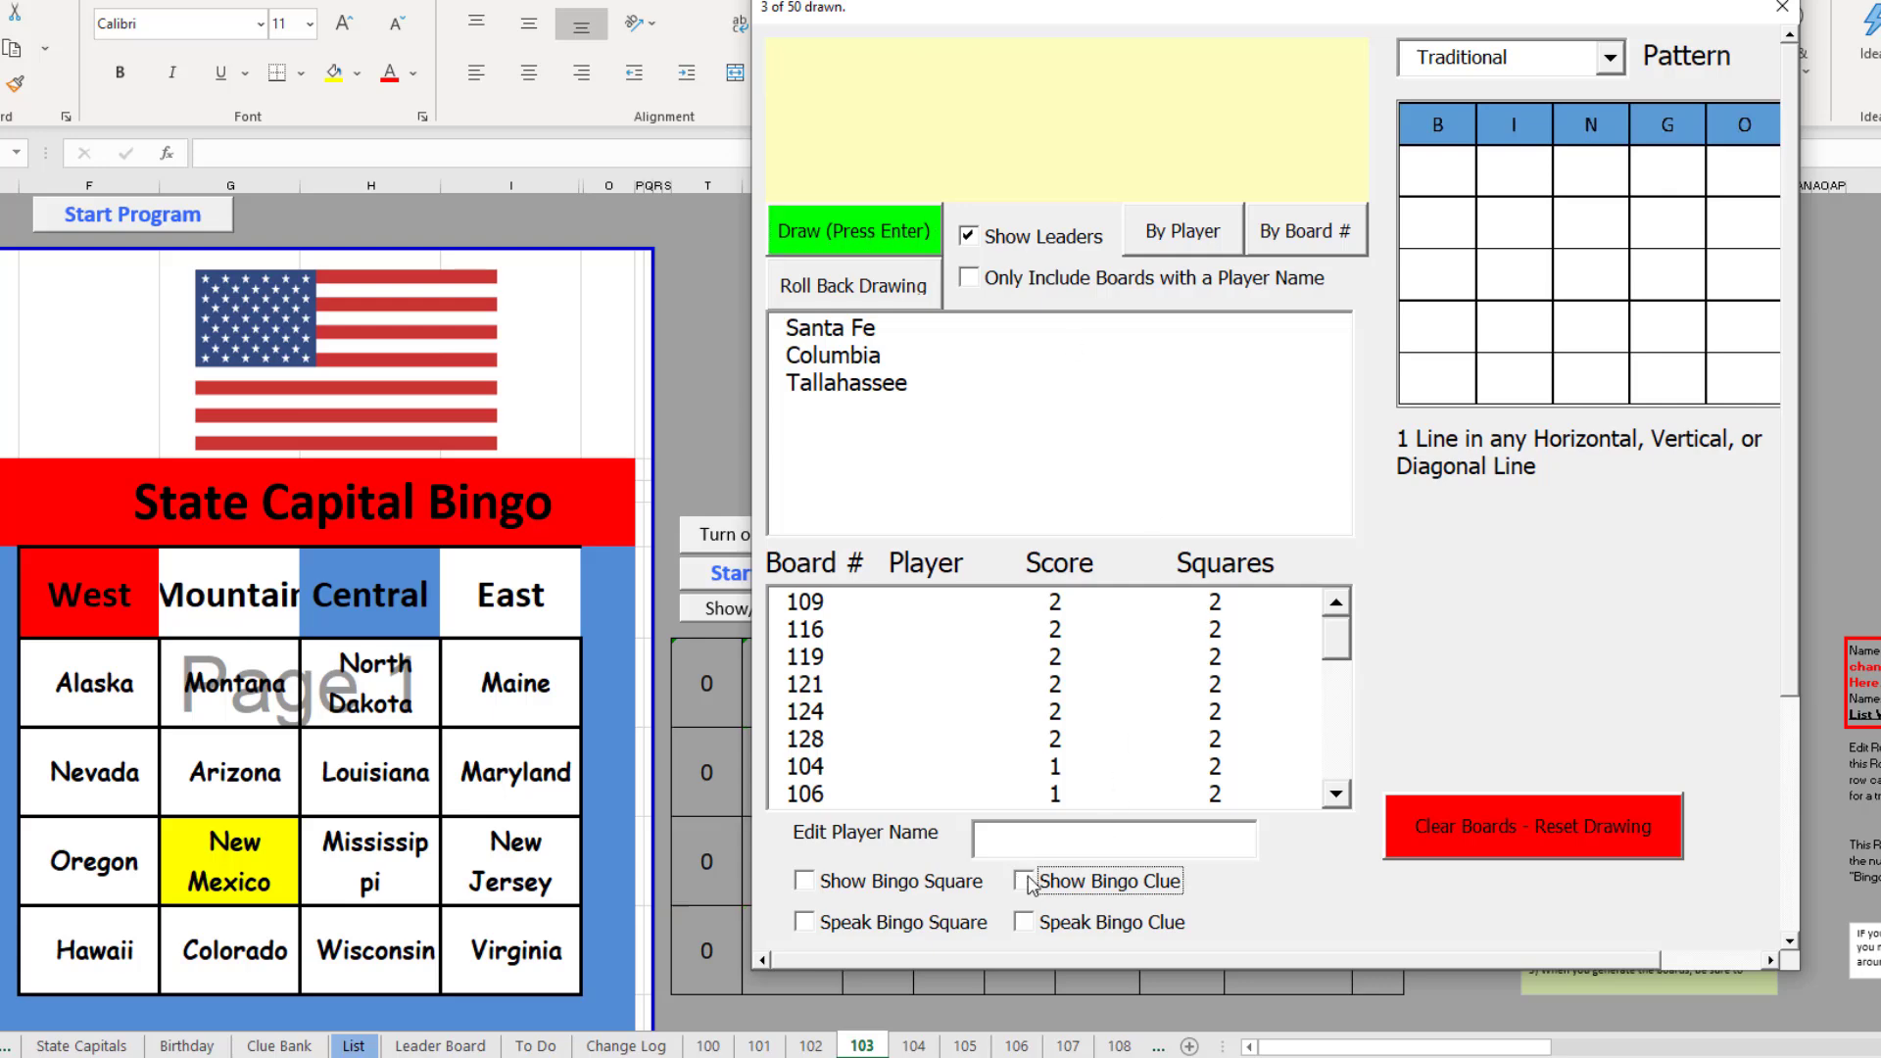
click(839, 883)
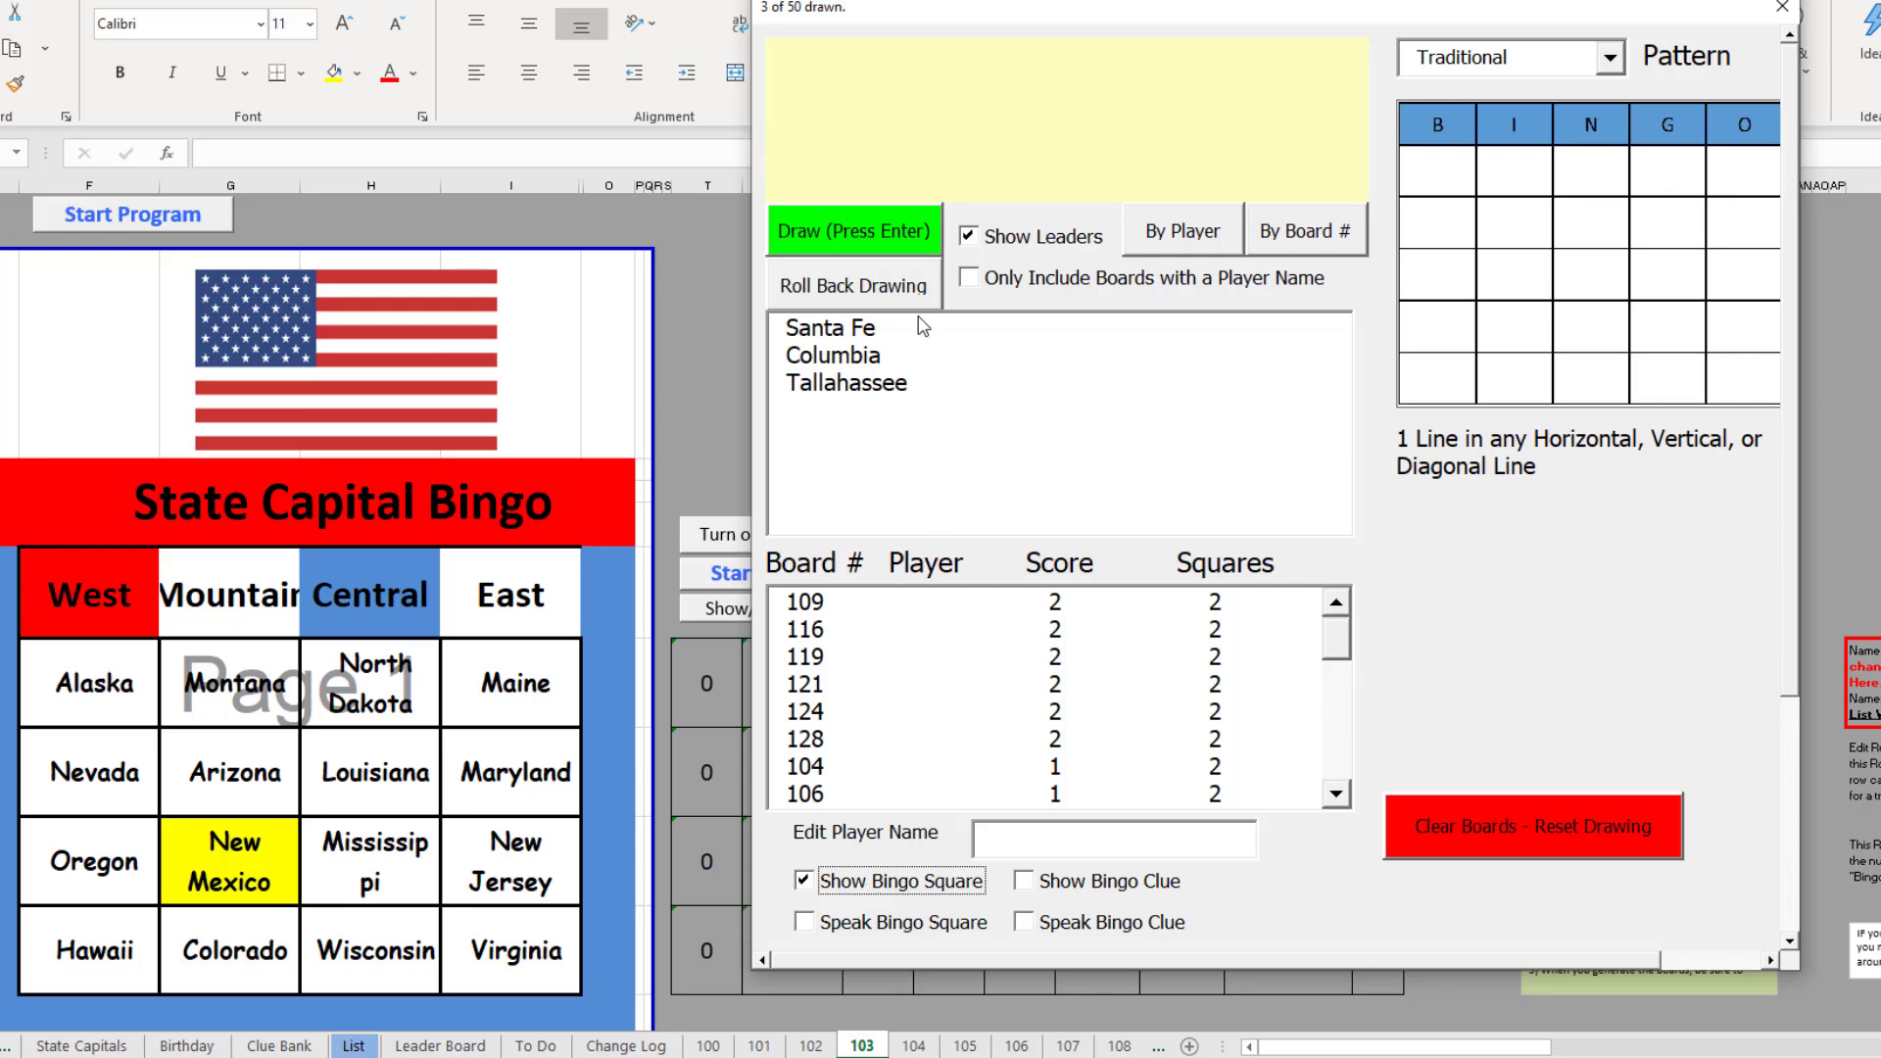
click(917, 241)
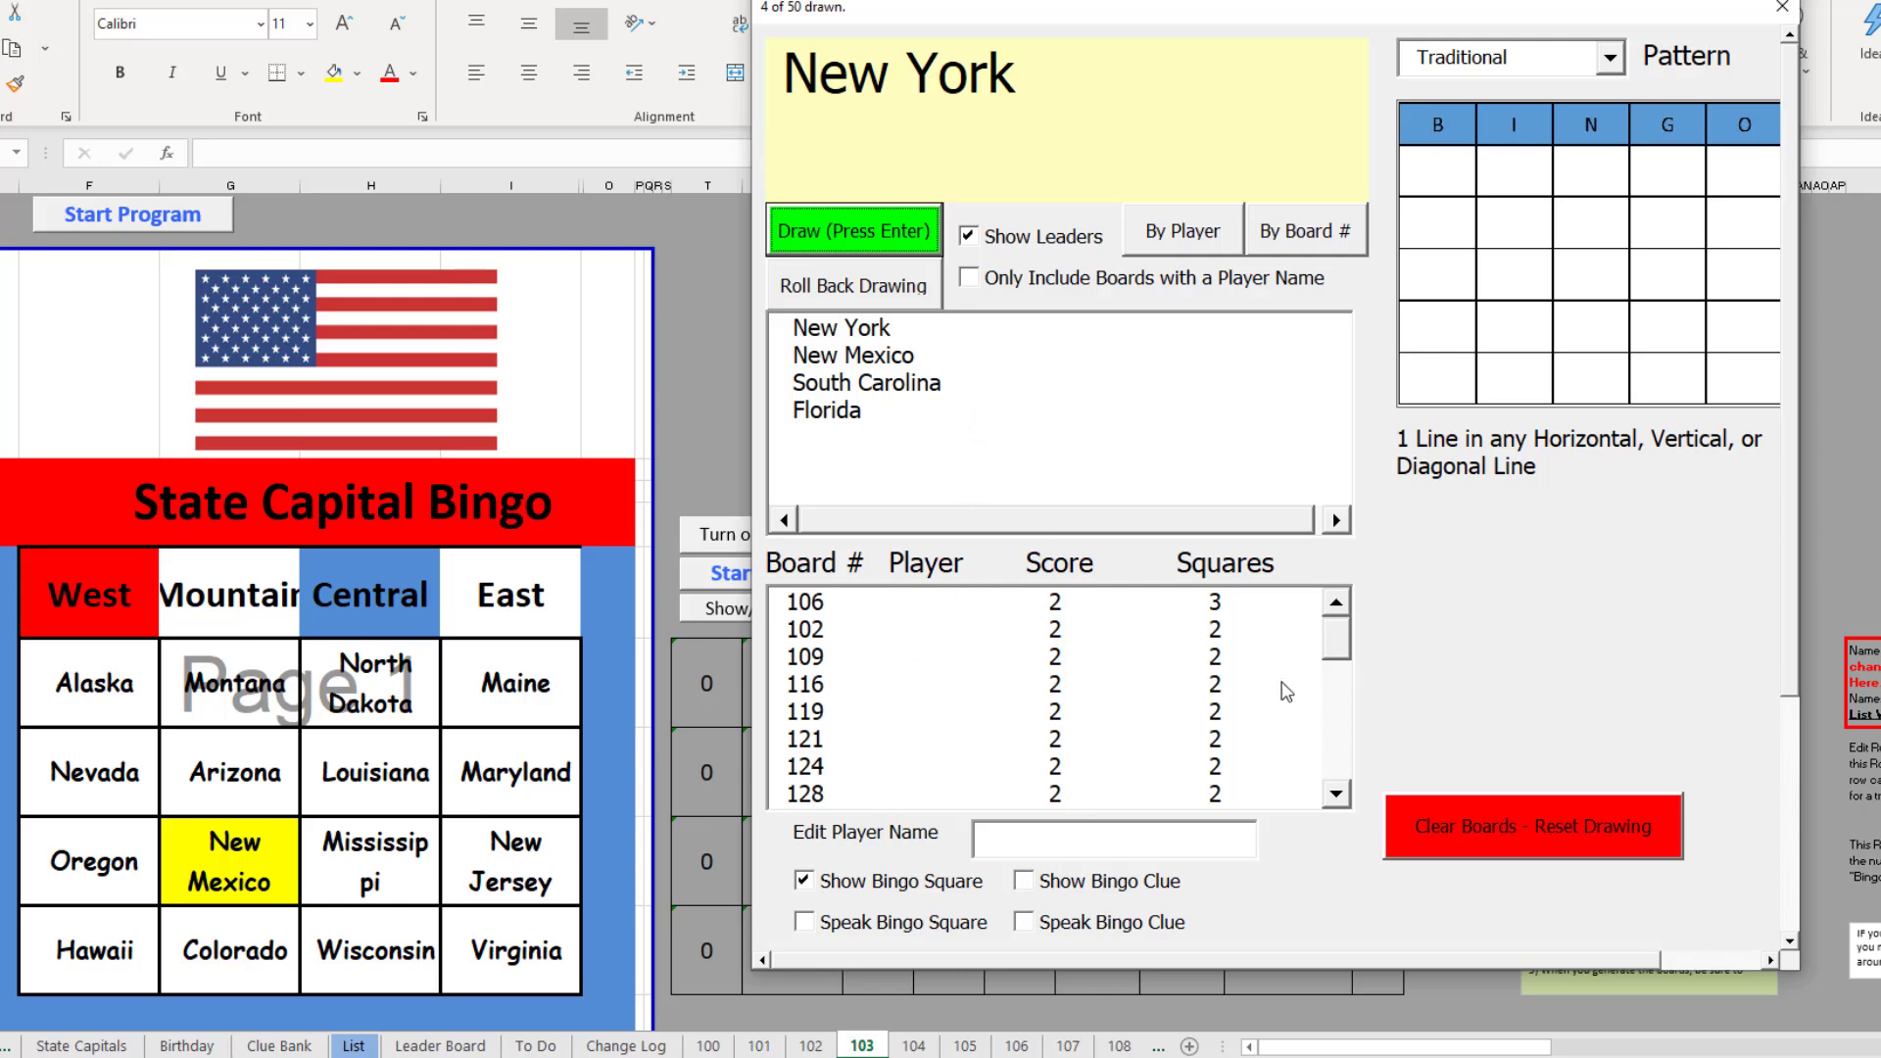
- Look over the leader list, and toggle Show Leaders off and on again
mouse_move(1336, 647)
mouse_down()
mouse_move(1340, 825)
mouse_move(1344, 629)
mouse_up()
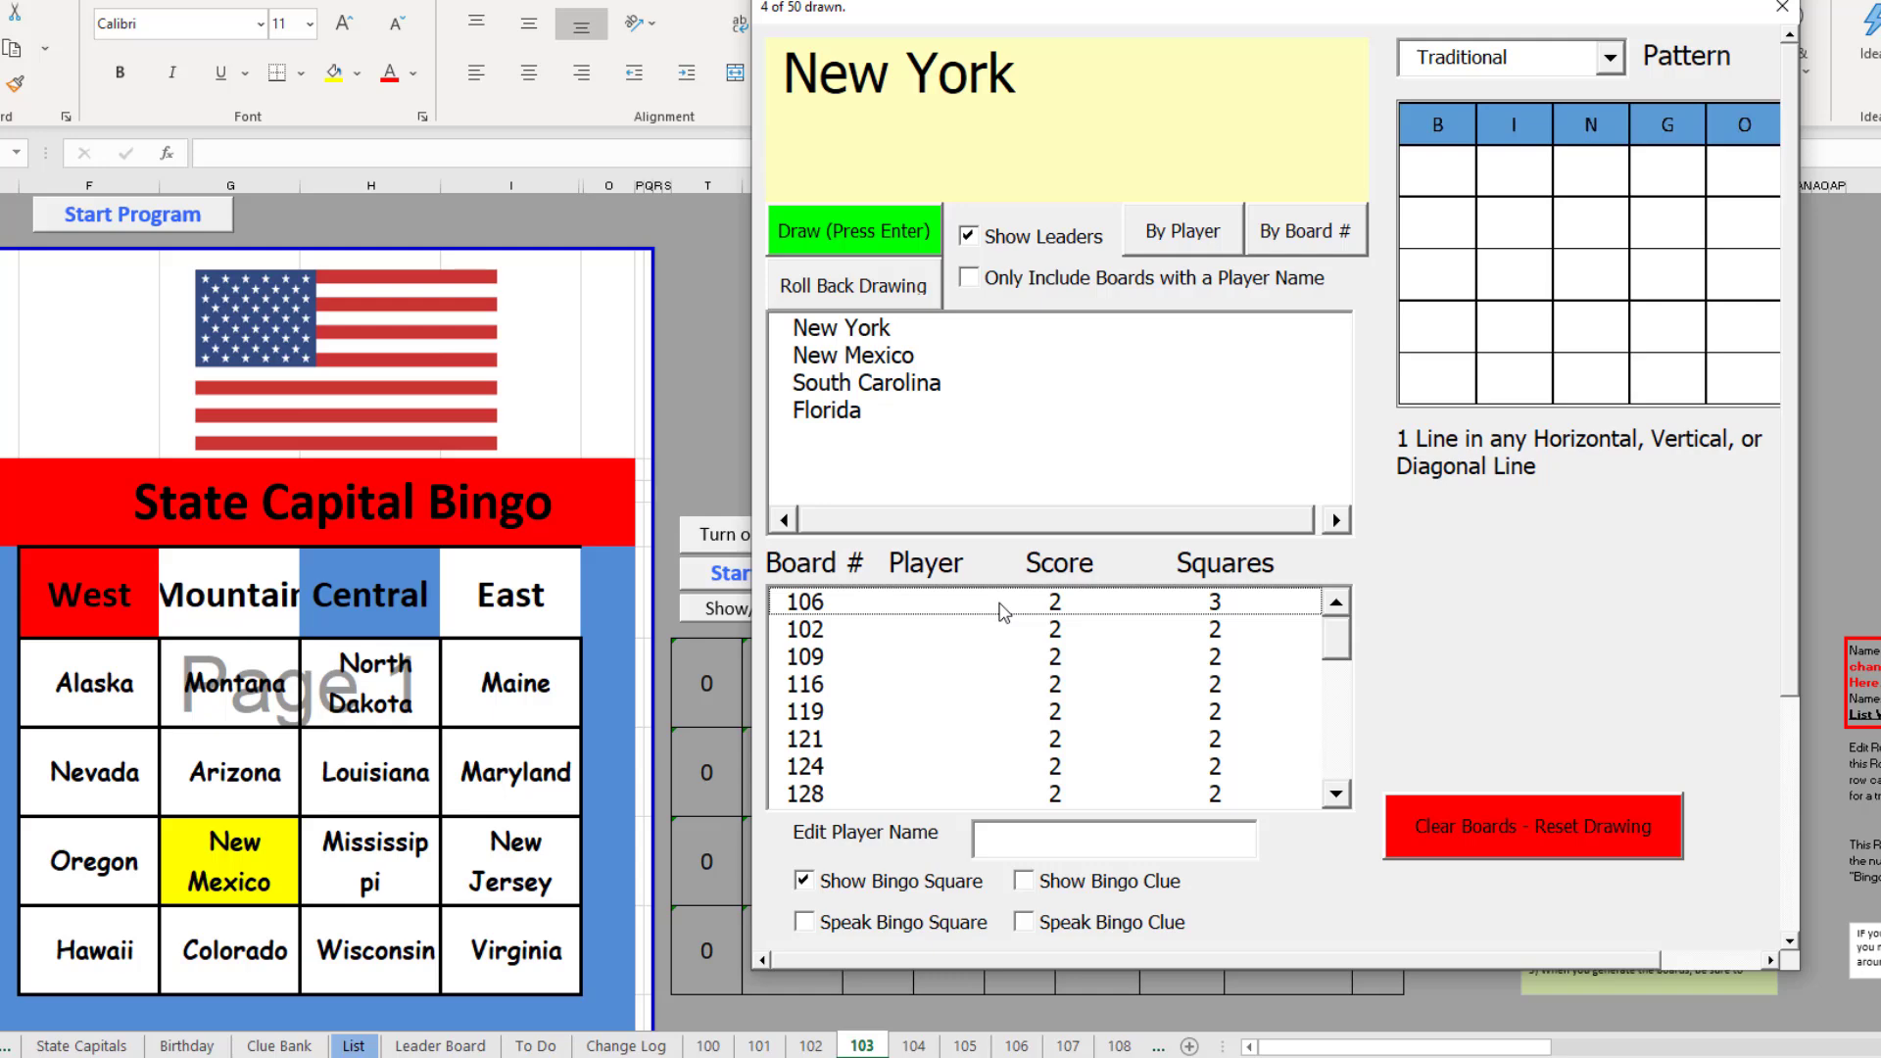
click(970, 236)
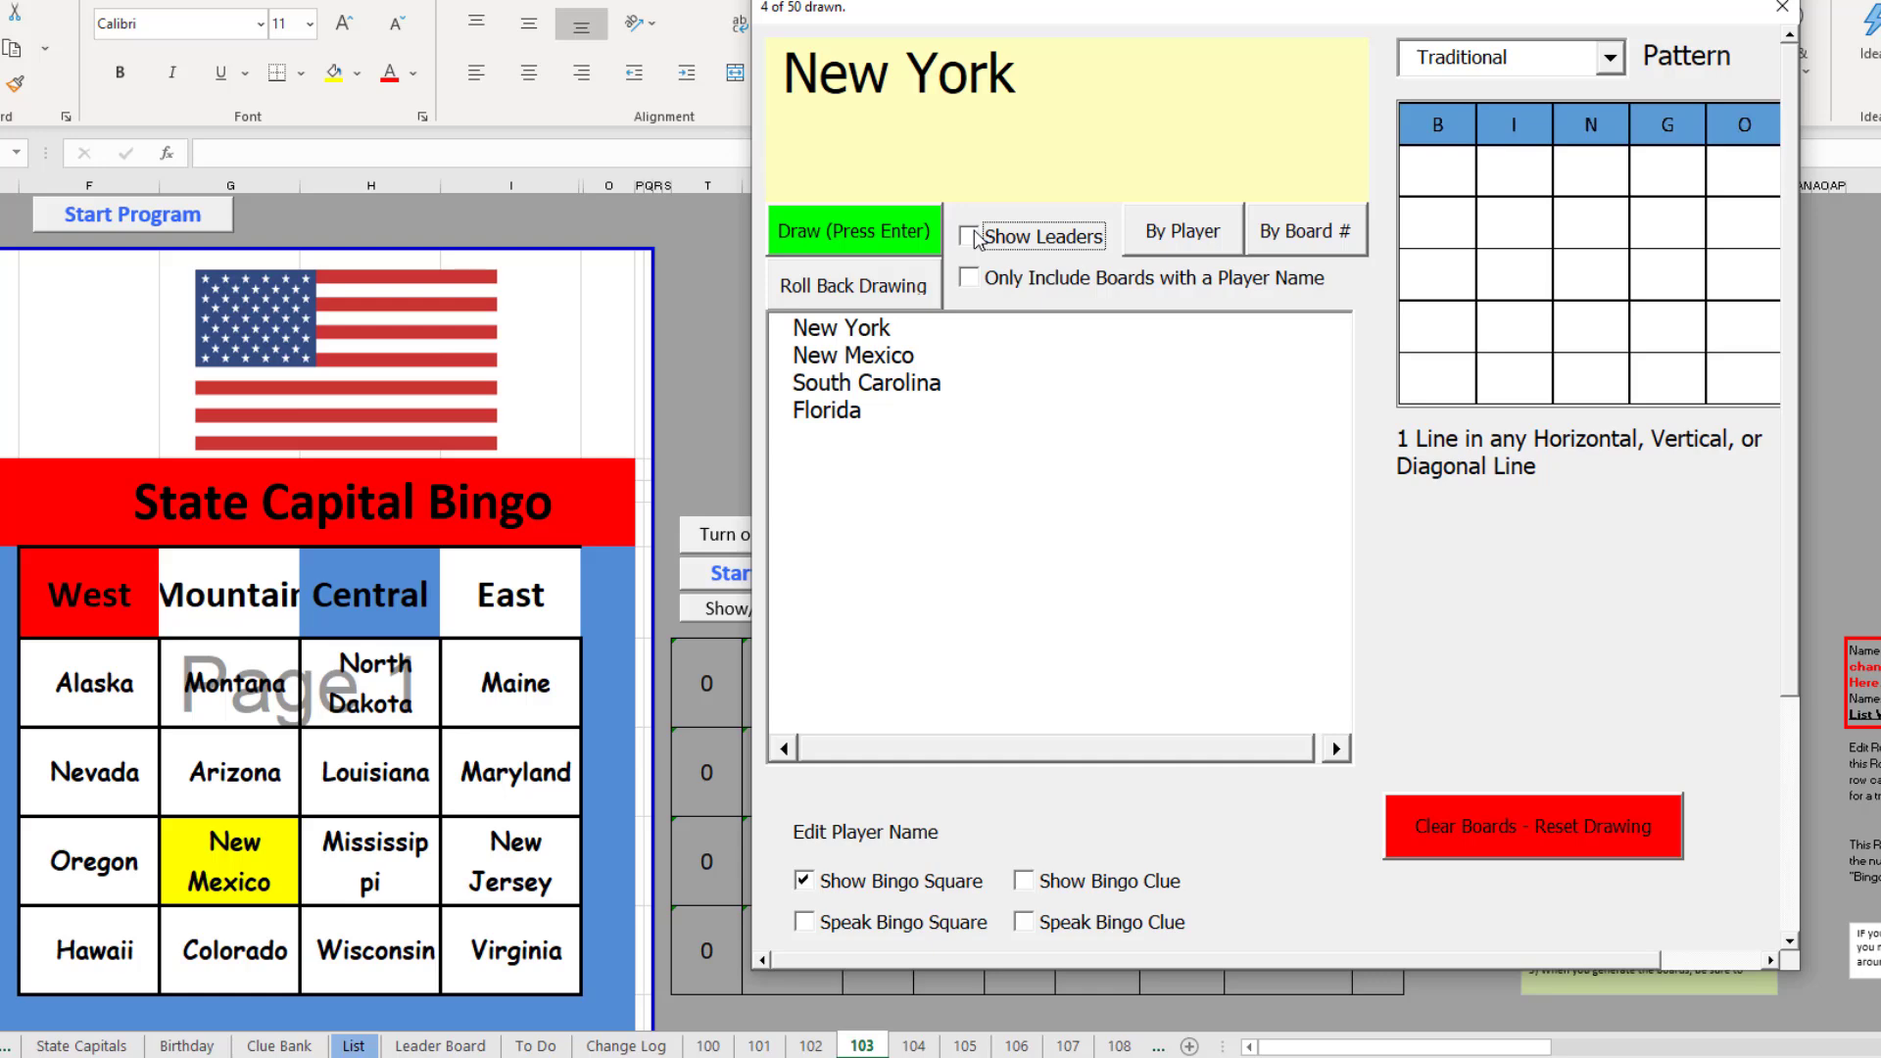
click(970, 237)
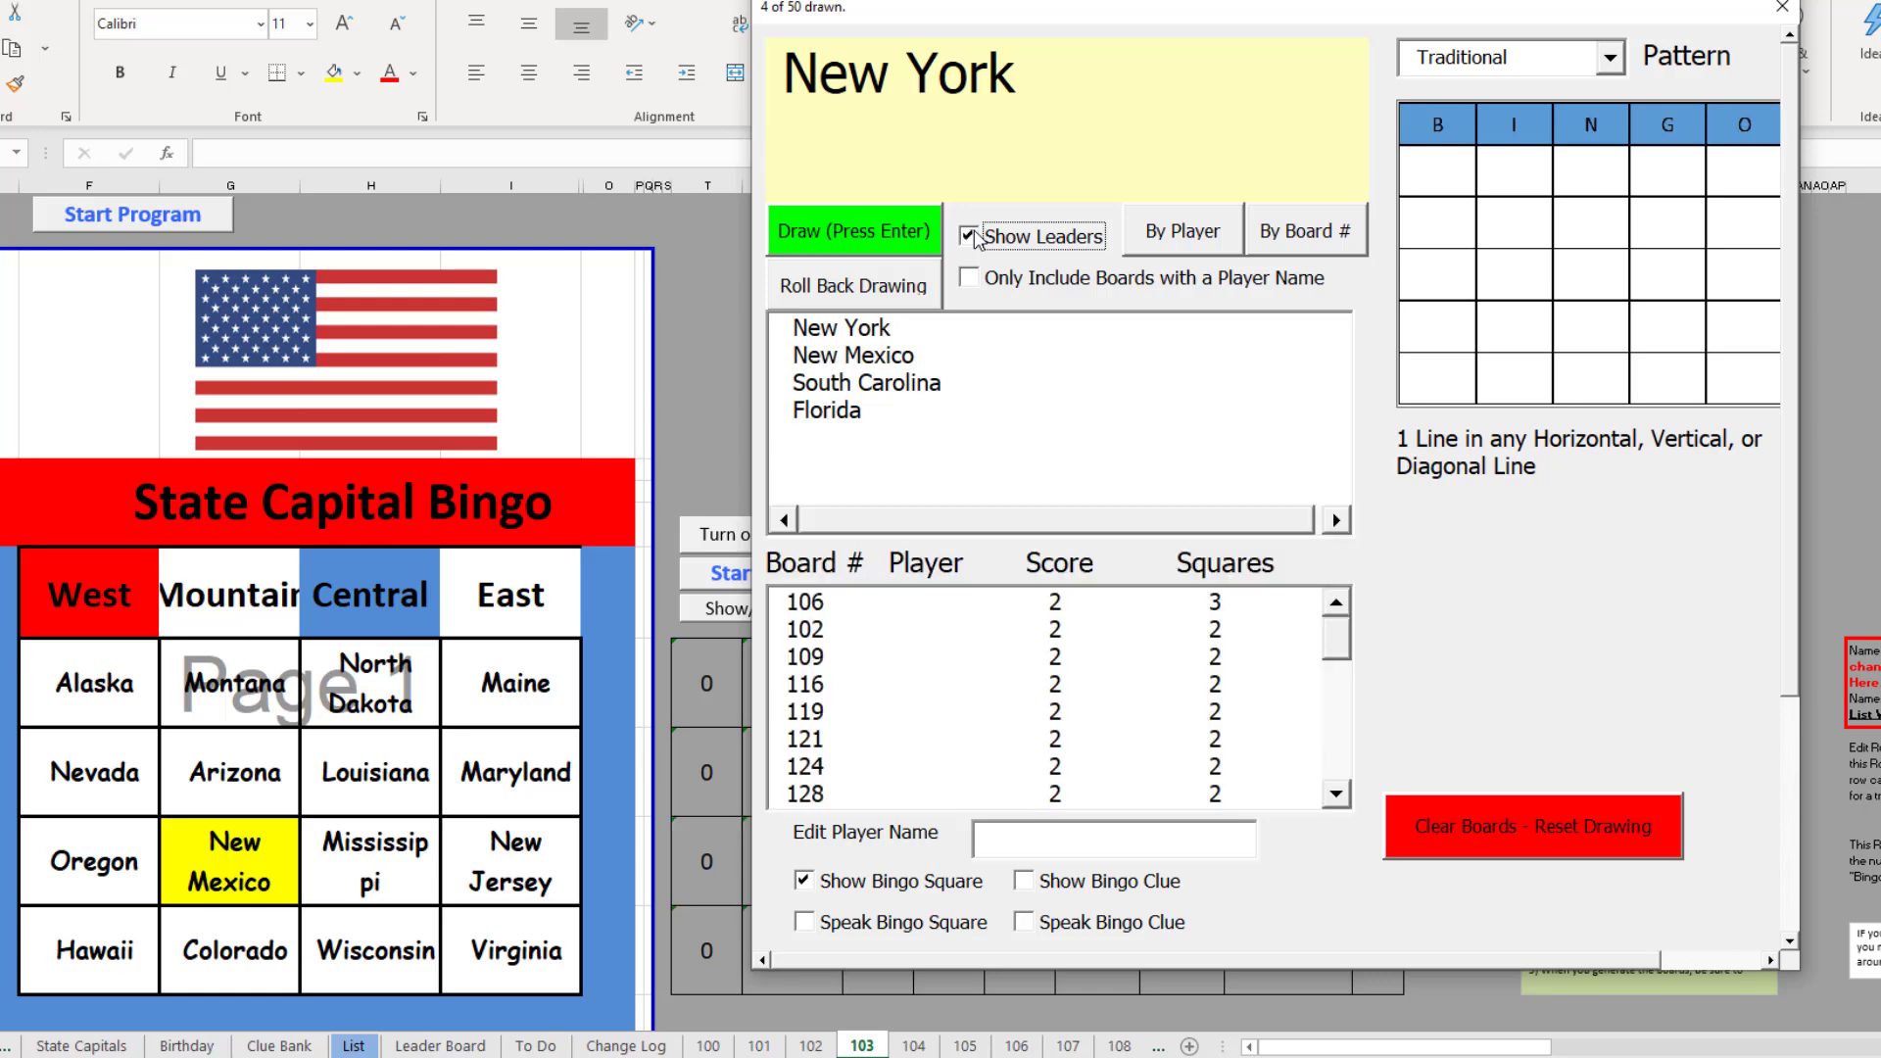
- Enter a player name for each of boards 106, 102 and 116 in the leader list
click(961, 604)
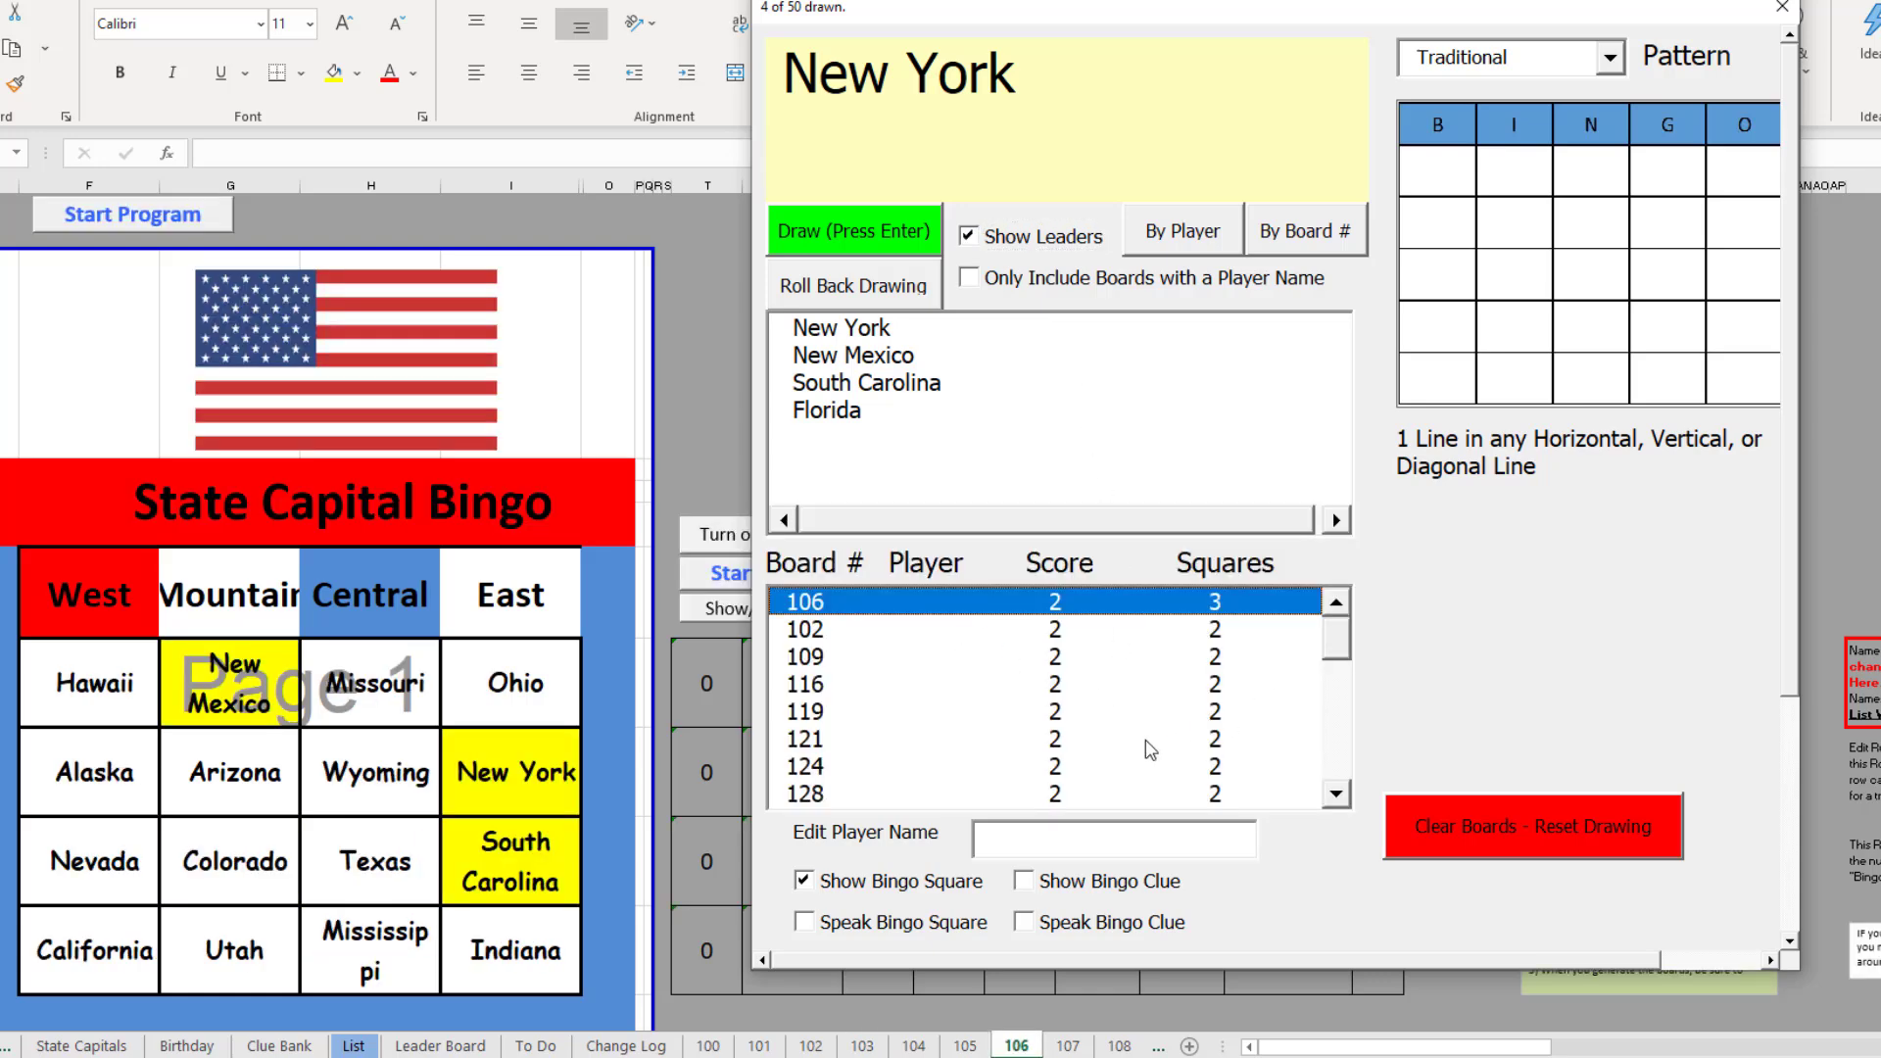
click(977, 843)
text(Bill)
click(989, 629)
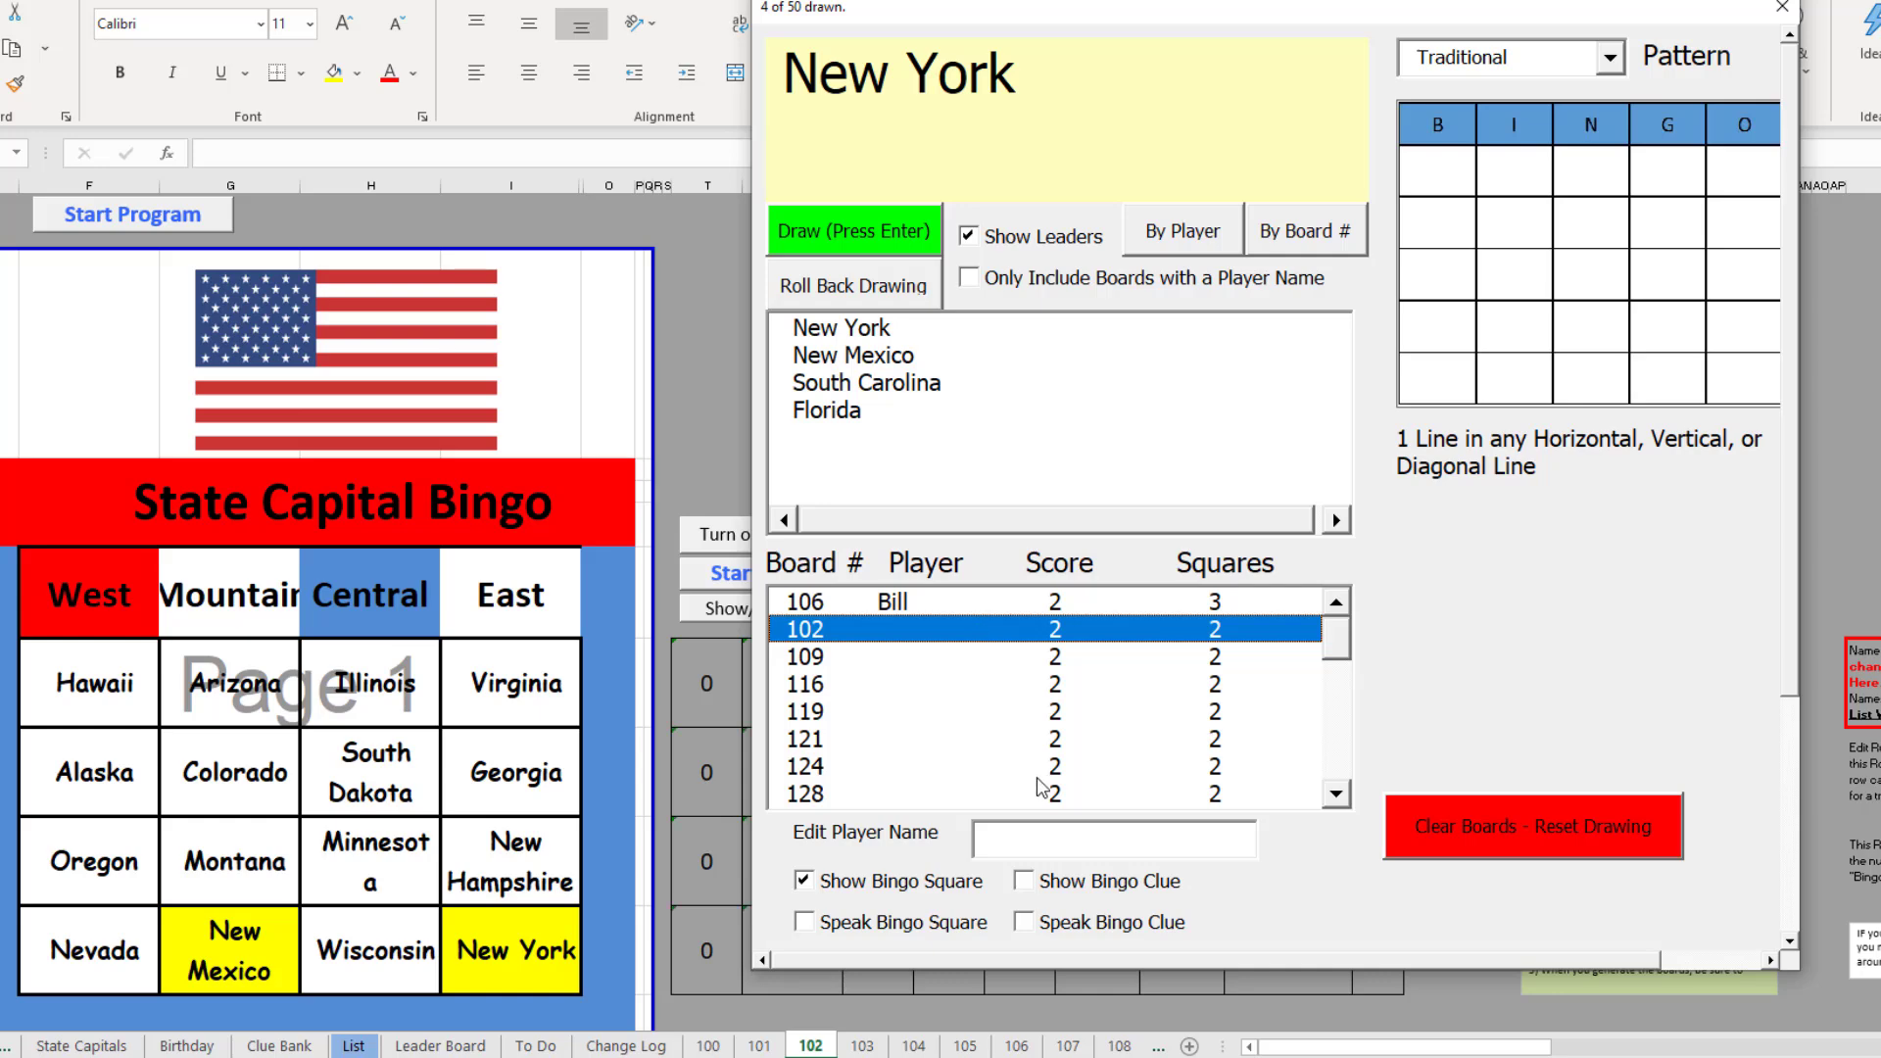
text(Sally)
click(926, 683)
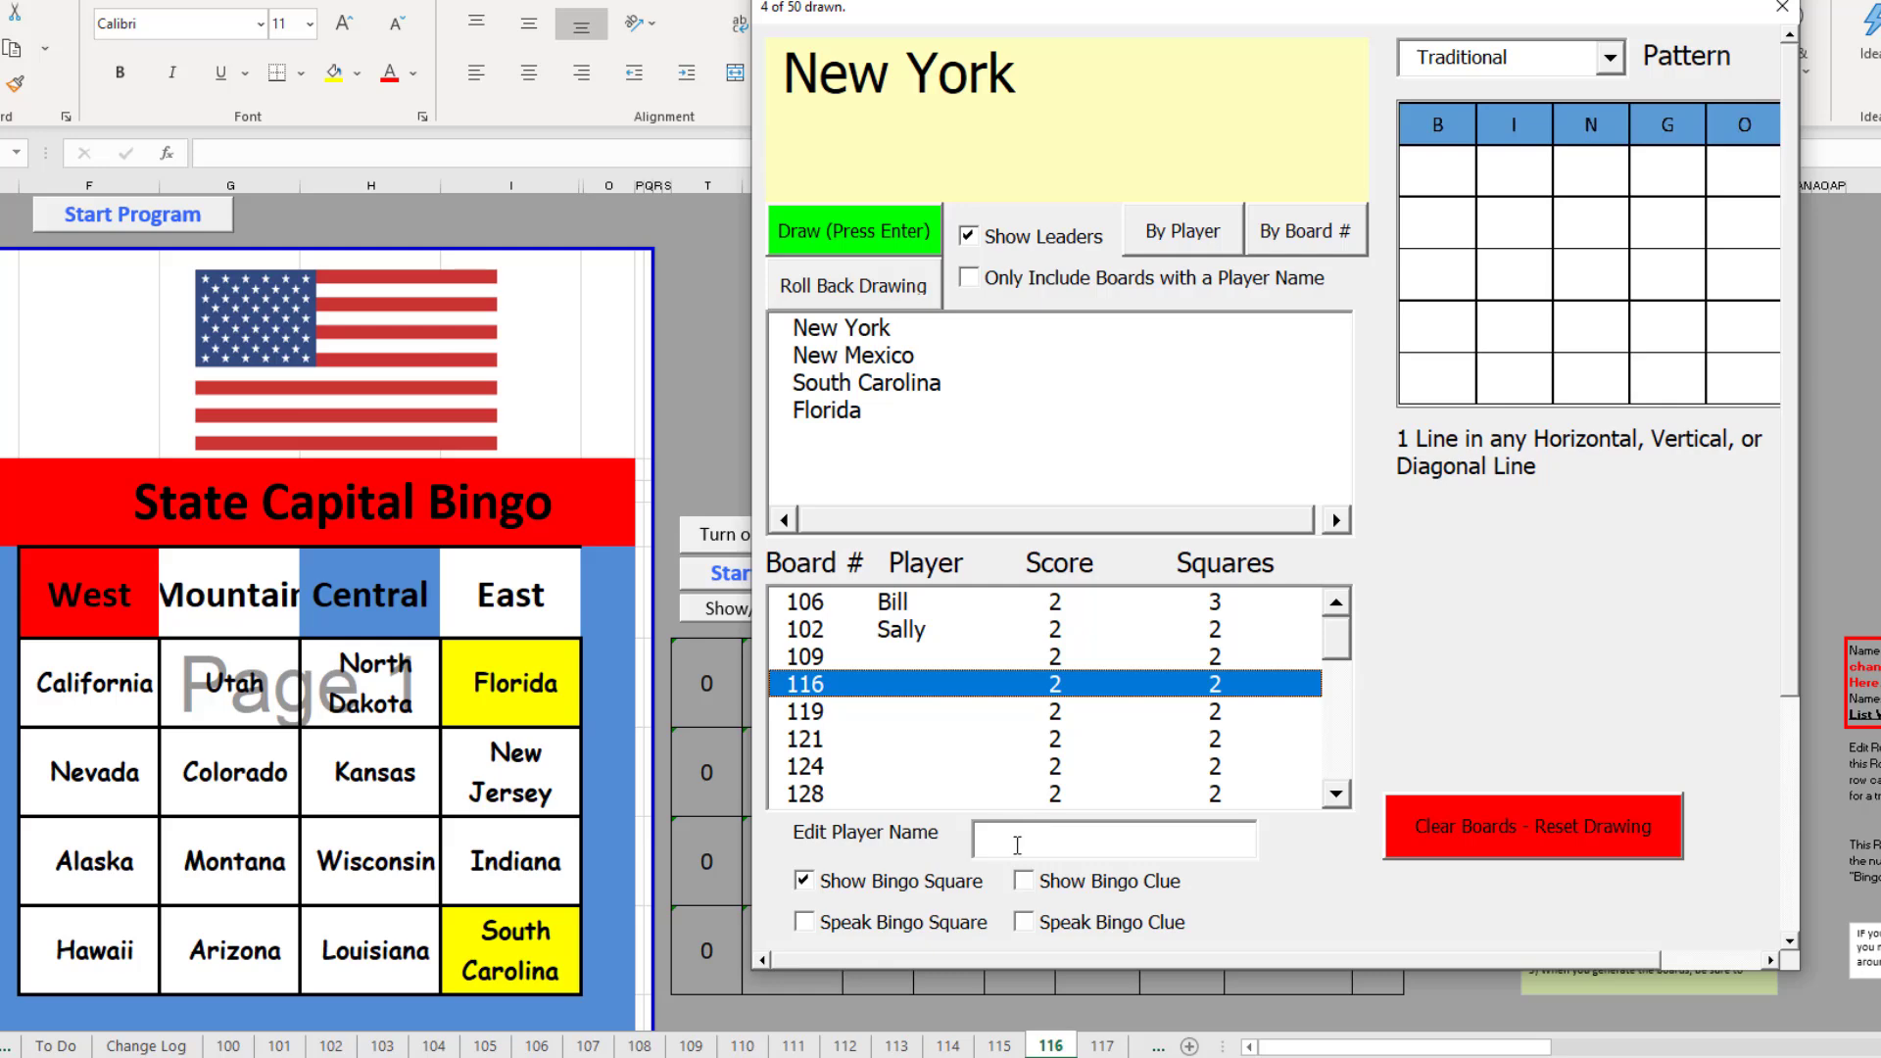
text(Steve)
click(1196, 630)
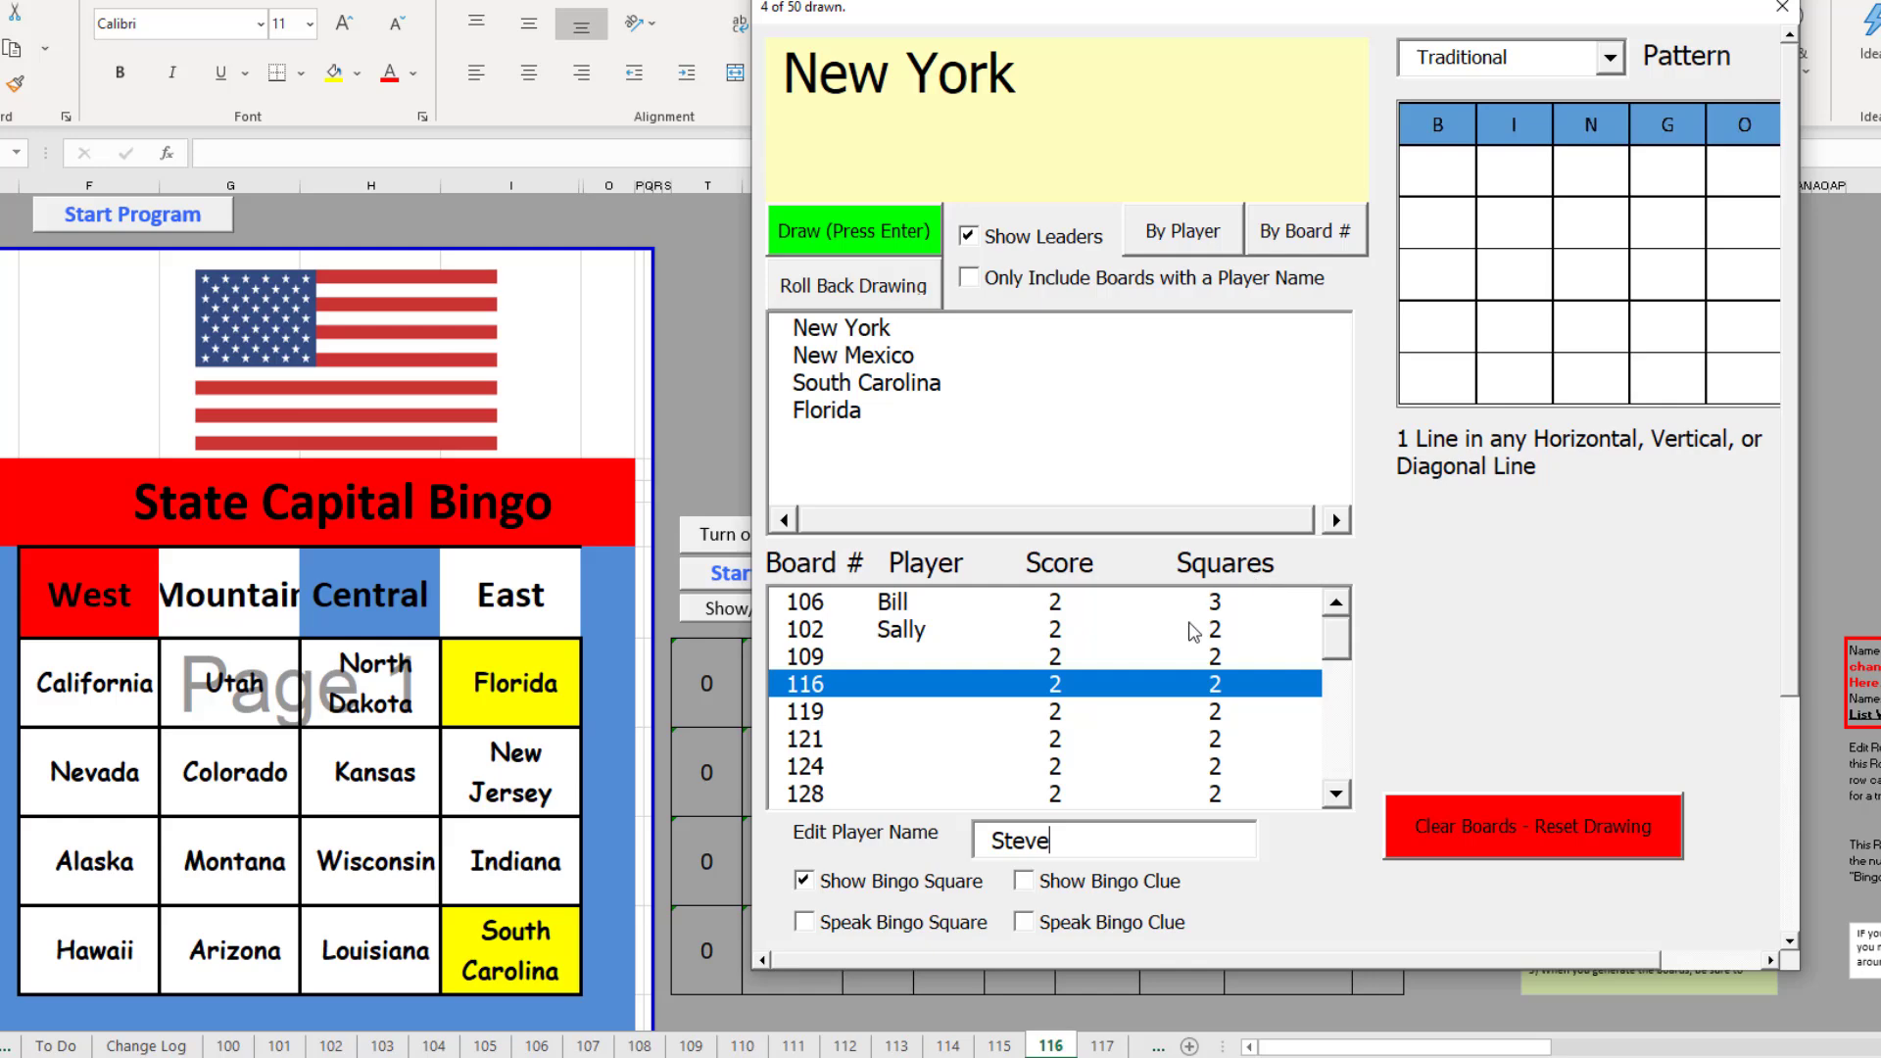
- Restrict the leader list to boards with a player name and draw three more squares
click(970, 282)
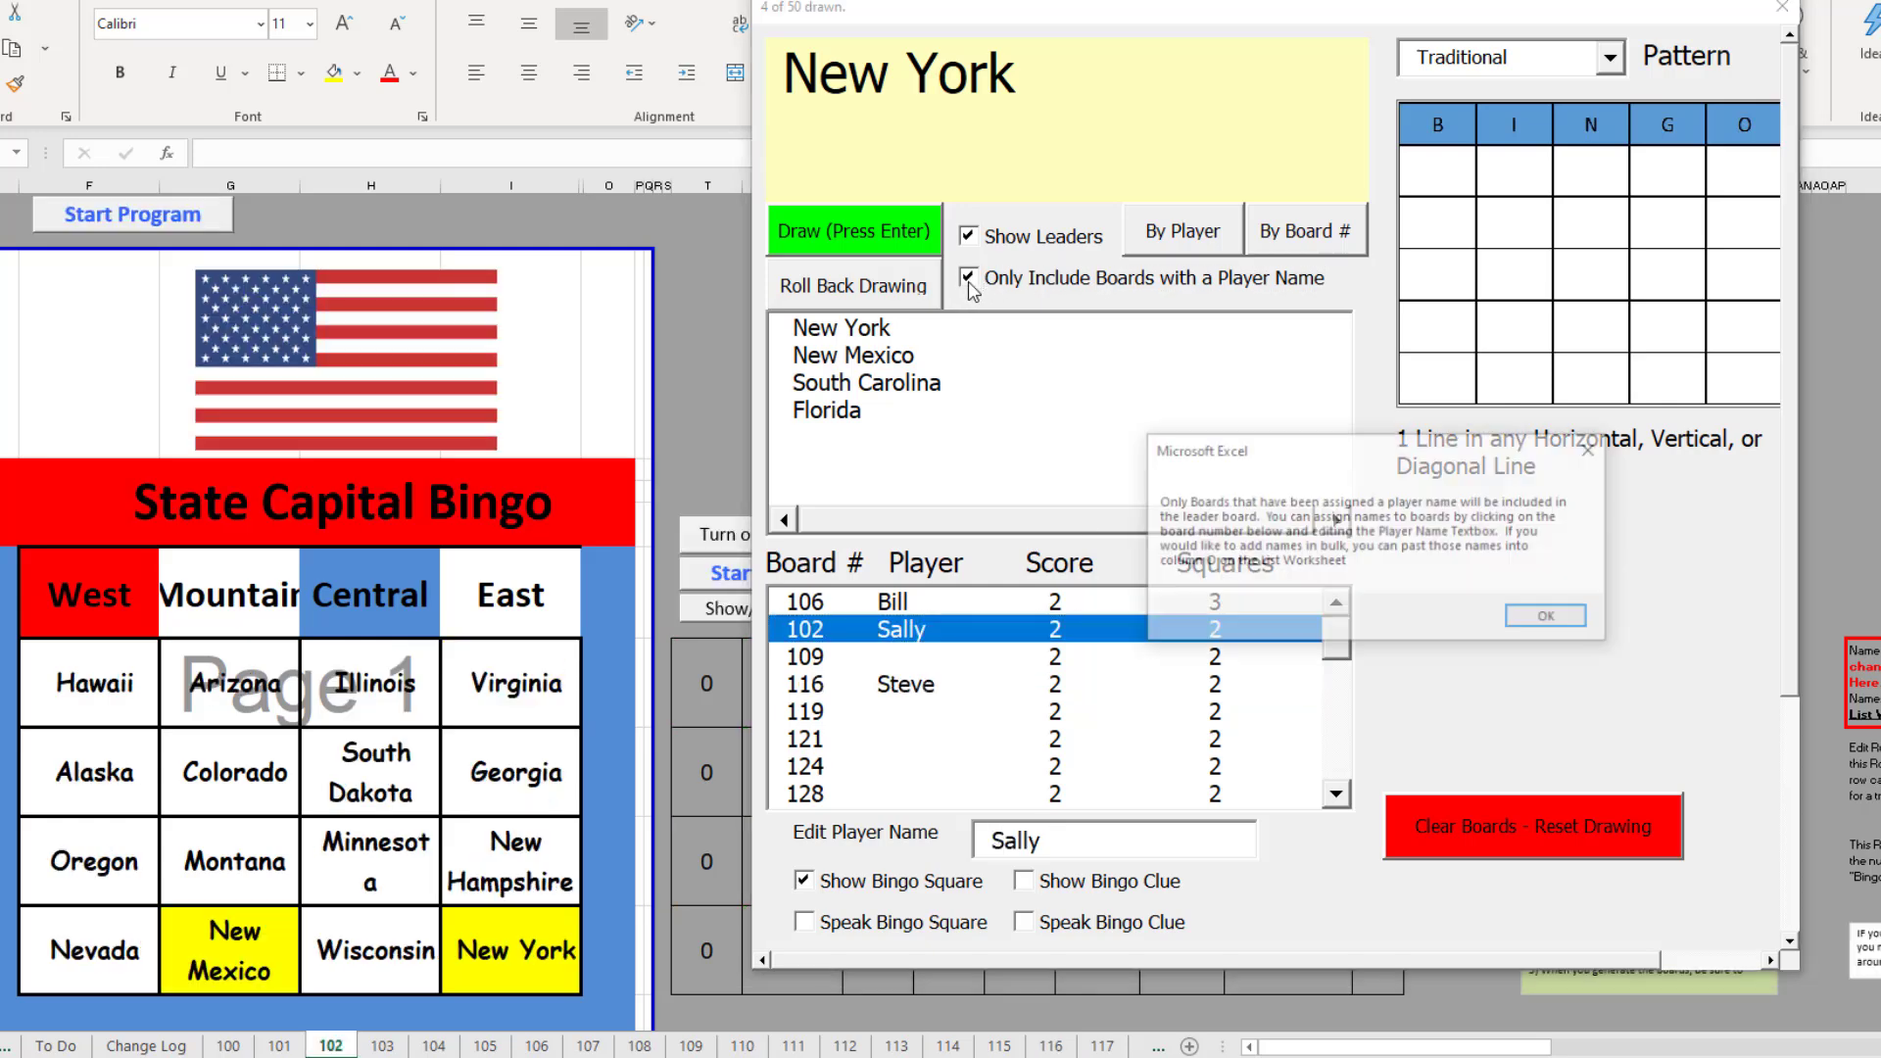
click(1579, 624)
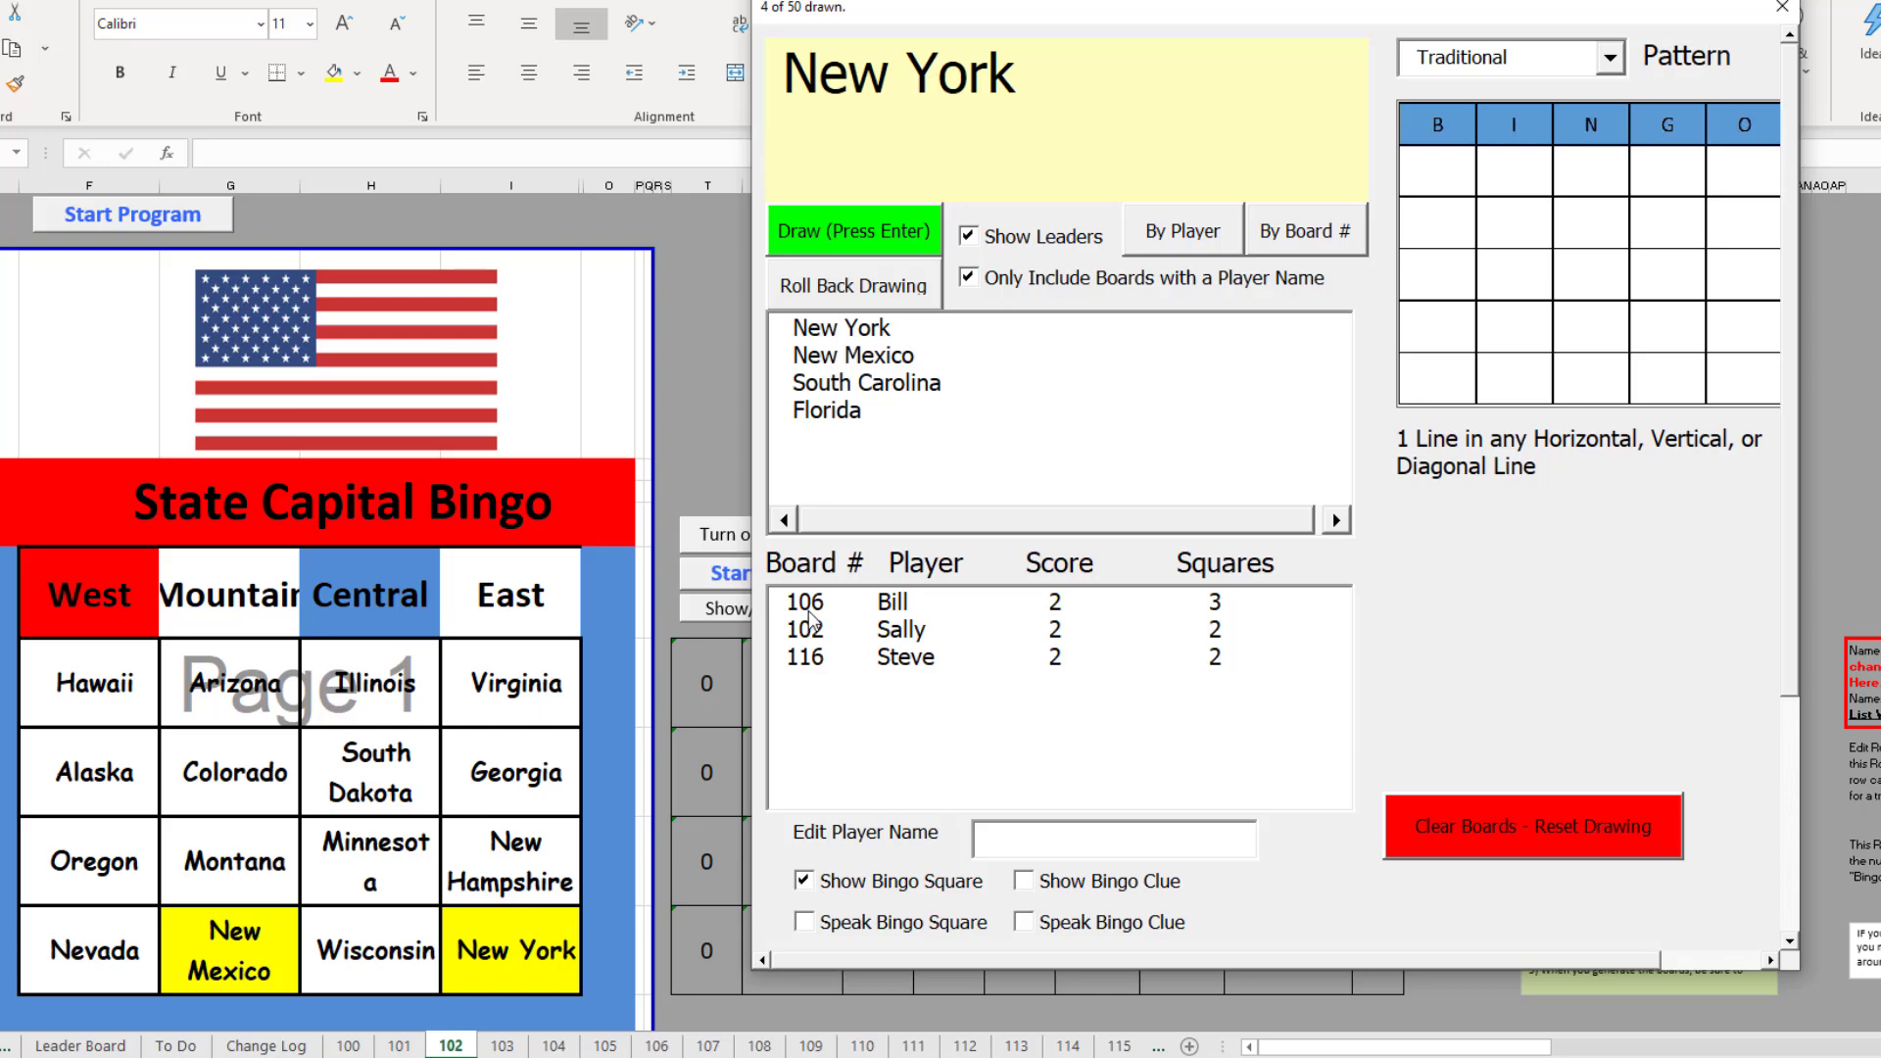
click(845, 239)
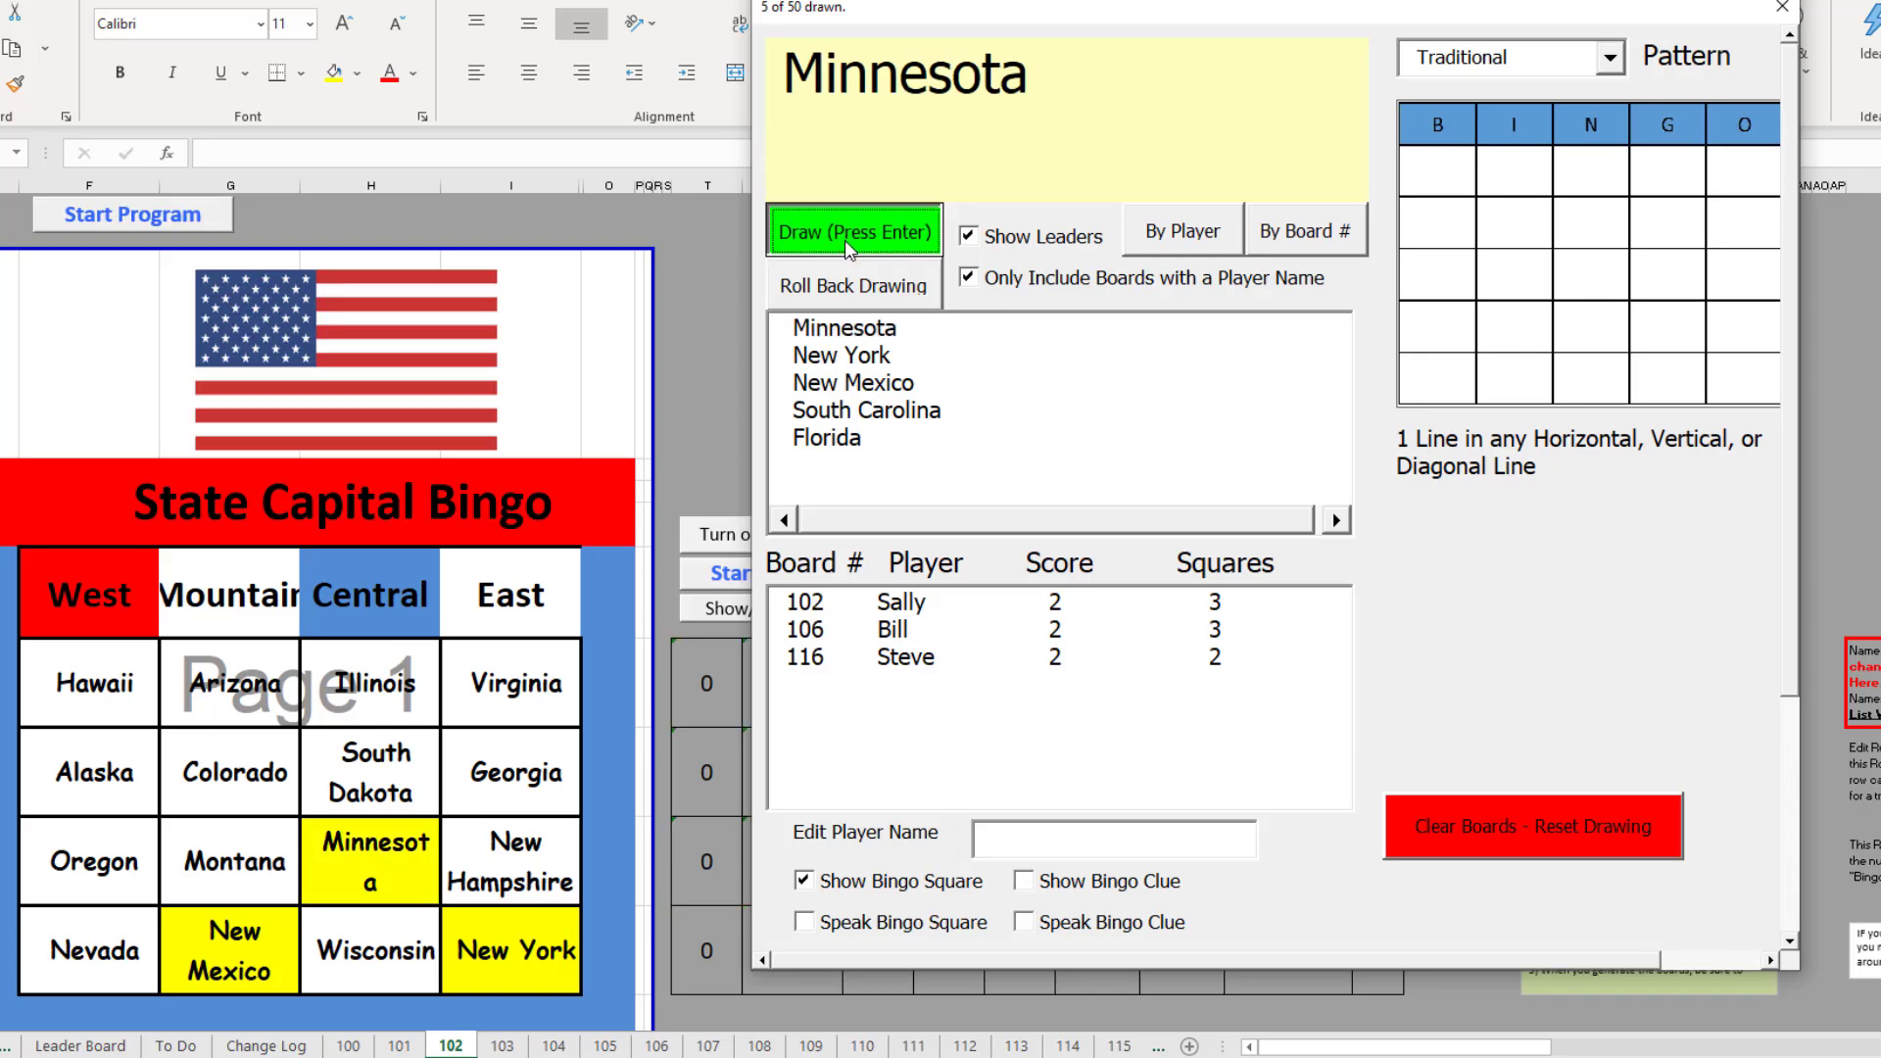
click(844, 239)
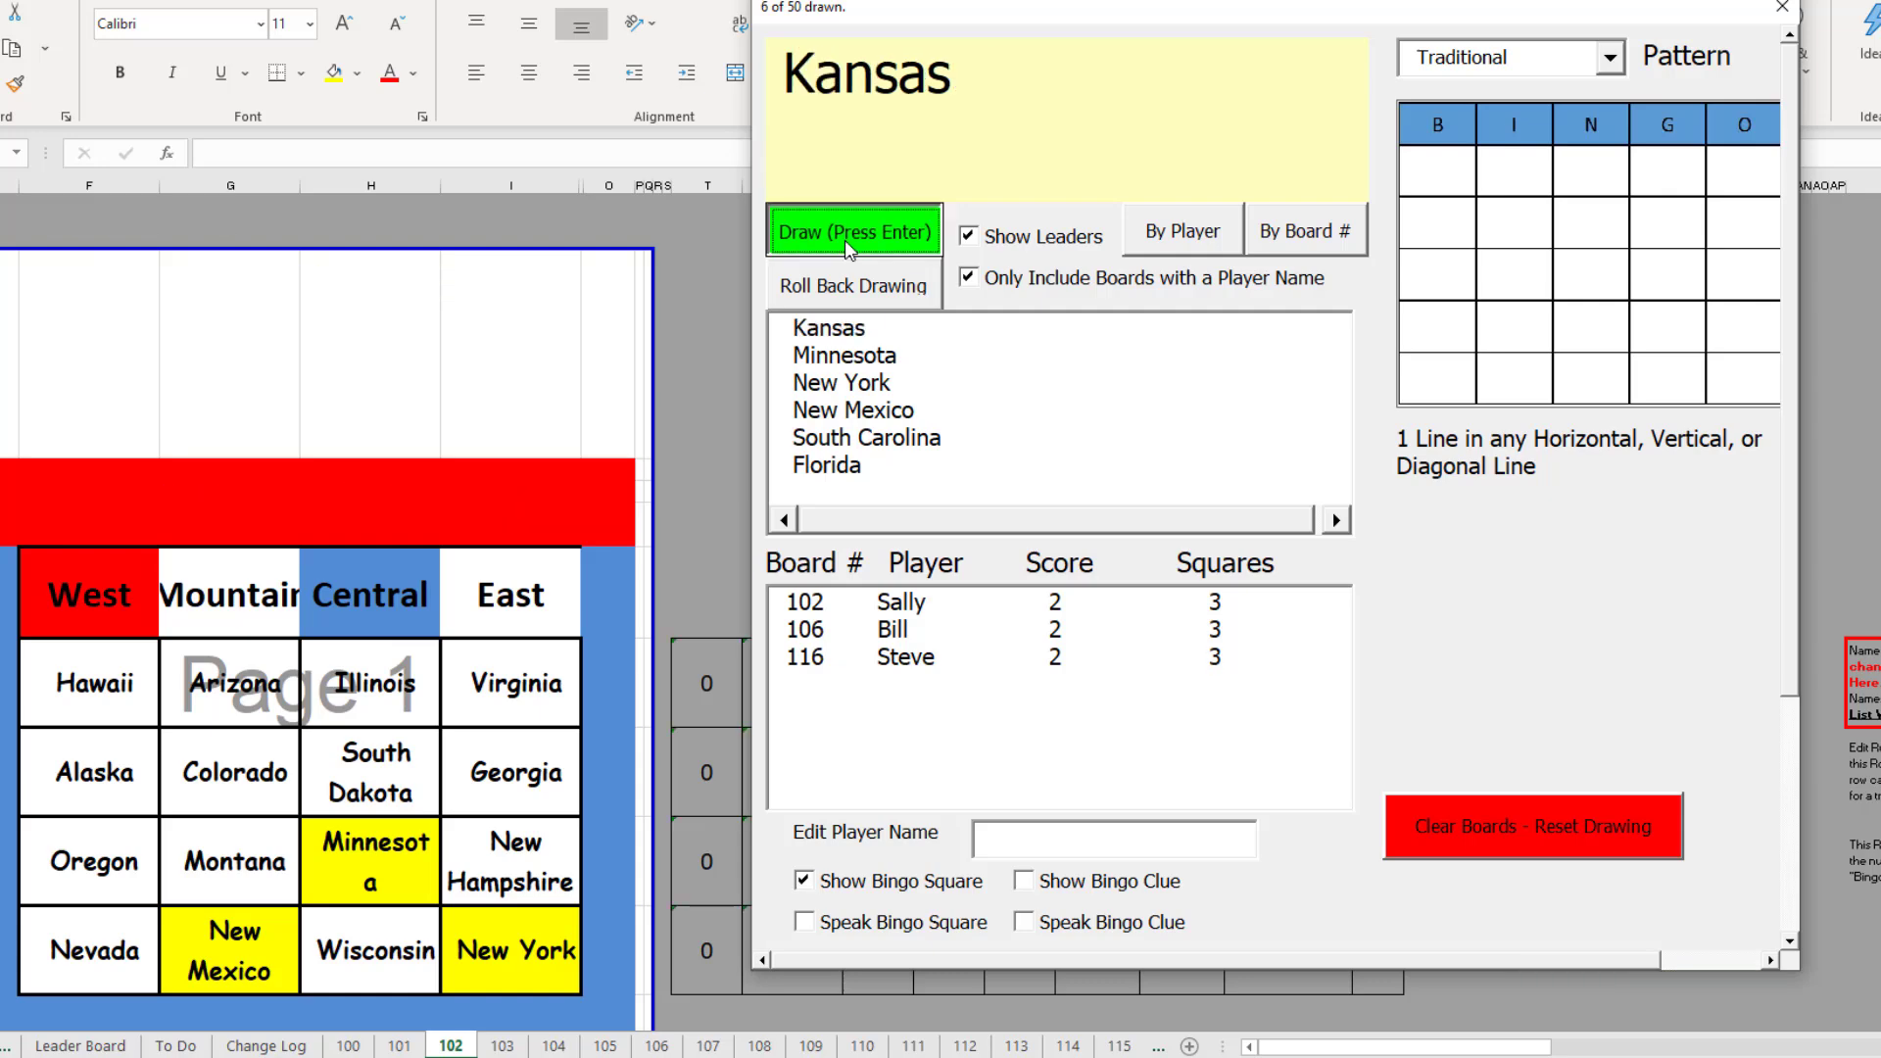
click(845, 239)
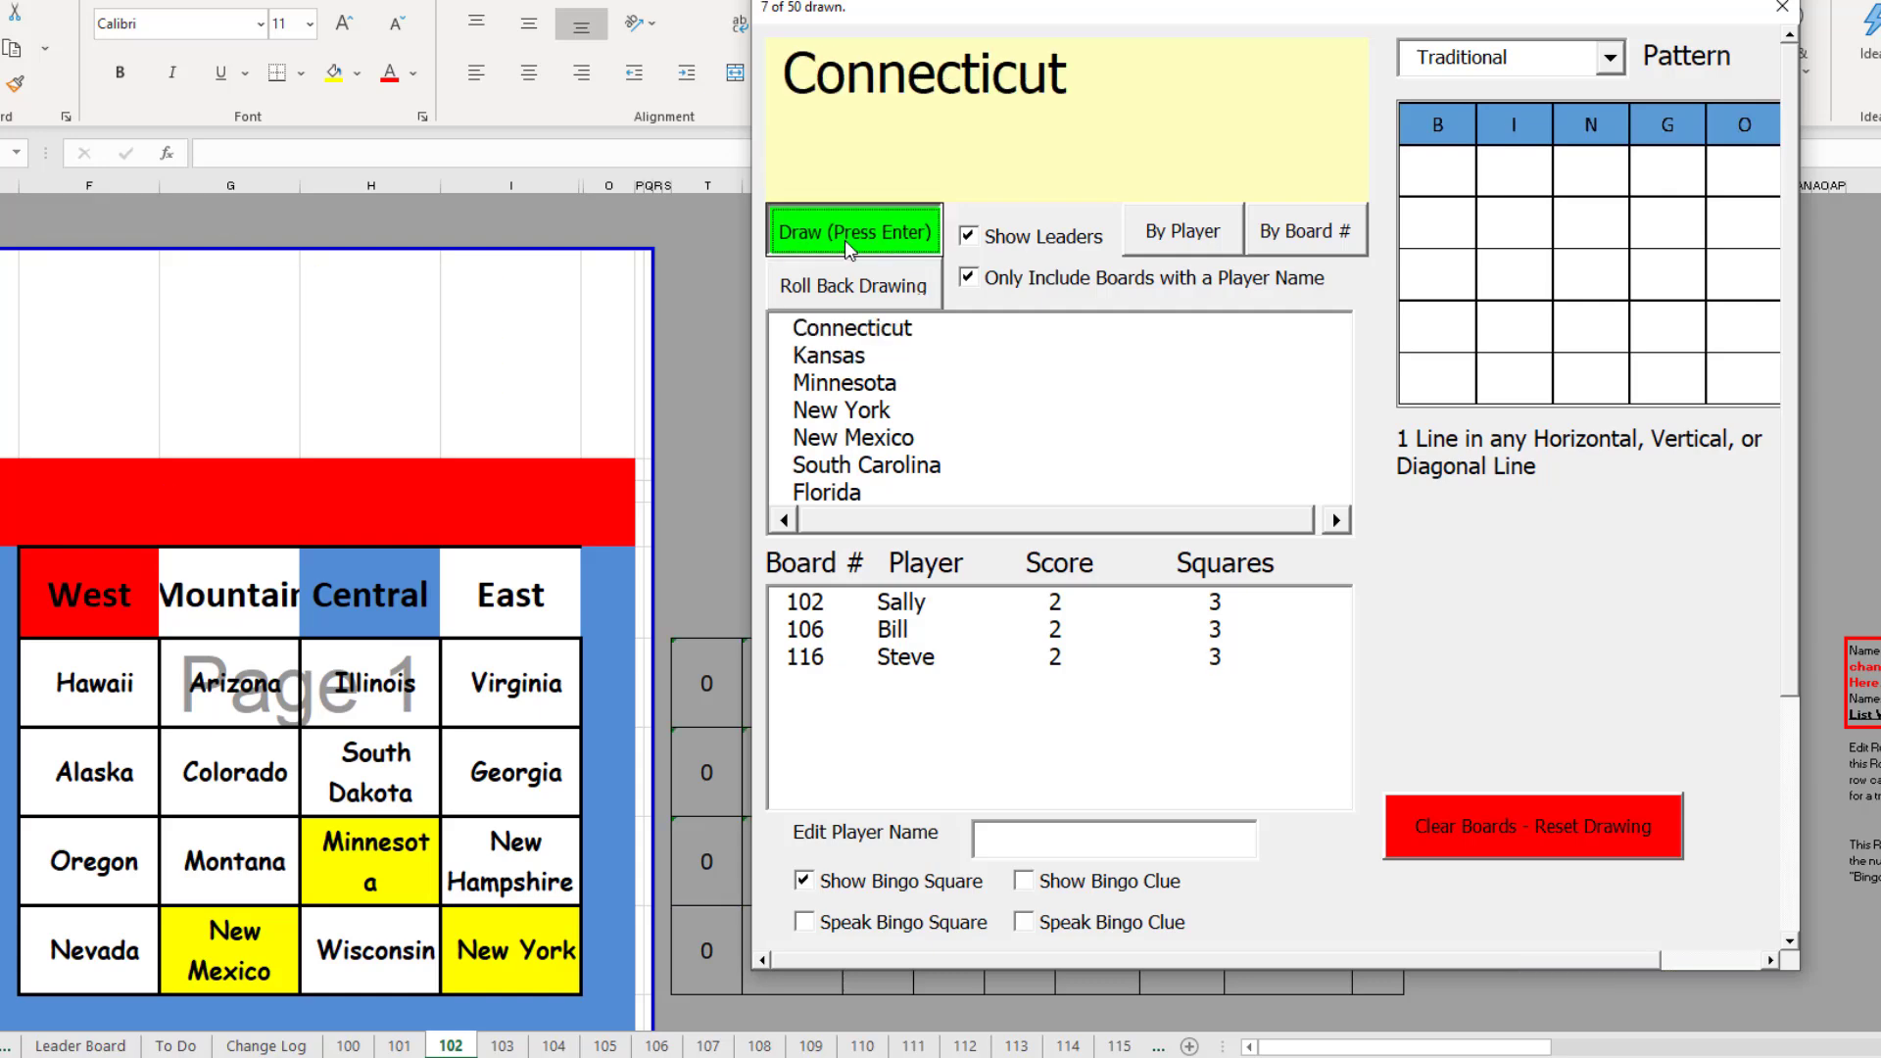
- Draw one more bingo square, and bring up boards 102 and 116 from the leader list
click(845, 239)
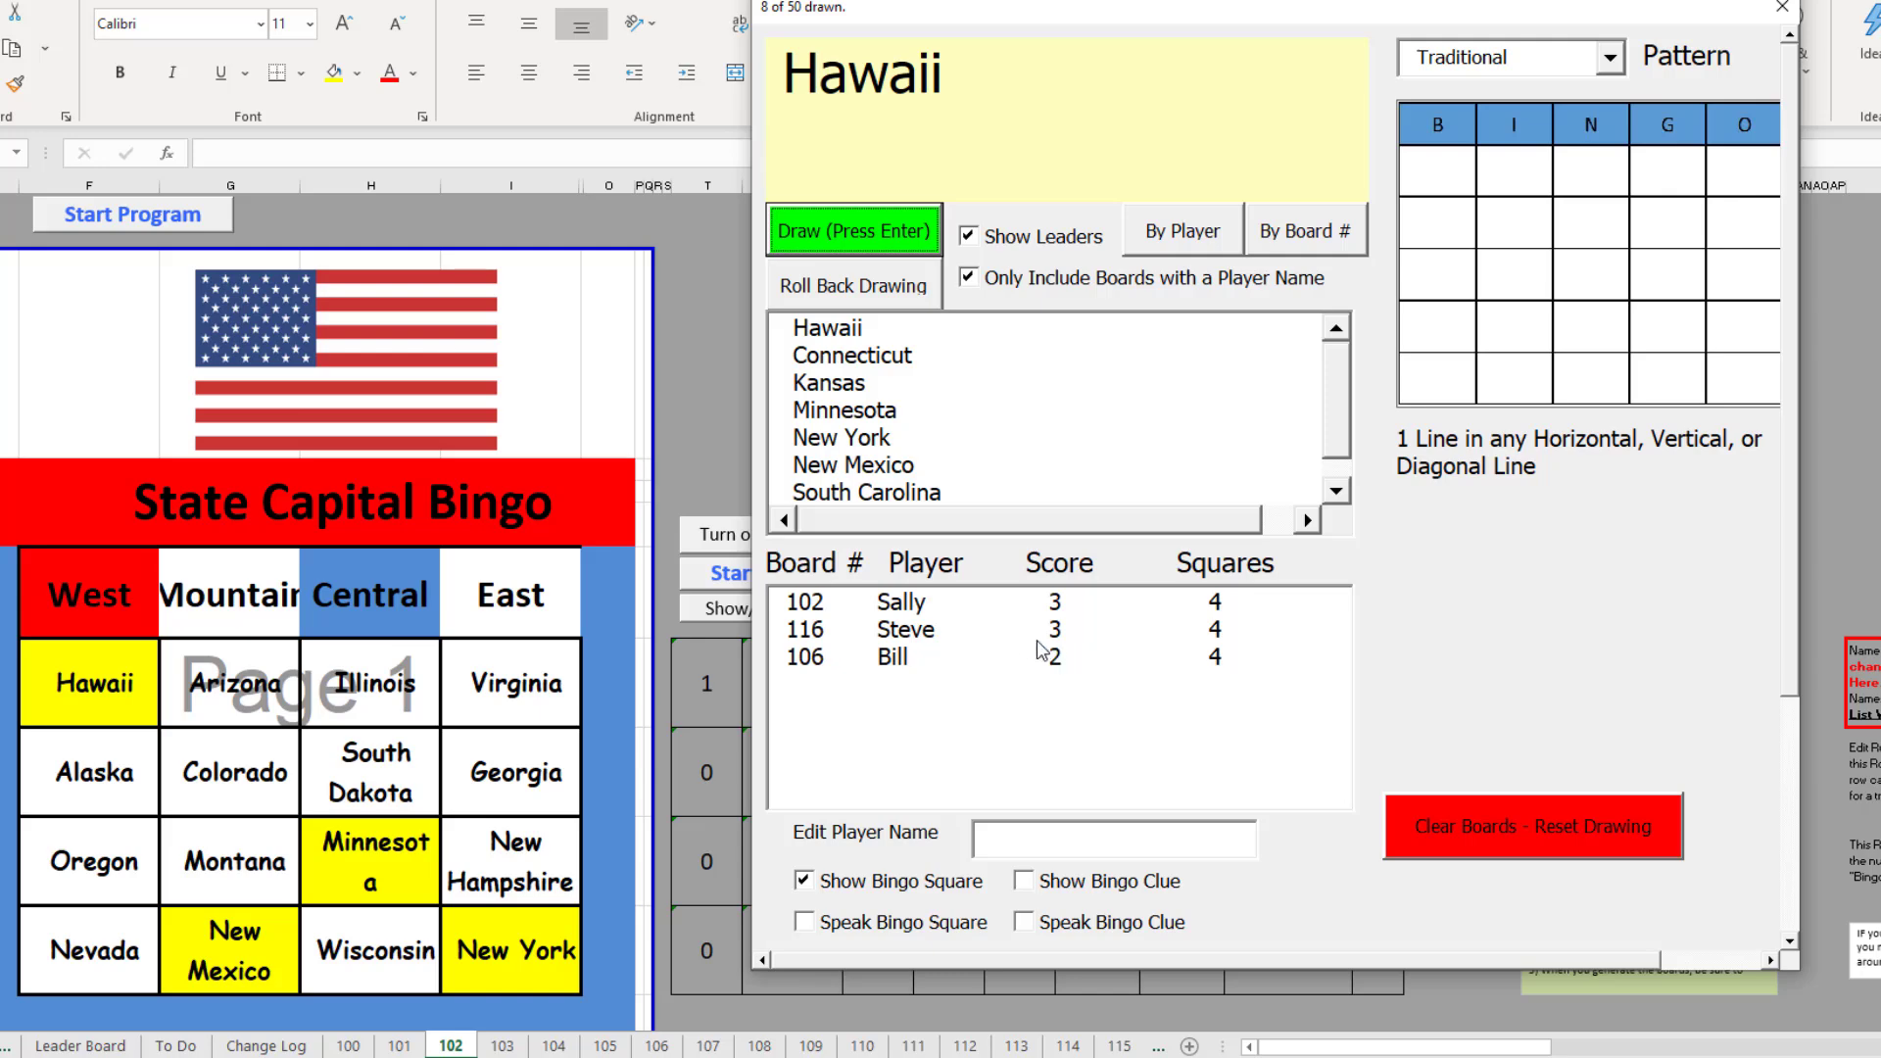
click(940, 612)
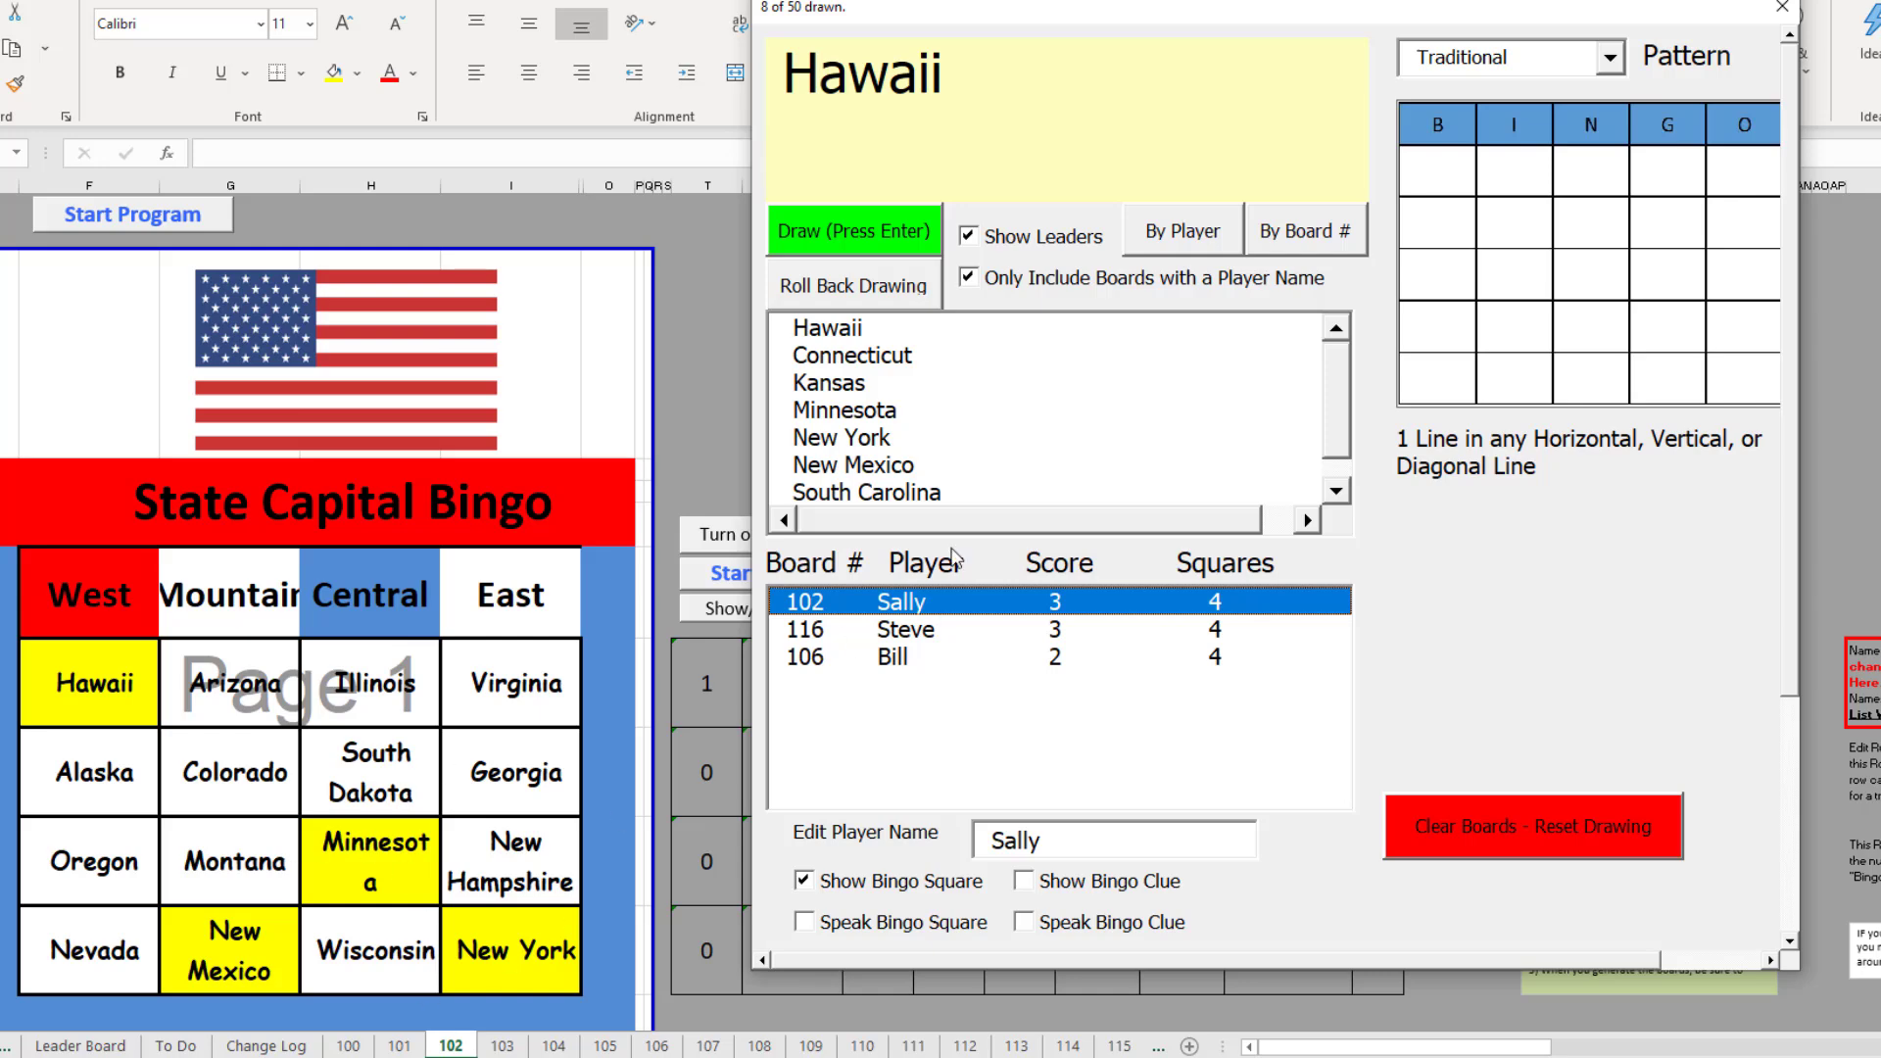
click(906, 633)
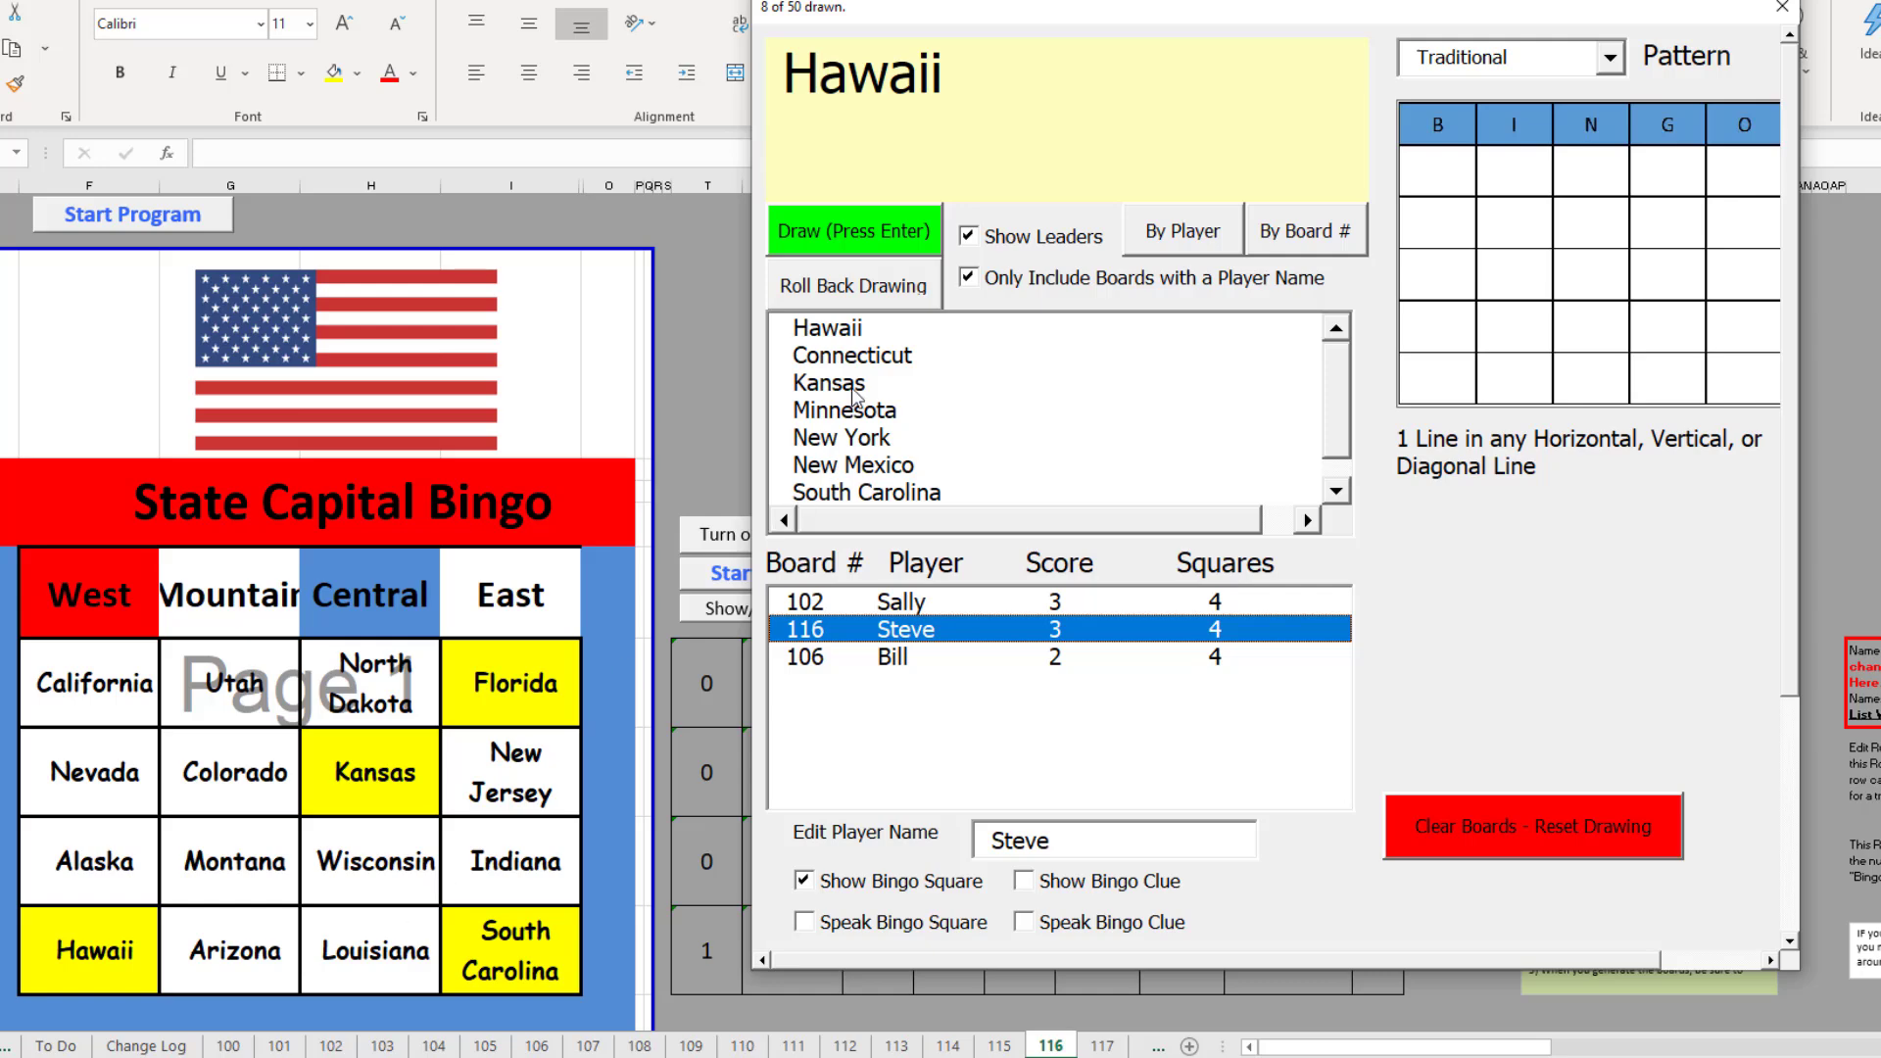
- Sort the leader list by player, and re-sort it by board number
click(1185, 242)
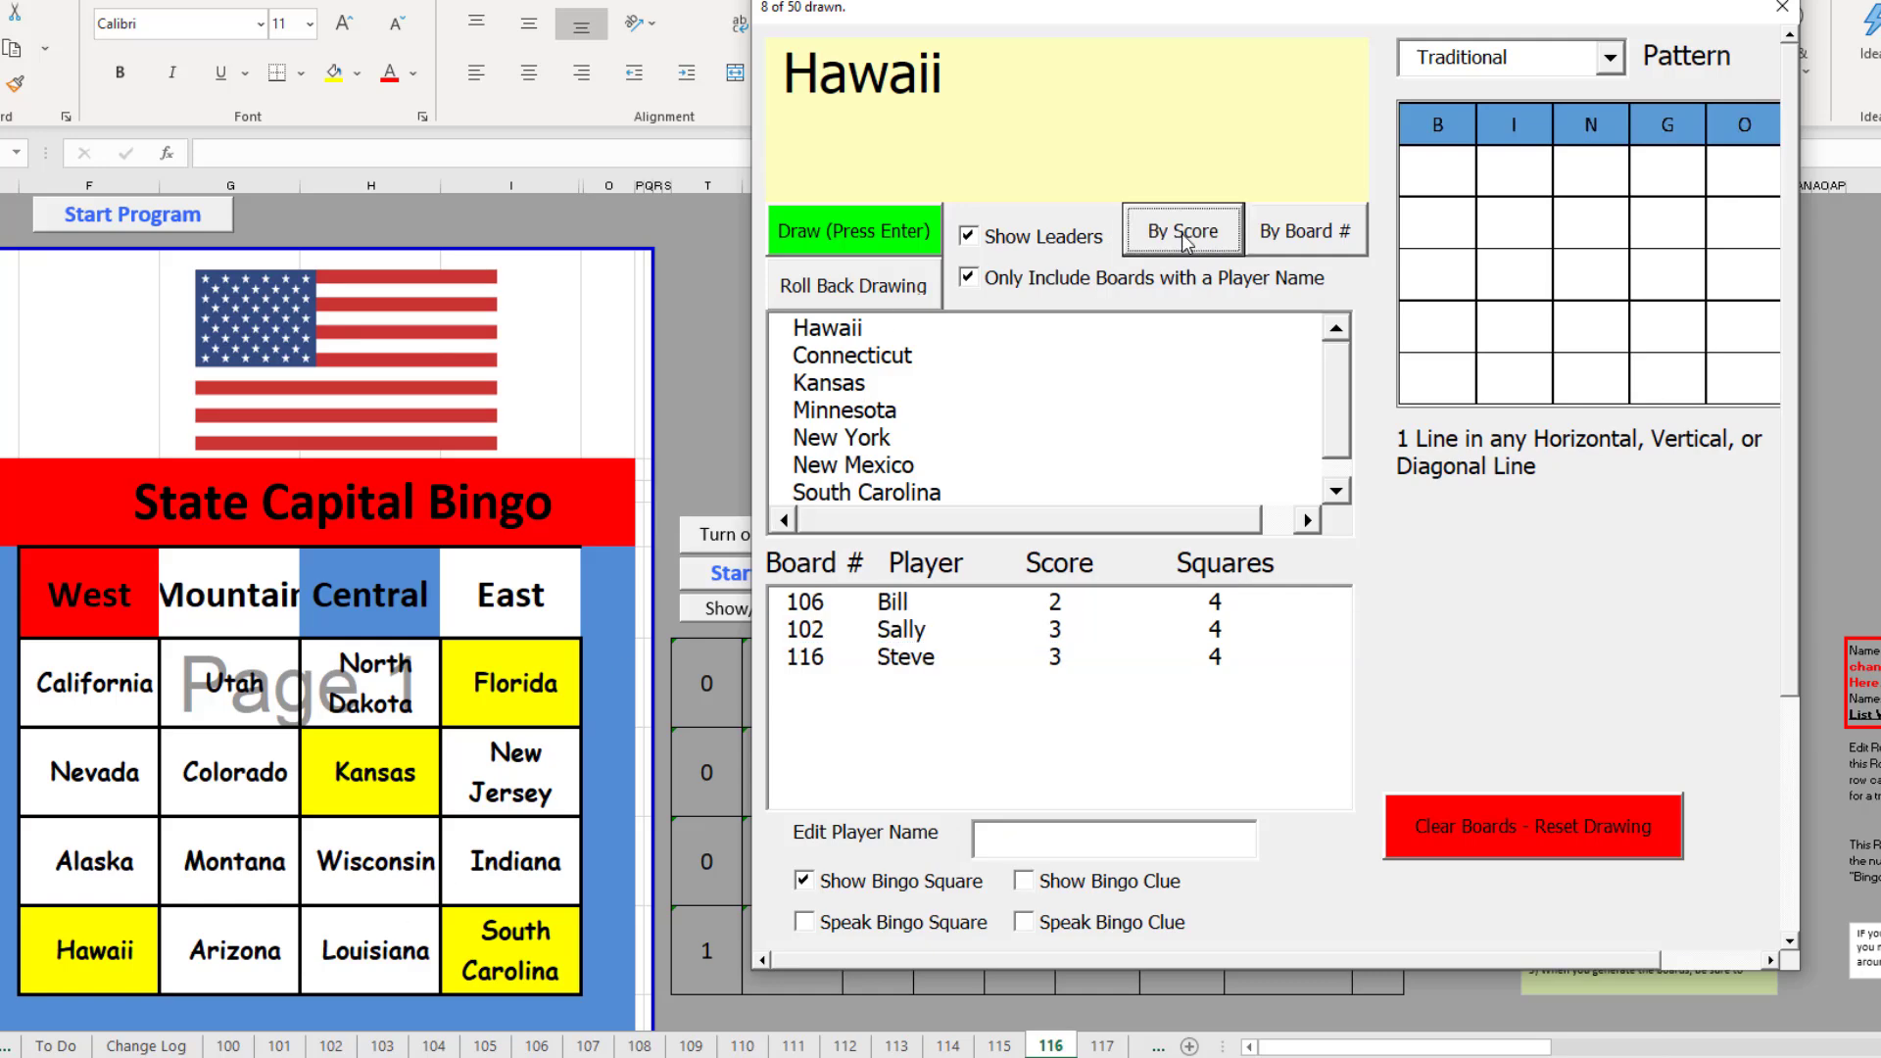
click(1297, 238)
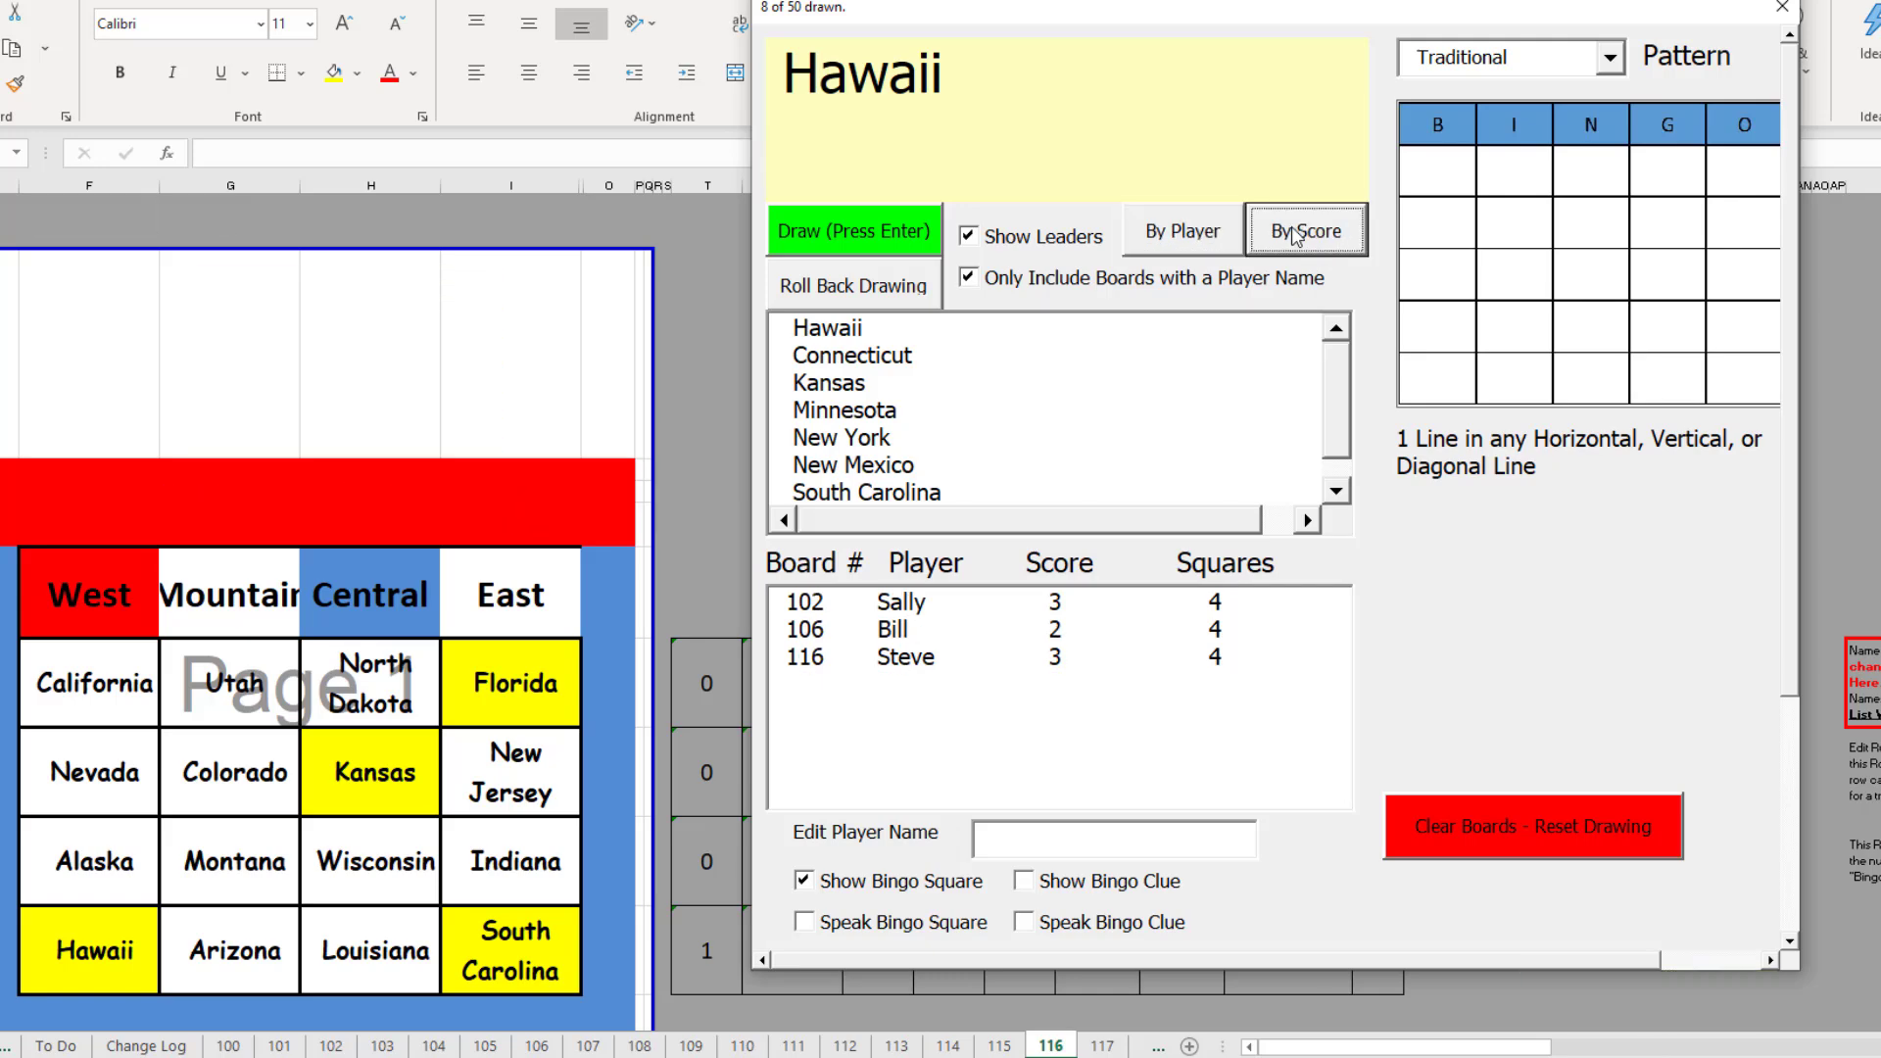
- Turn on Speak Bingo Square and draw three more squares
click(806, 924)
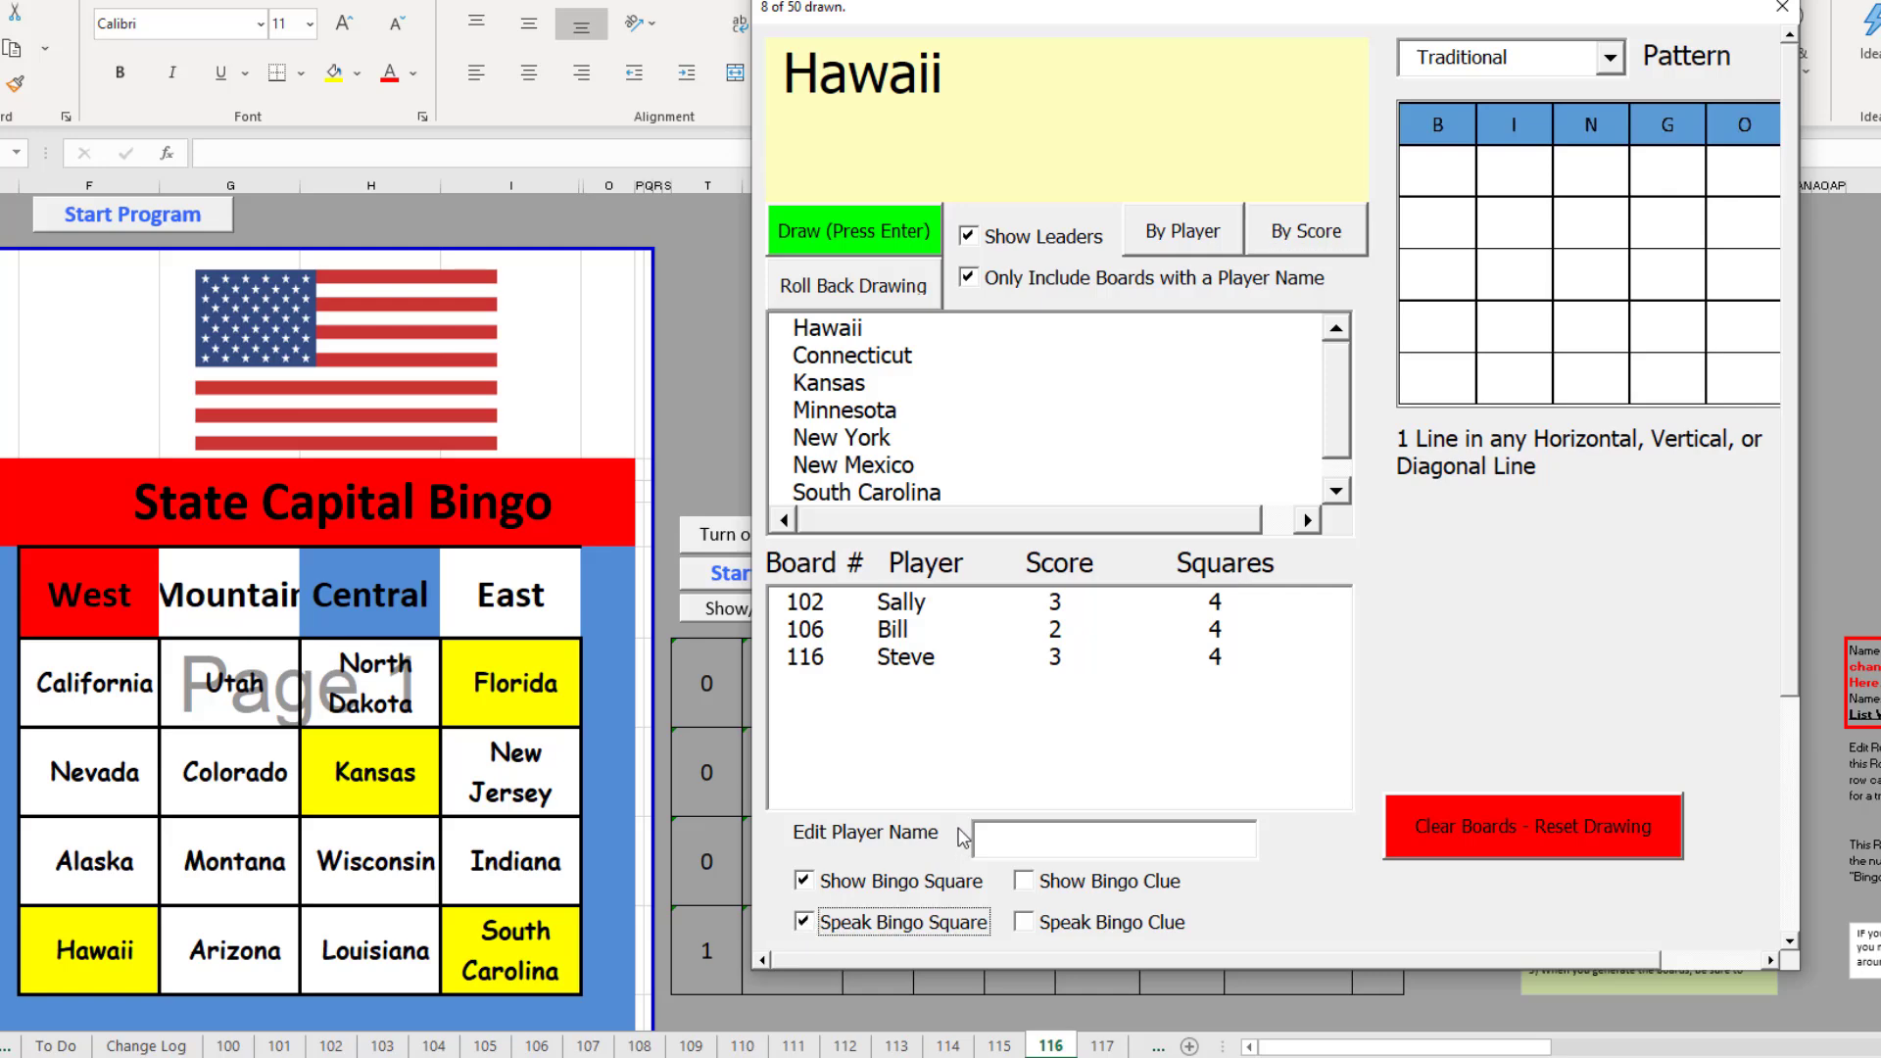
click(859, 250)
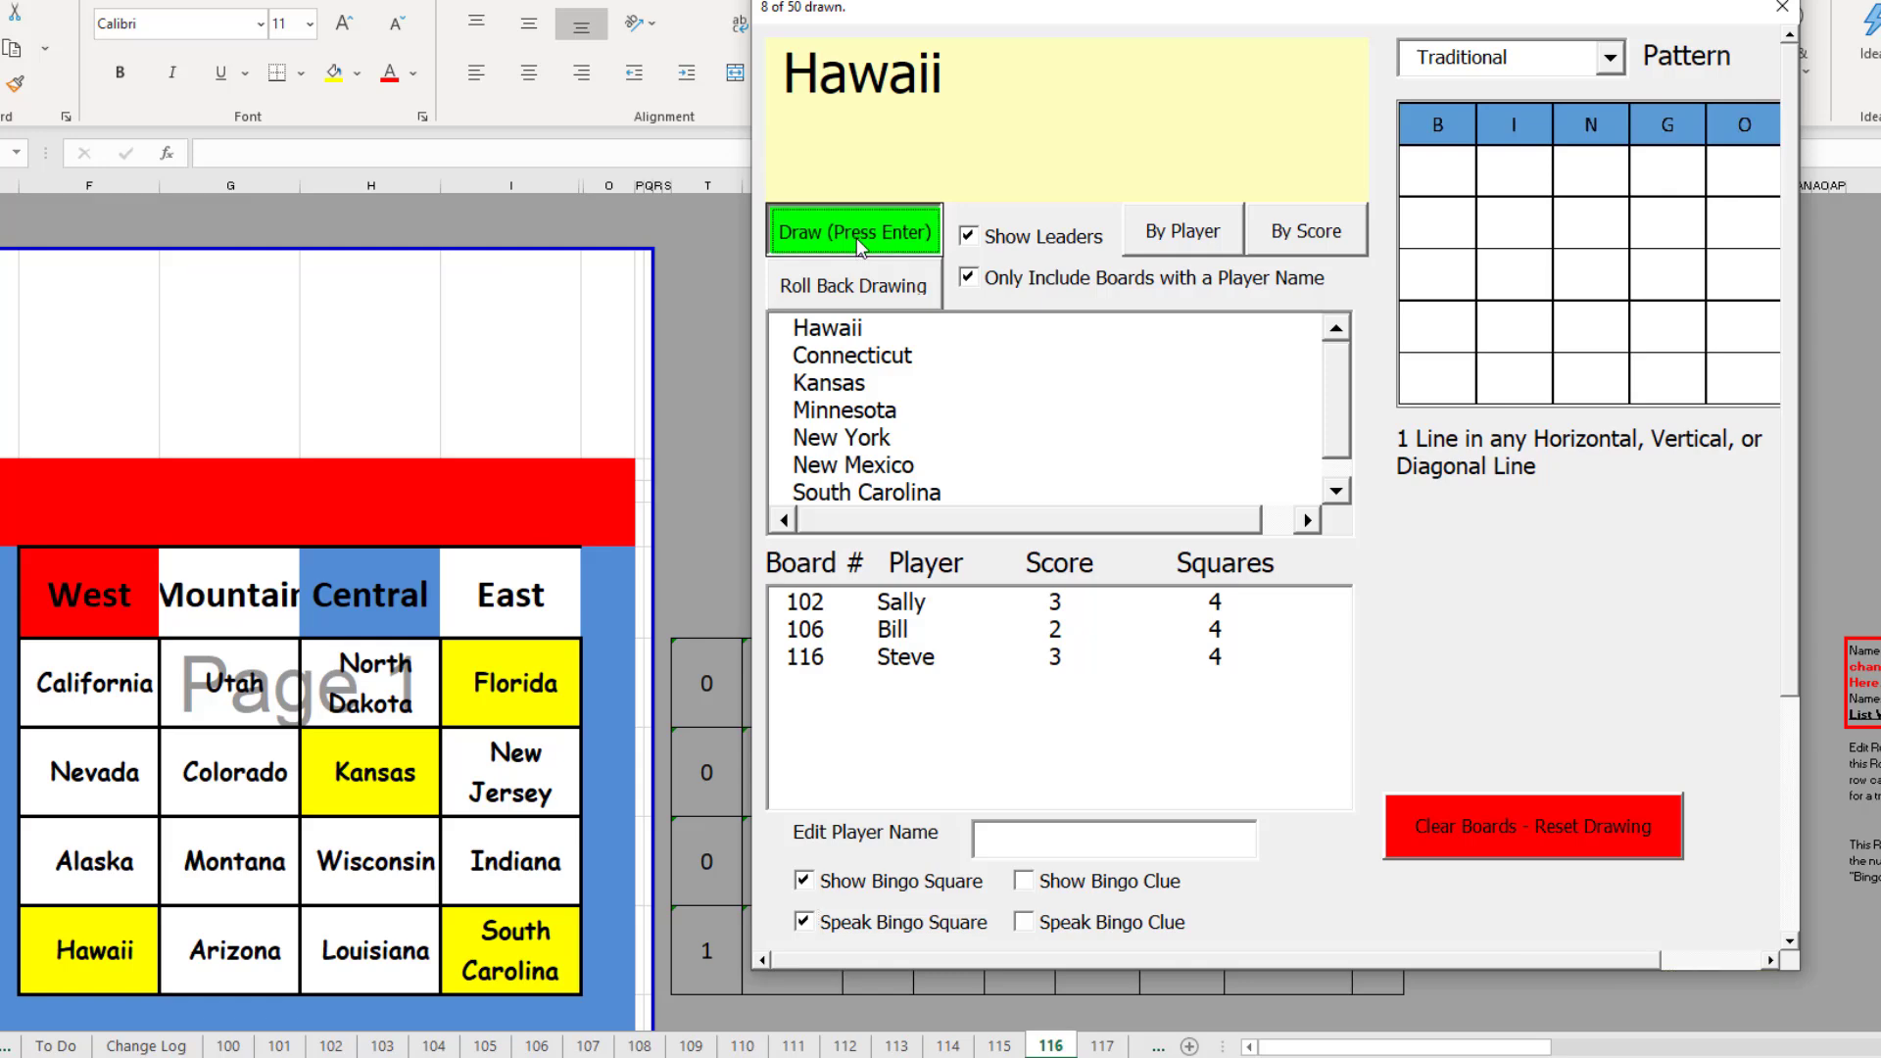
click(859, 247)
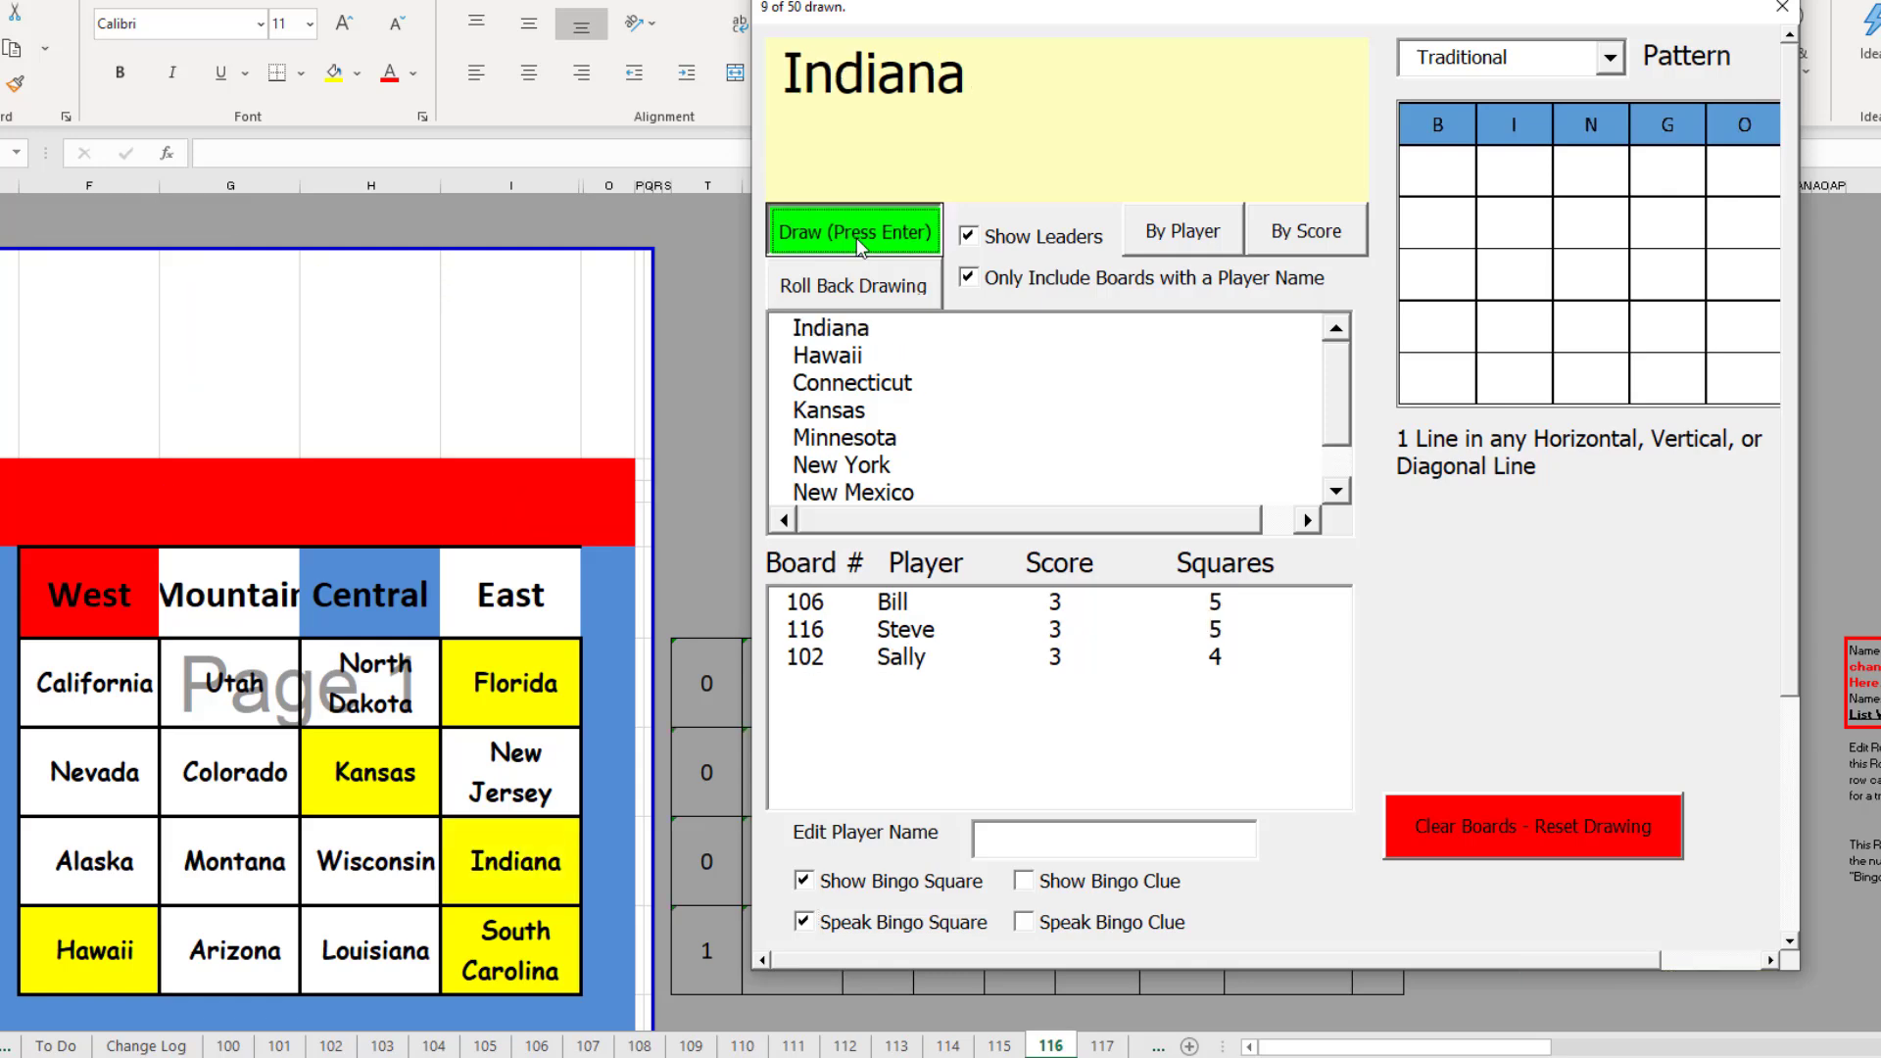
click(860, 247)
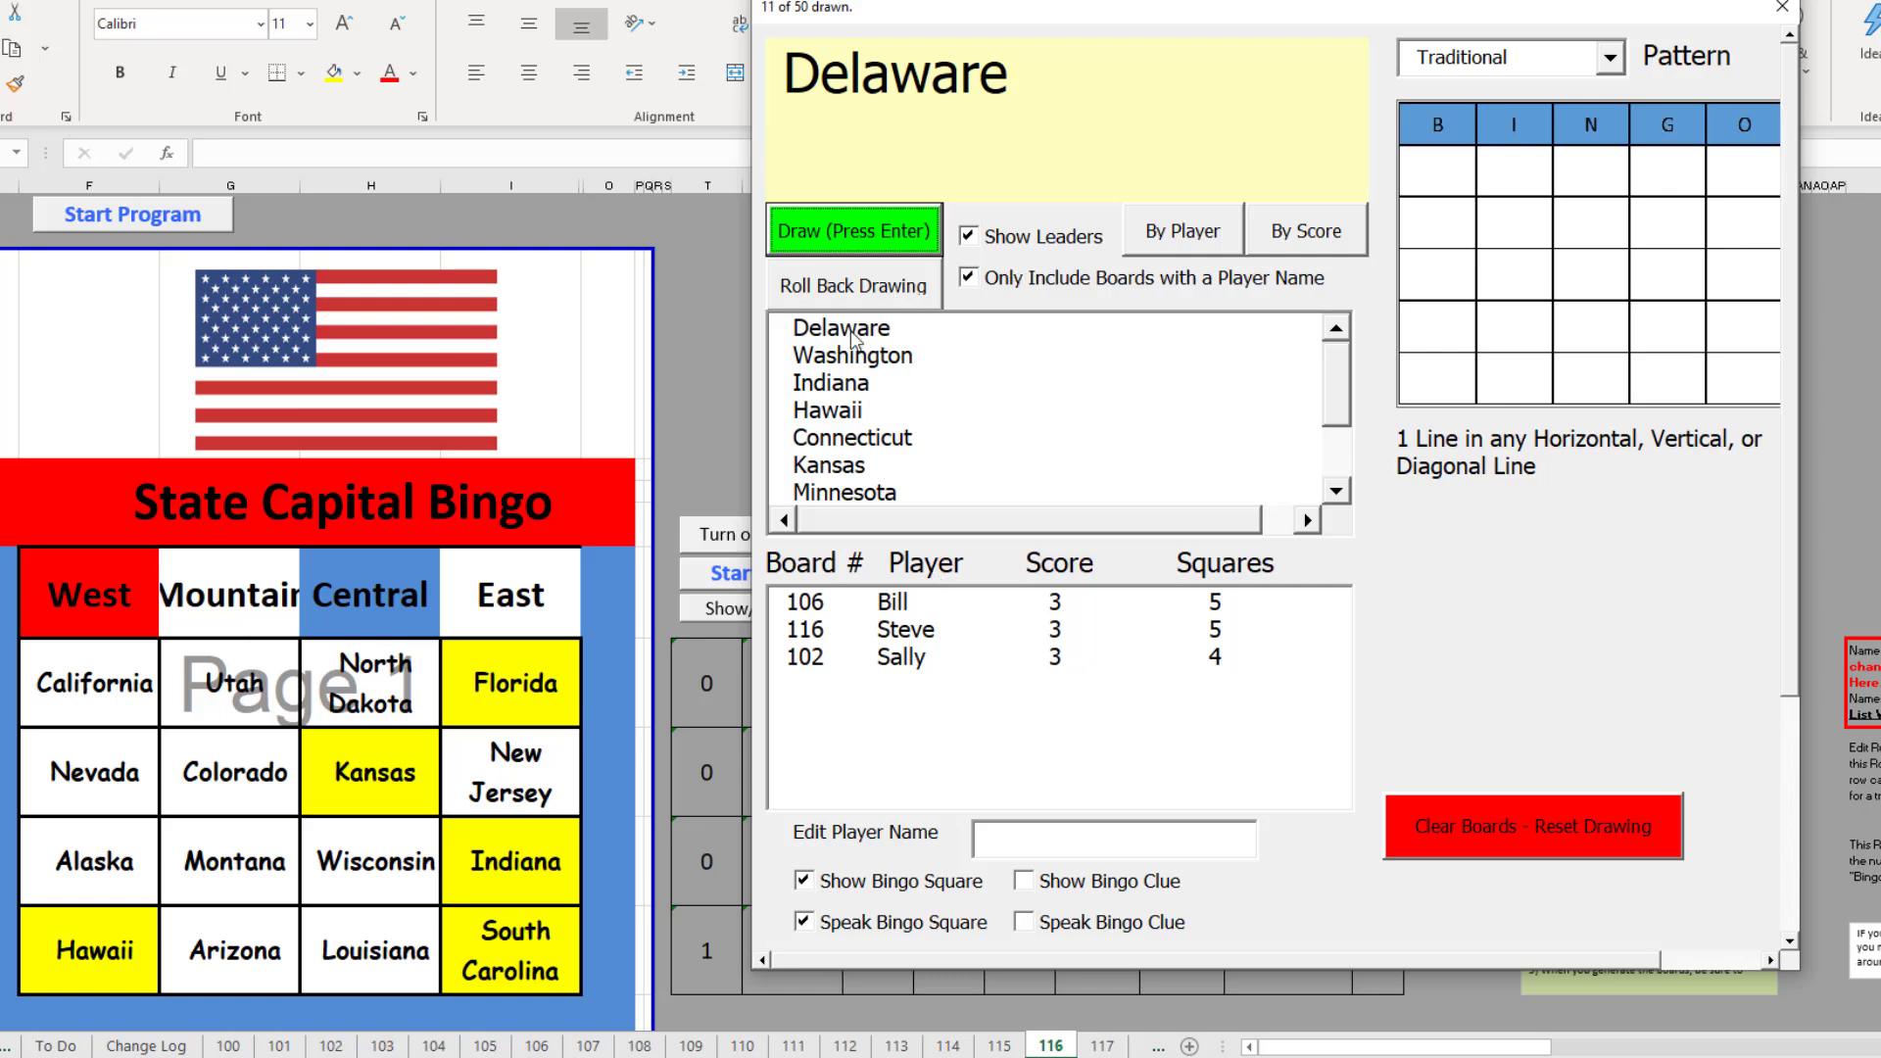
- Roll back the last drawn square and draw it again
click(871, 294)
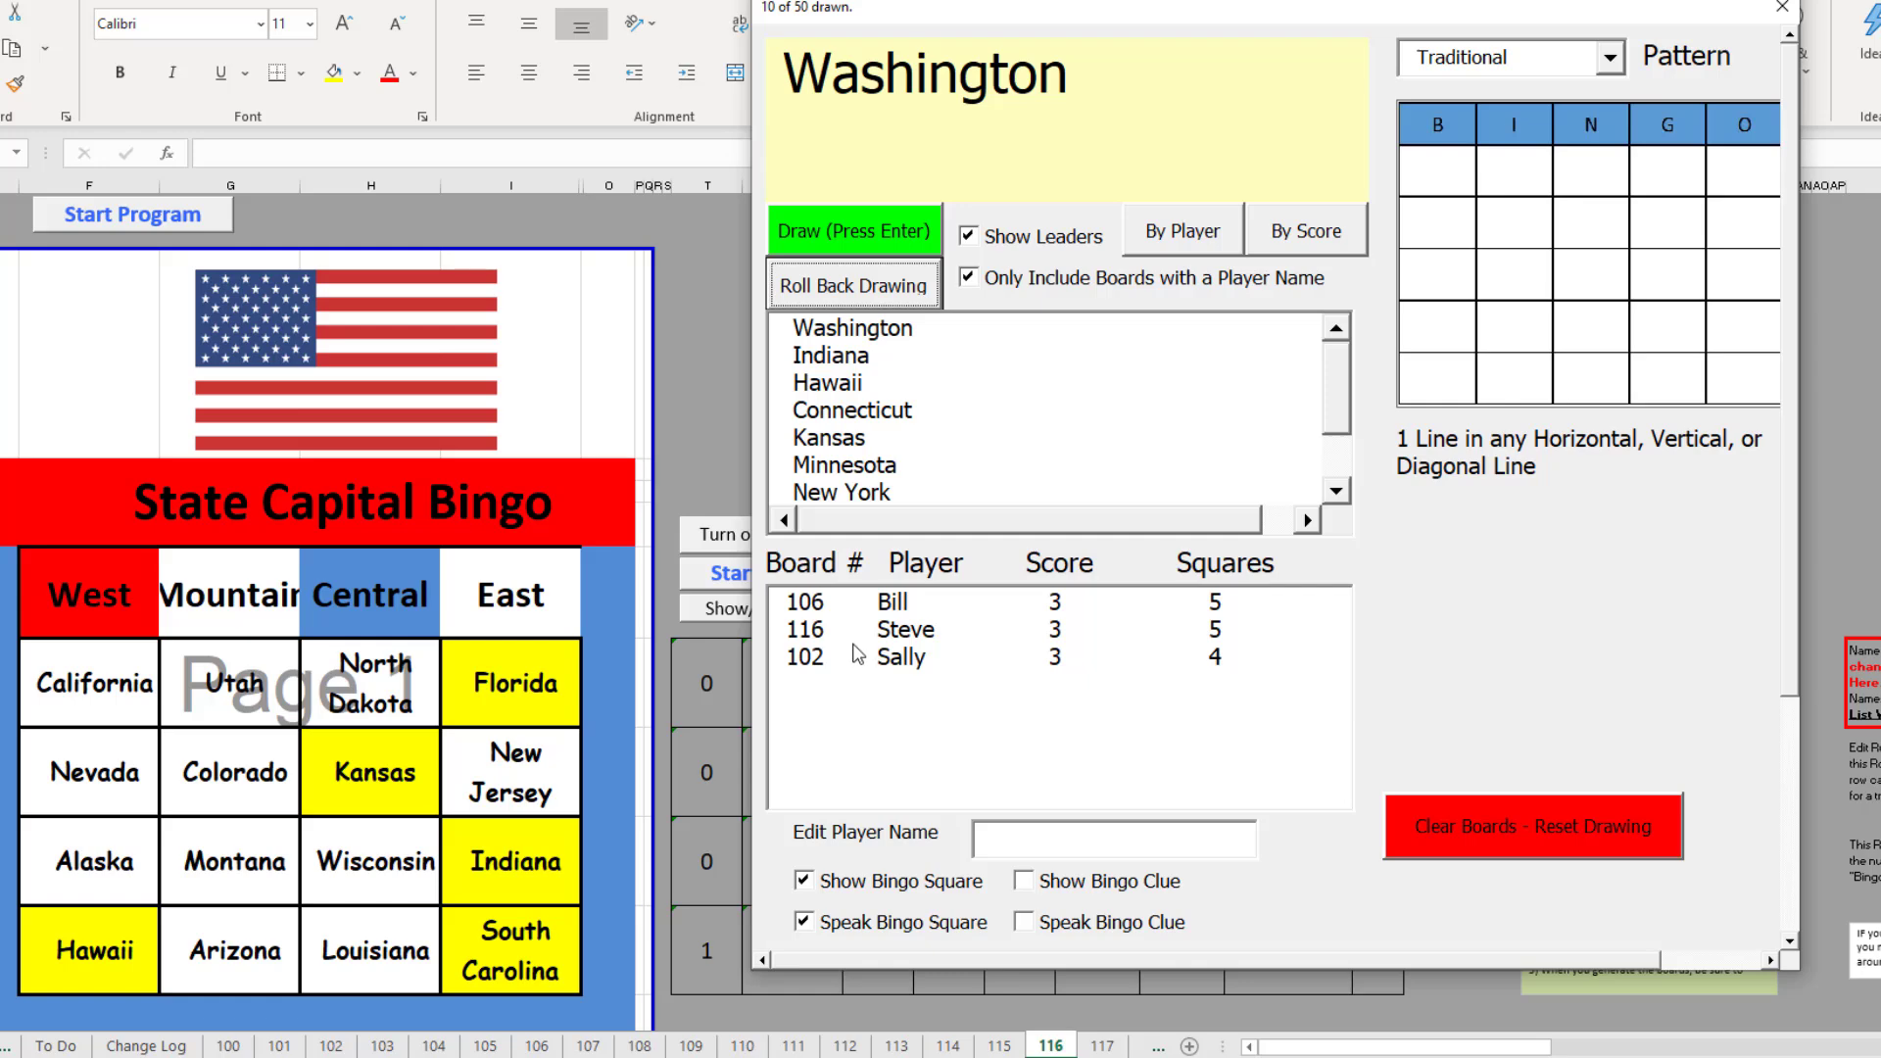
click(885, 292)
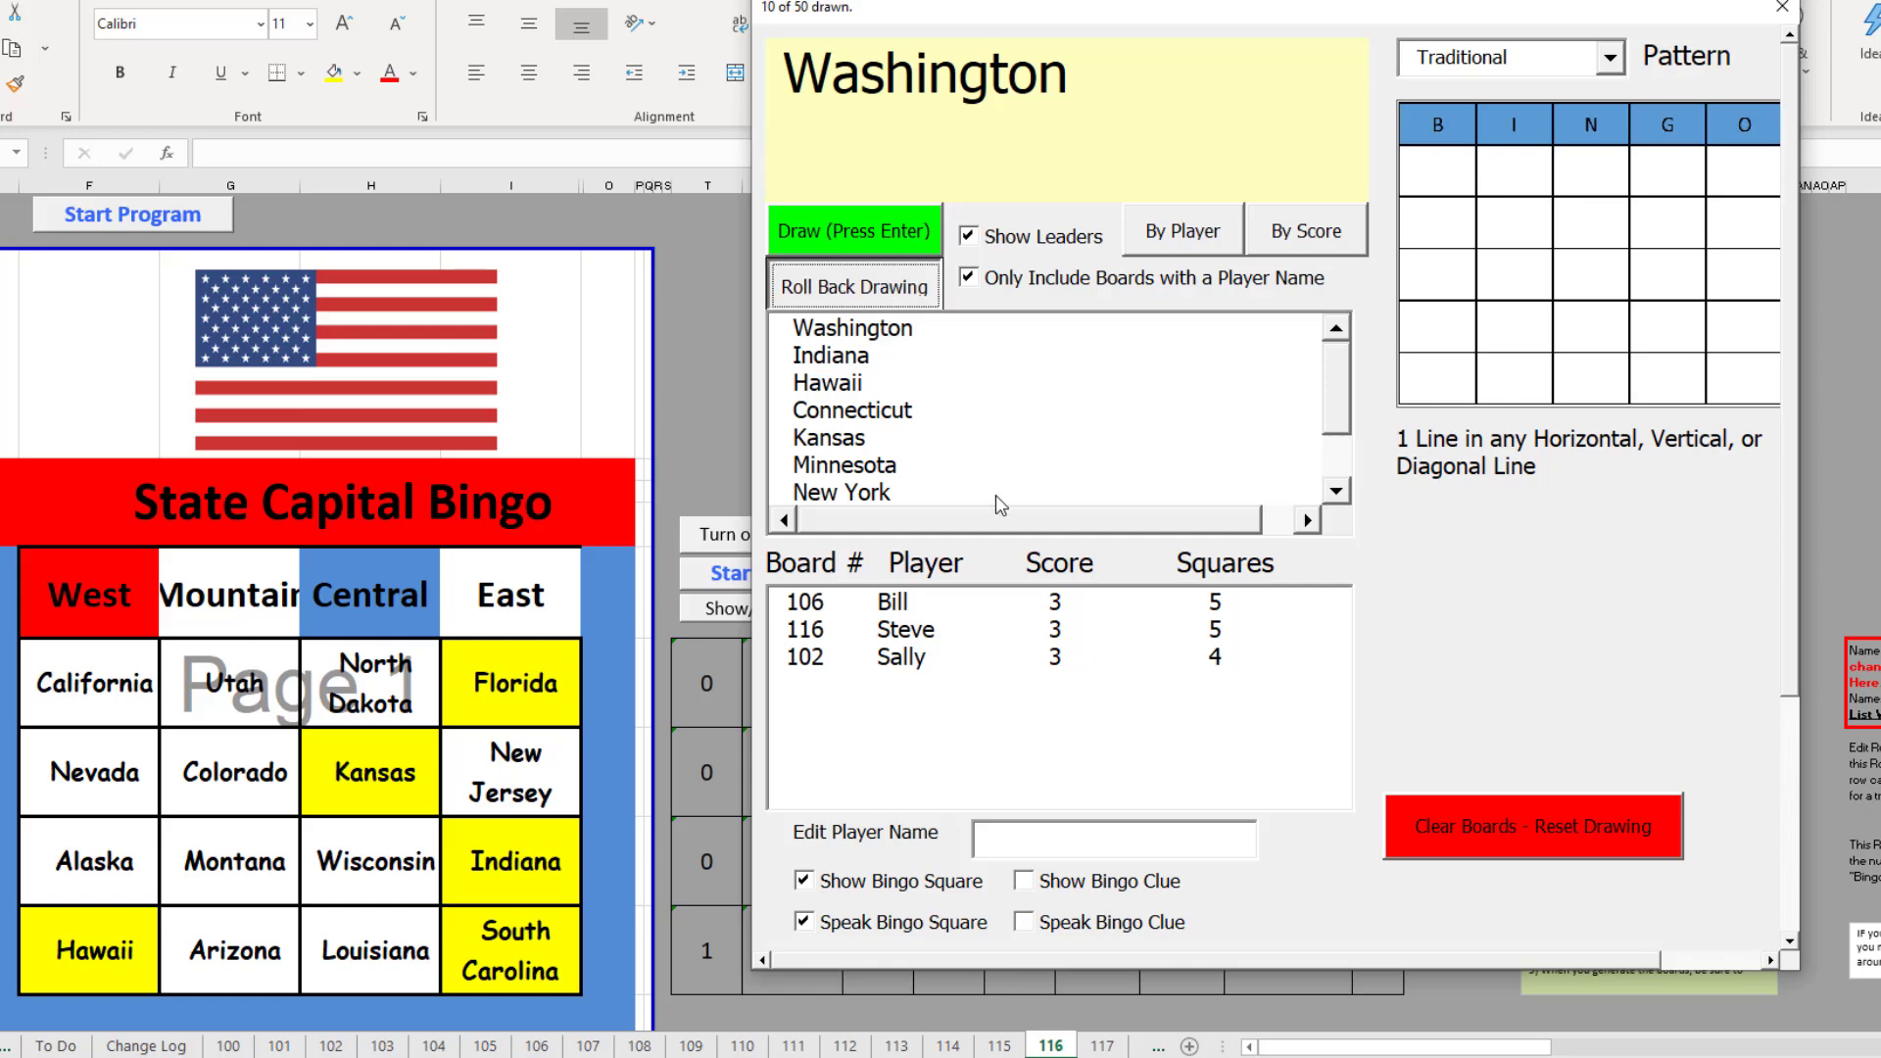
click(867, 242)
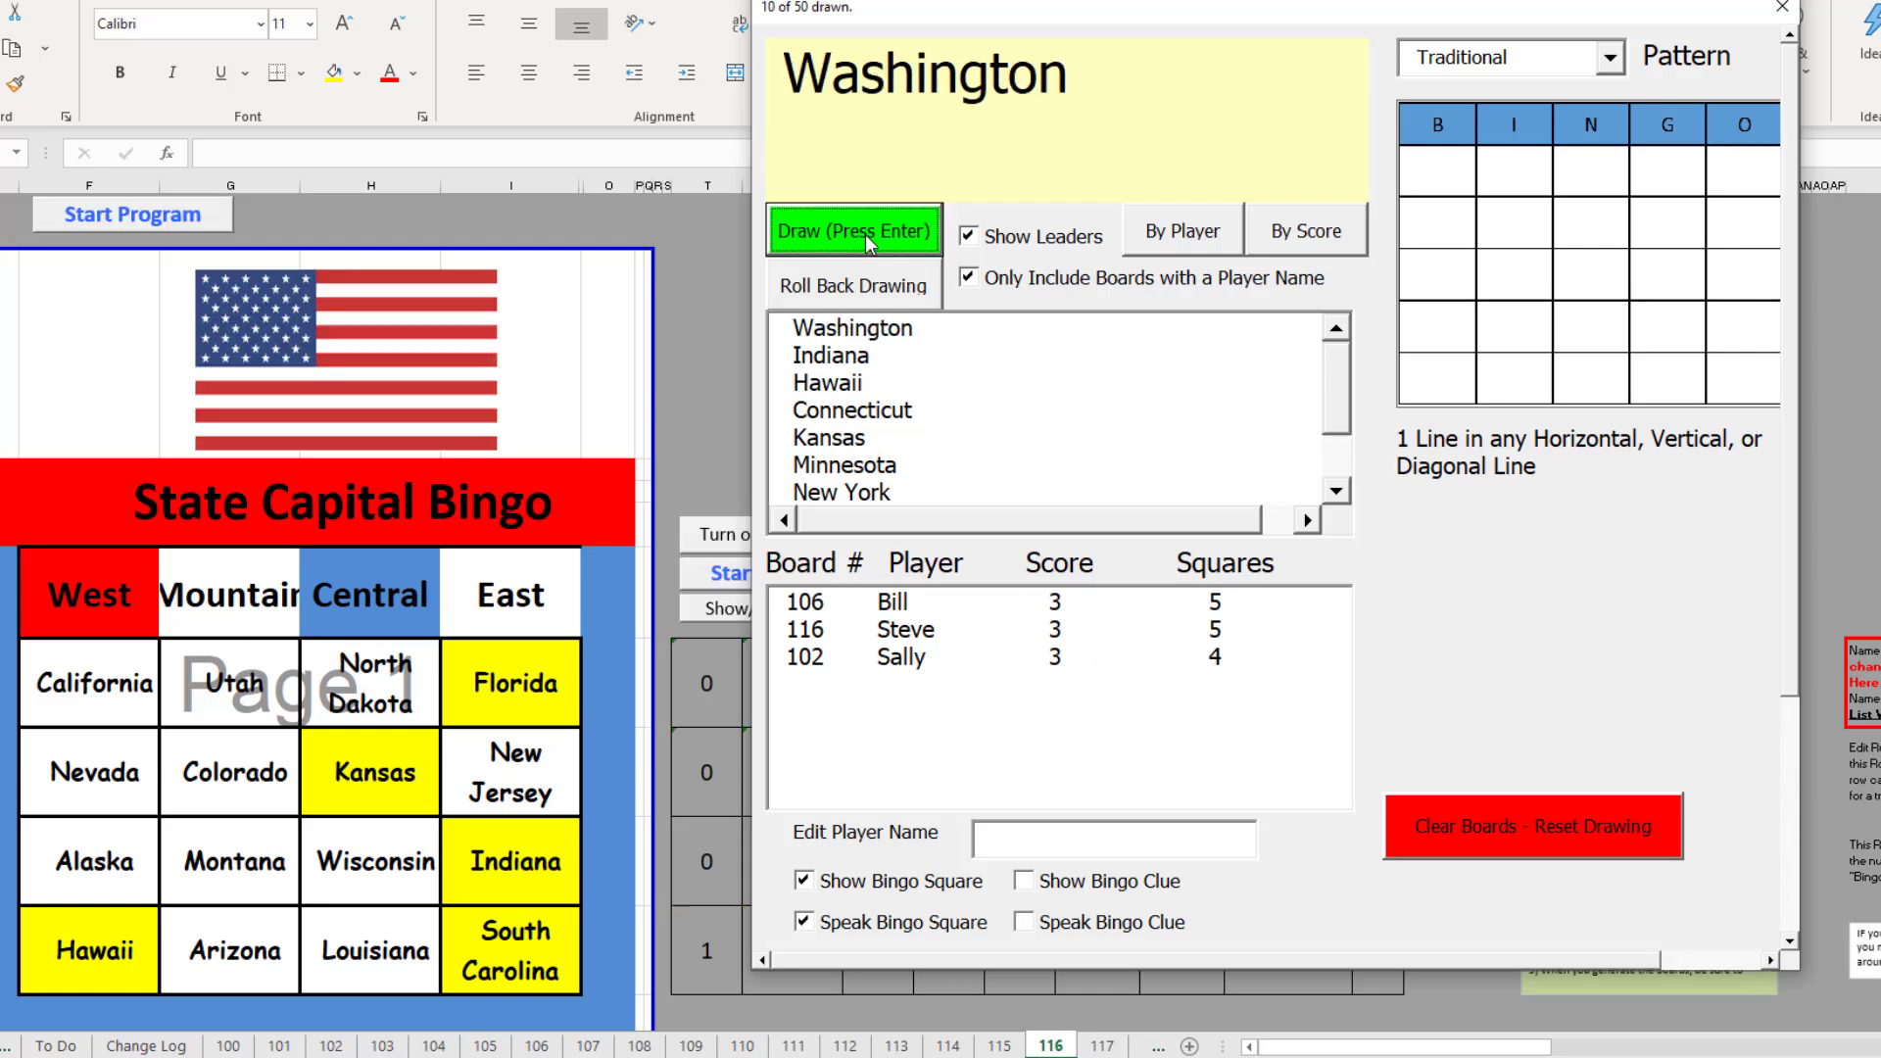
click(872, 238)
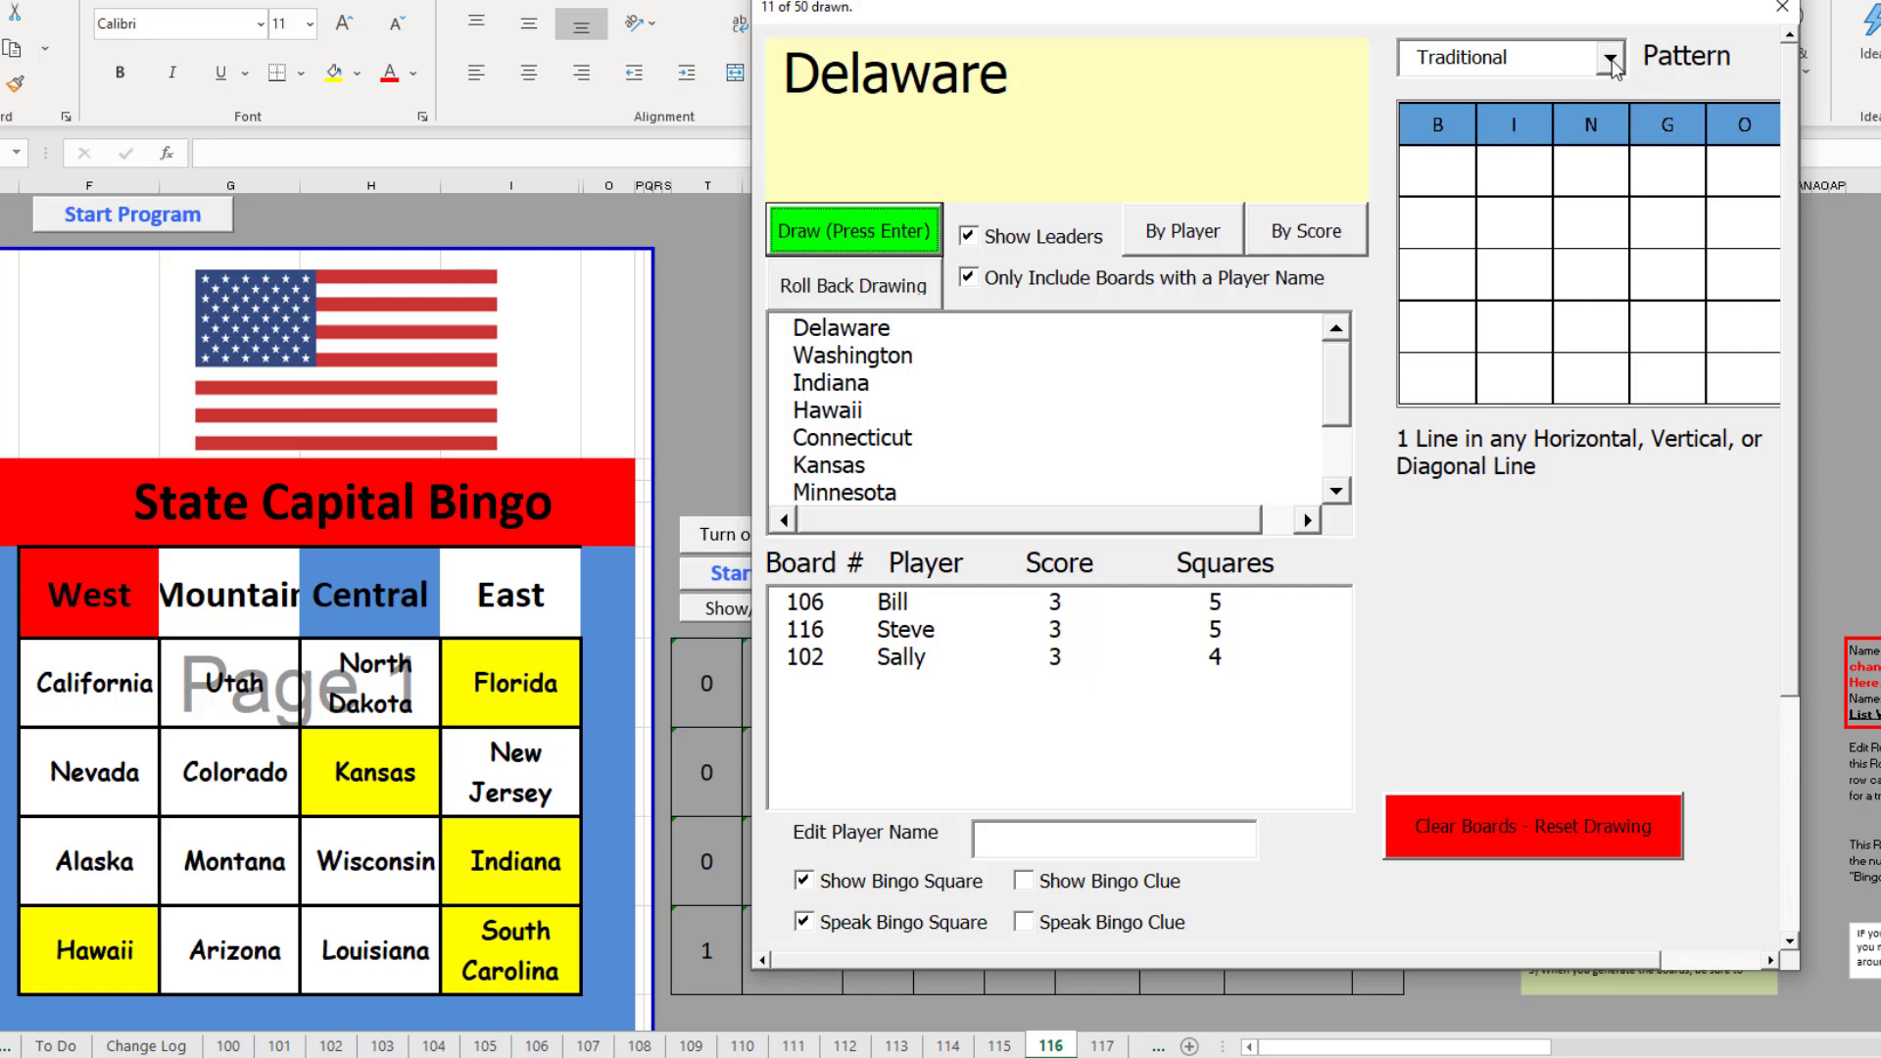
- Change the winning pattern to 6 Pack
click(1610, 62)
mouse_move(1623, 131)
mouse_down()
mouse_move(1611, 196)
mouse_move(1609, 105)
mouse_up()
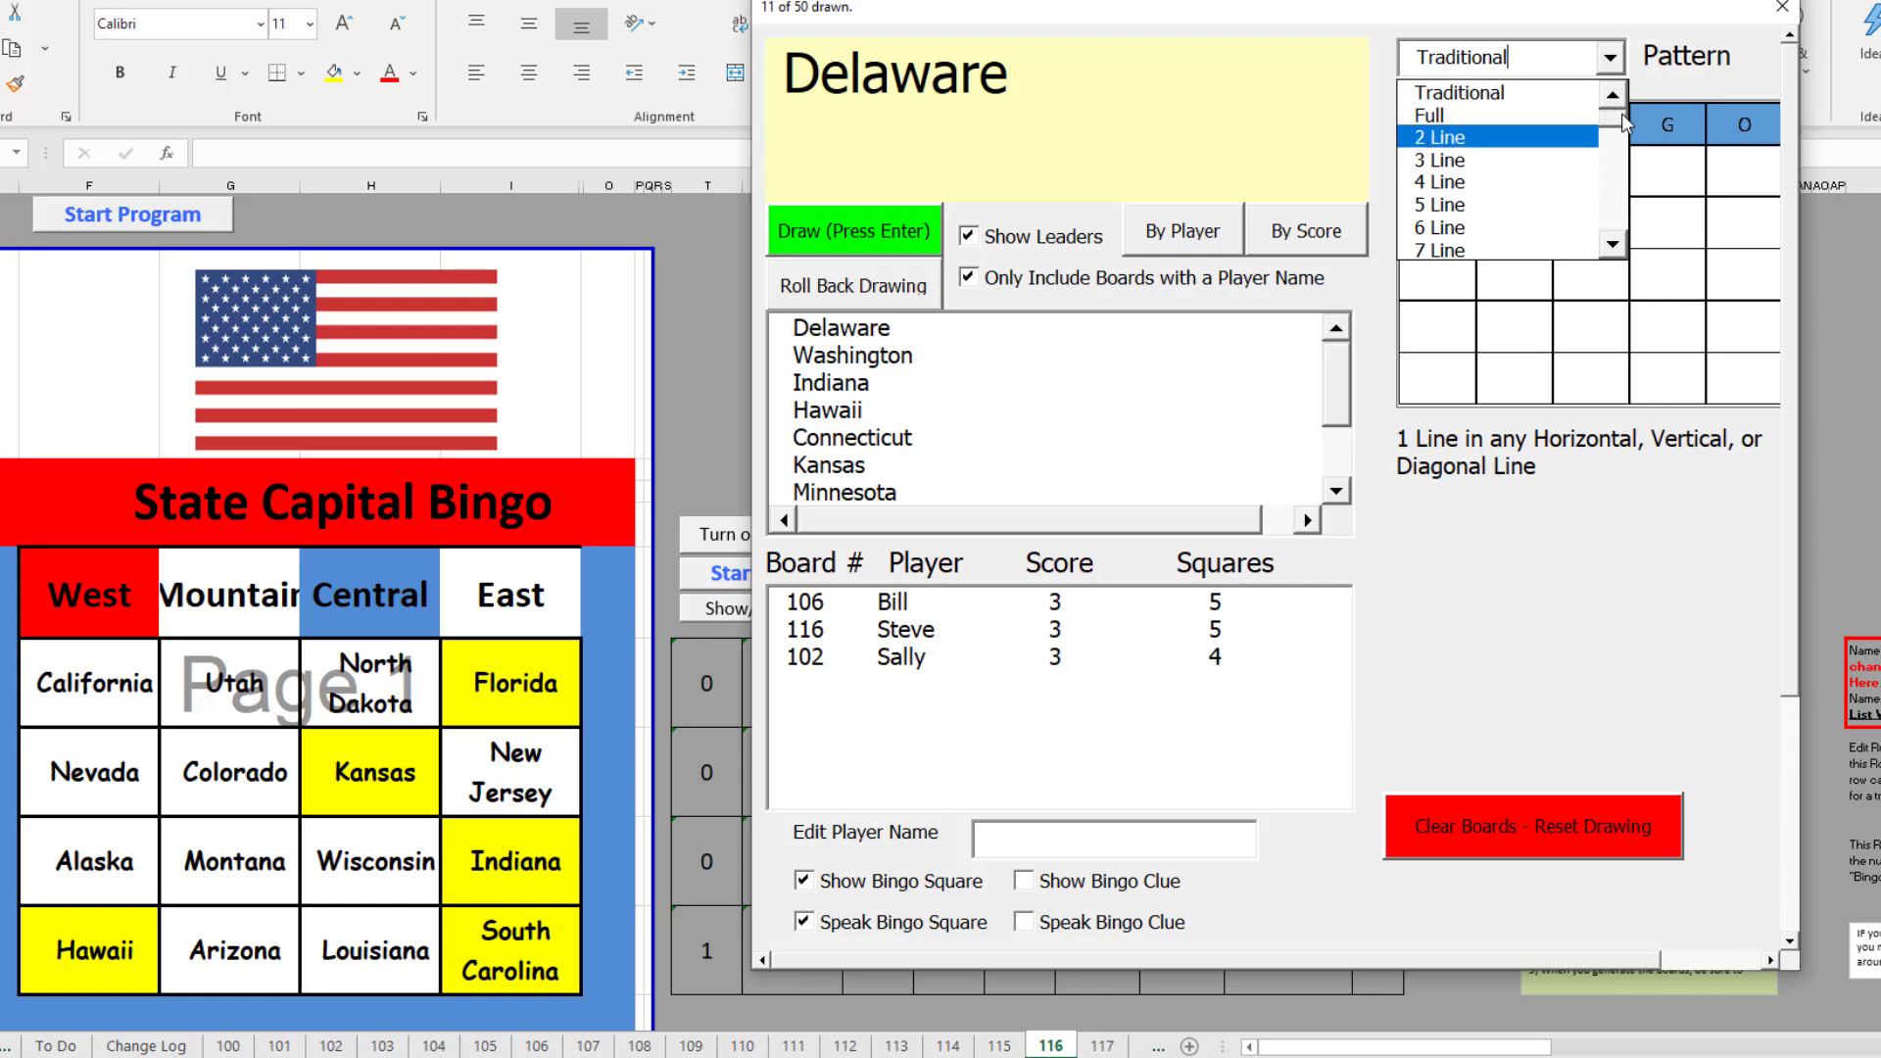
scroll(1577, 166, down, 4)
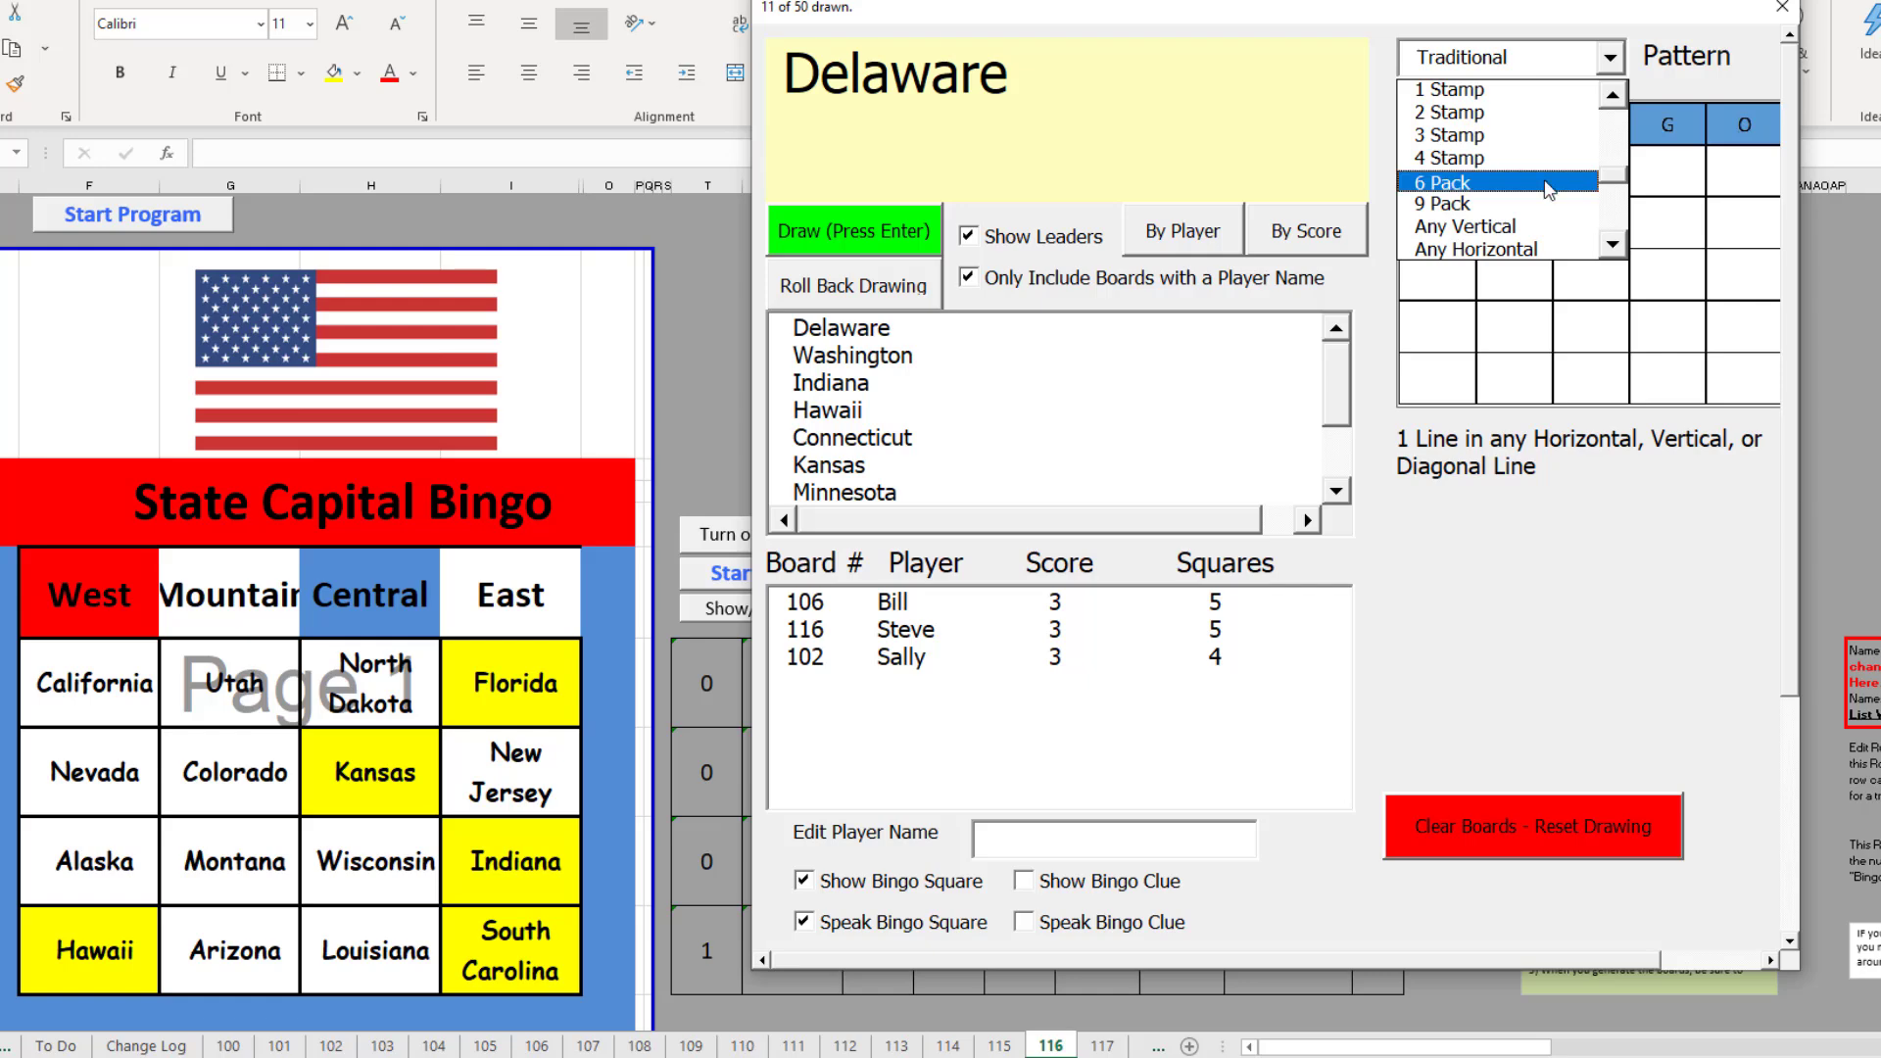
click(1548, 184)
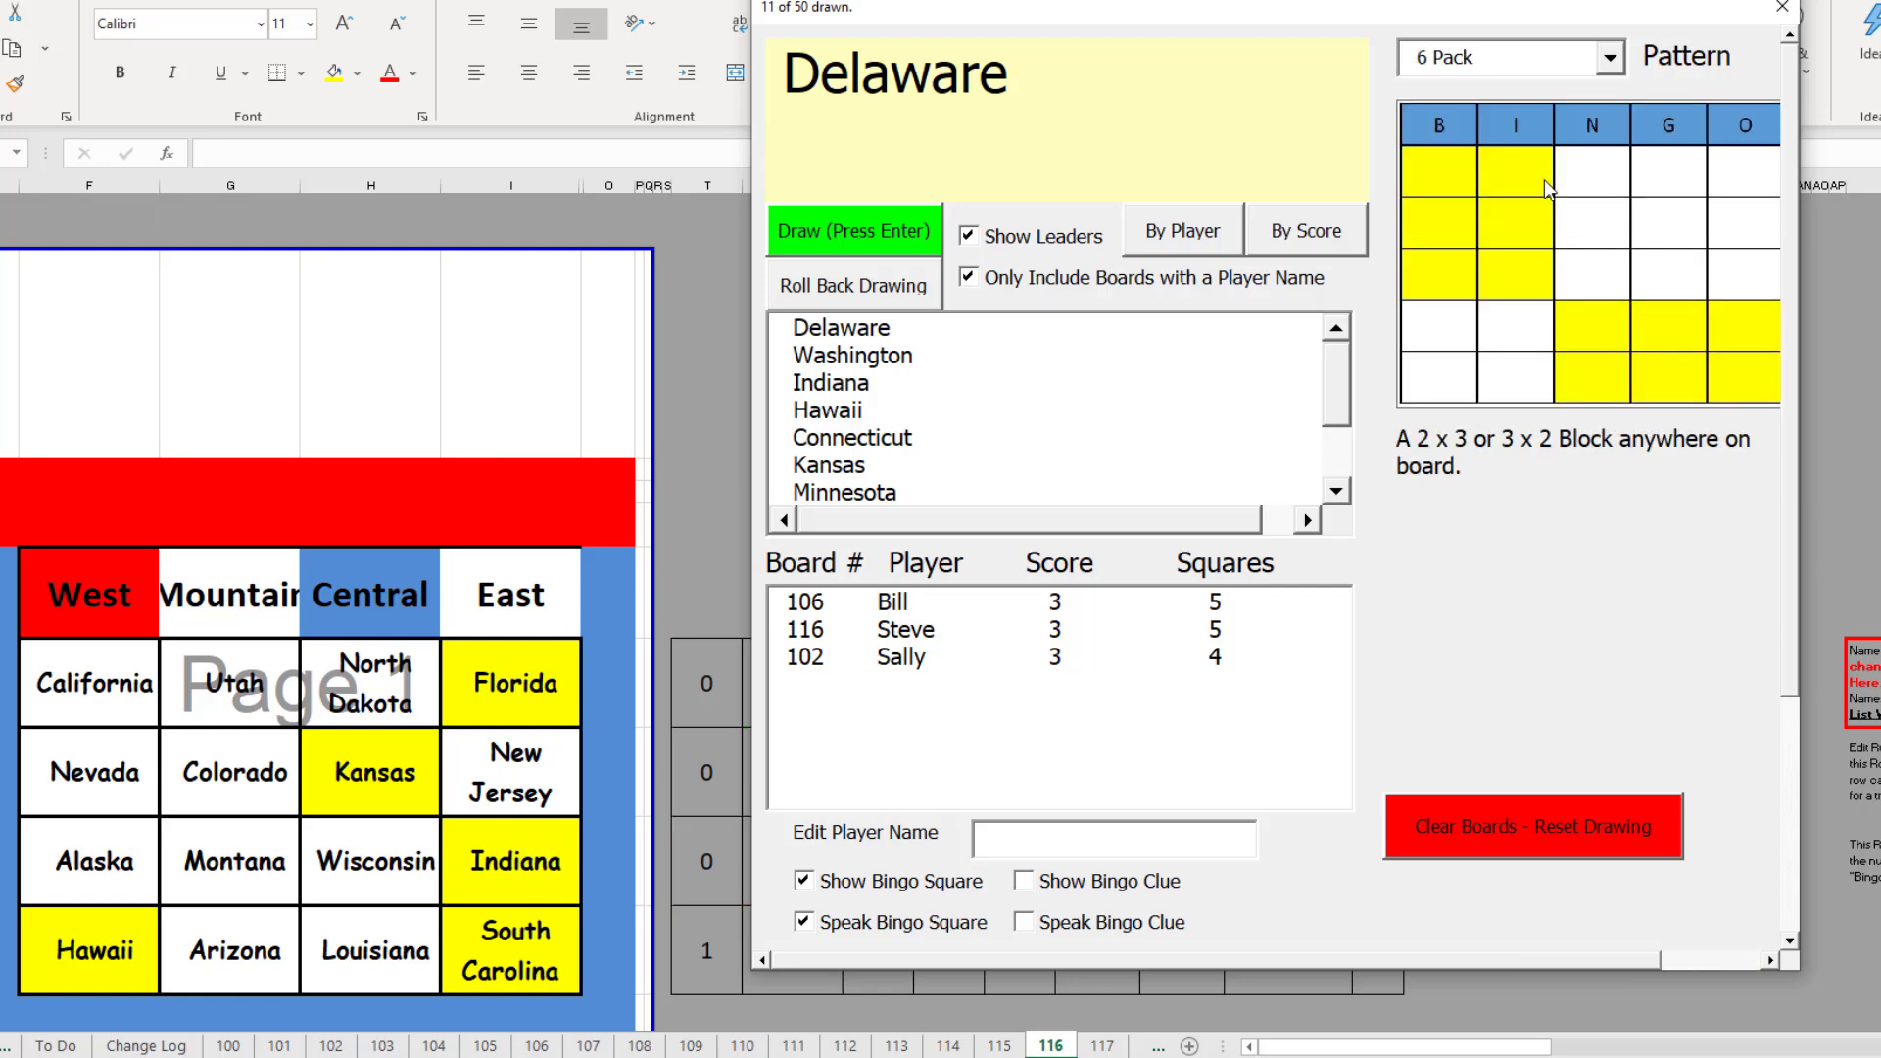
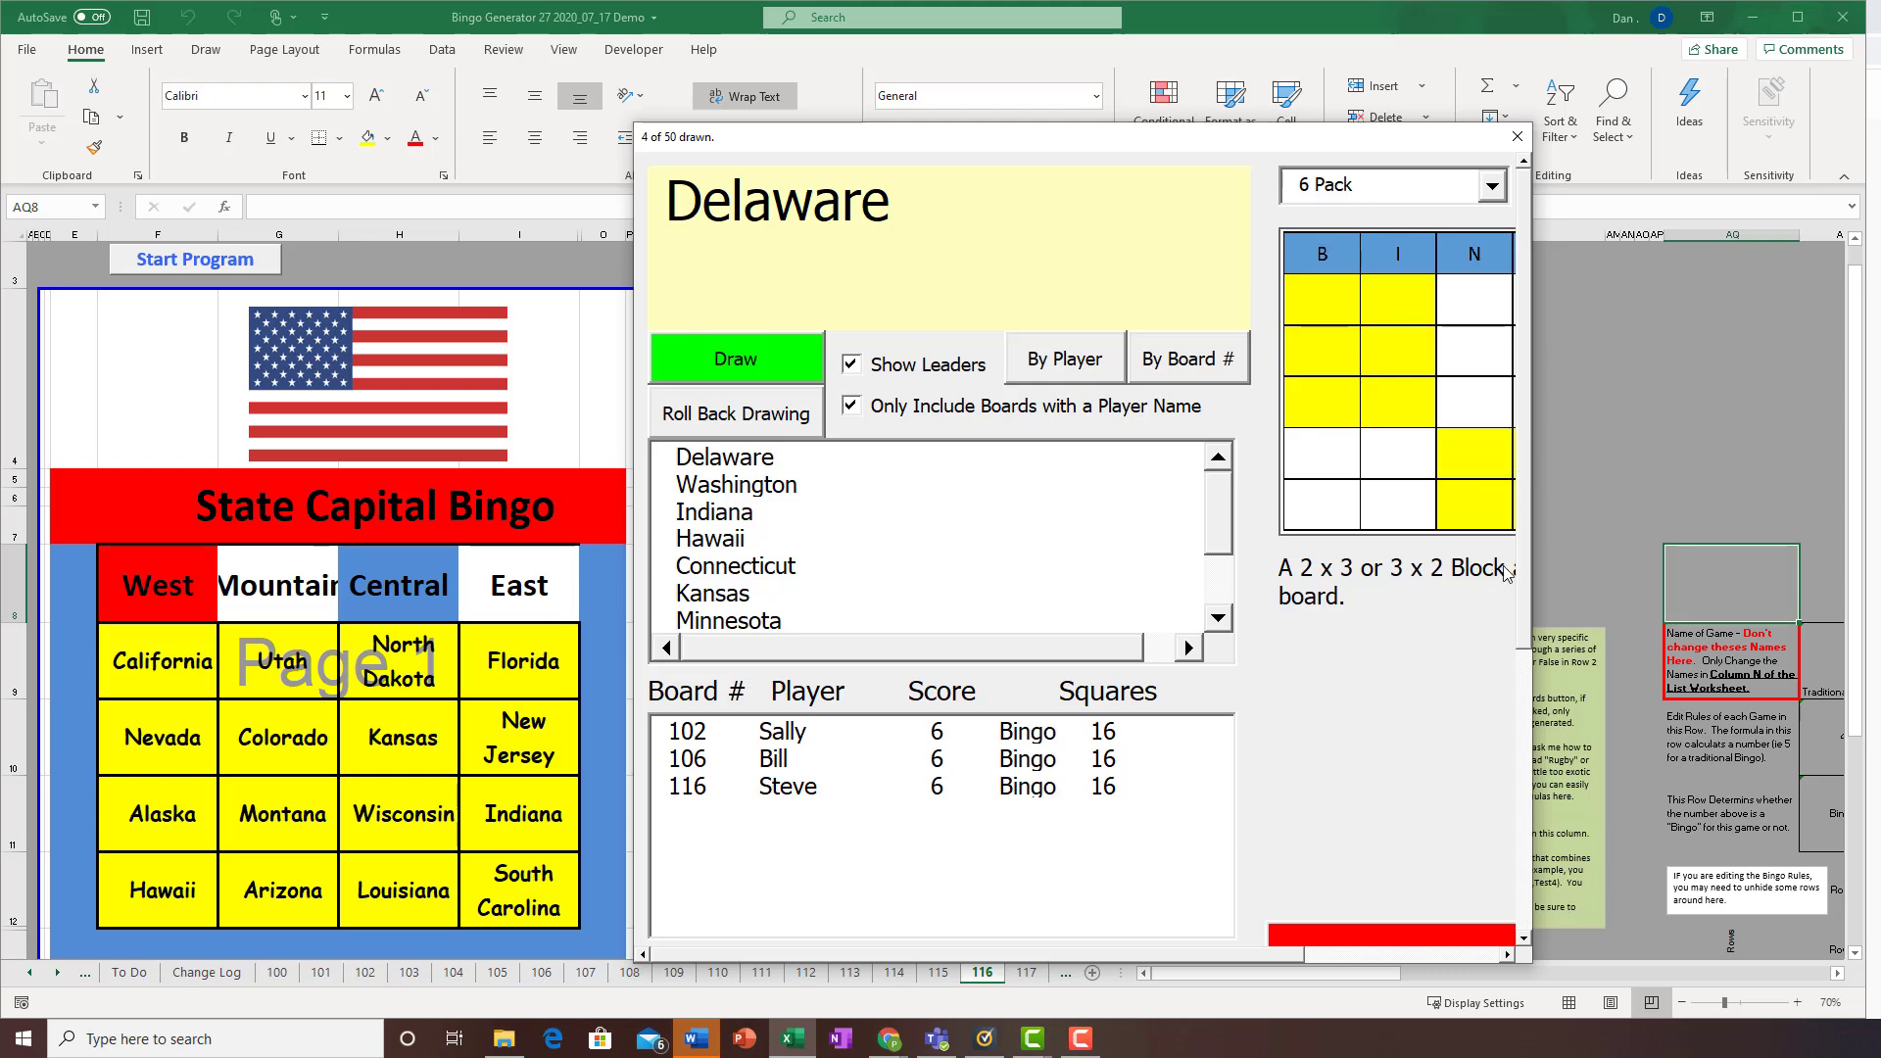
- Try widening and narrowing the drawing form with its Form Width setting
drag(1526, 539, 1522, 590)
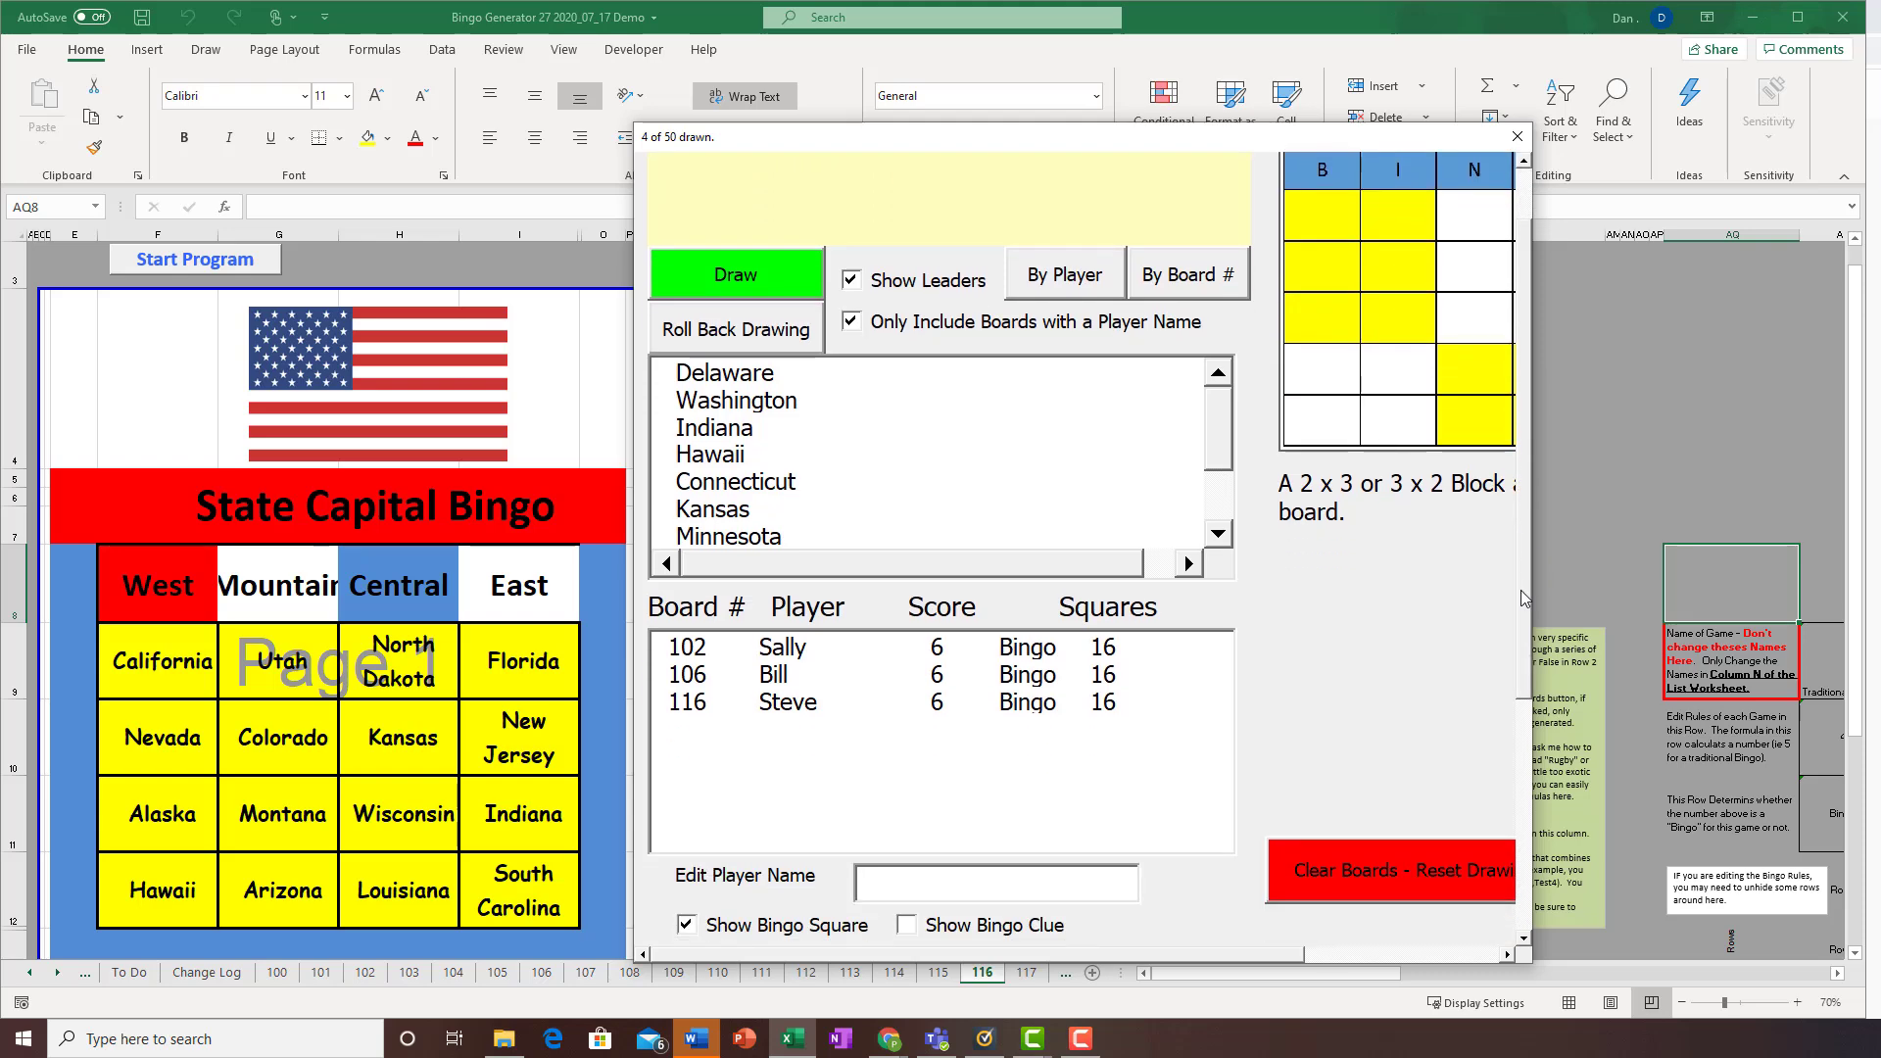
click(985, 781)
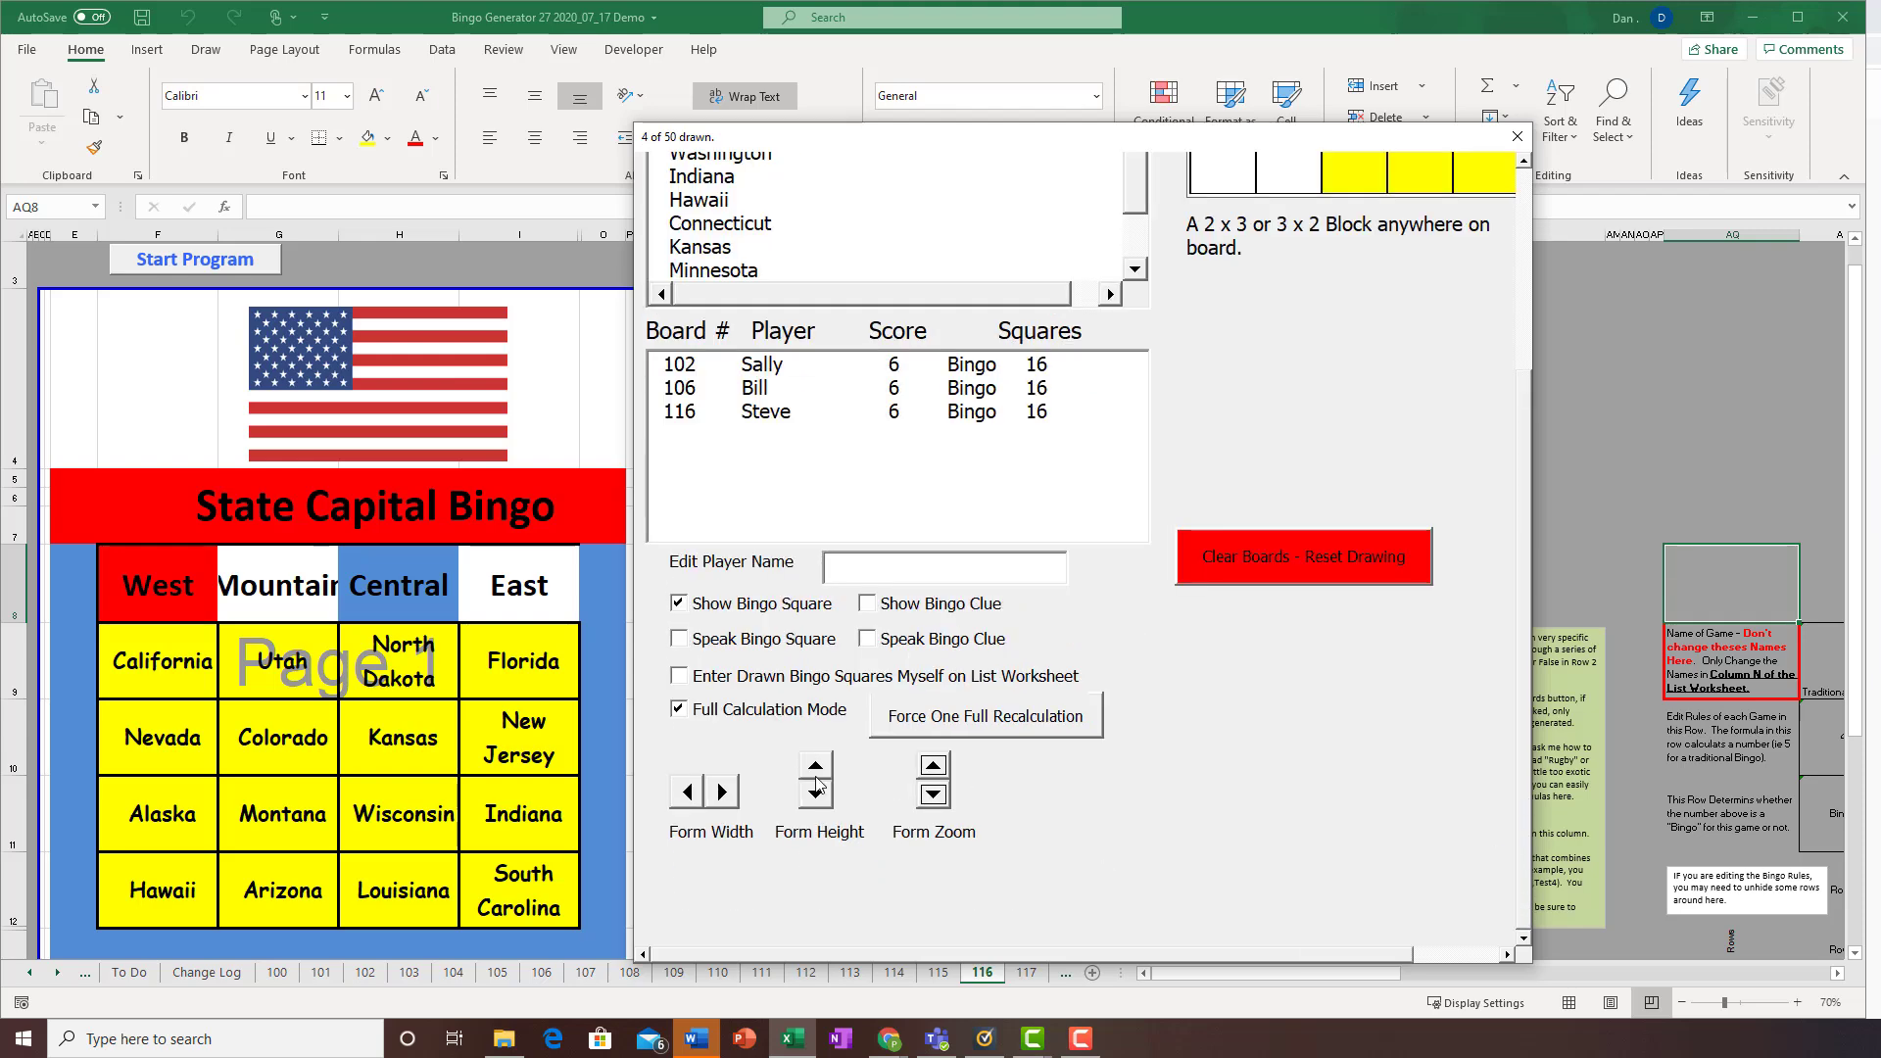
click(726, 793)
click(689, 793)
click(689, 792)
click(725, 792)
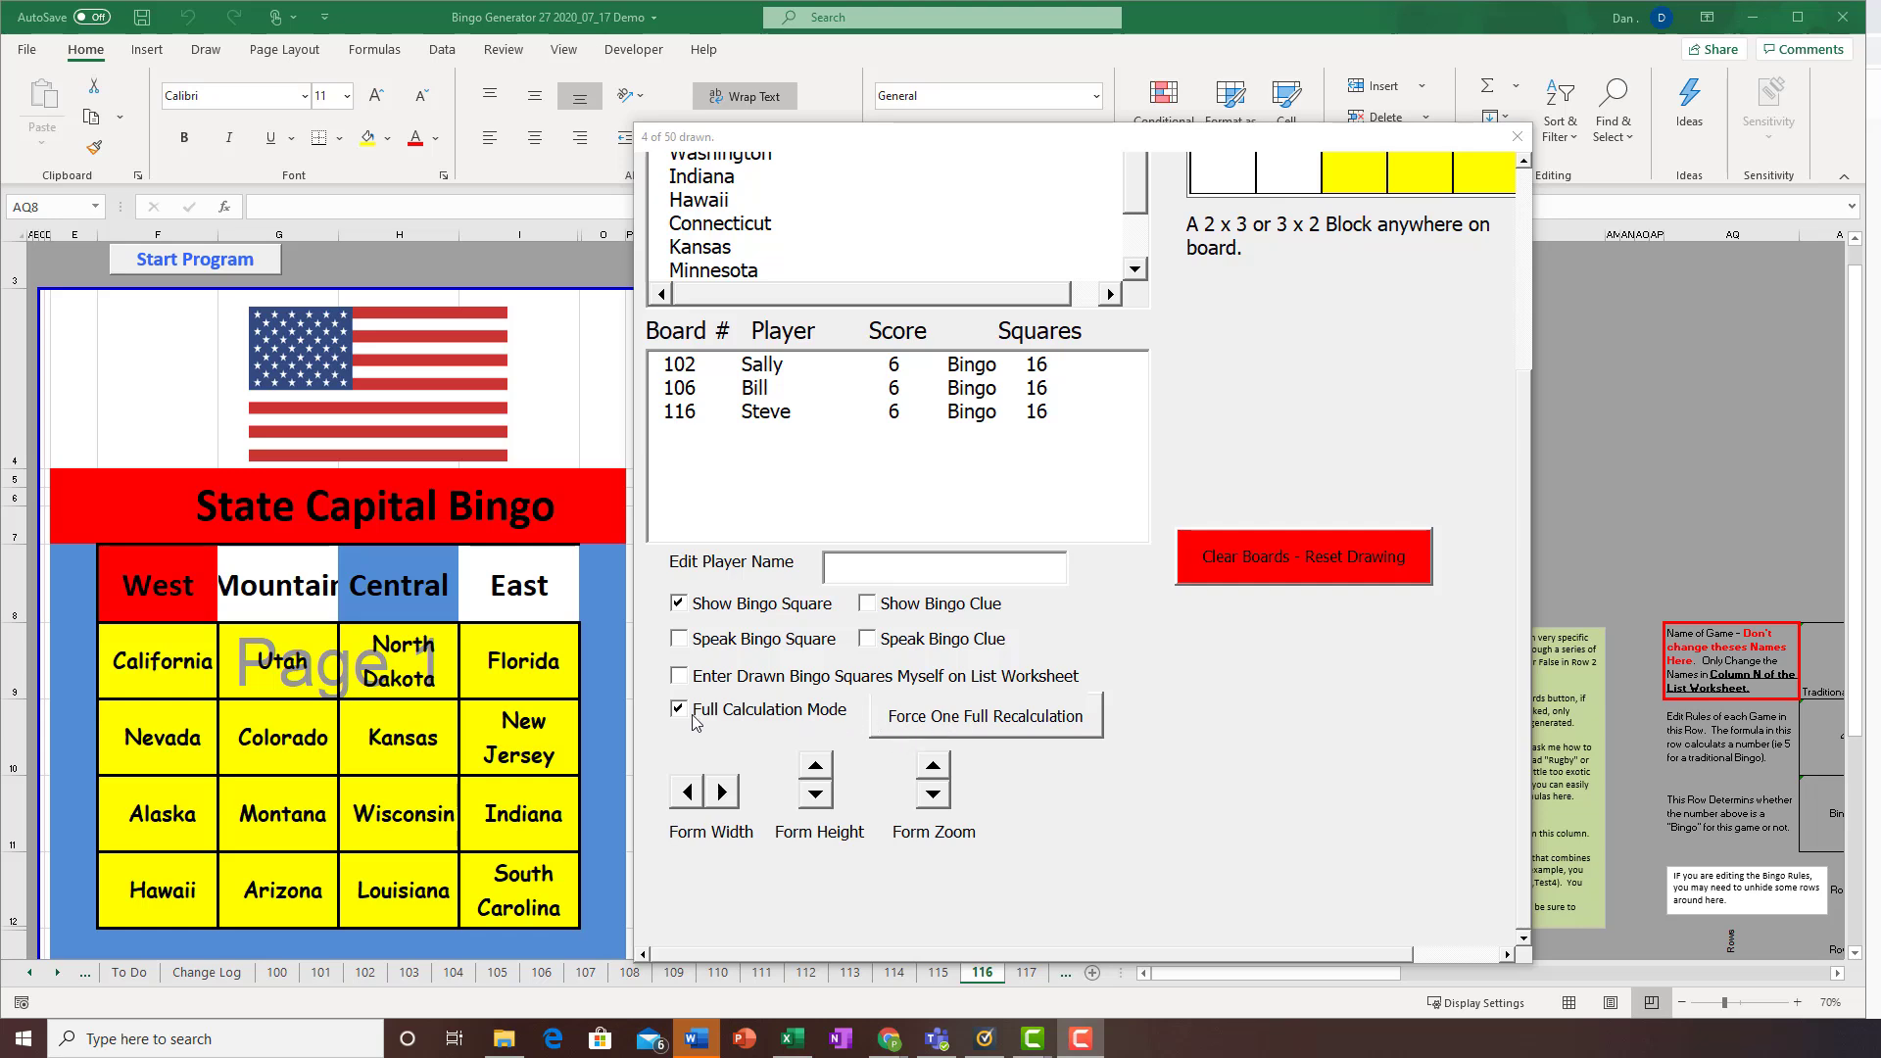
- Force one full recalculation, and recalculate the clue list worksheet several times to reshuffle its random draw order
click(875, 700)
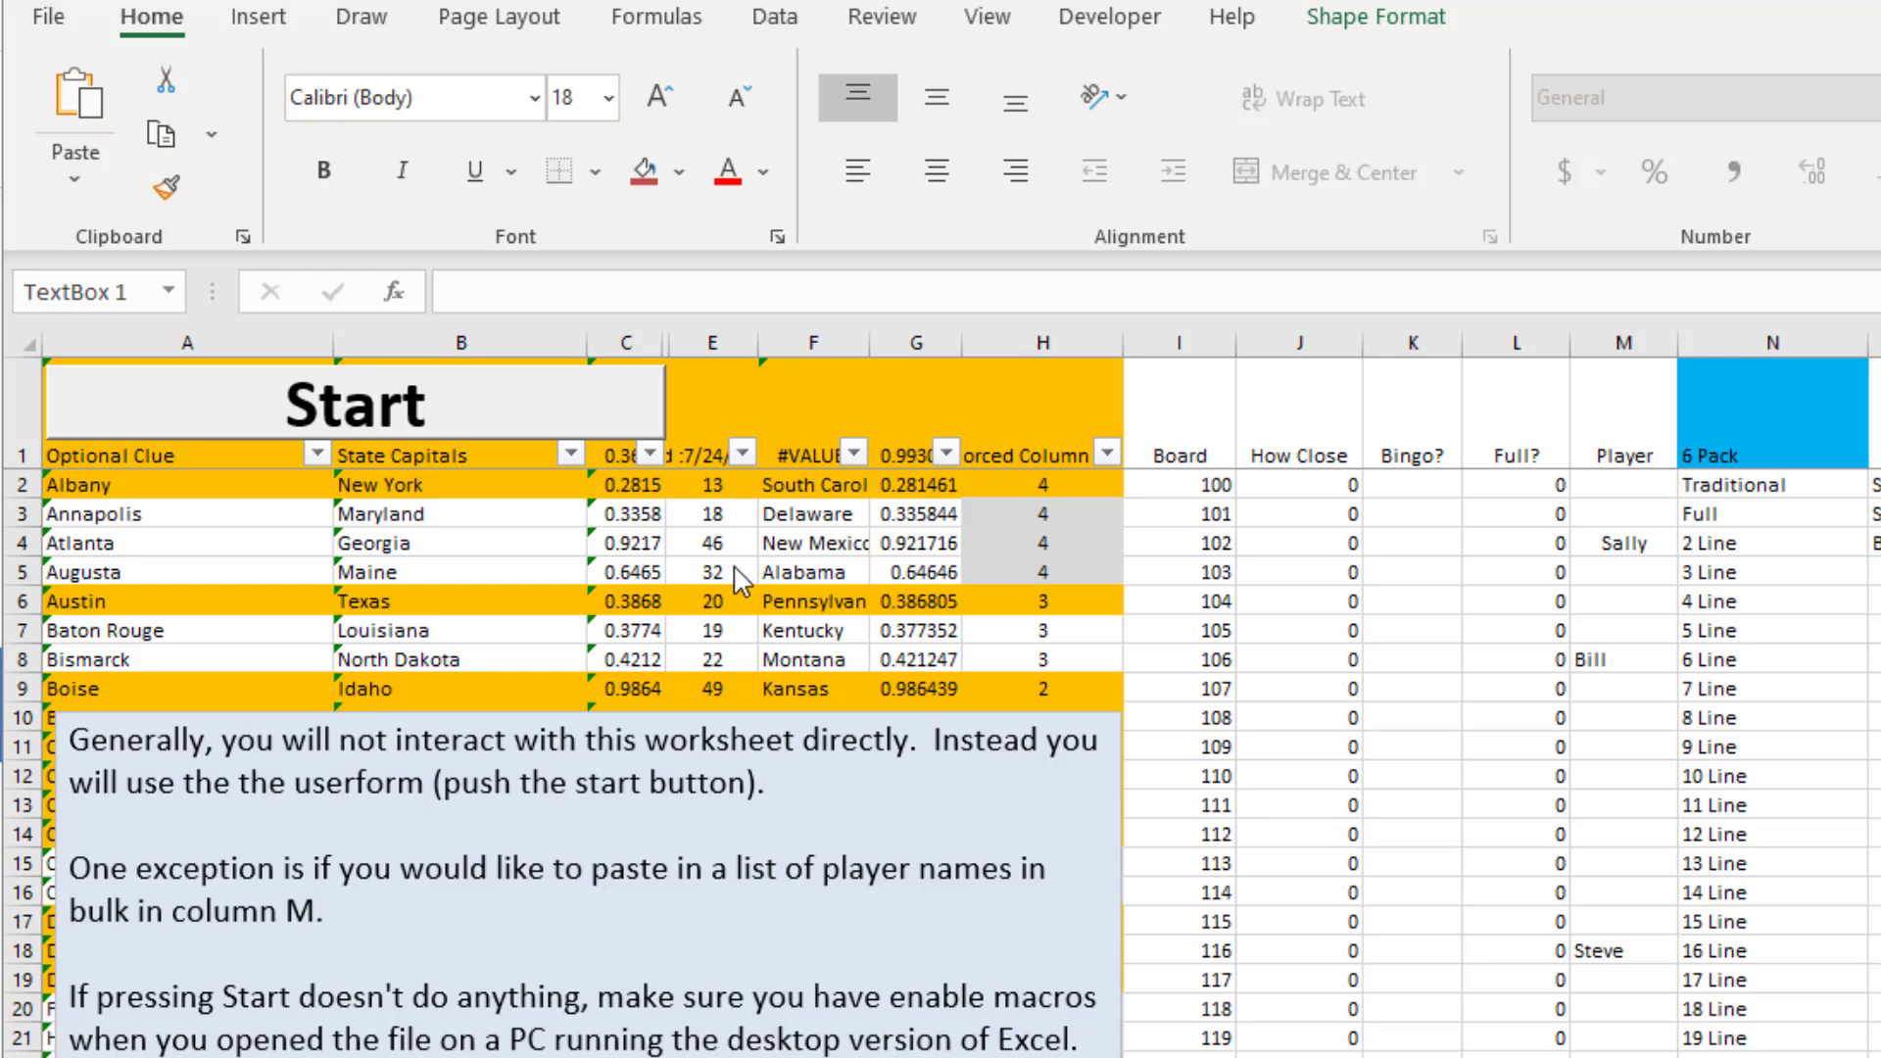
key(alt+l)
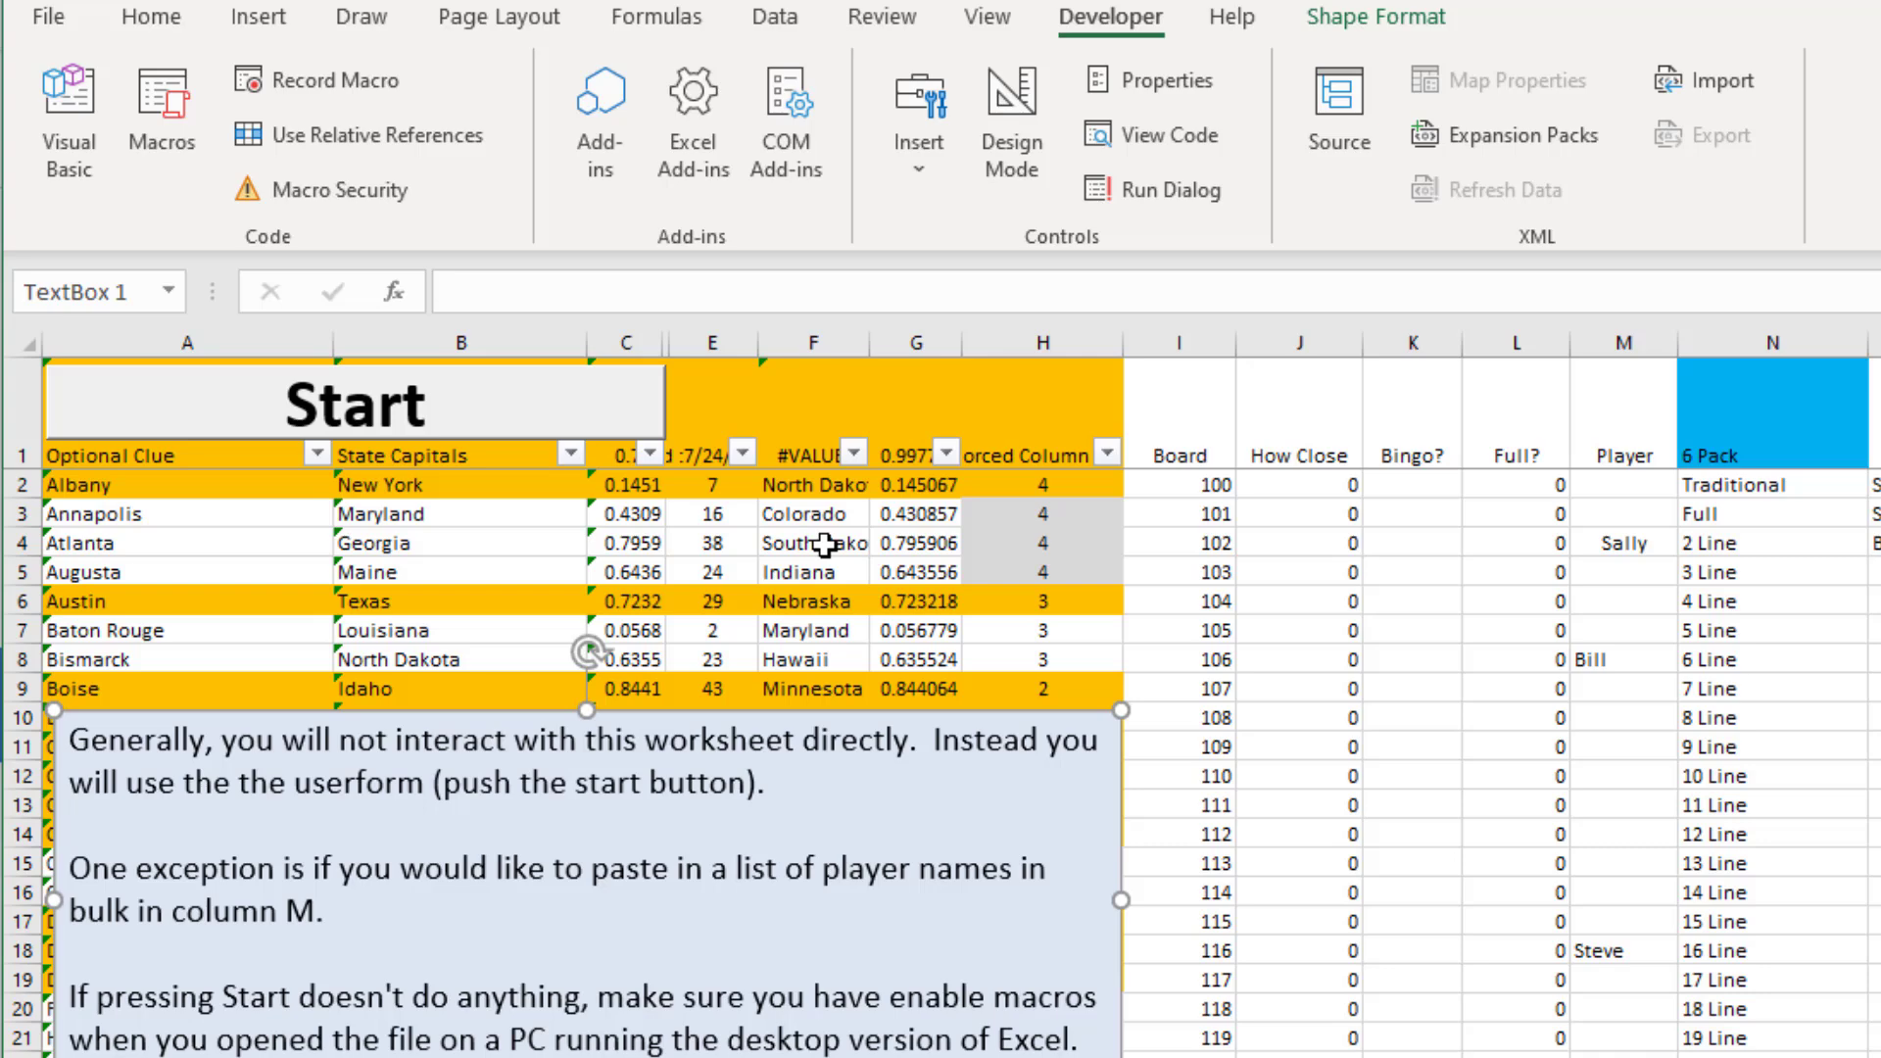
key(F9)
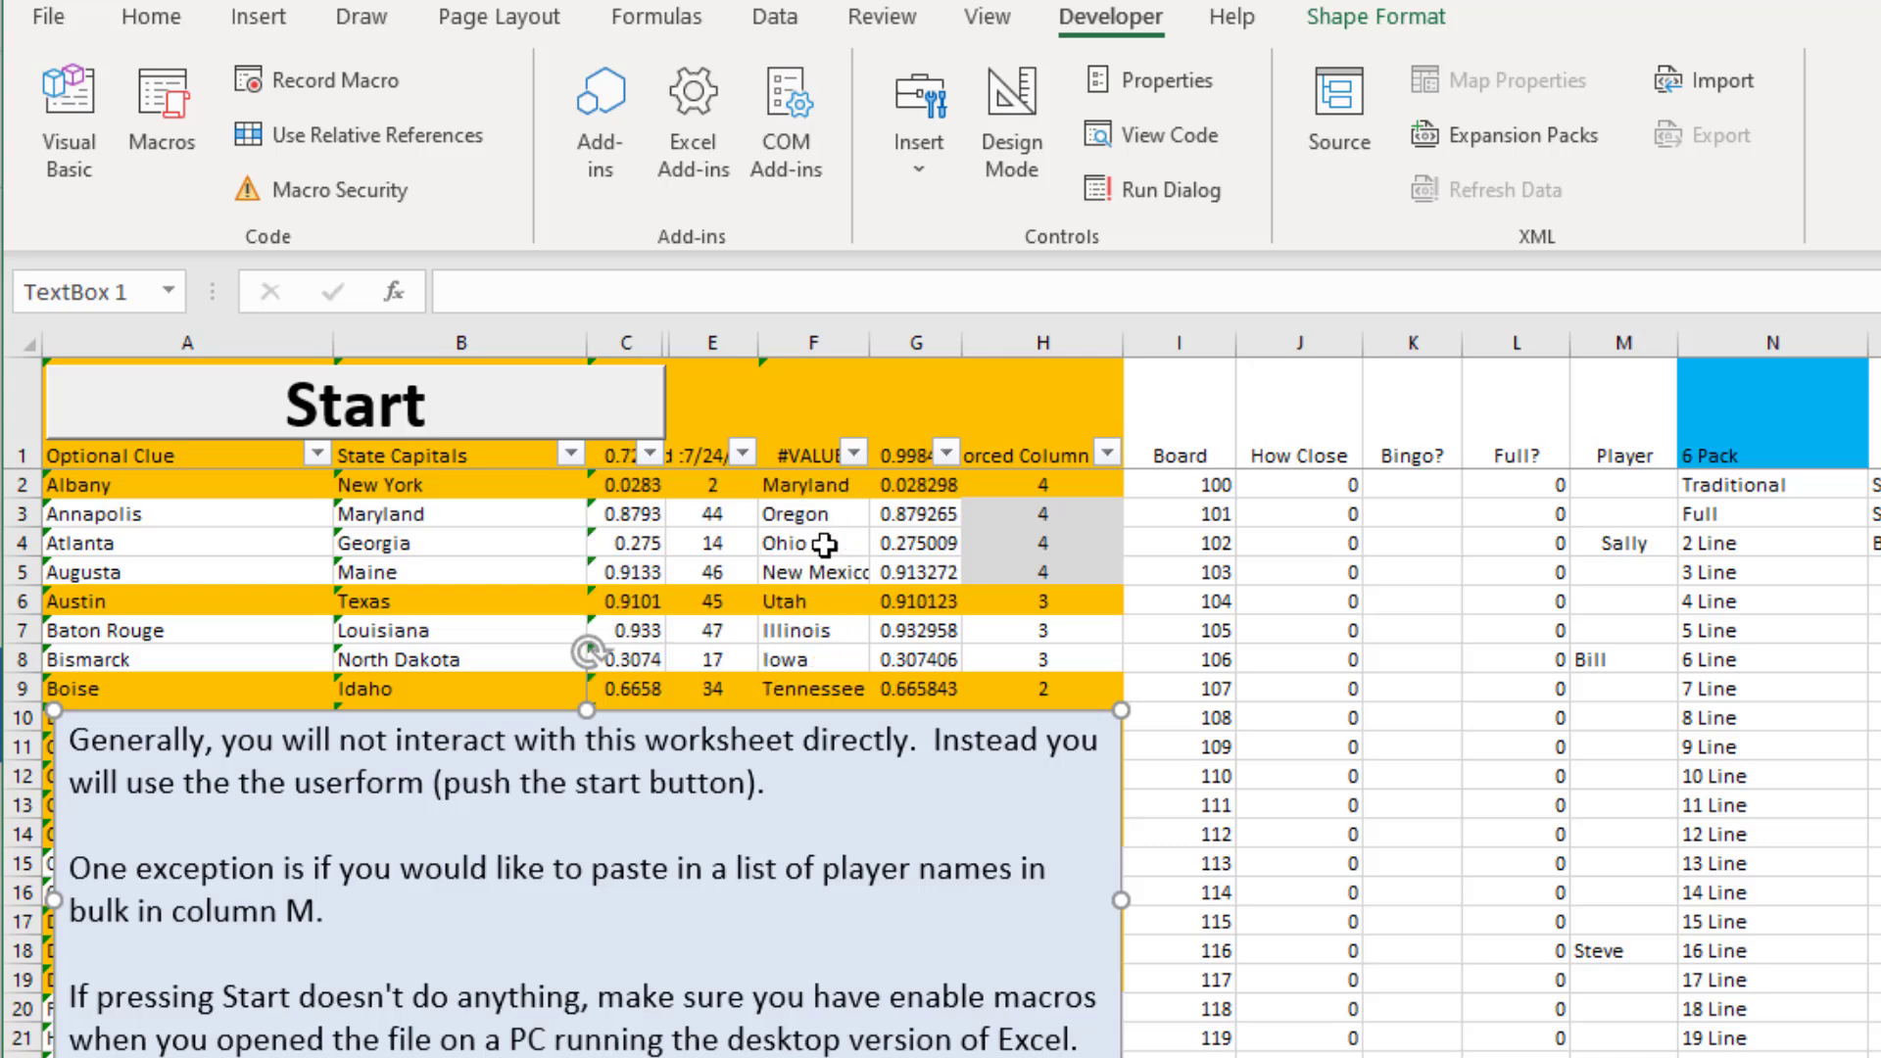
key(F9)
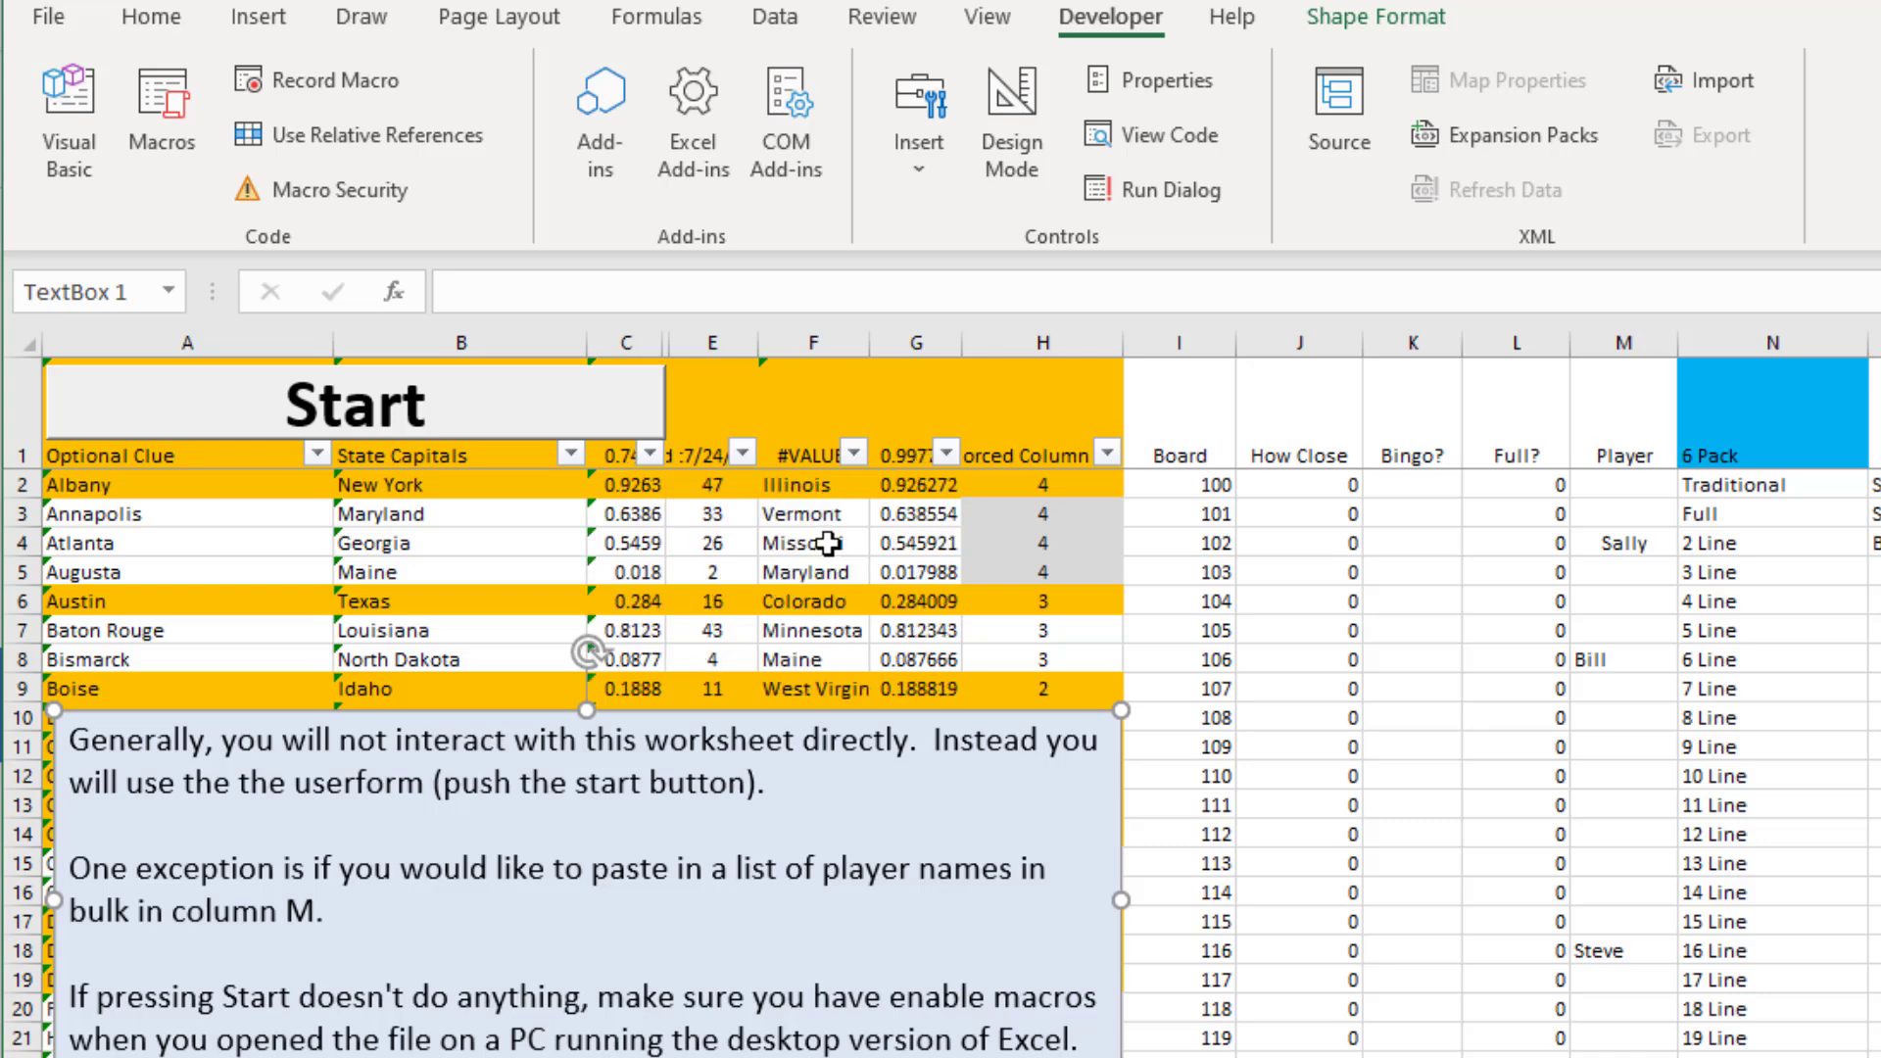
key(F9)
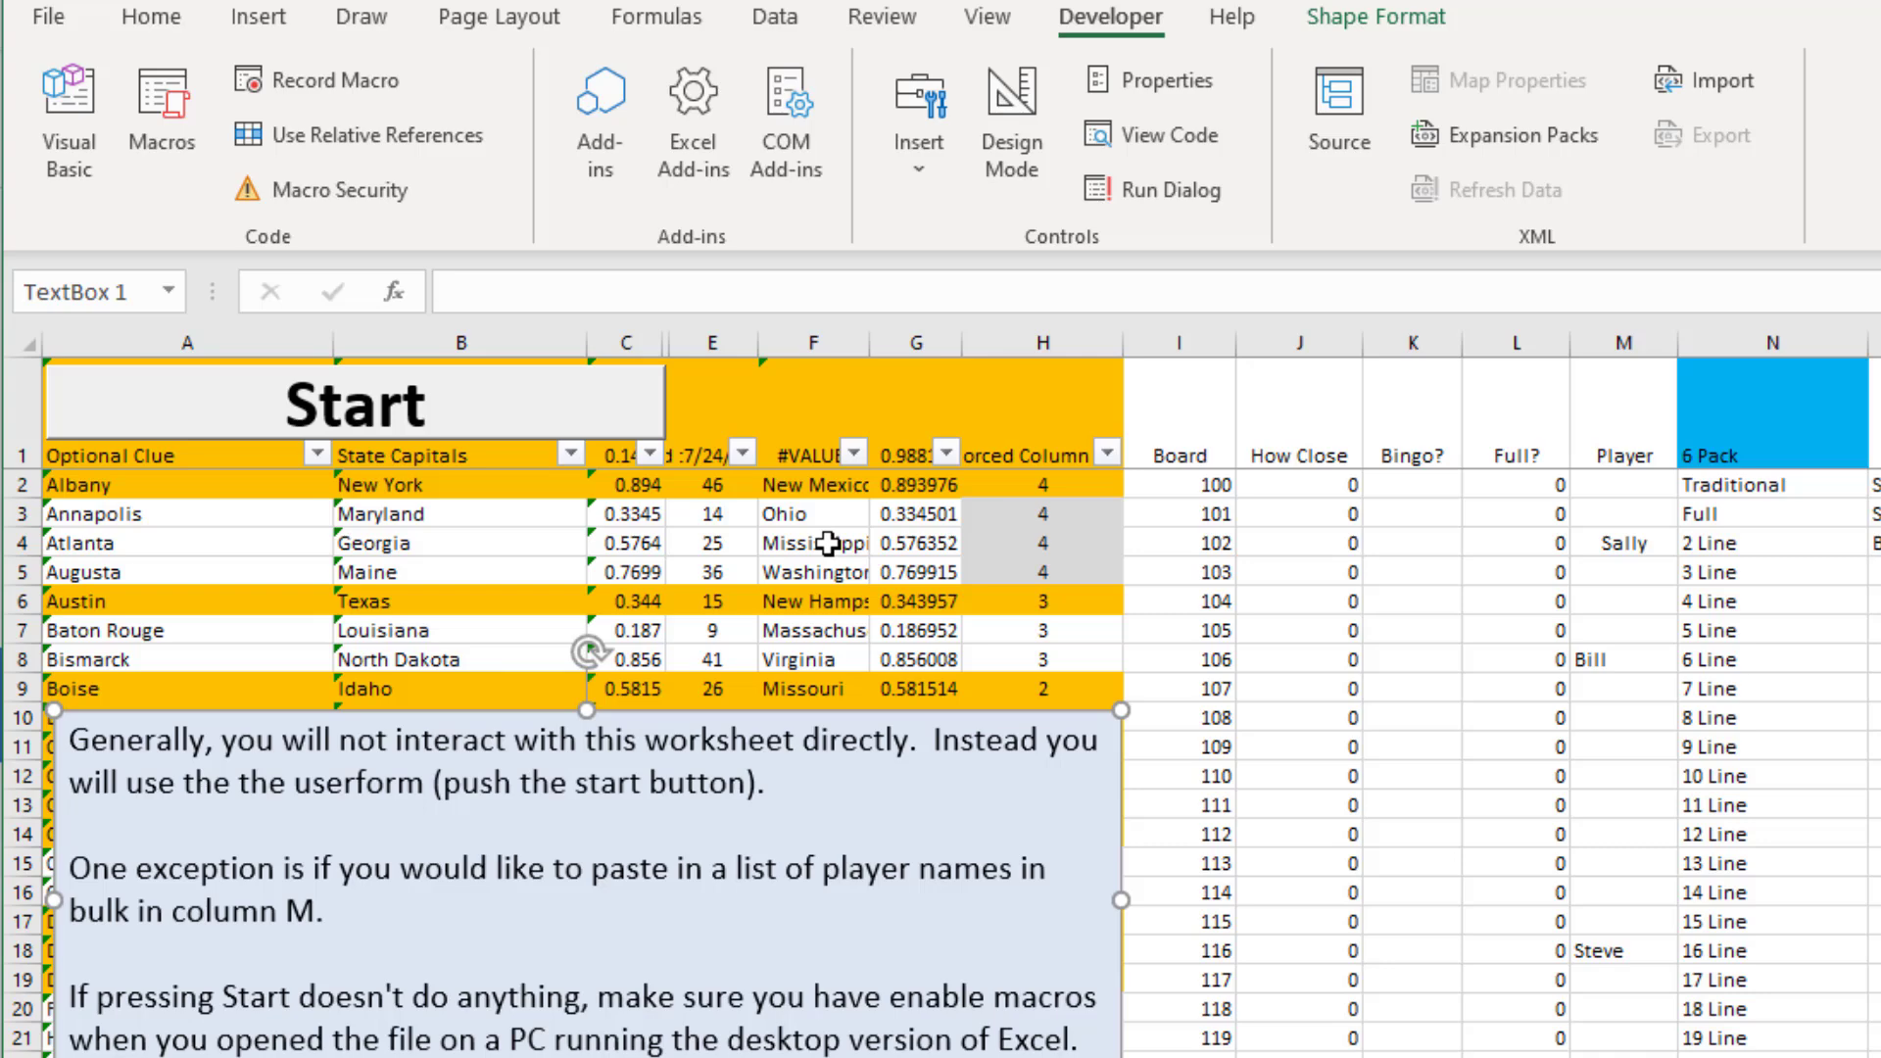
key(F9)
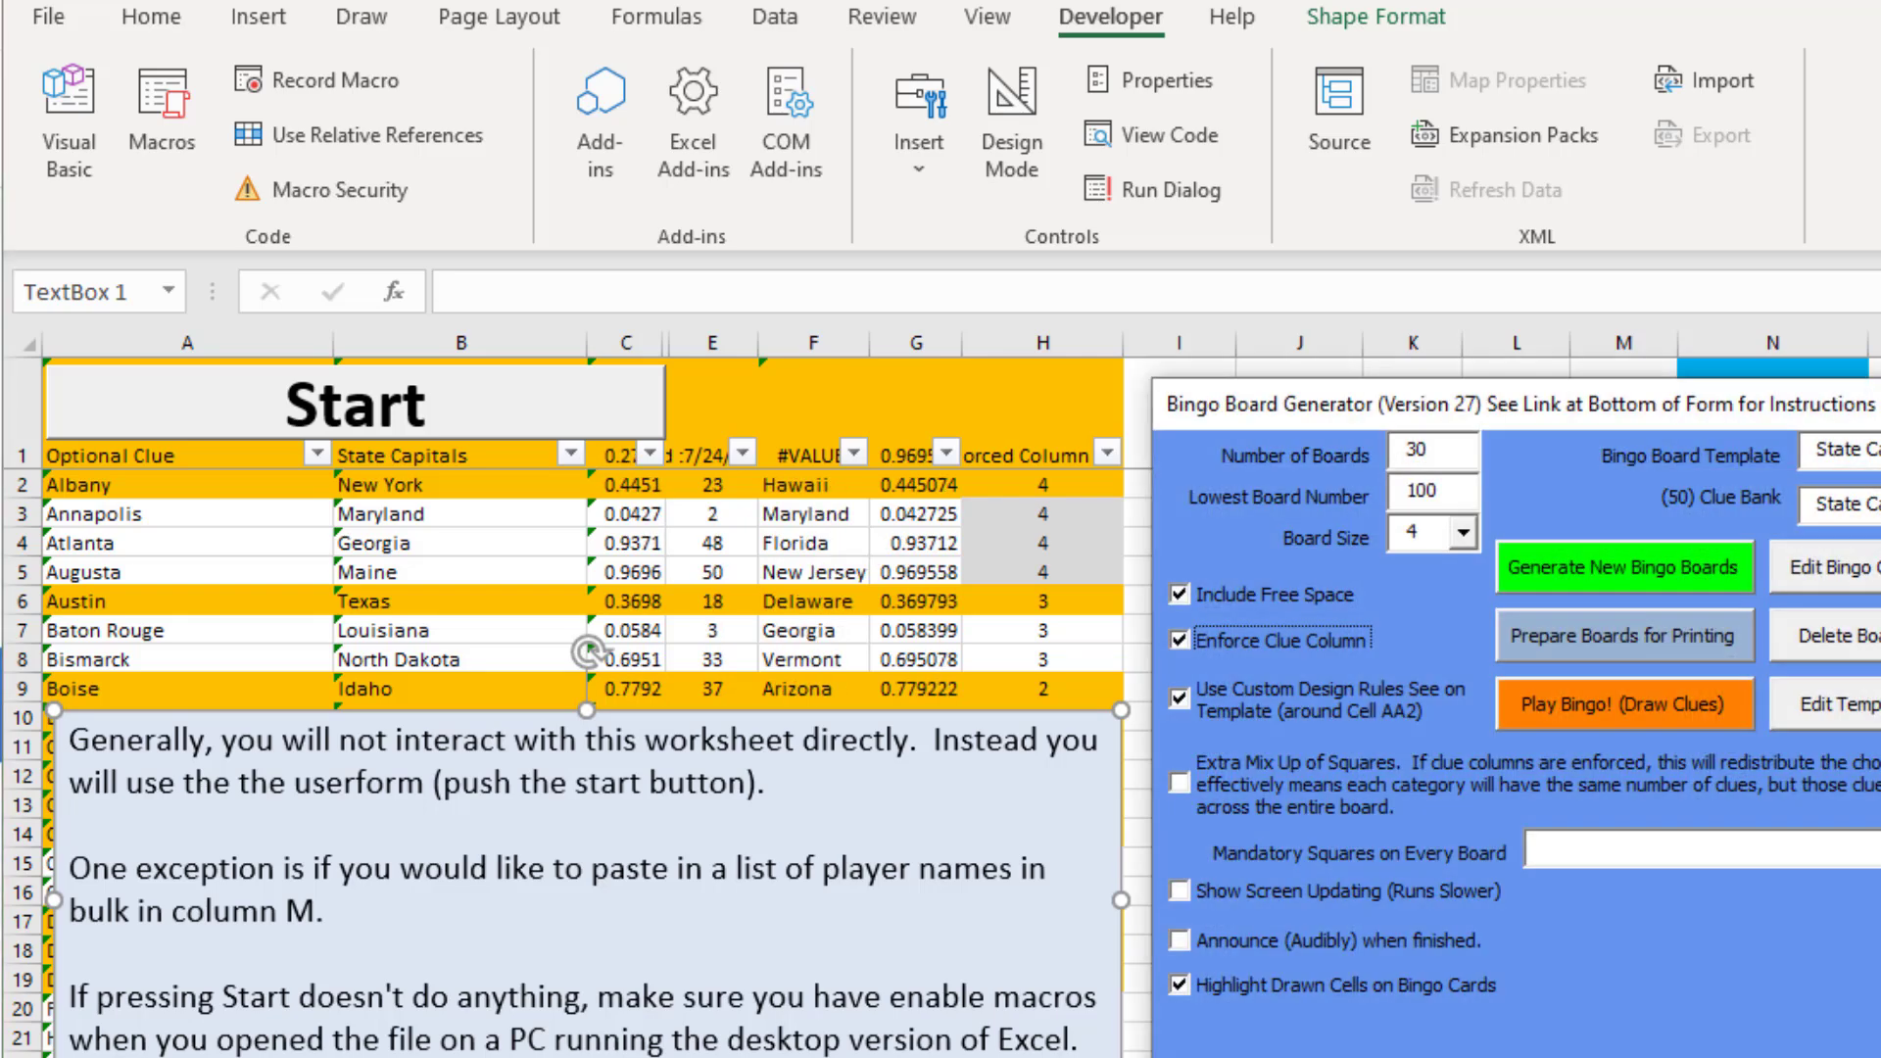
- Switch Enforce Clue Column off and on again in the Bingo Board Generator form
key(space)
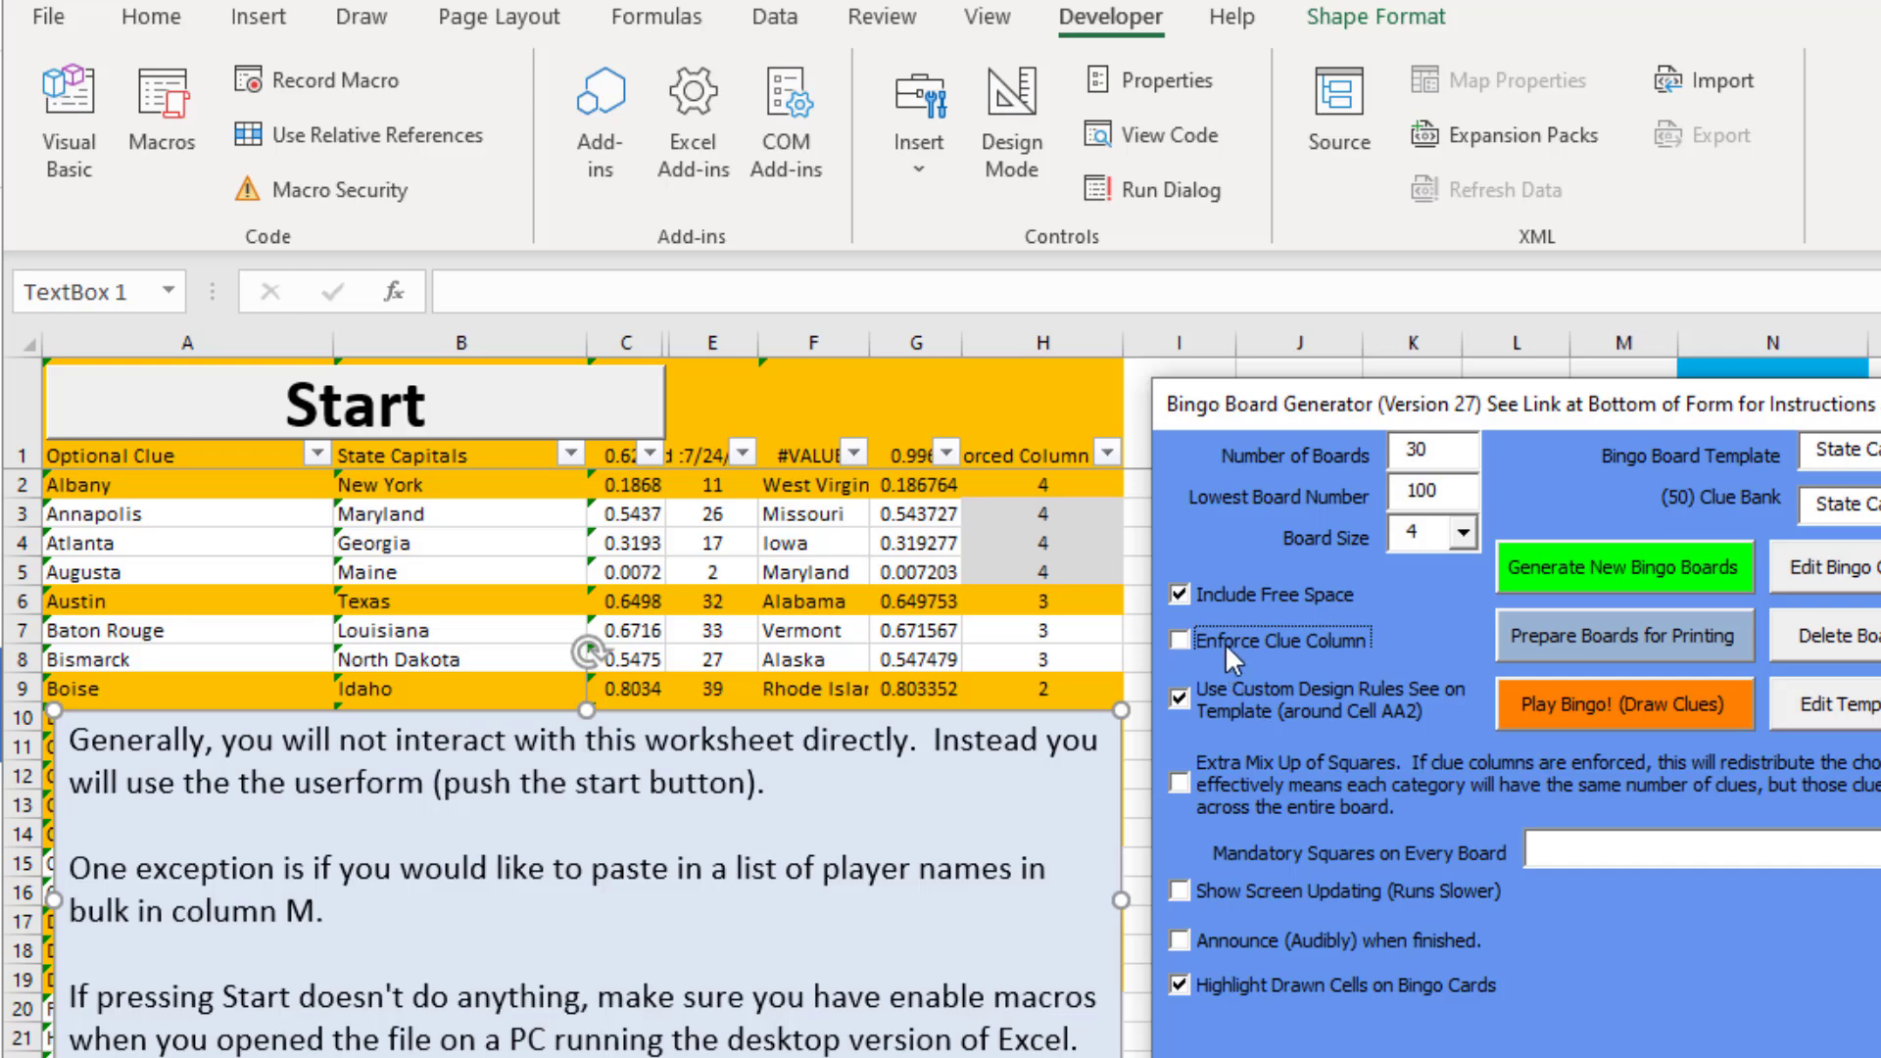
click(1182, 637)
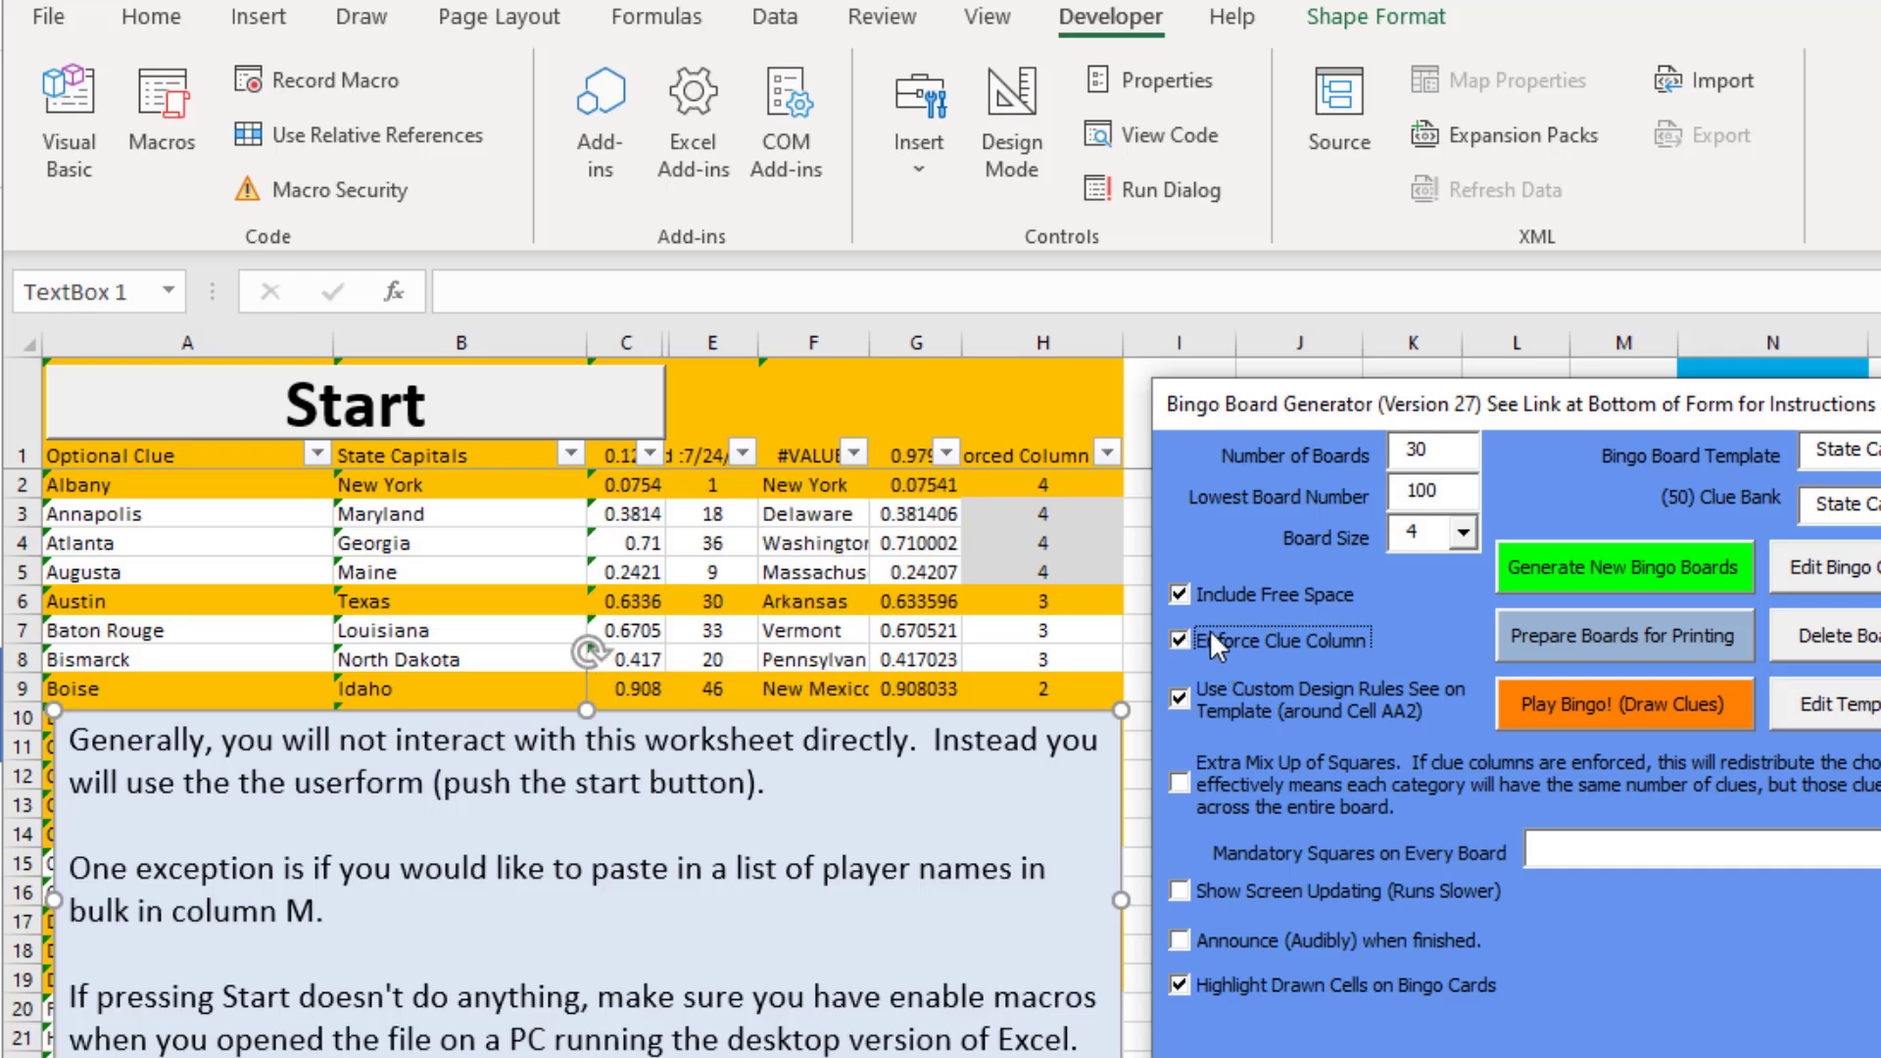
drag(1874, 417, 1260, 451)
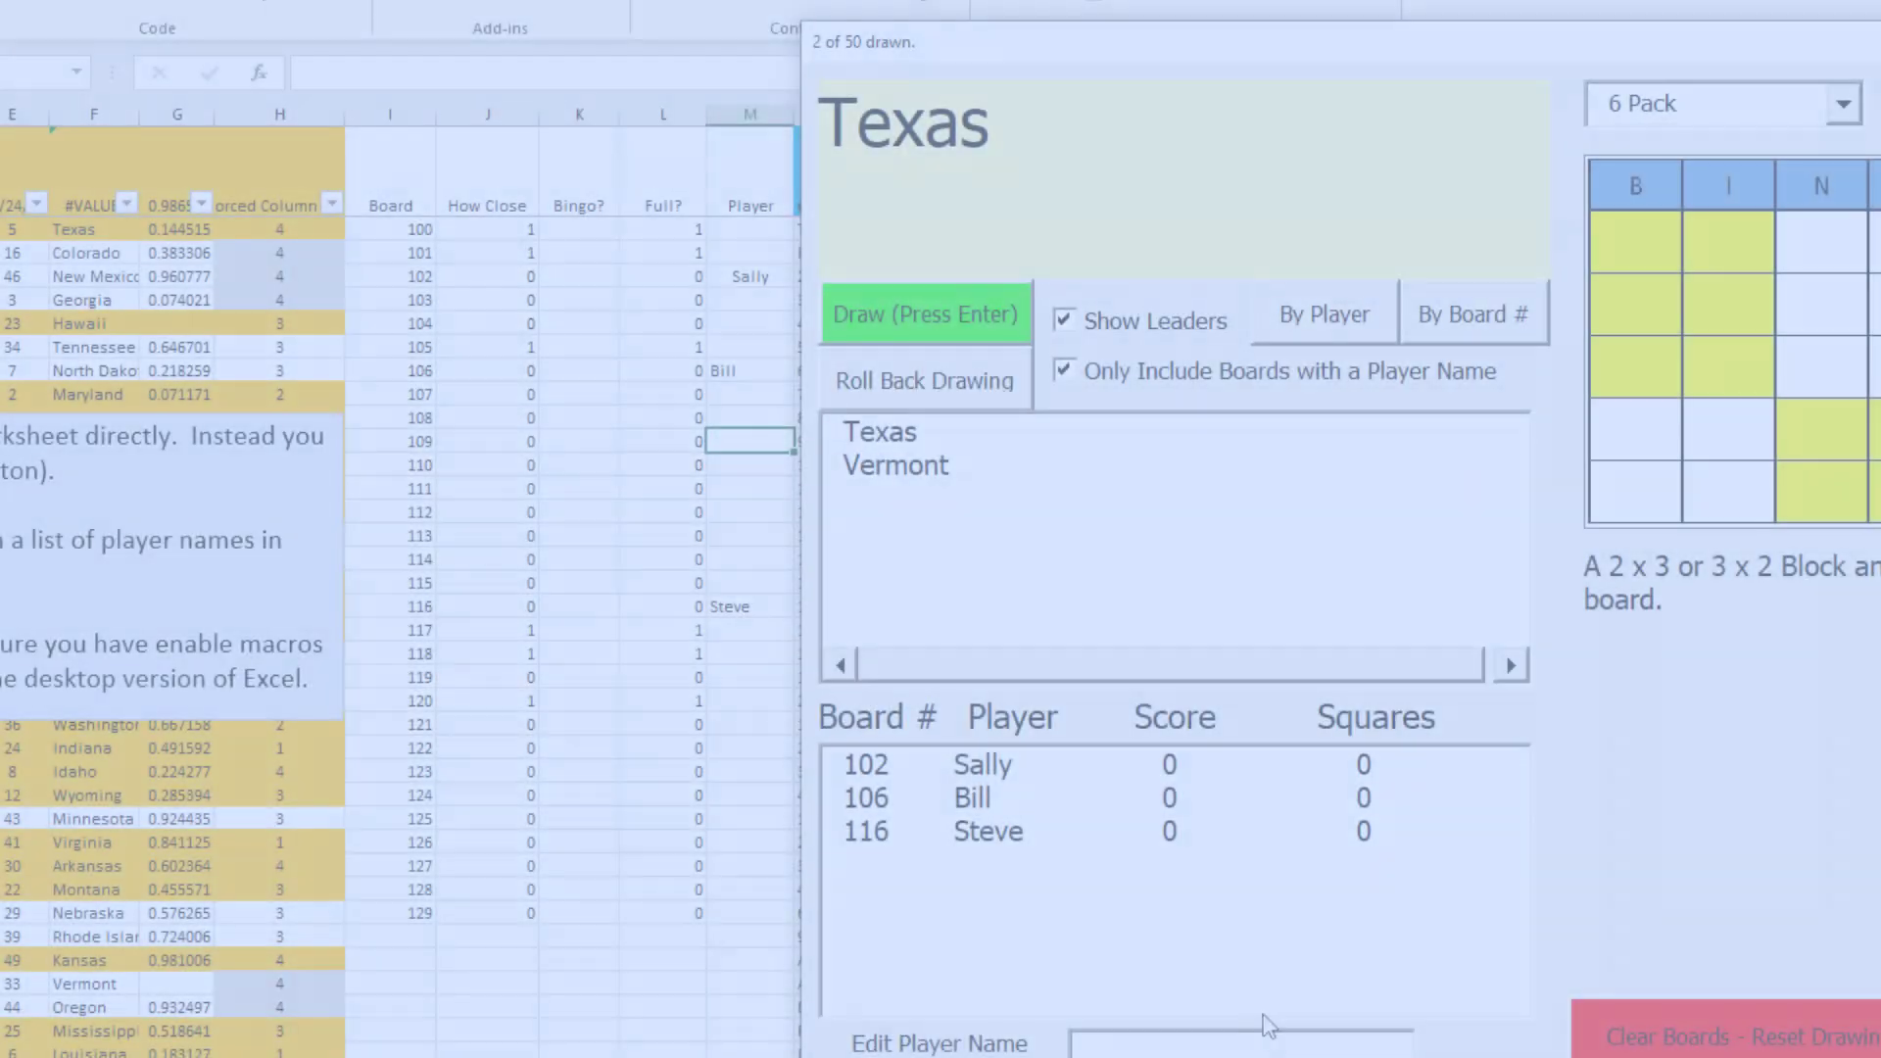
- Draw five more squares for the 6 Pack game while watching the board scores on the list worksheet
click(937, 319)
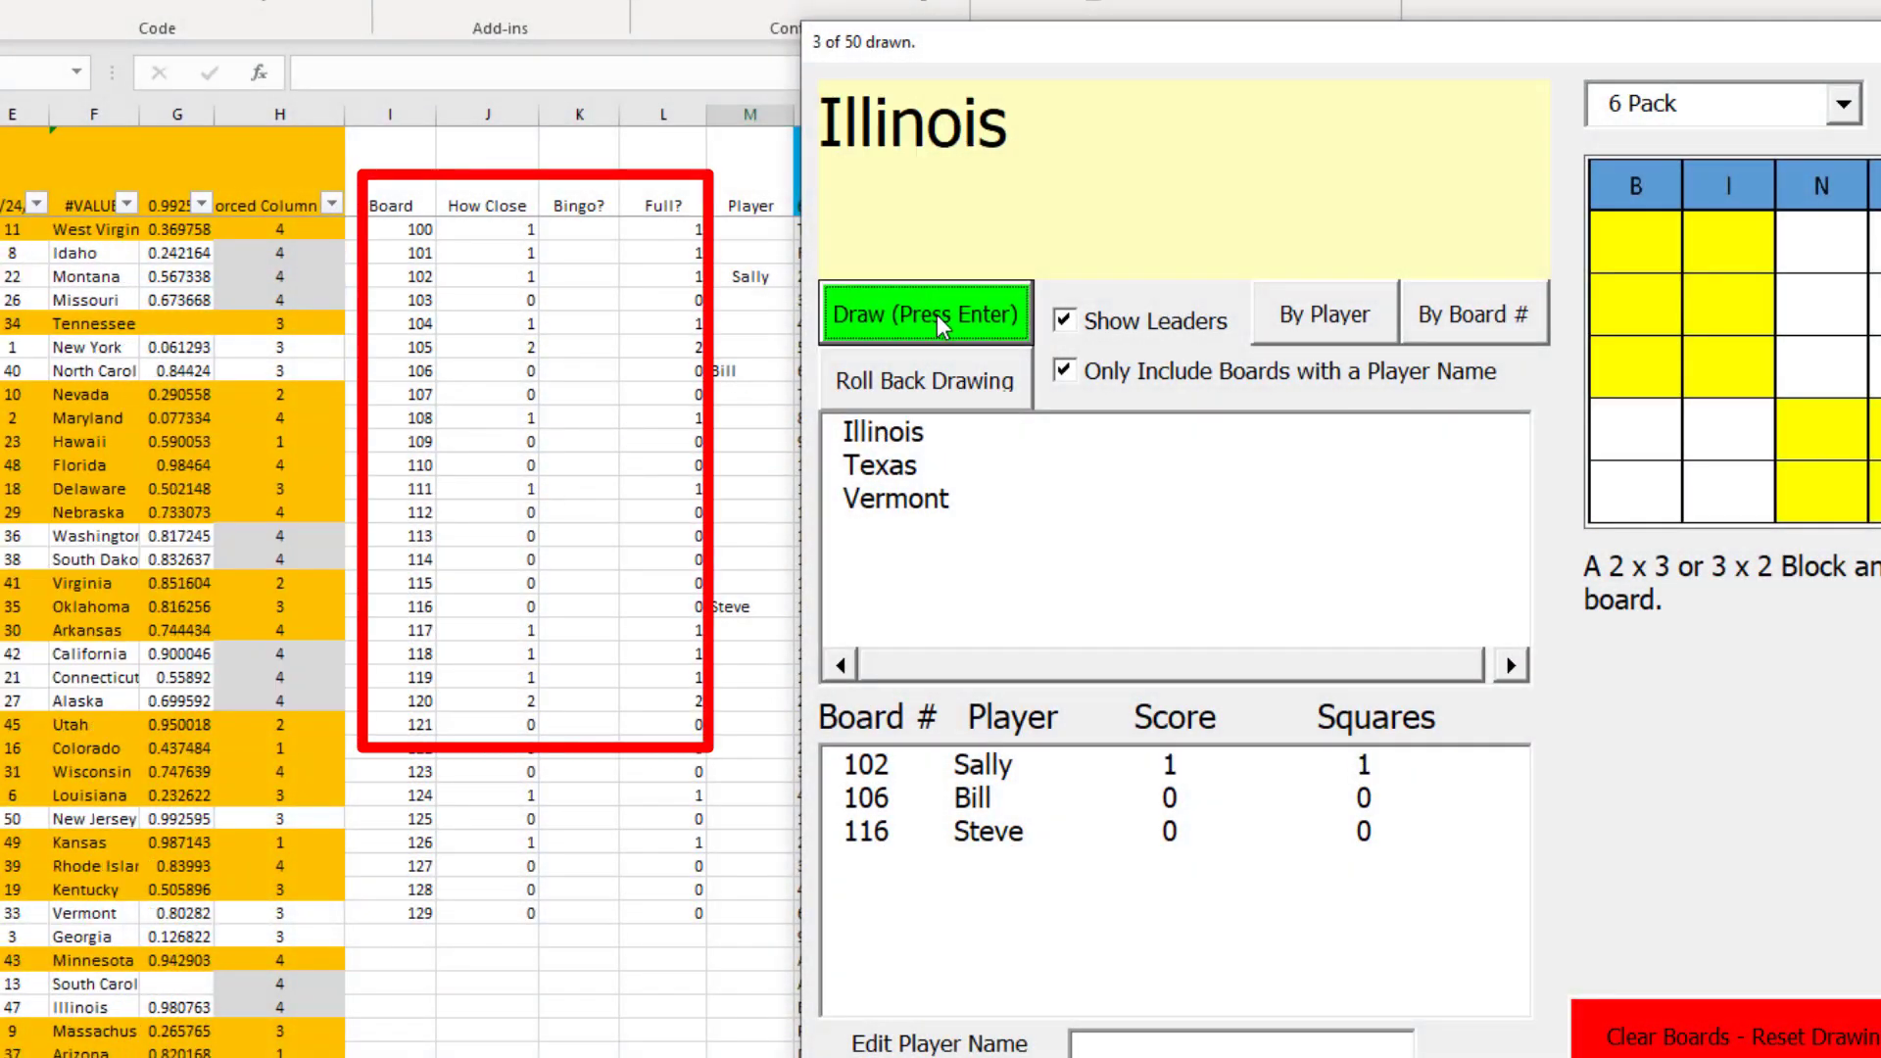
click(937, 315)
click(937, 314)
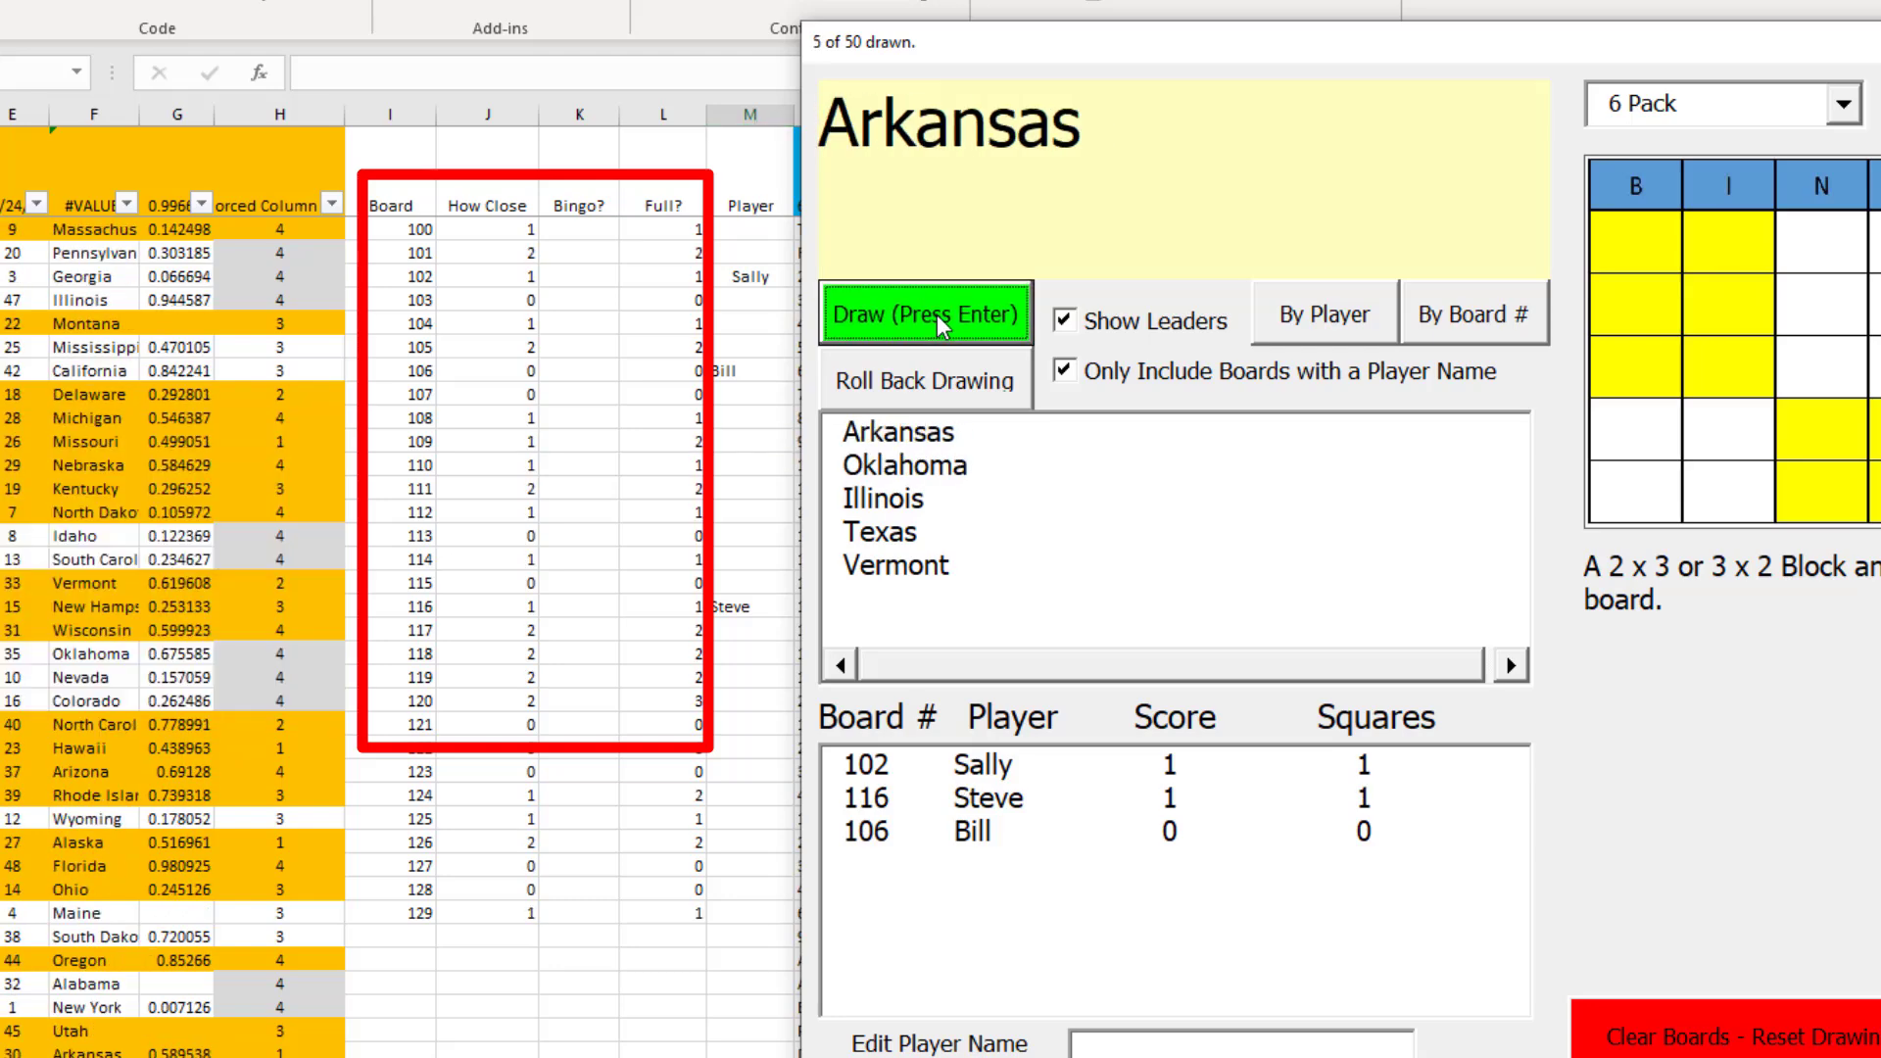
click(937, 315)
click(937, 314)
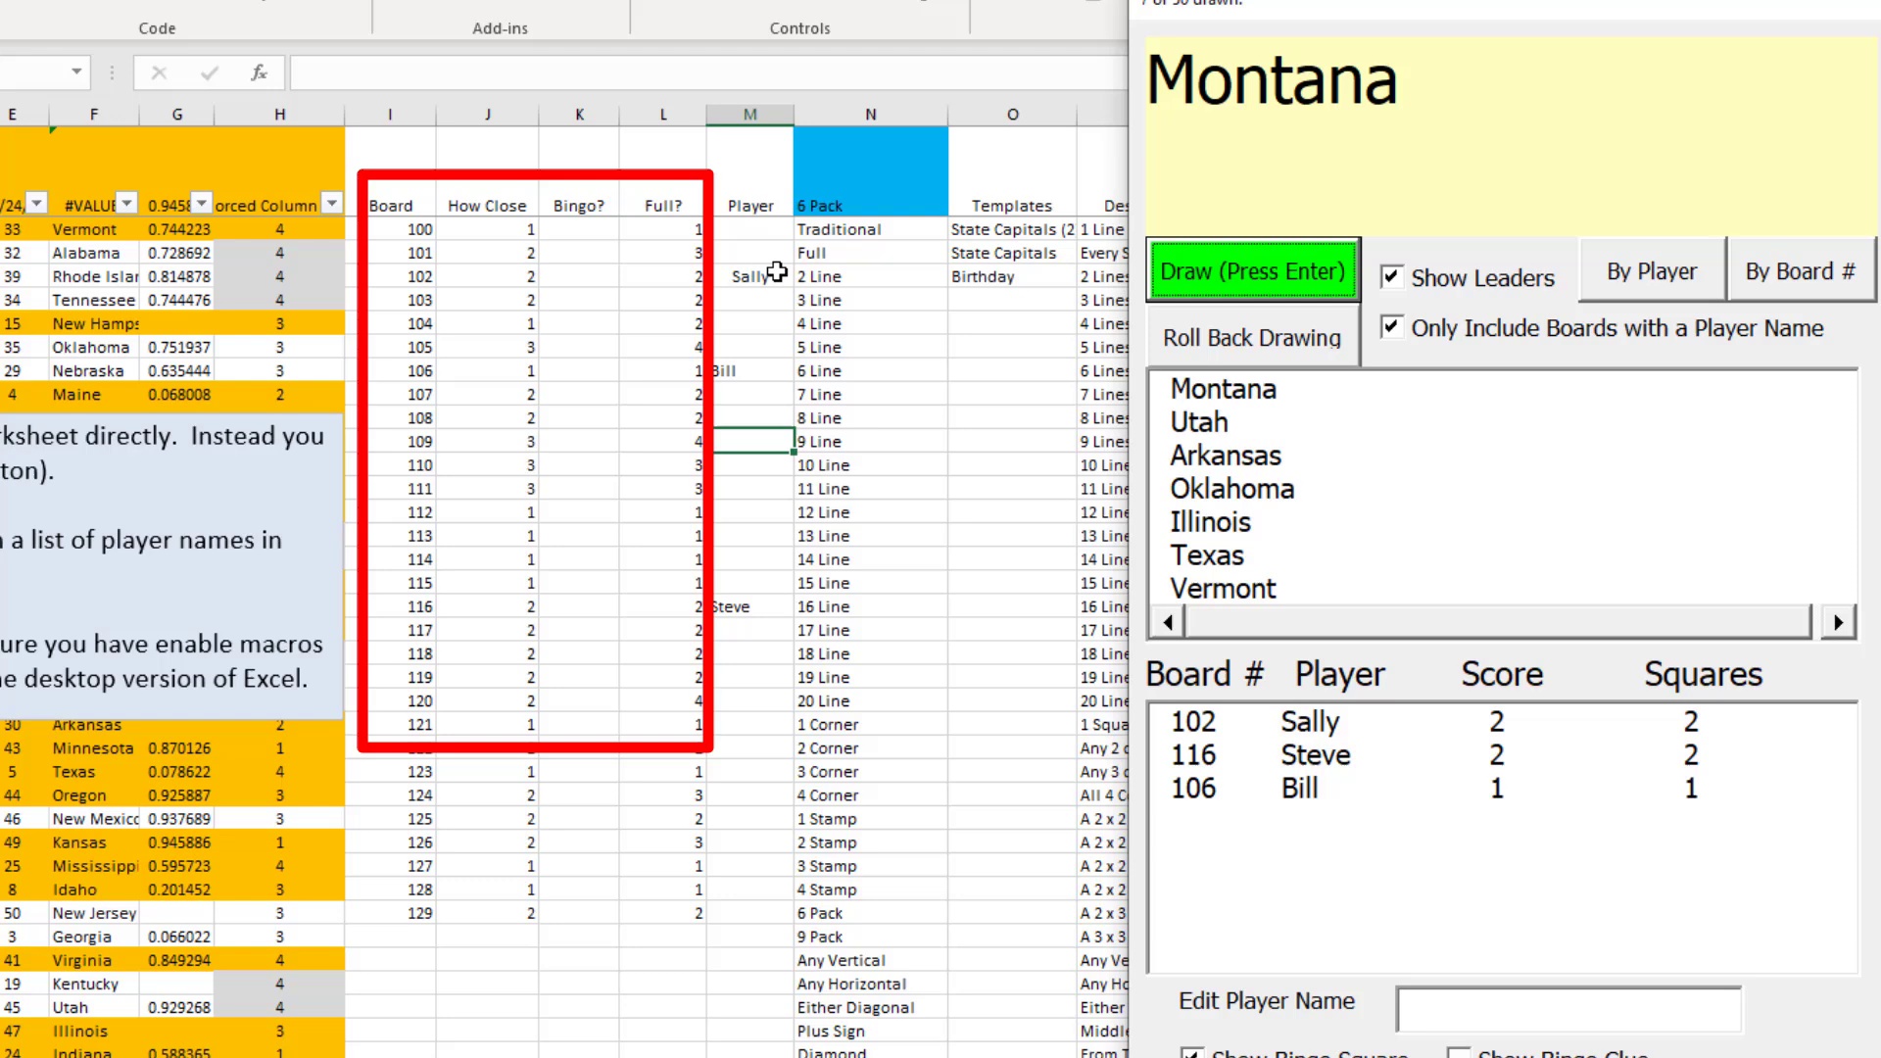
- Locate board 102's entry in the Player column, and select that board's player in the leader list for name editing
click(751, 277)
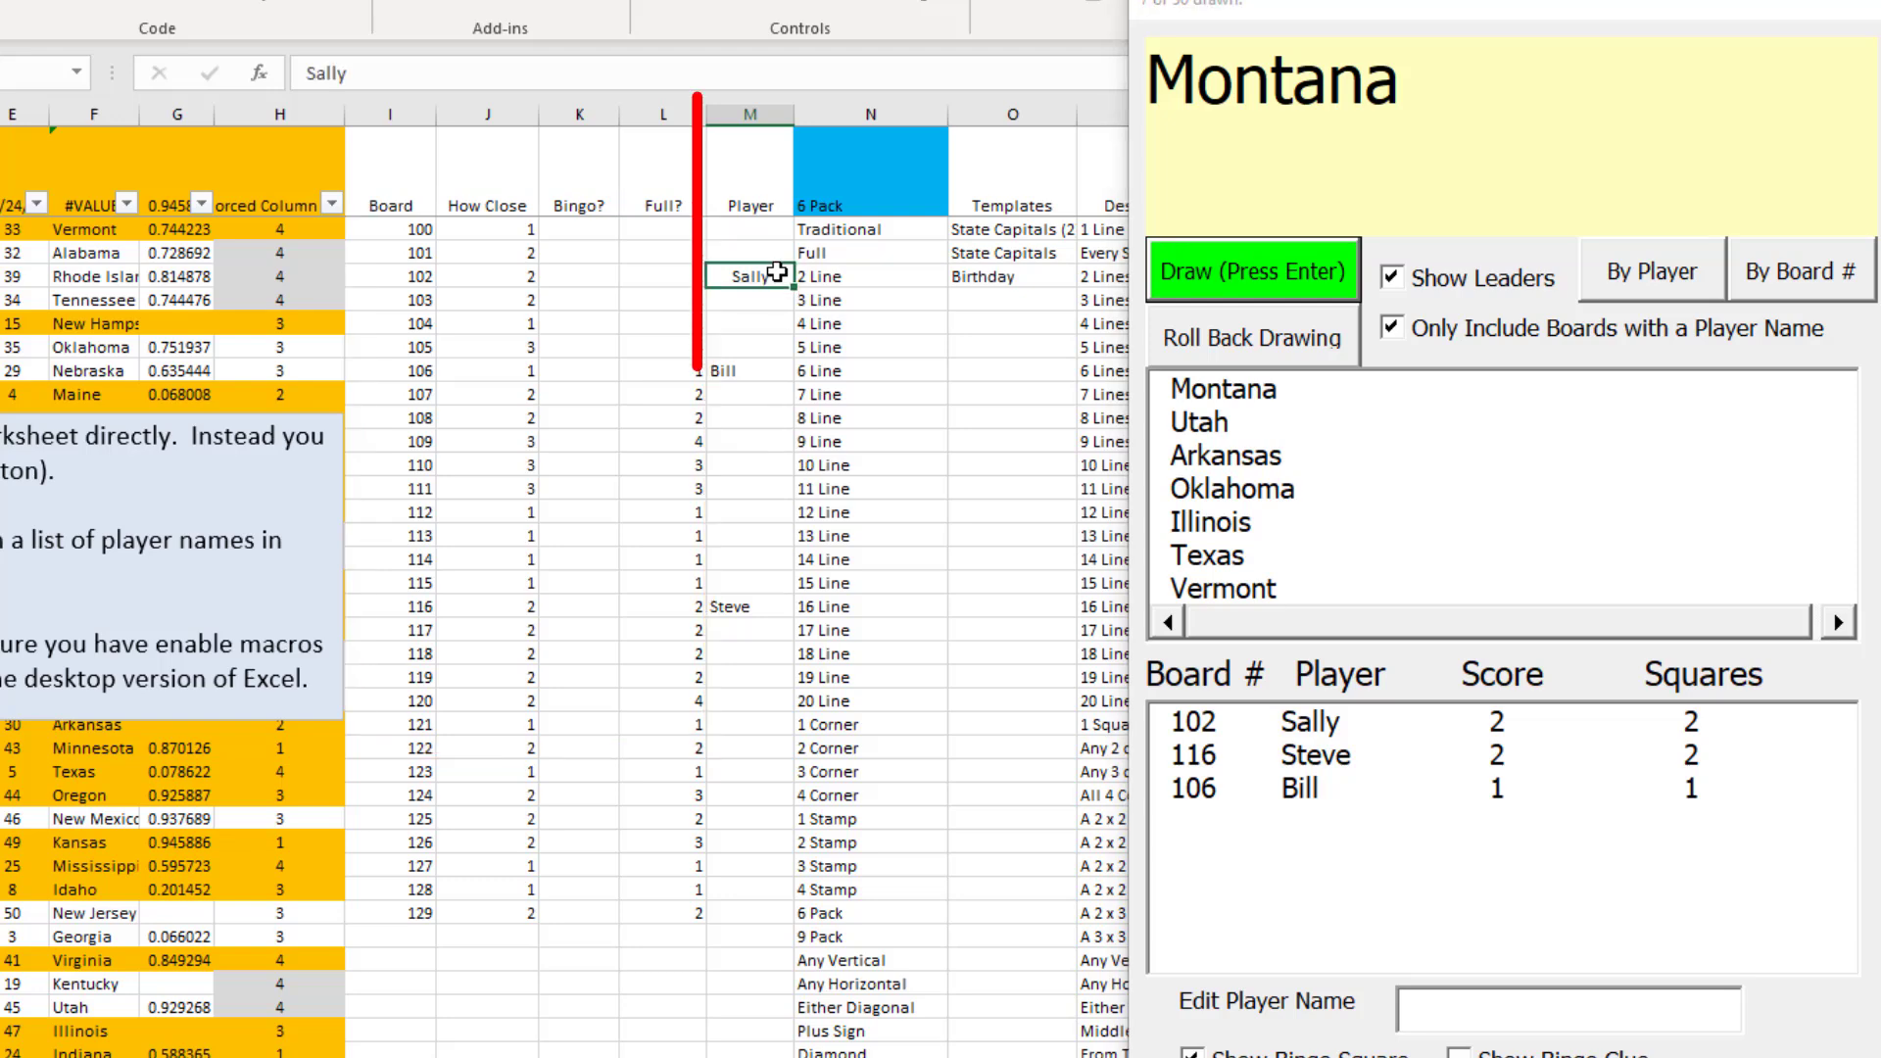
click(1313, 722)
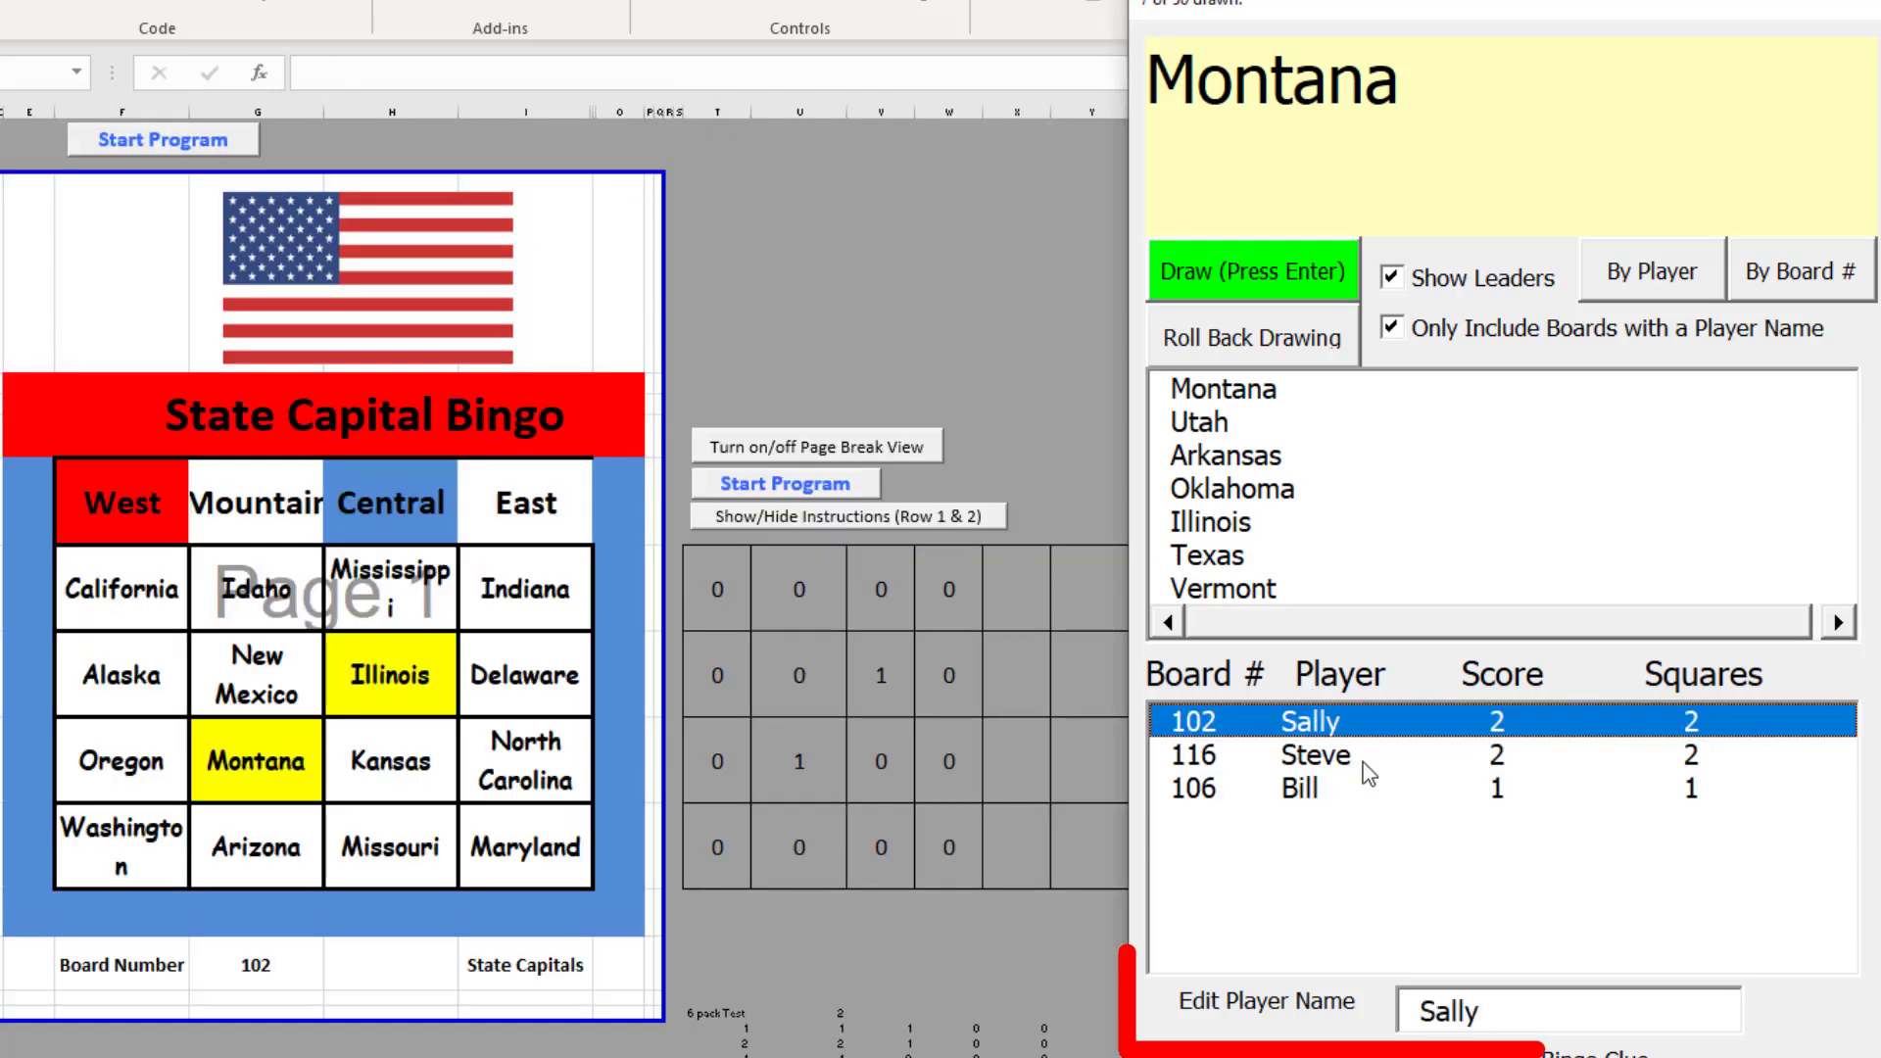
click(1544, 1011)
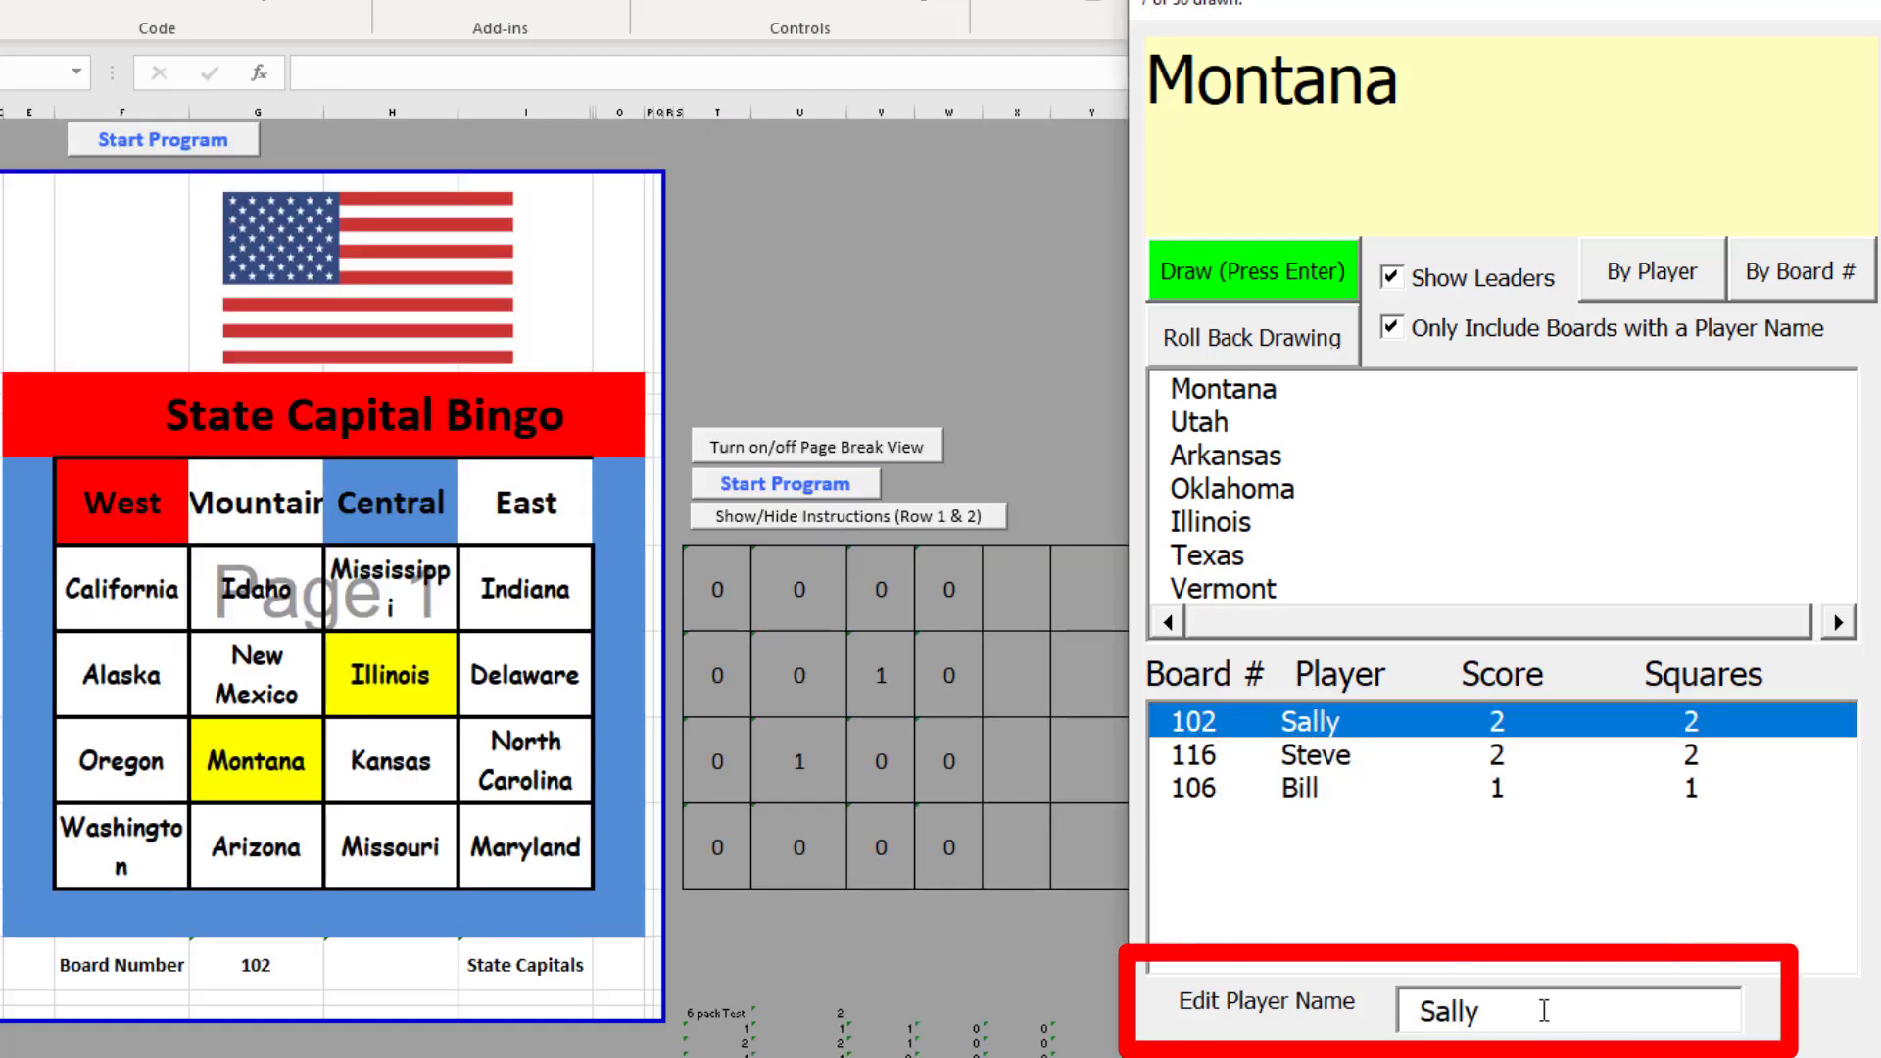
- Append 2 to board 102's player name and draw the next bingo square
text(2)
key(Return)
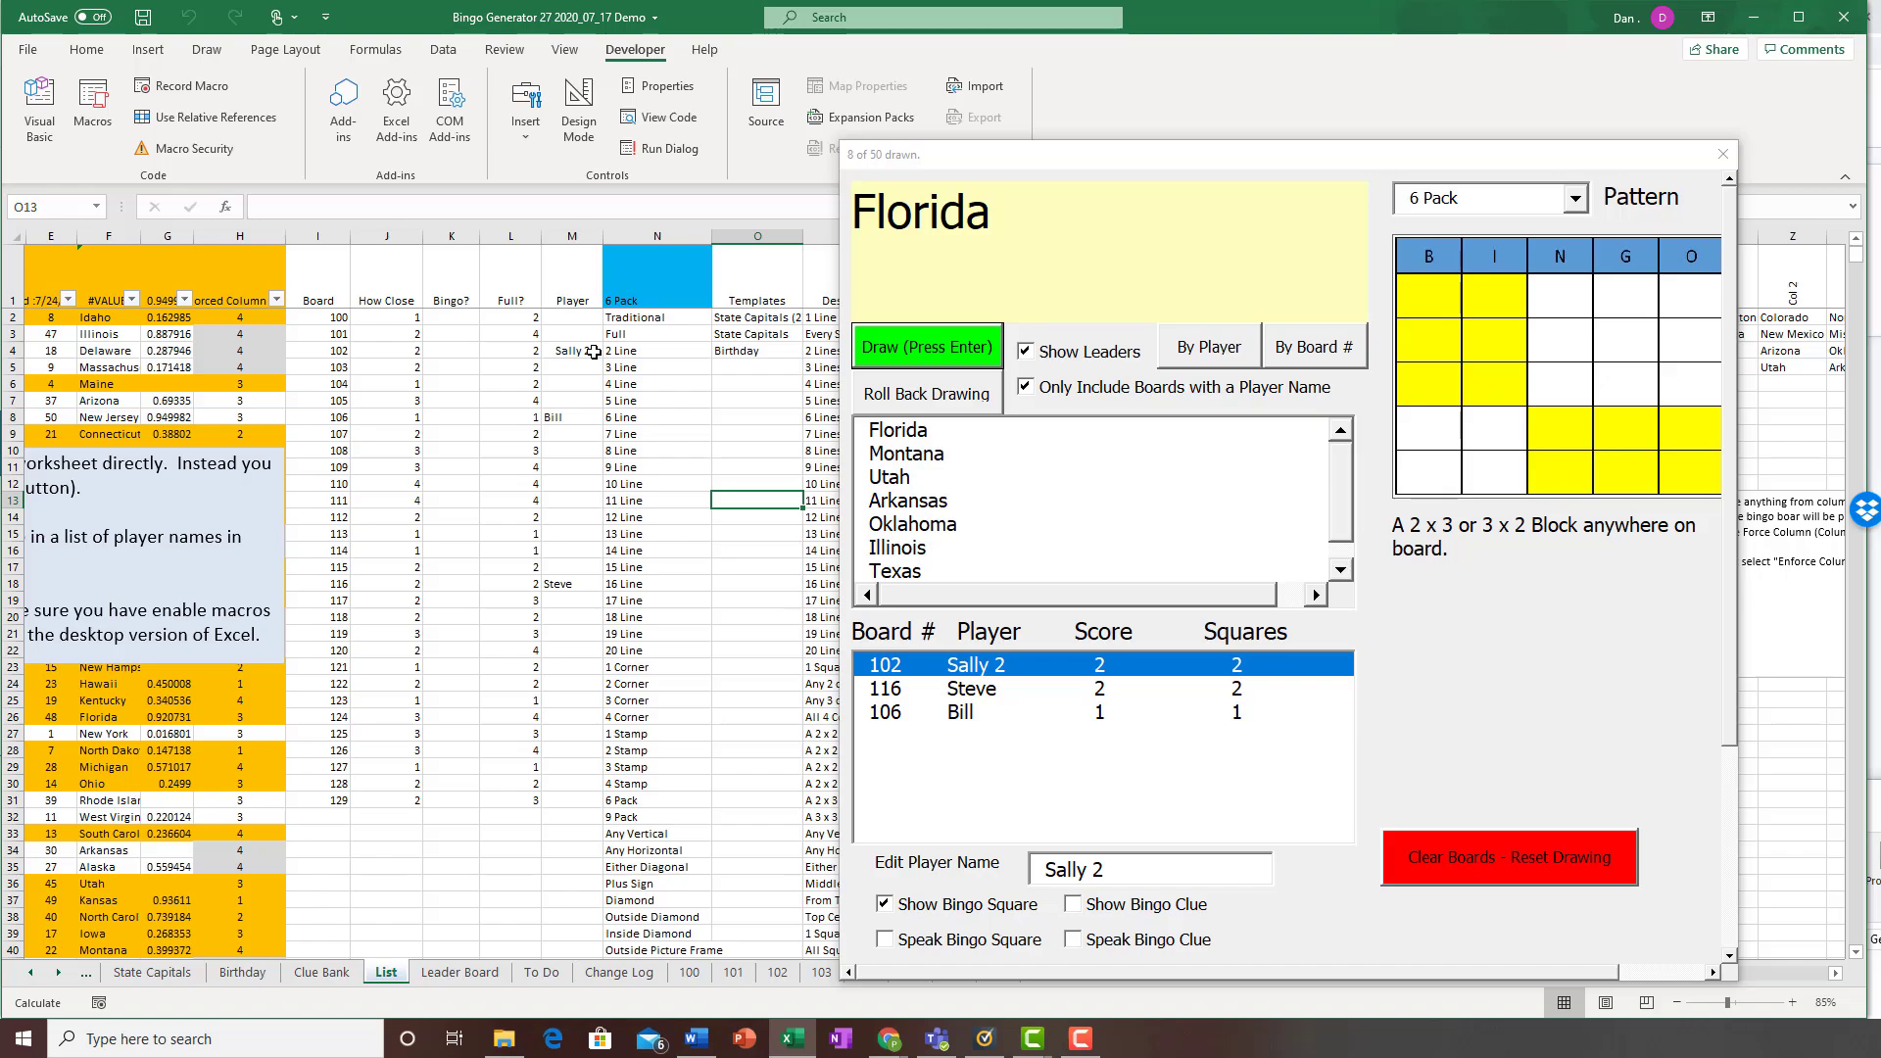
- Switch to the workbook's VBA editor, expand the Modules folder and open the BingoFrm form design
key(alt+F11)
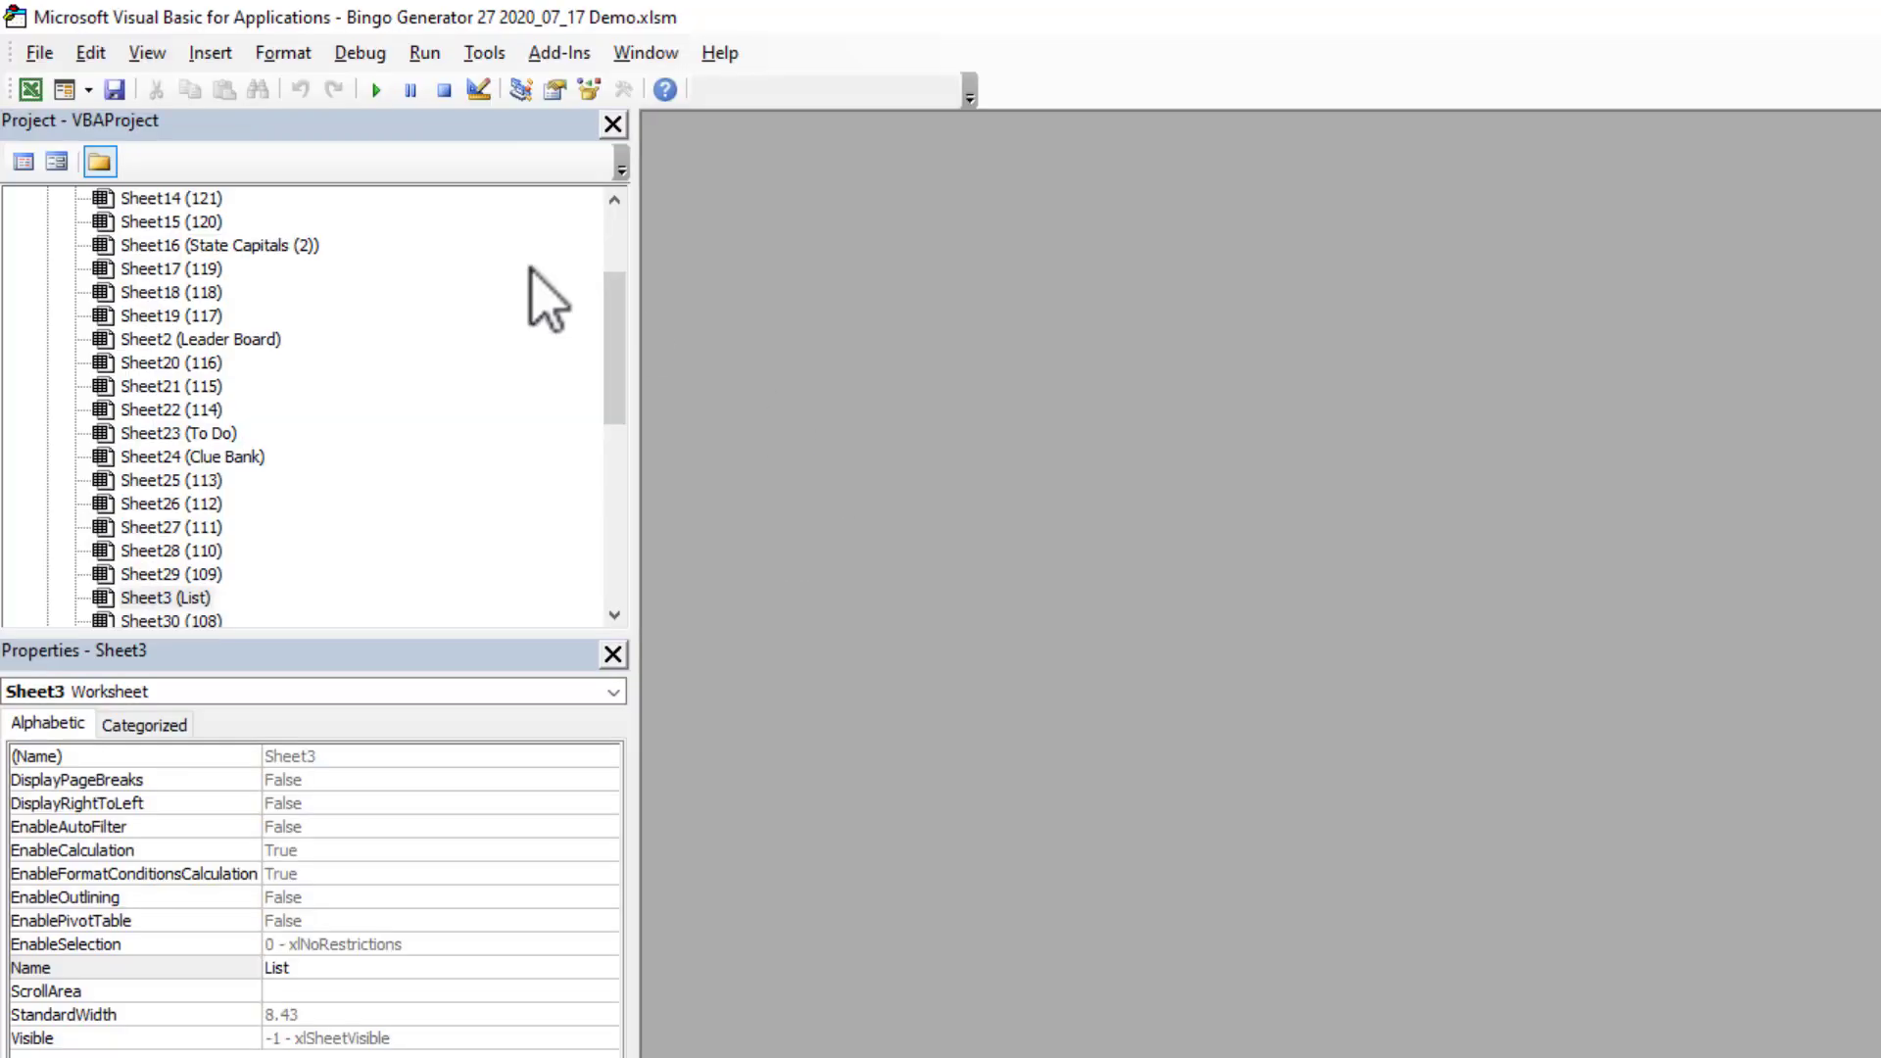
scroll(552, 382, down, 2)
scroll(553, 382, down, 5)
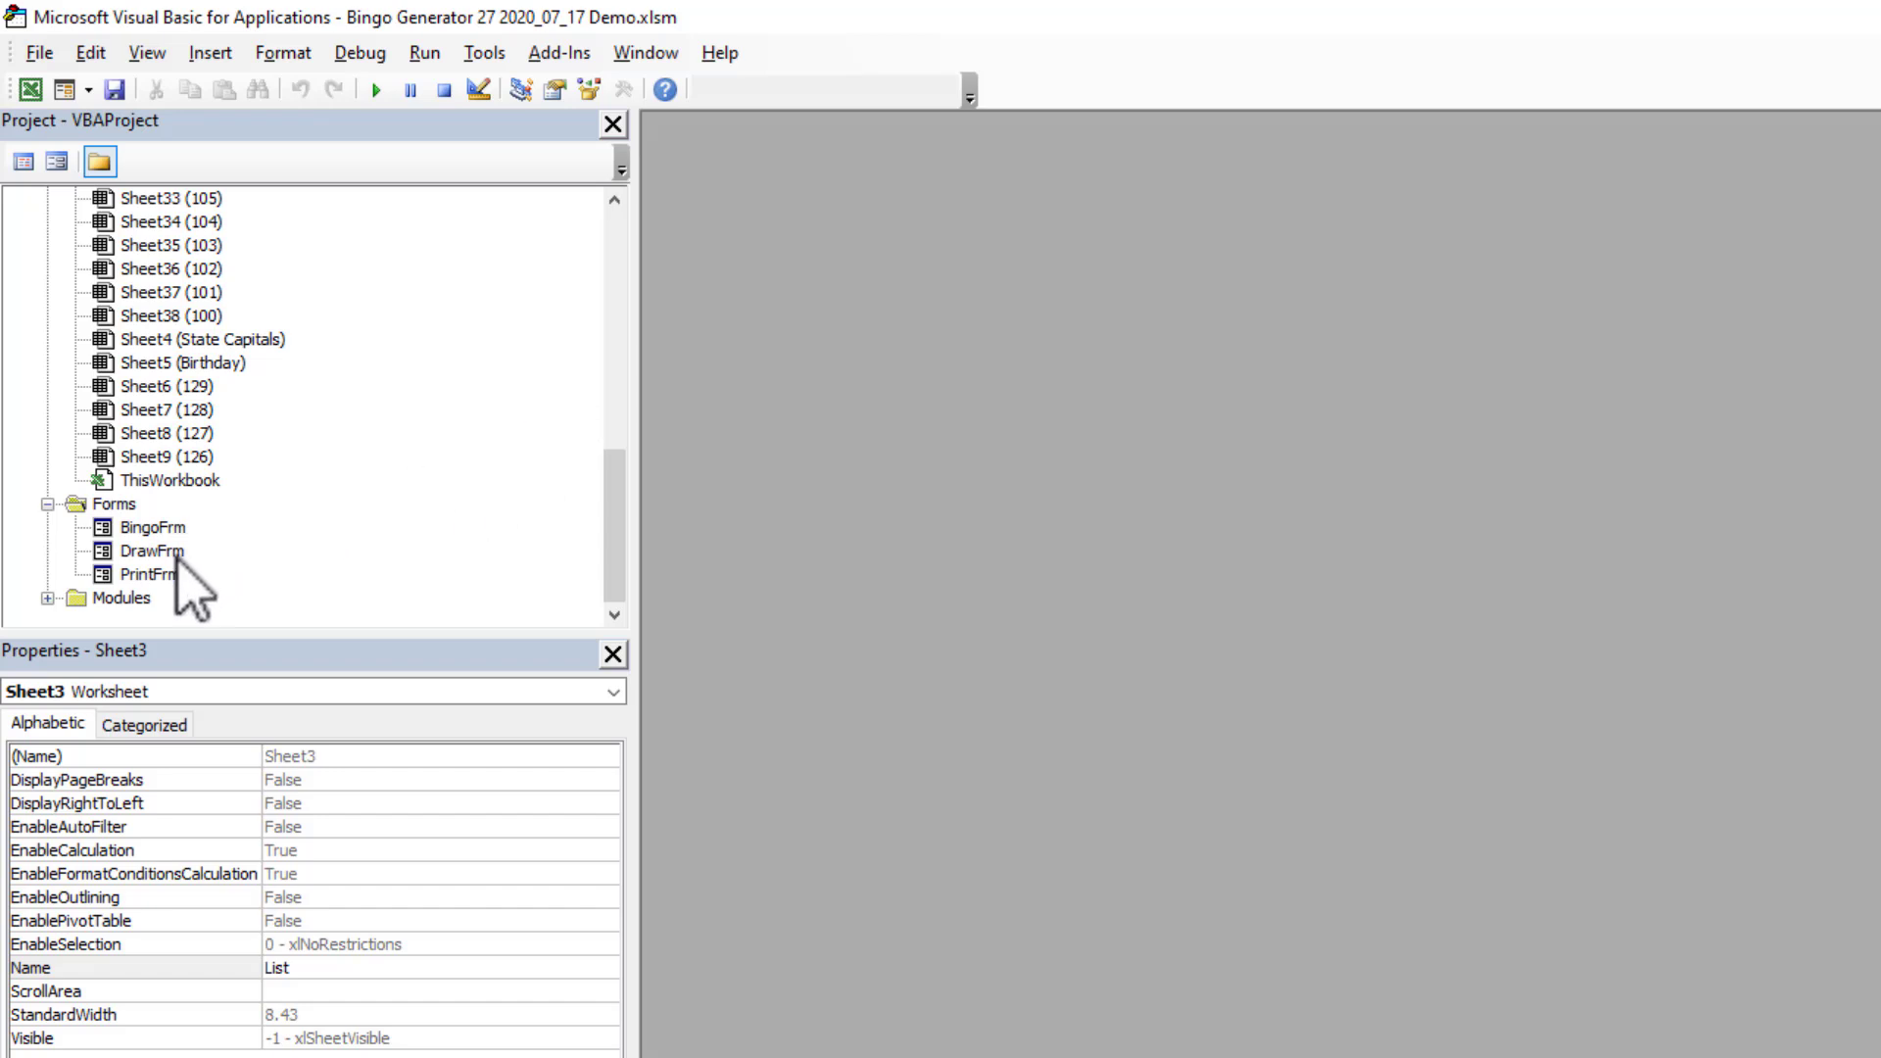
click(48, 599)
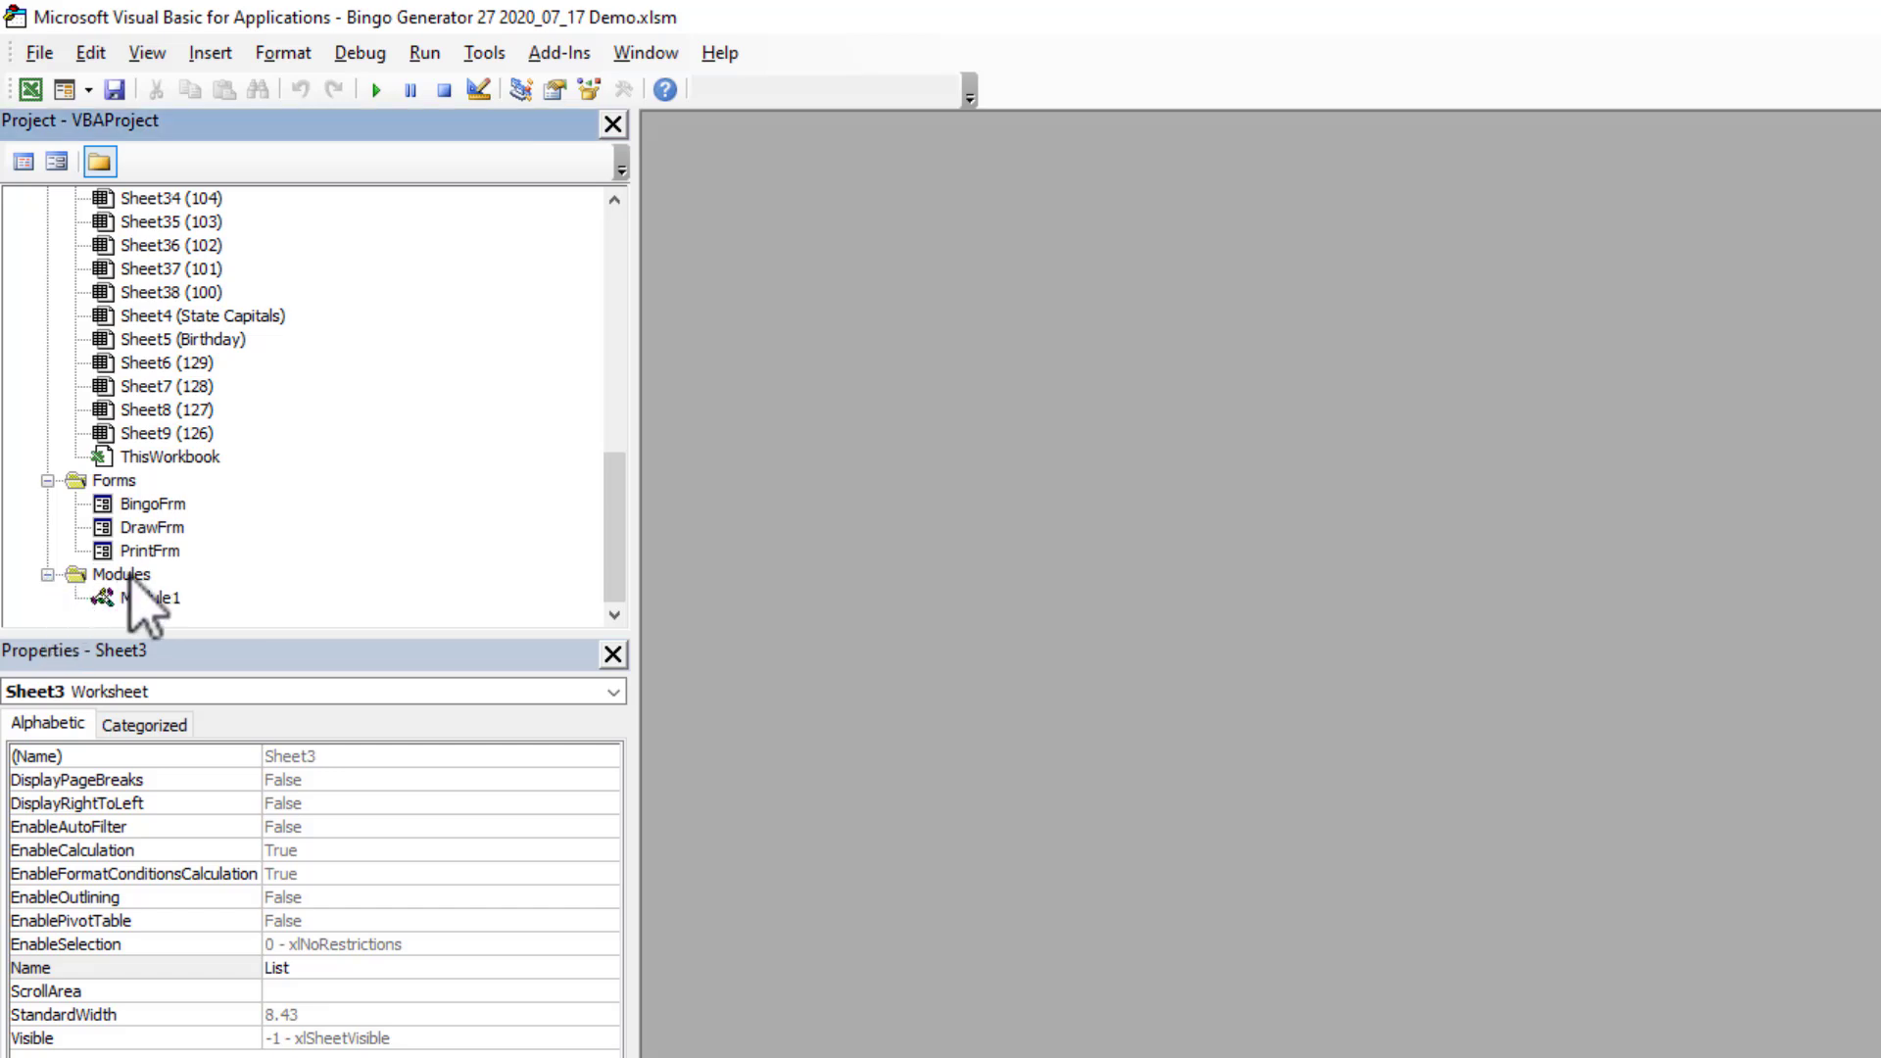
click(123, 507)
double_click(122, 505)
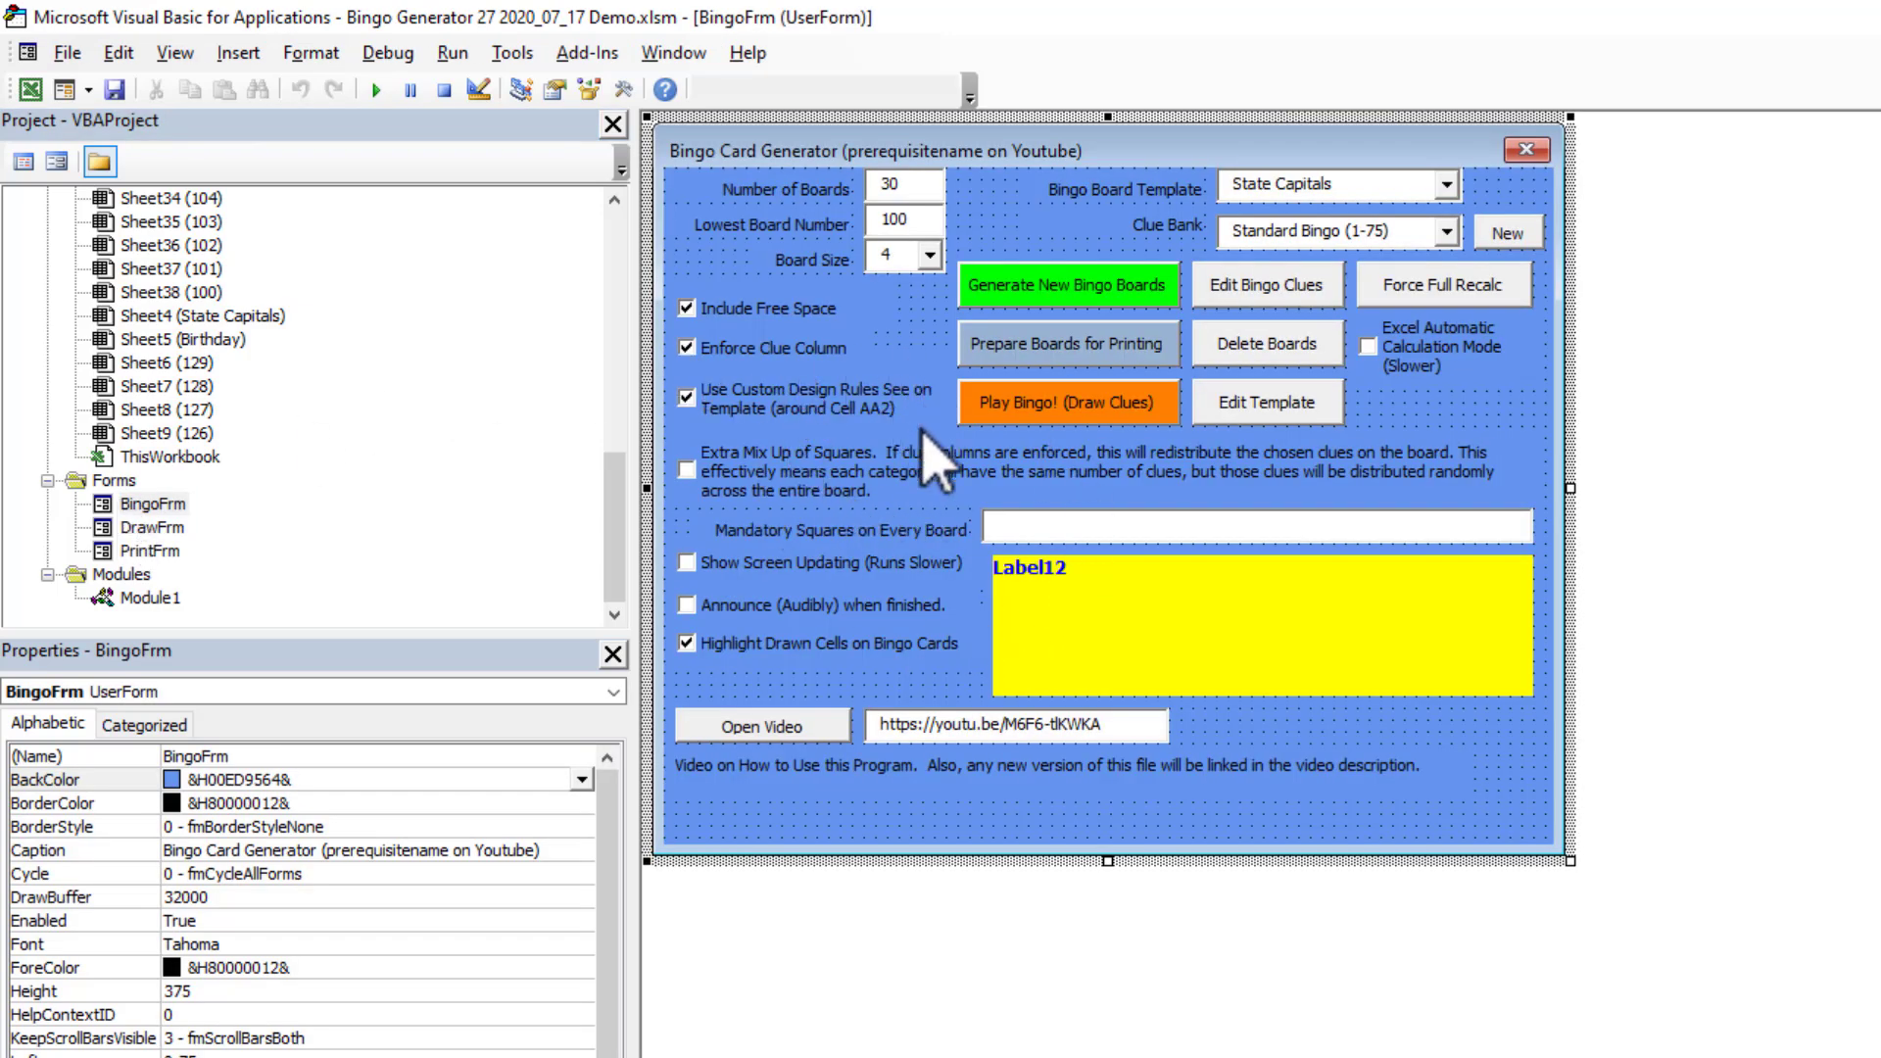
- Review the code behind the Generate New Bingo Boards control, and view the DrawFrm and PrintFrm form designs
double_click(1024, 284)
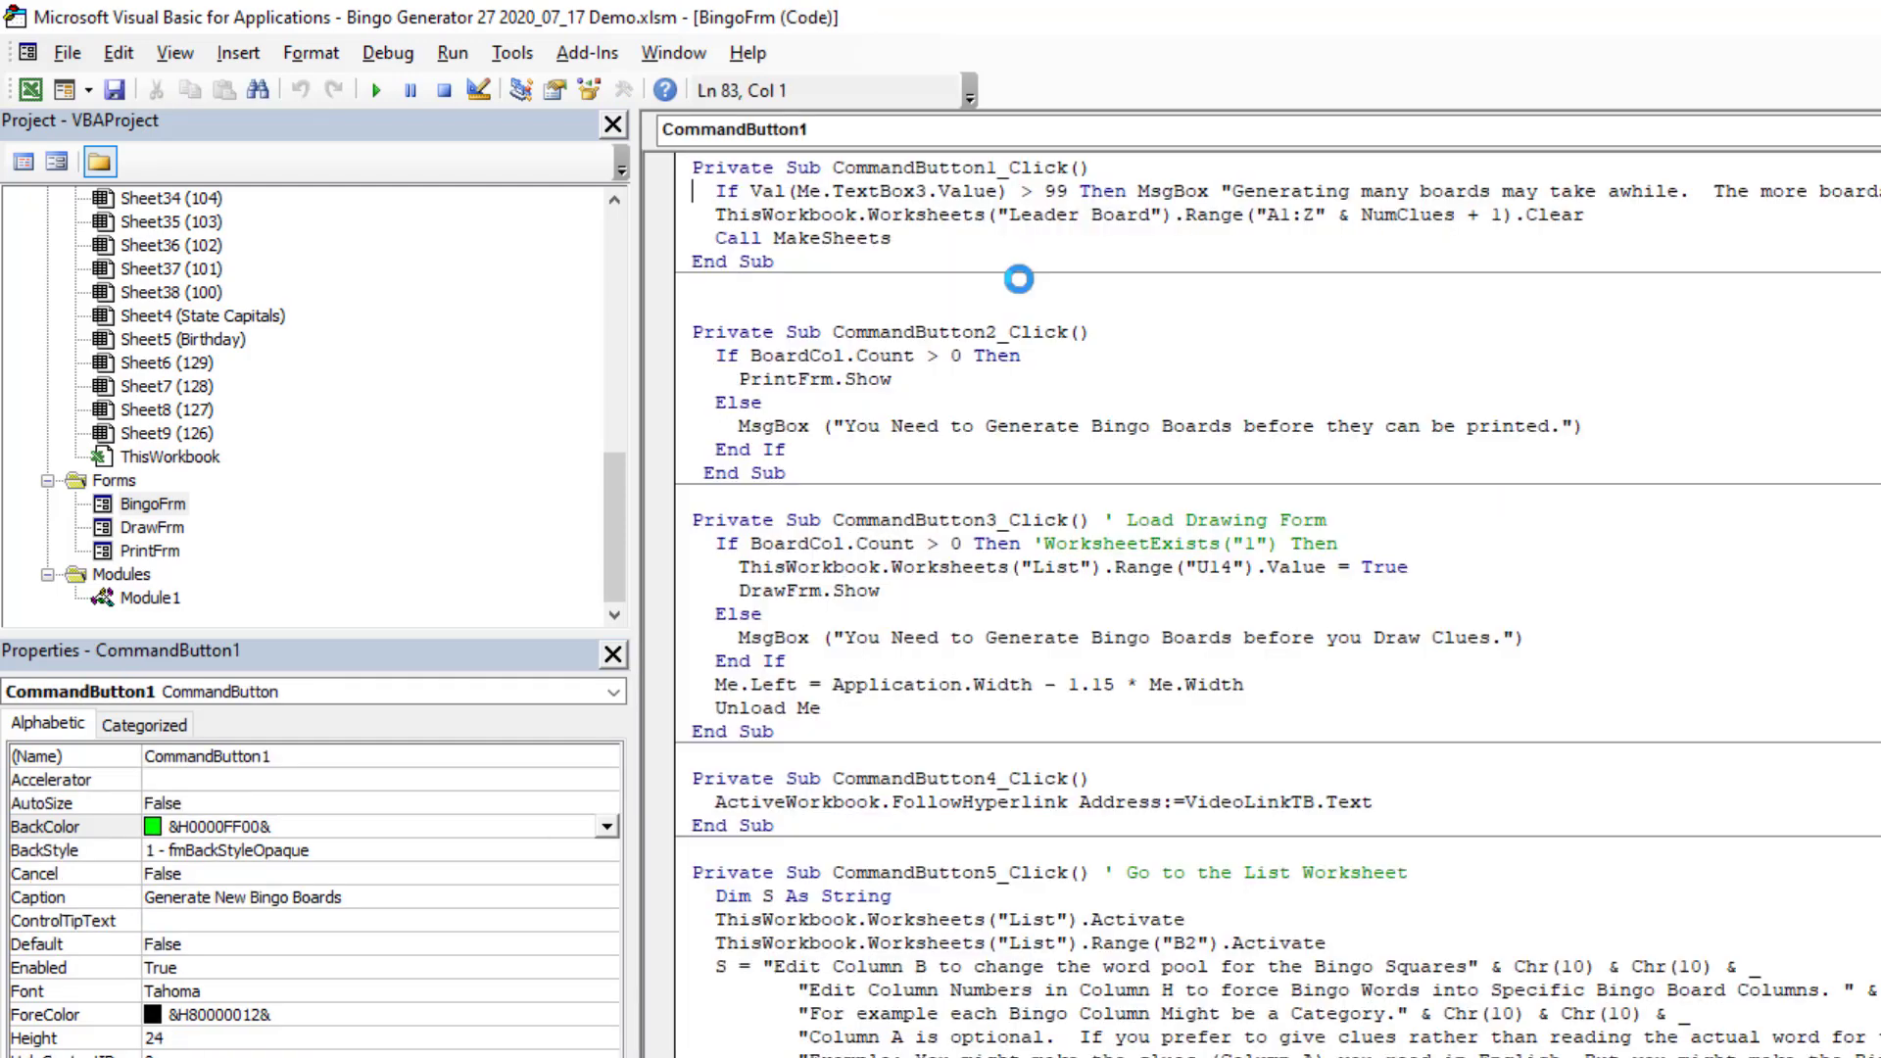
scroll(918, 207, down, 17)
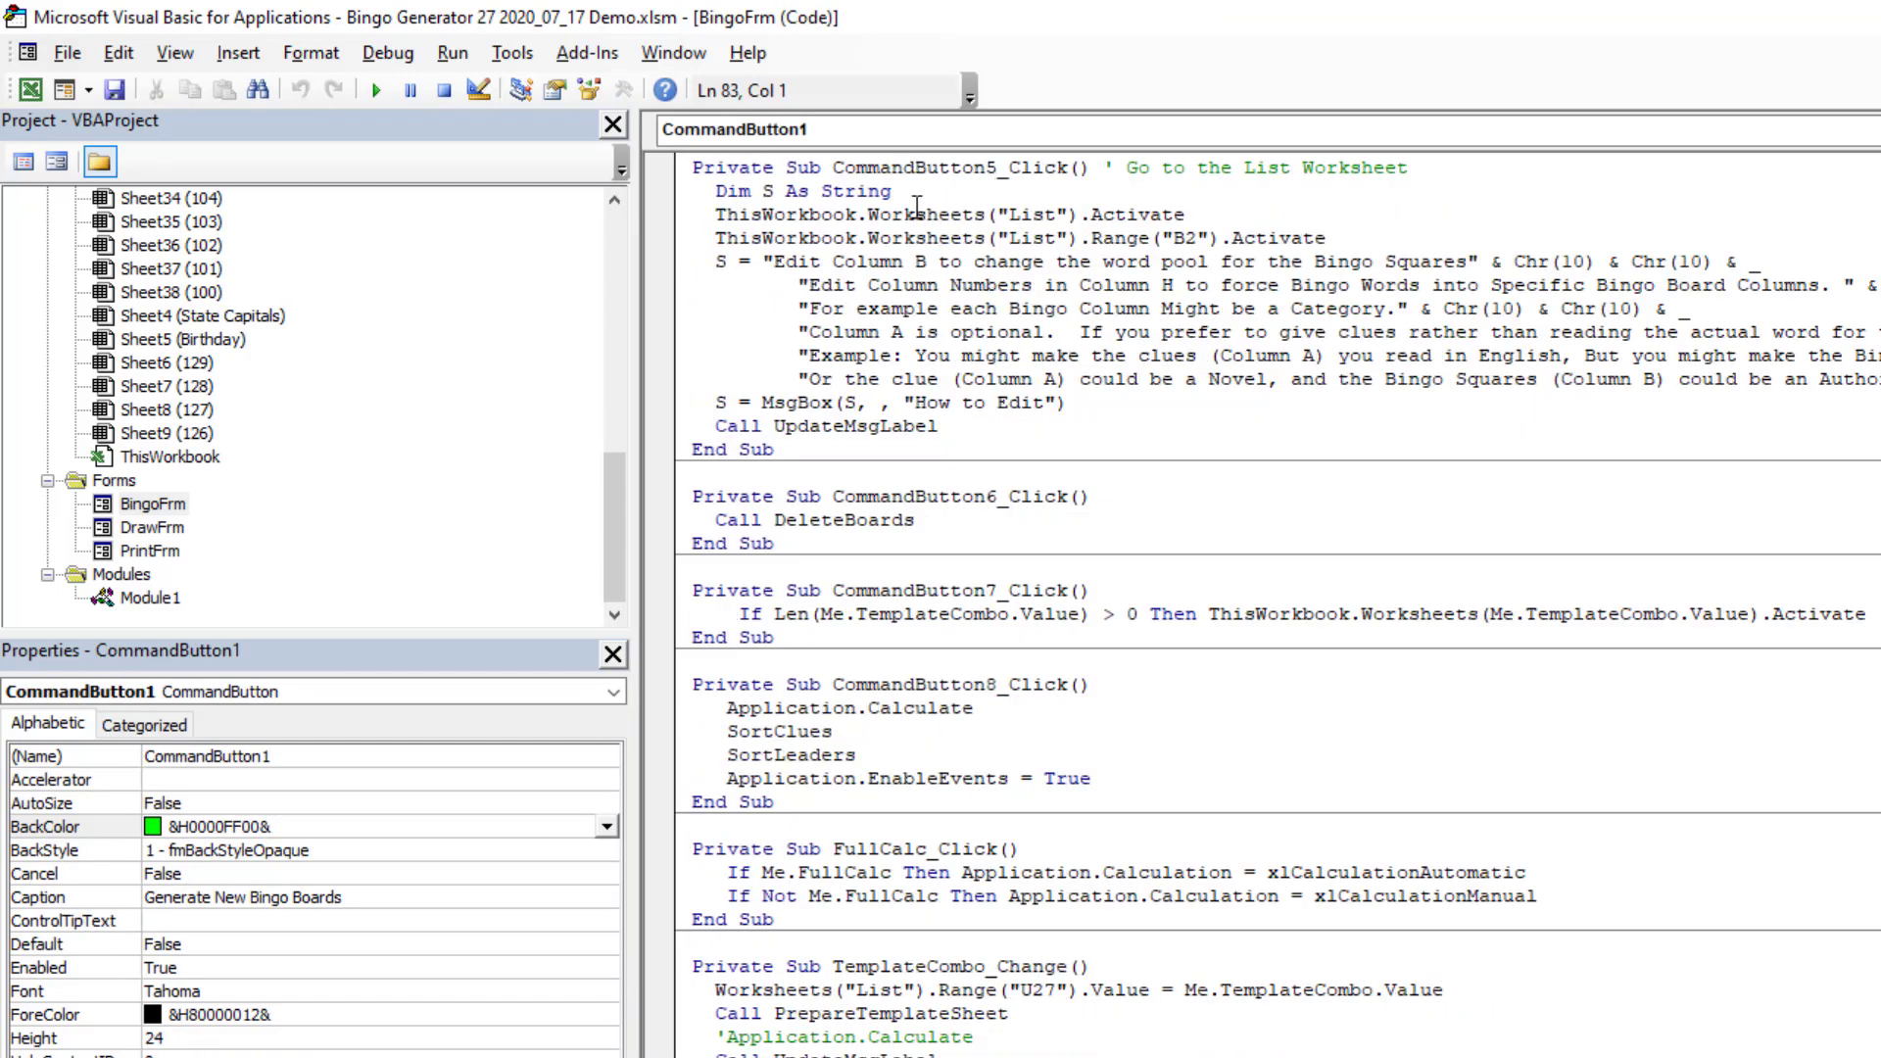
scroll(918, 208, down, 10)
key(ctrl+Home)
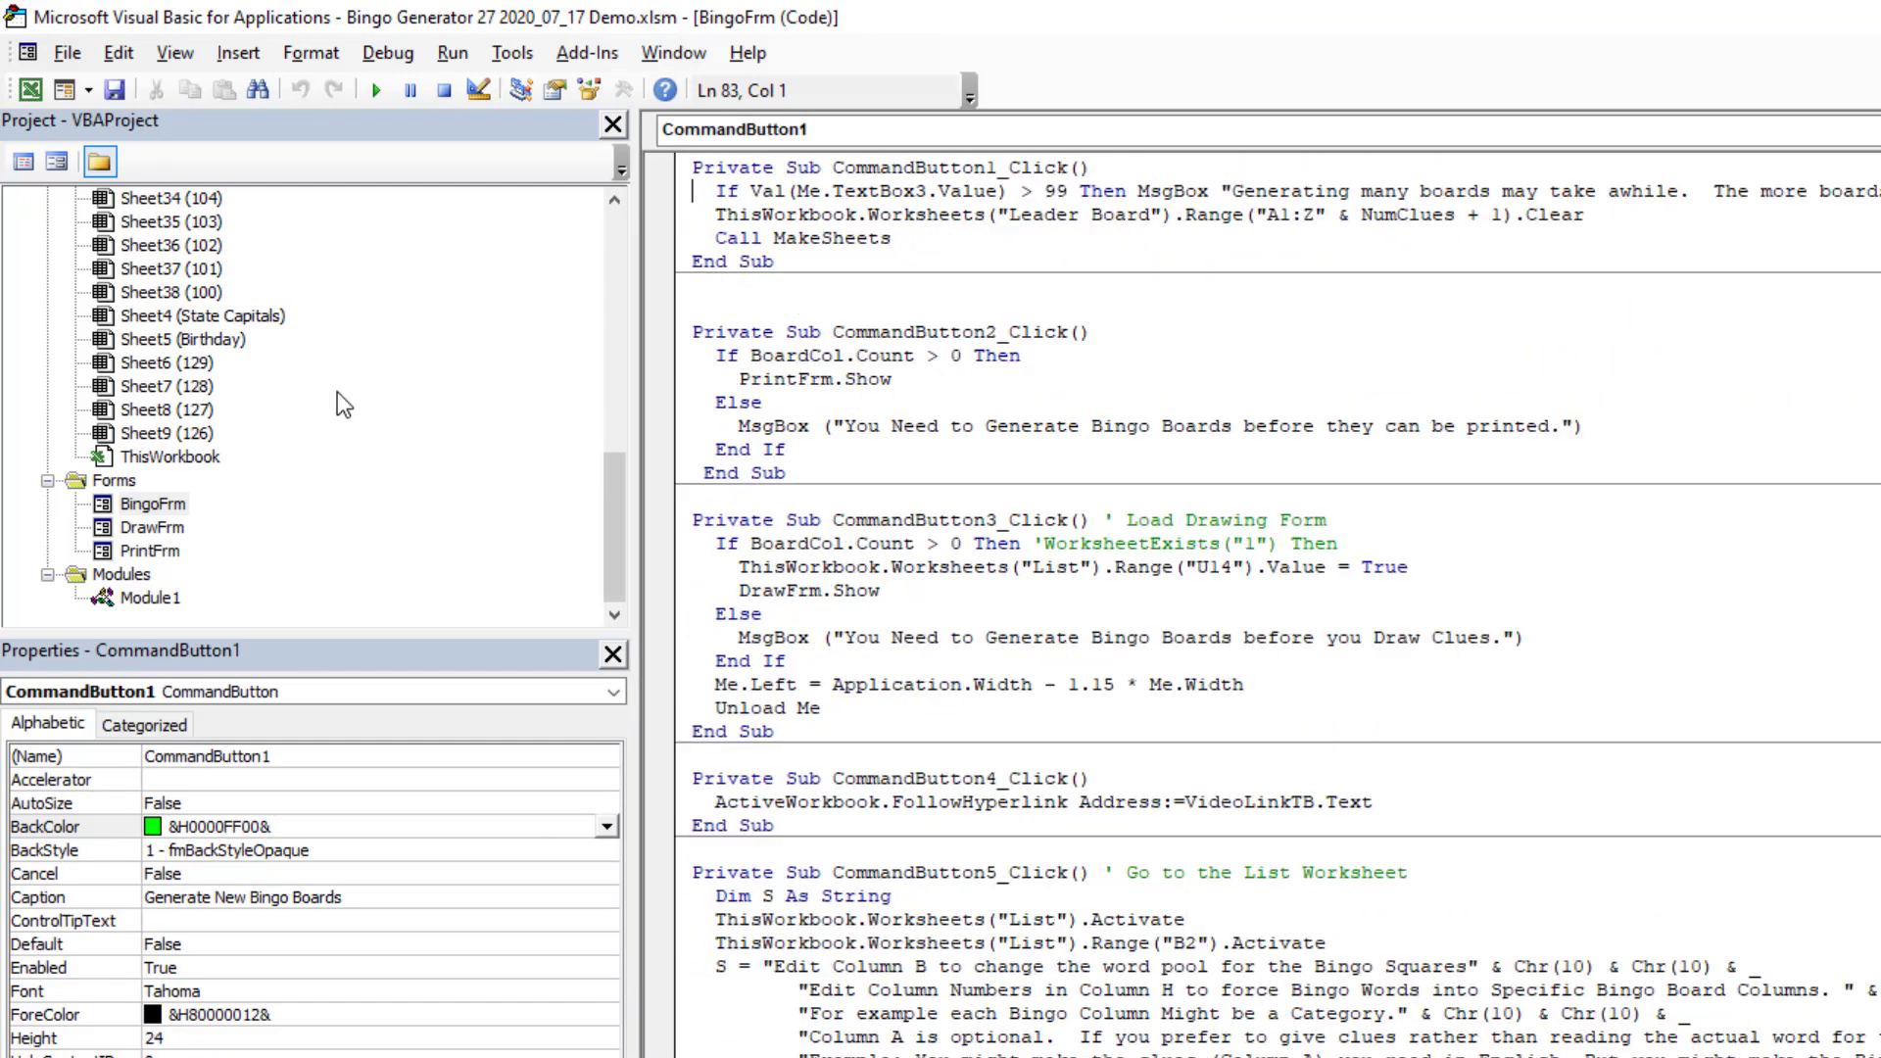
double_click(160, 528)
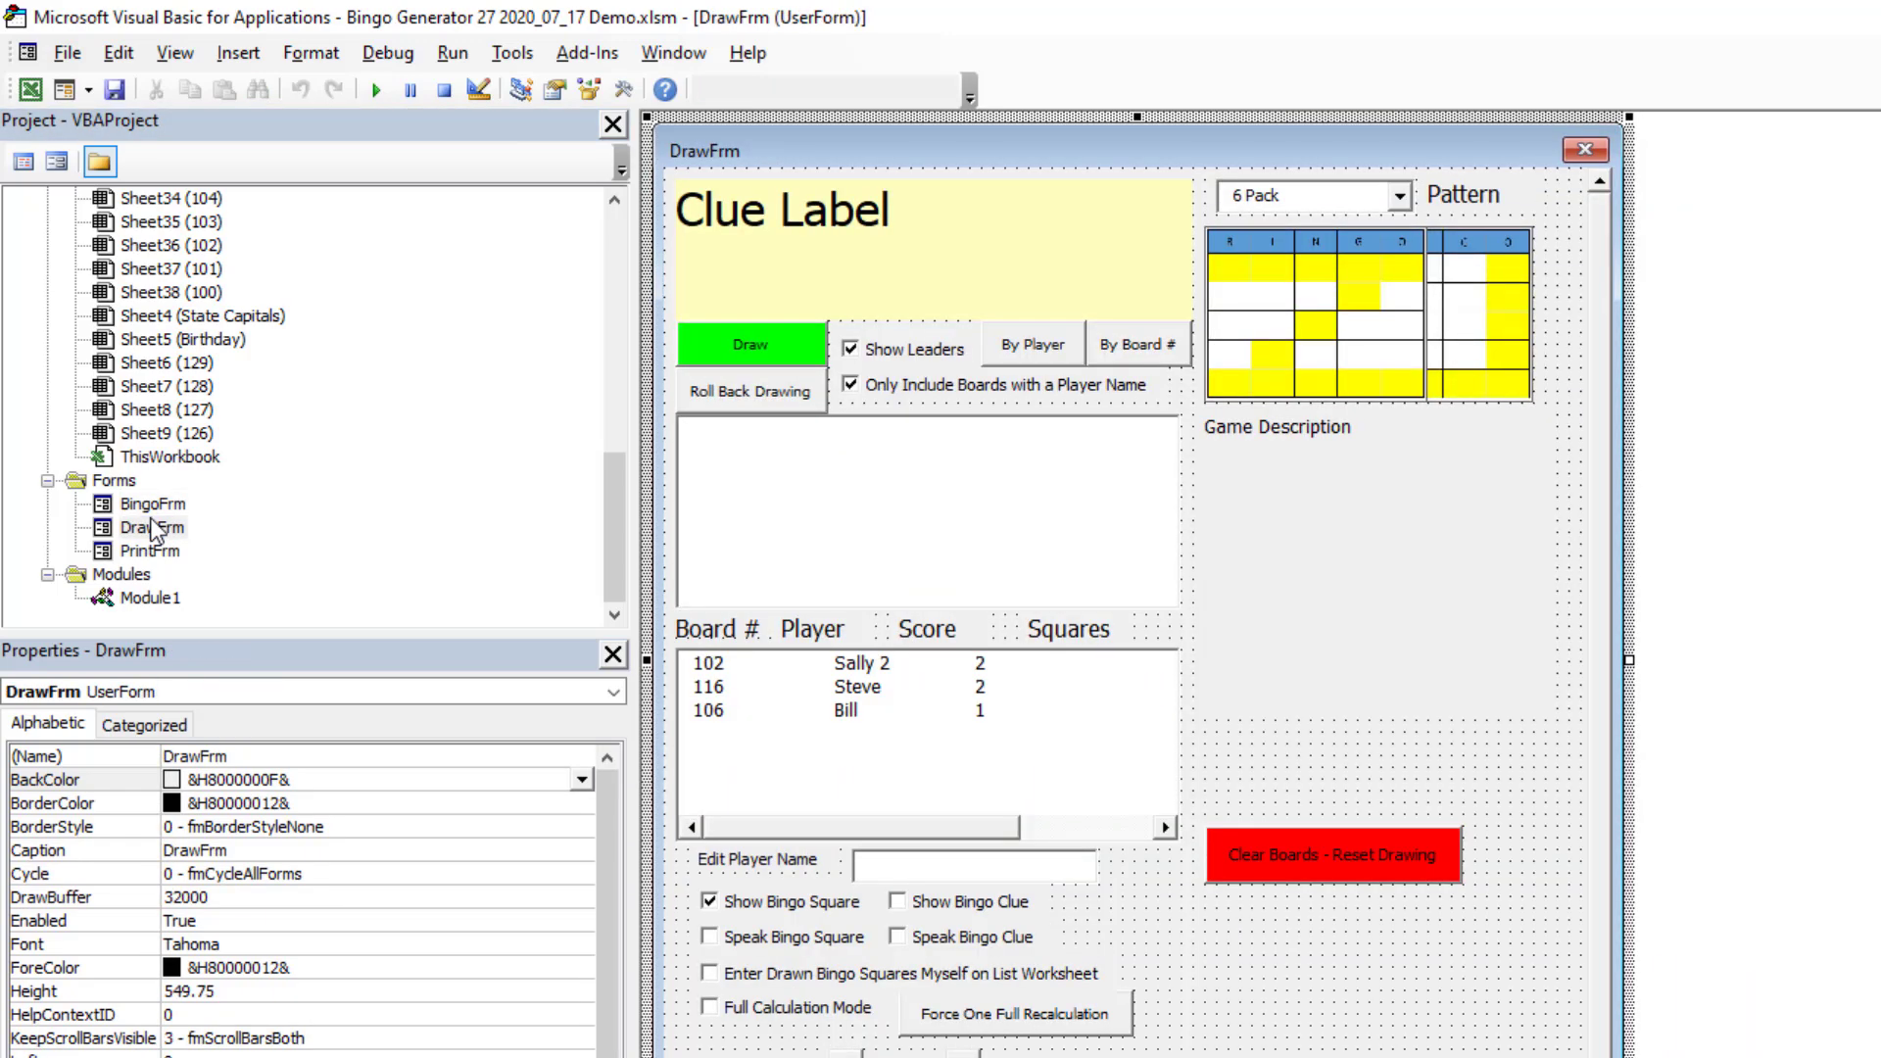
double_click(151, 551)
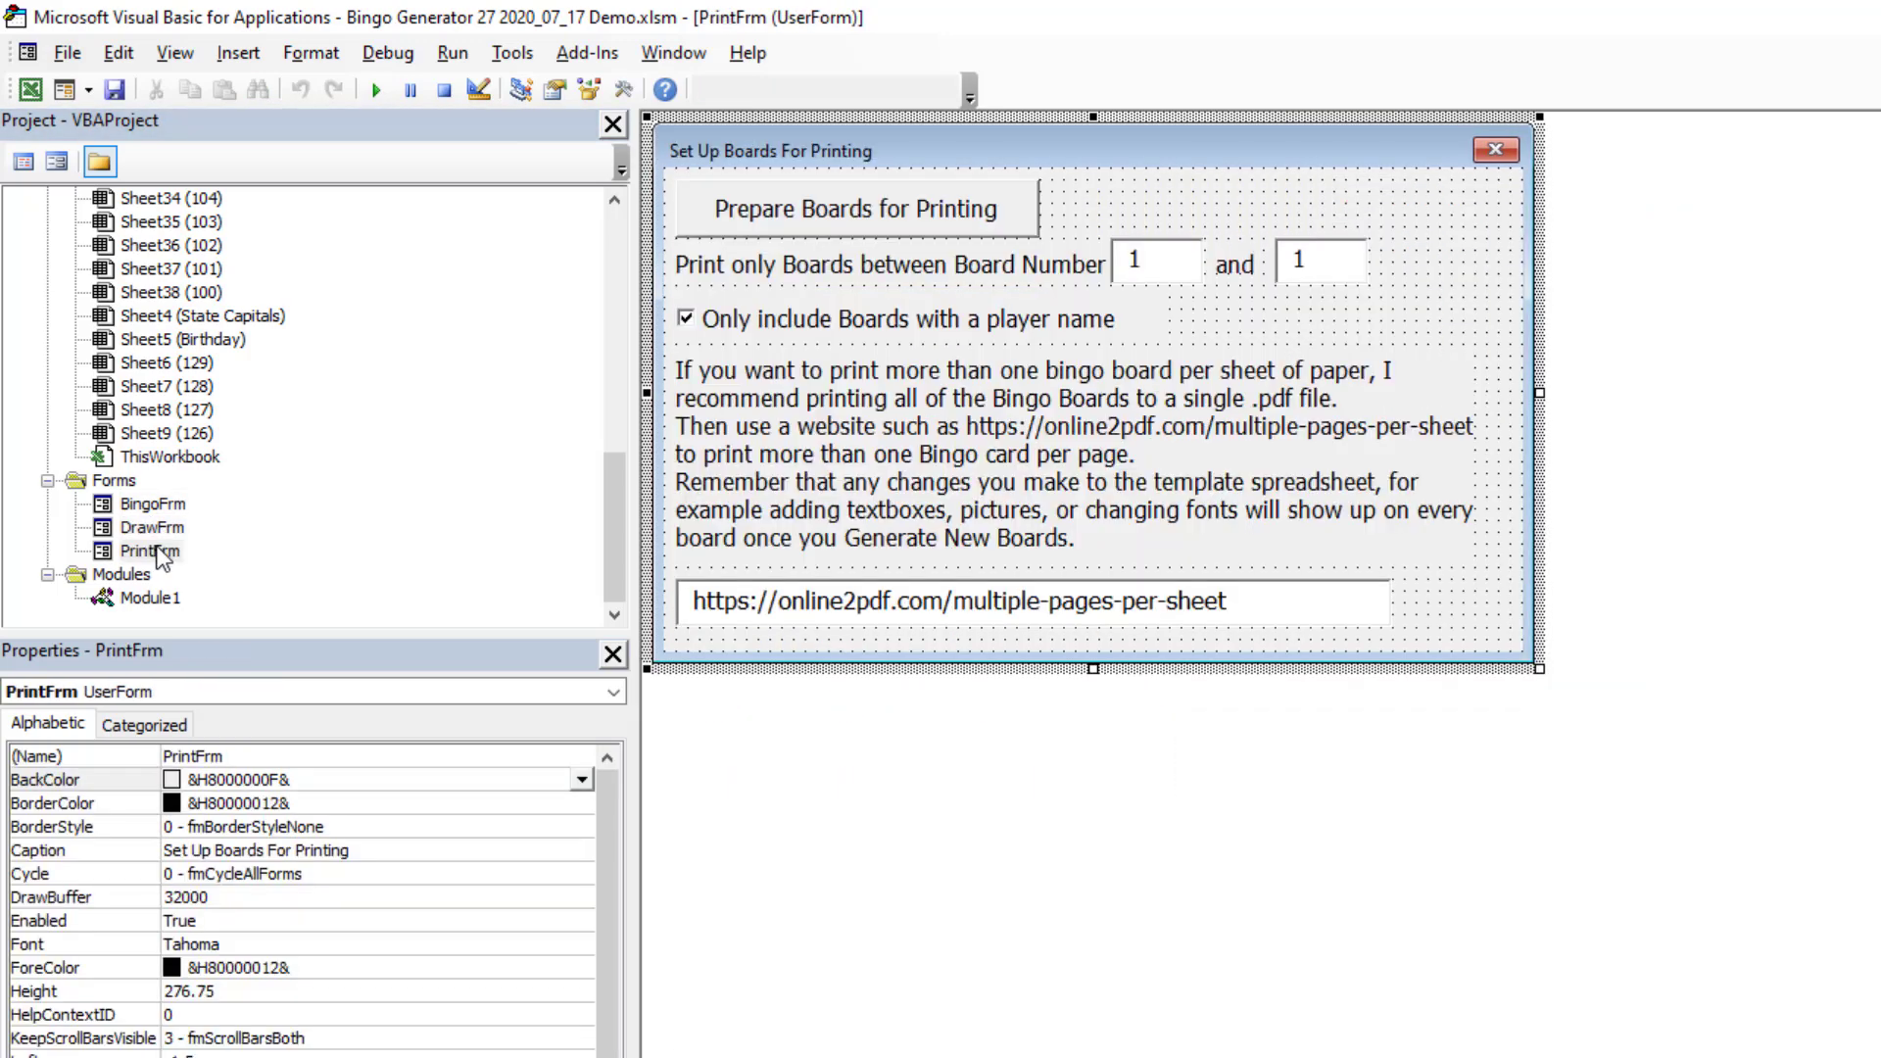
- Open Module1 and read through its MakeSheets, SortLeaders and ContainsClue procedures
double_click(167, 600)
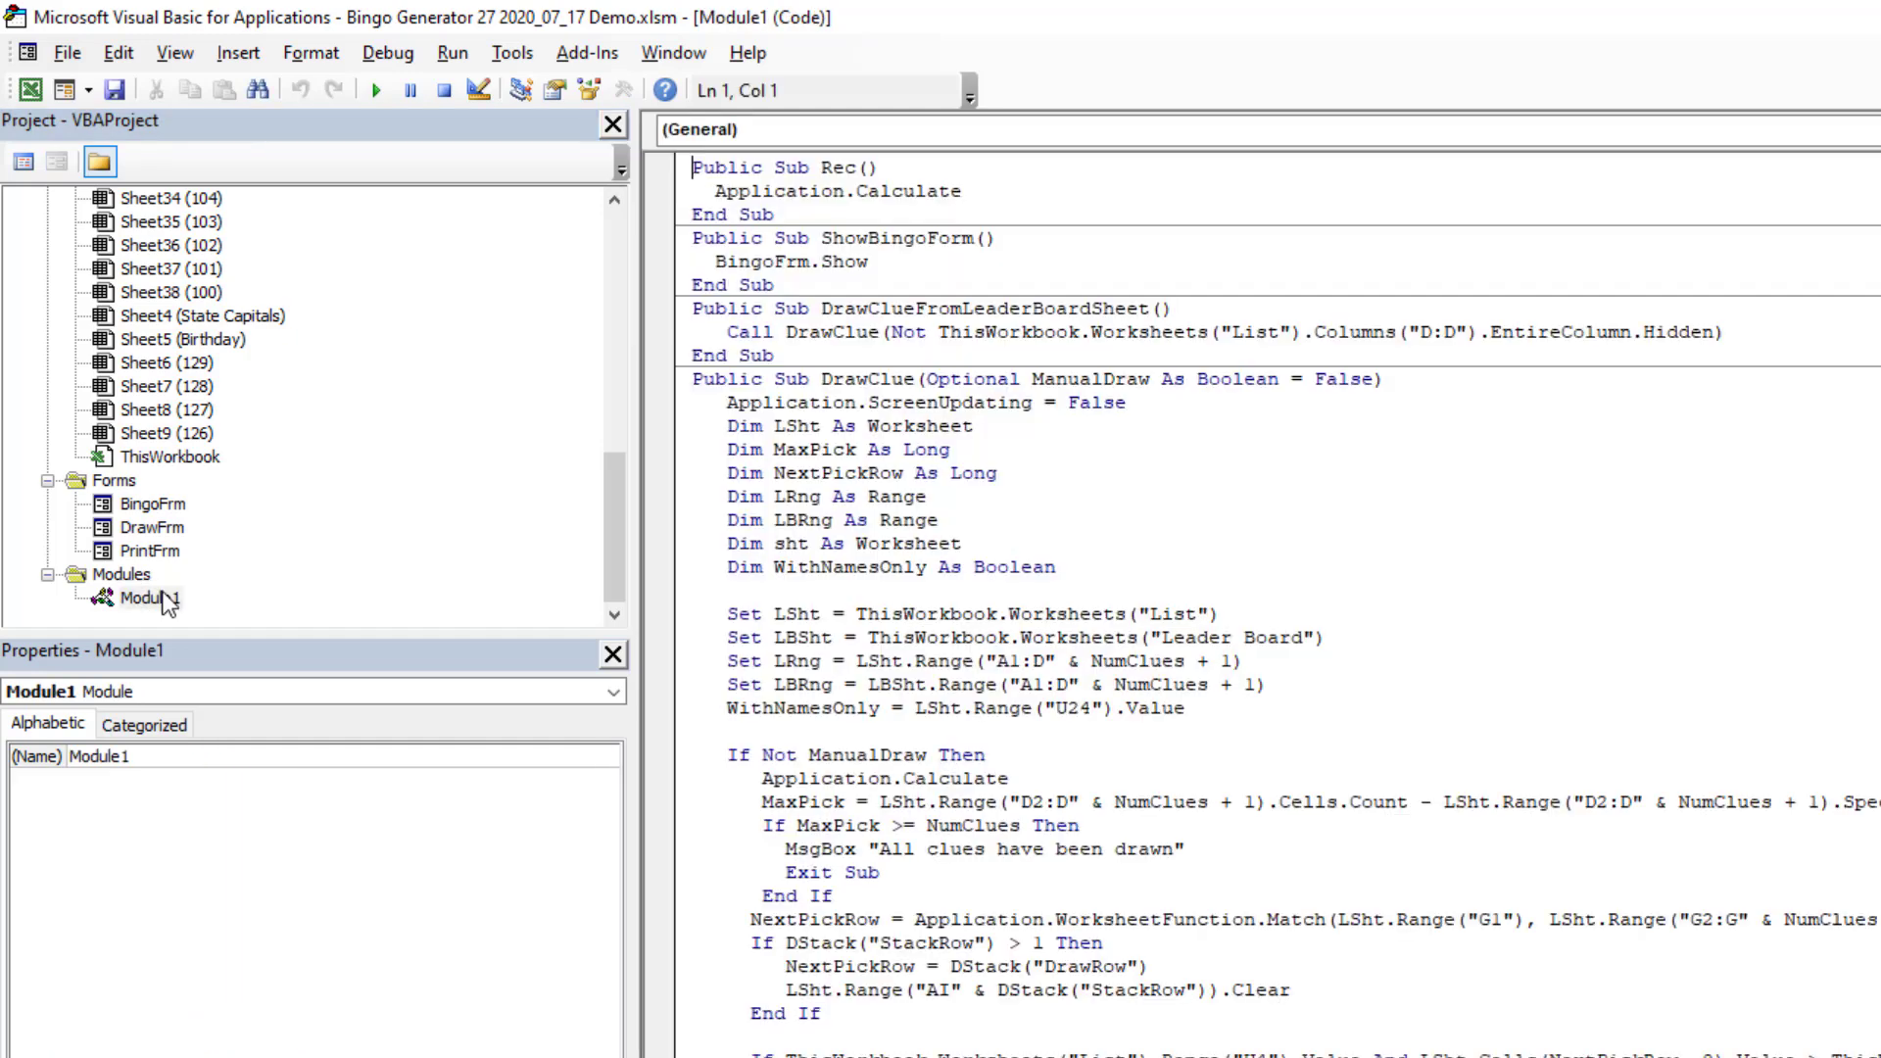
key(Page_Down)
key(Page_Down)
key(Page_Down)
key(Page_Down)
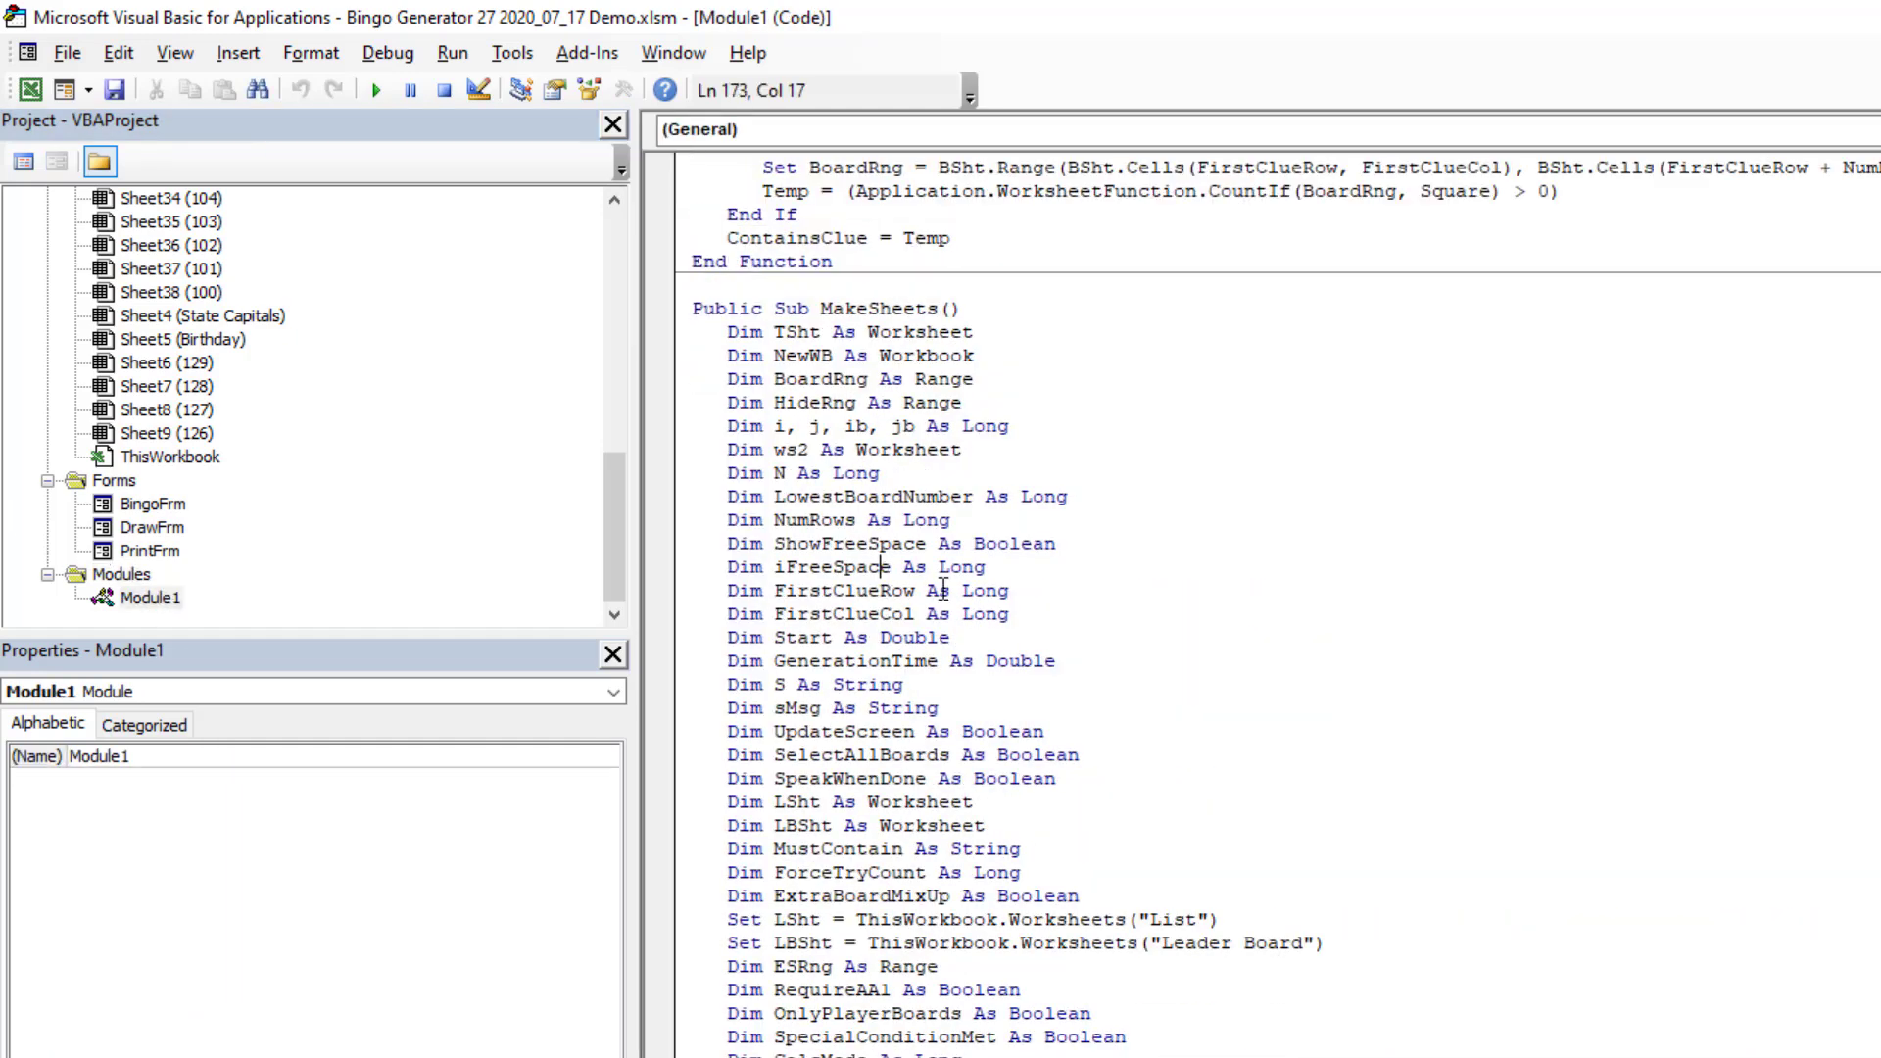
scroll(943, 588, down, 20)
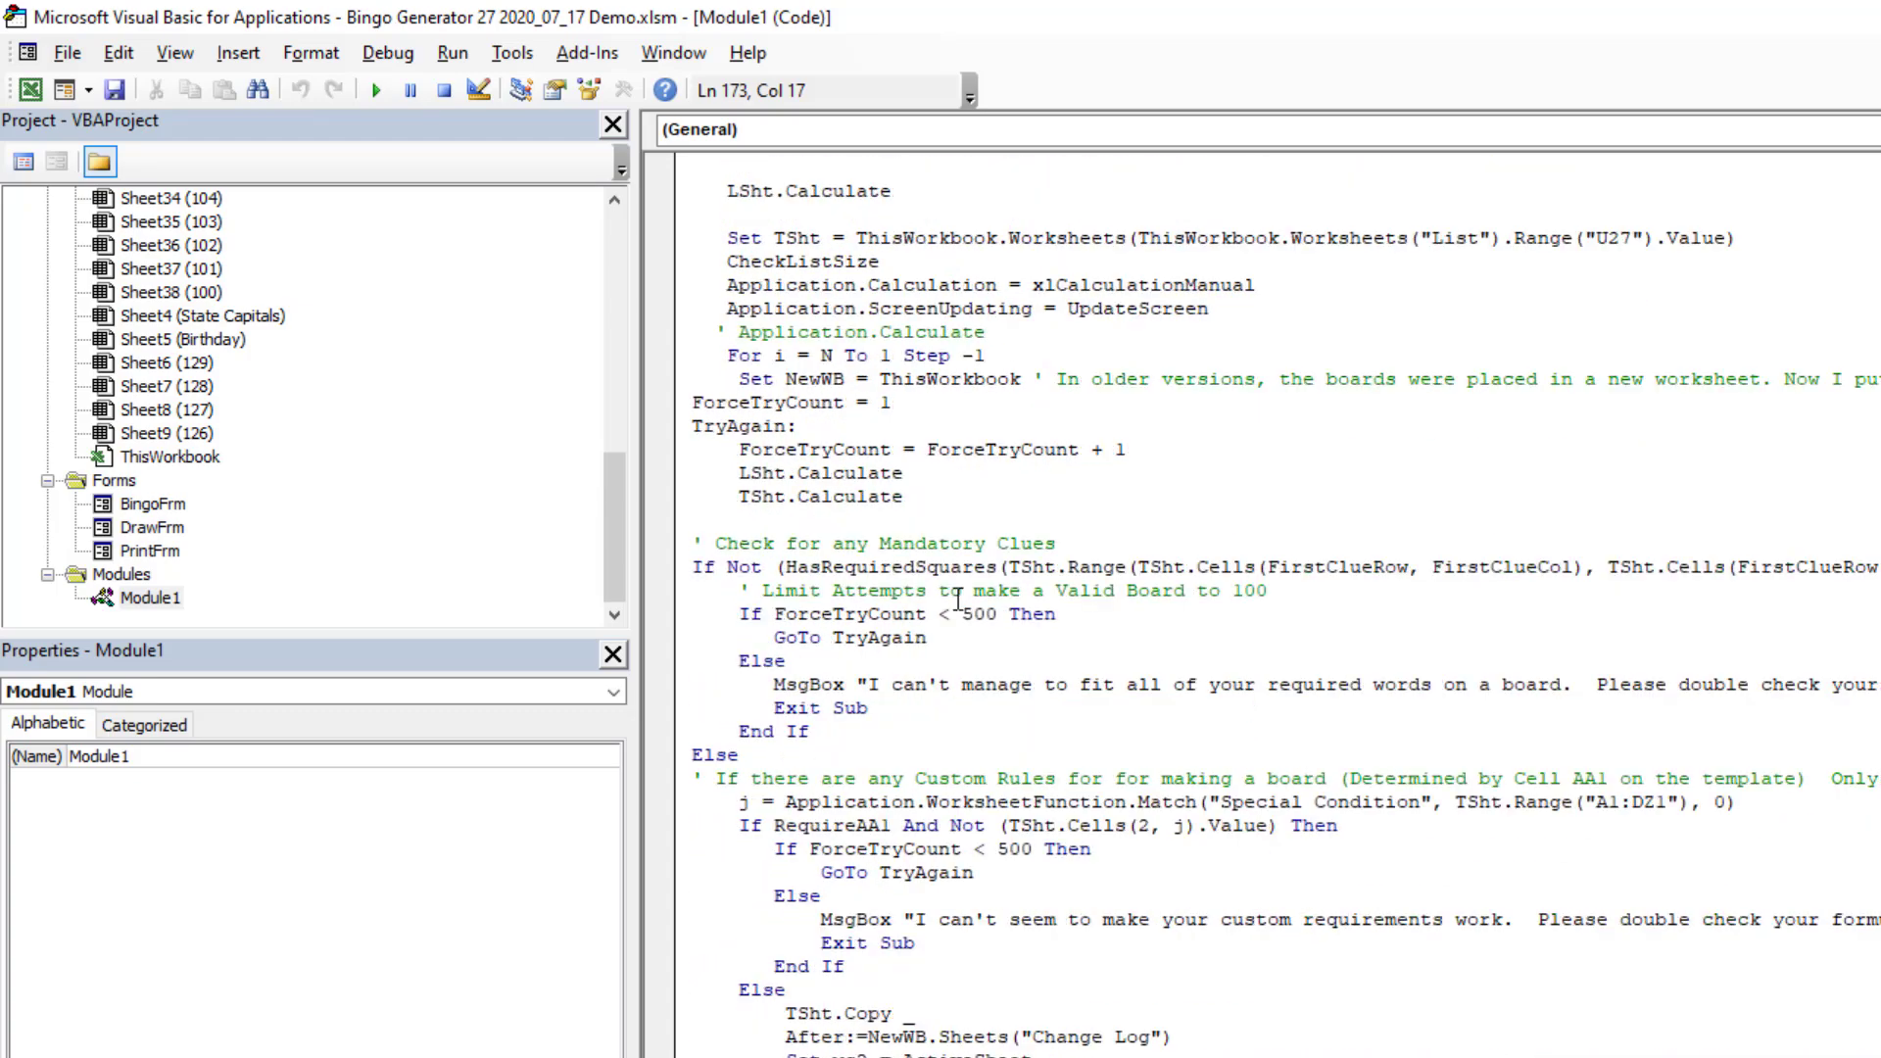
scroll(958, 597, down, 20)
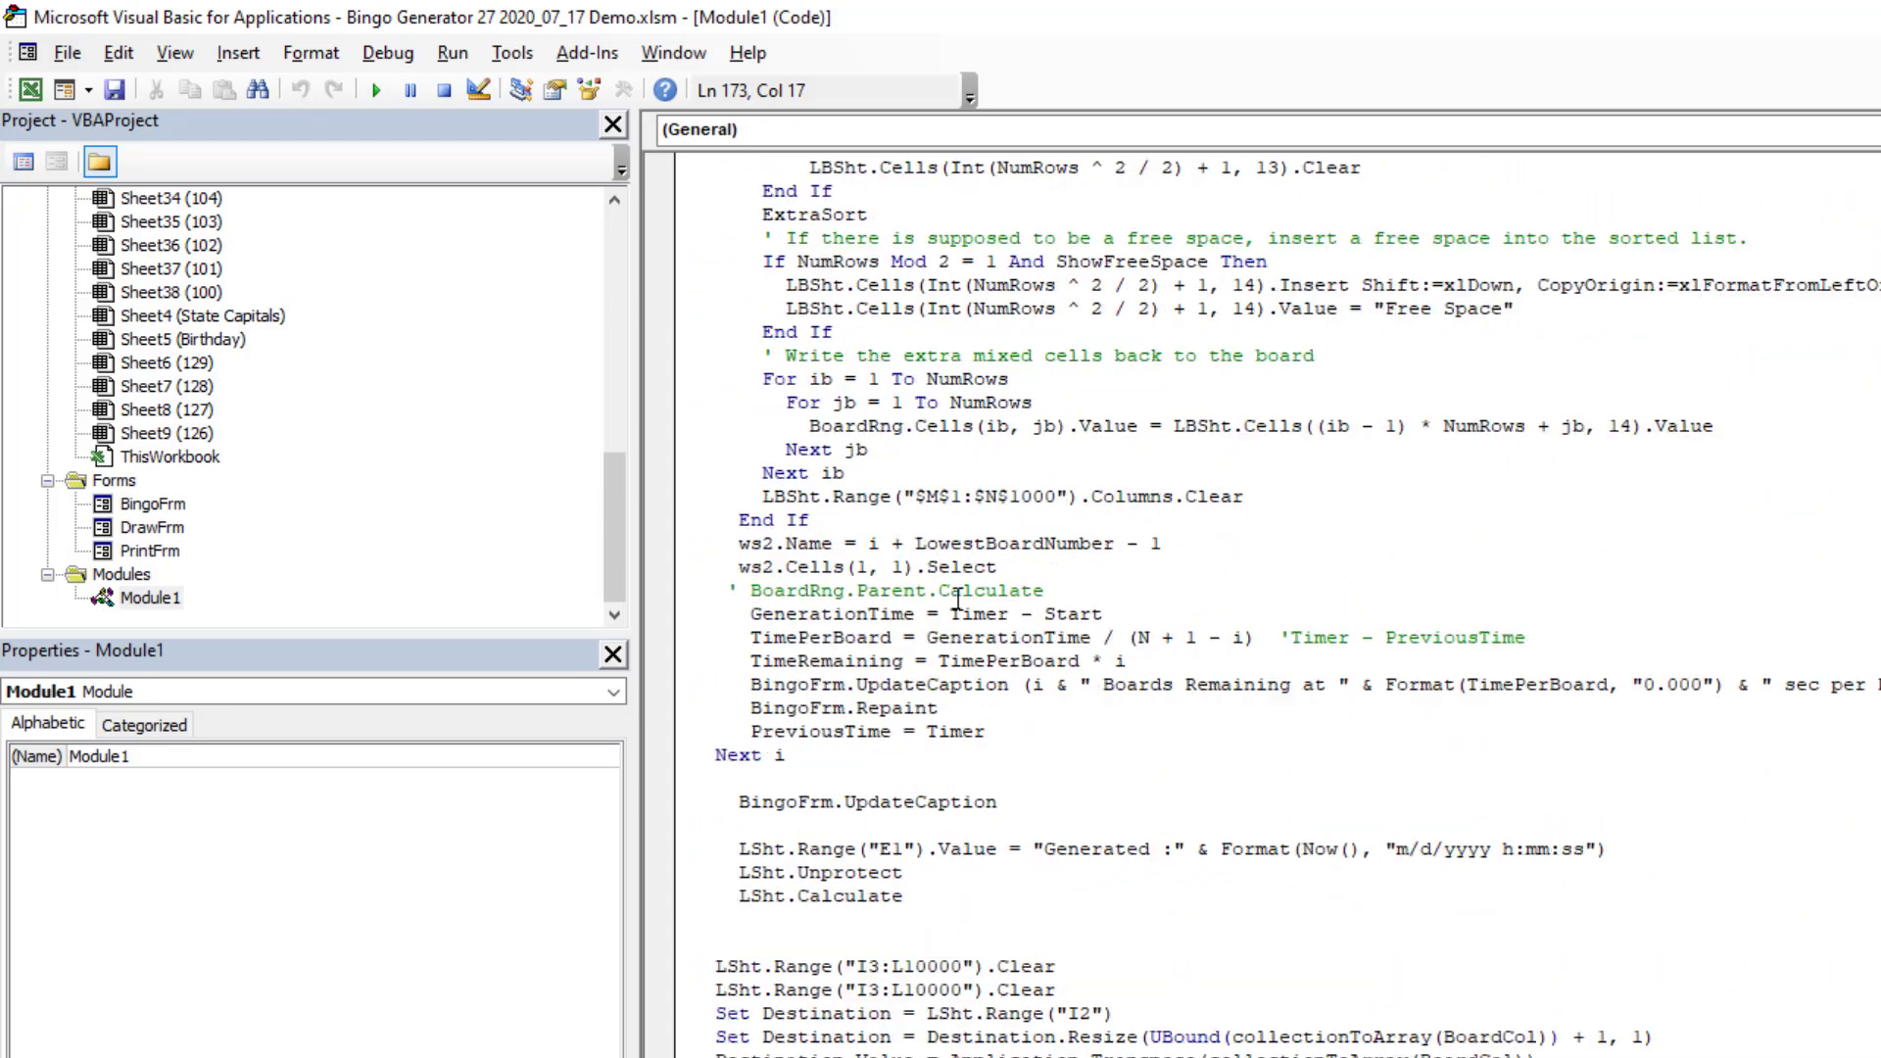
scroll(958, 598, down, 2)
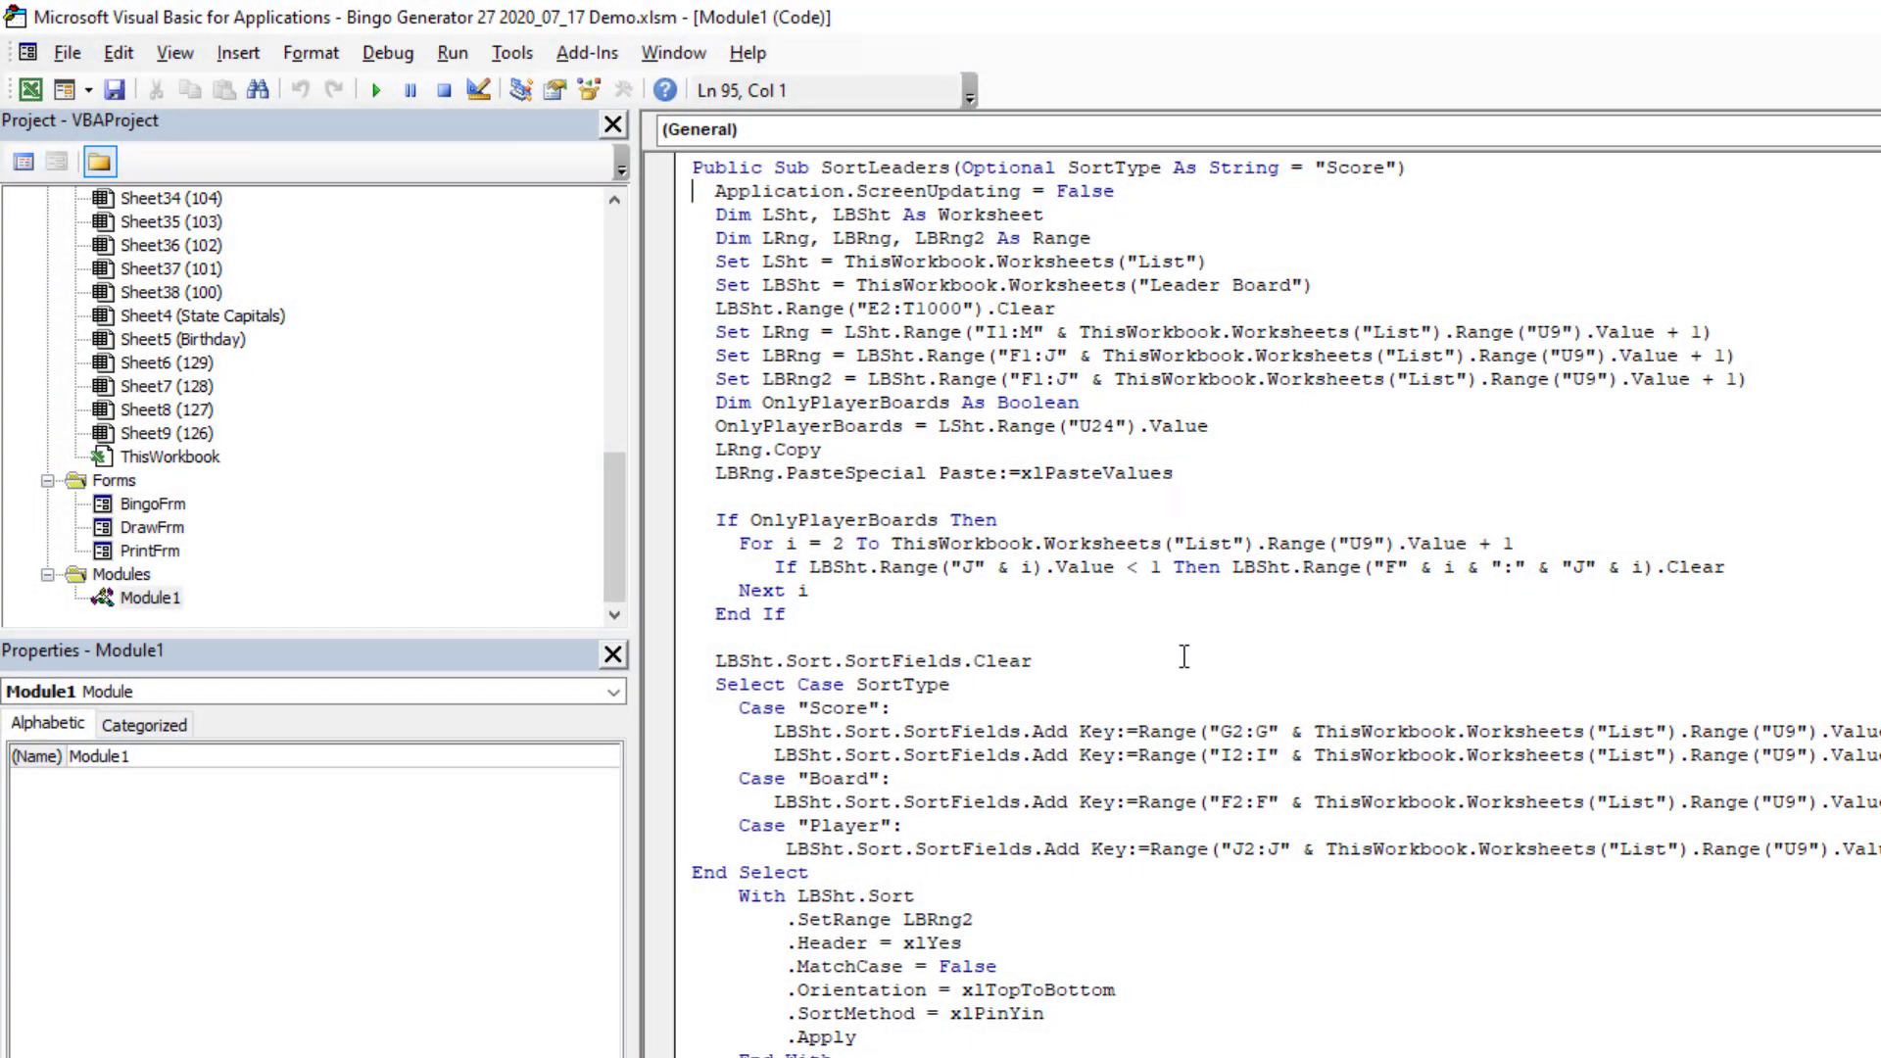
scroll(1155, 684, down, 12)
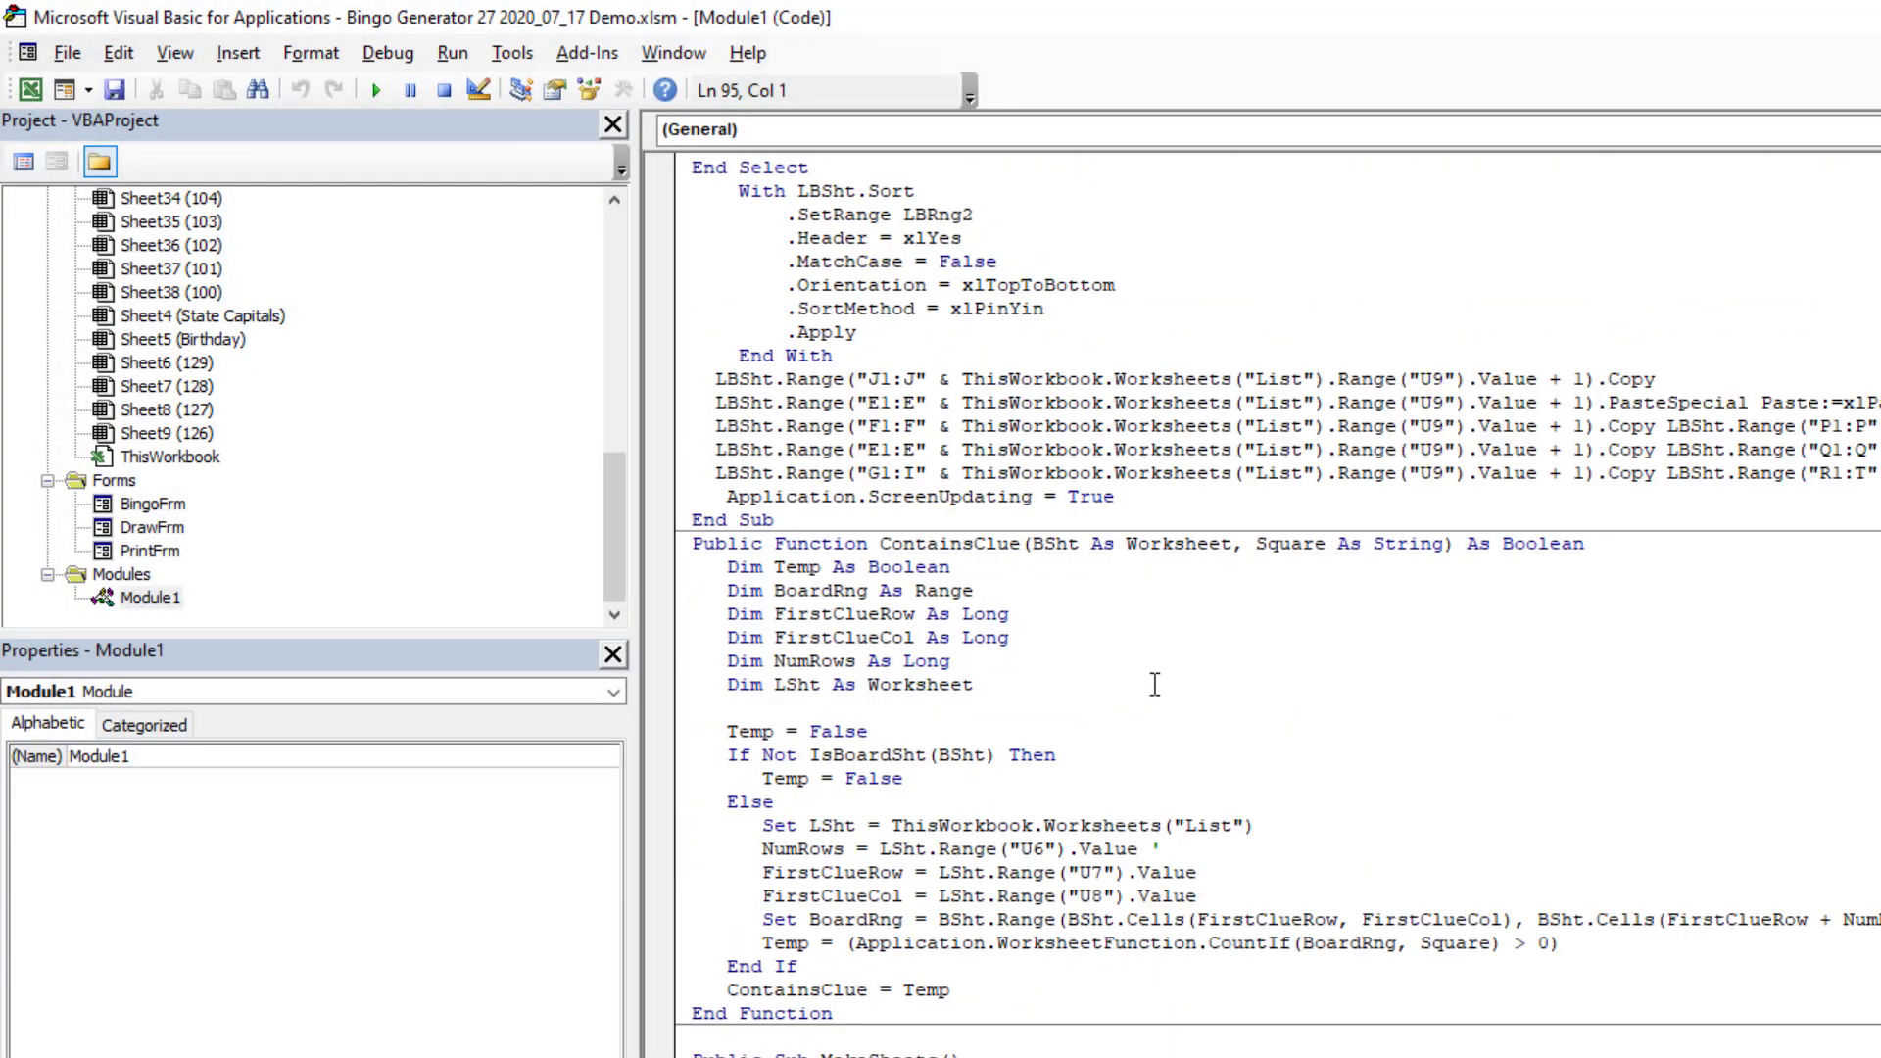
- Examine the DrawClue procedure in Module1, from its declarations to the loop that recalculates the affected boards
scroll(1155, 684, up, 12)
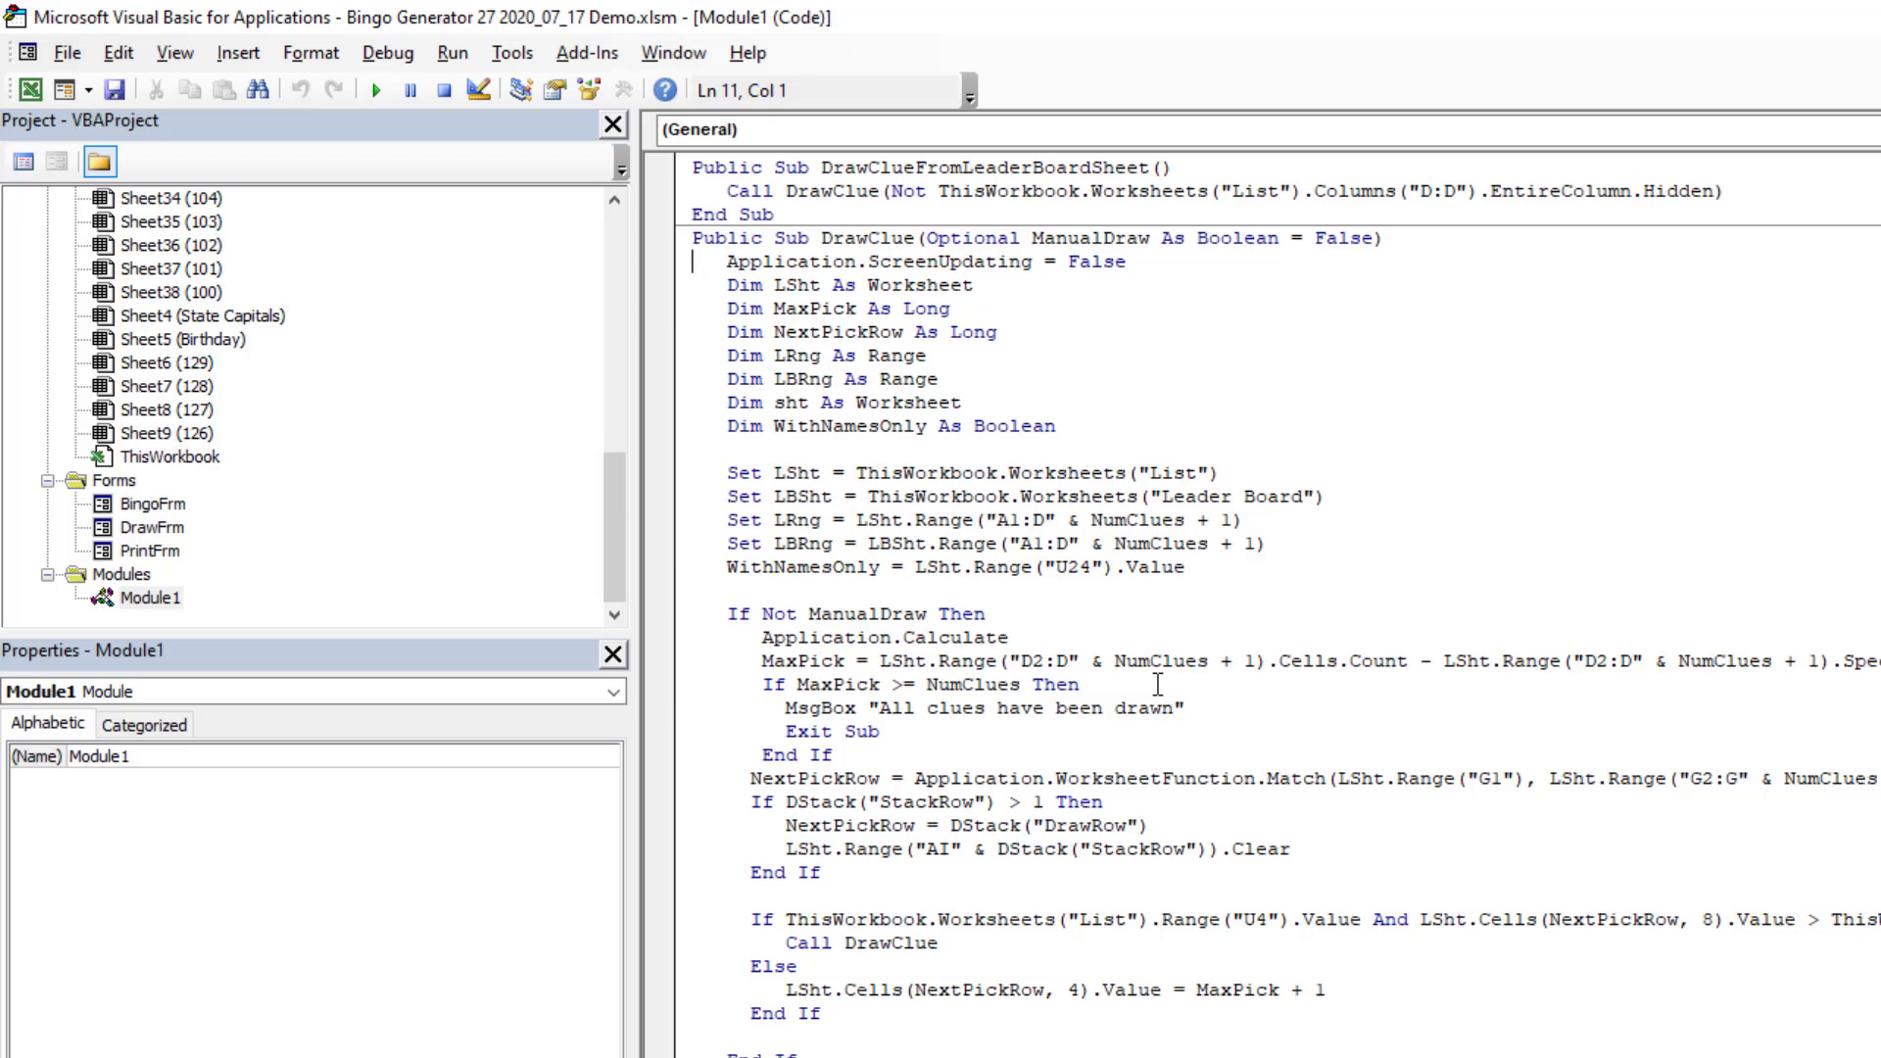
scroll(1158, 684, down, 2)
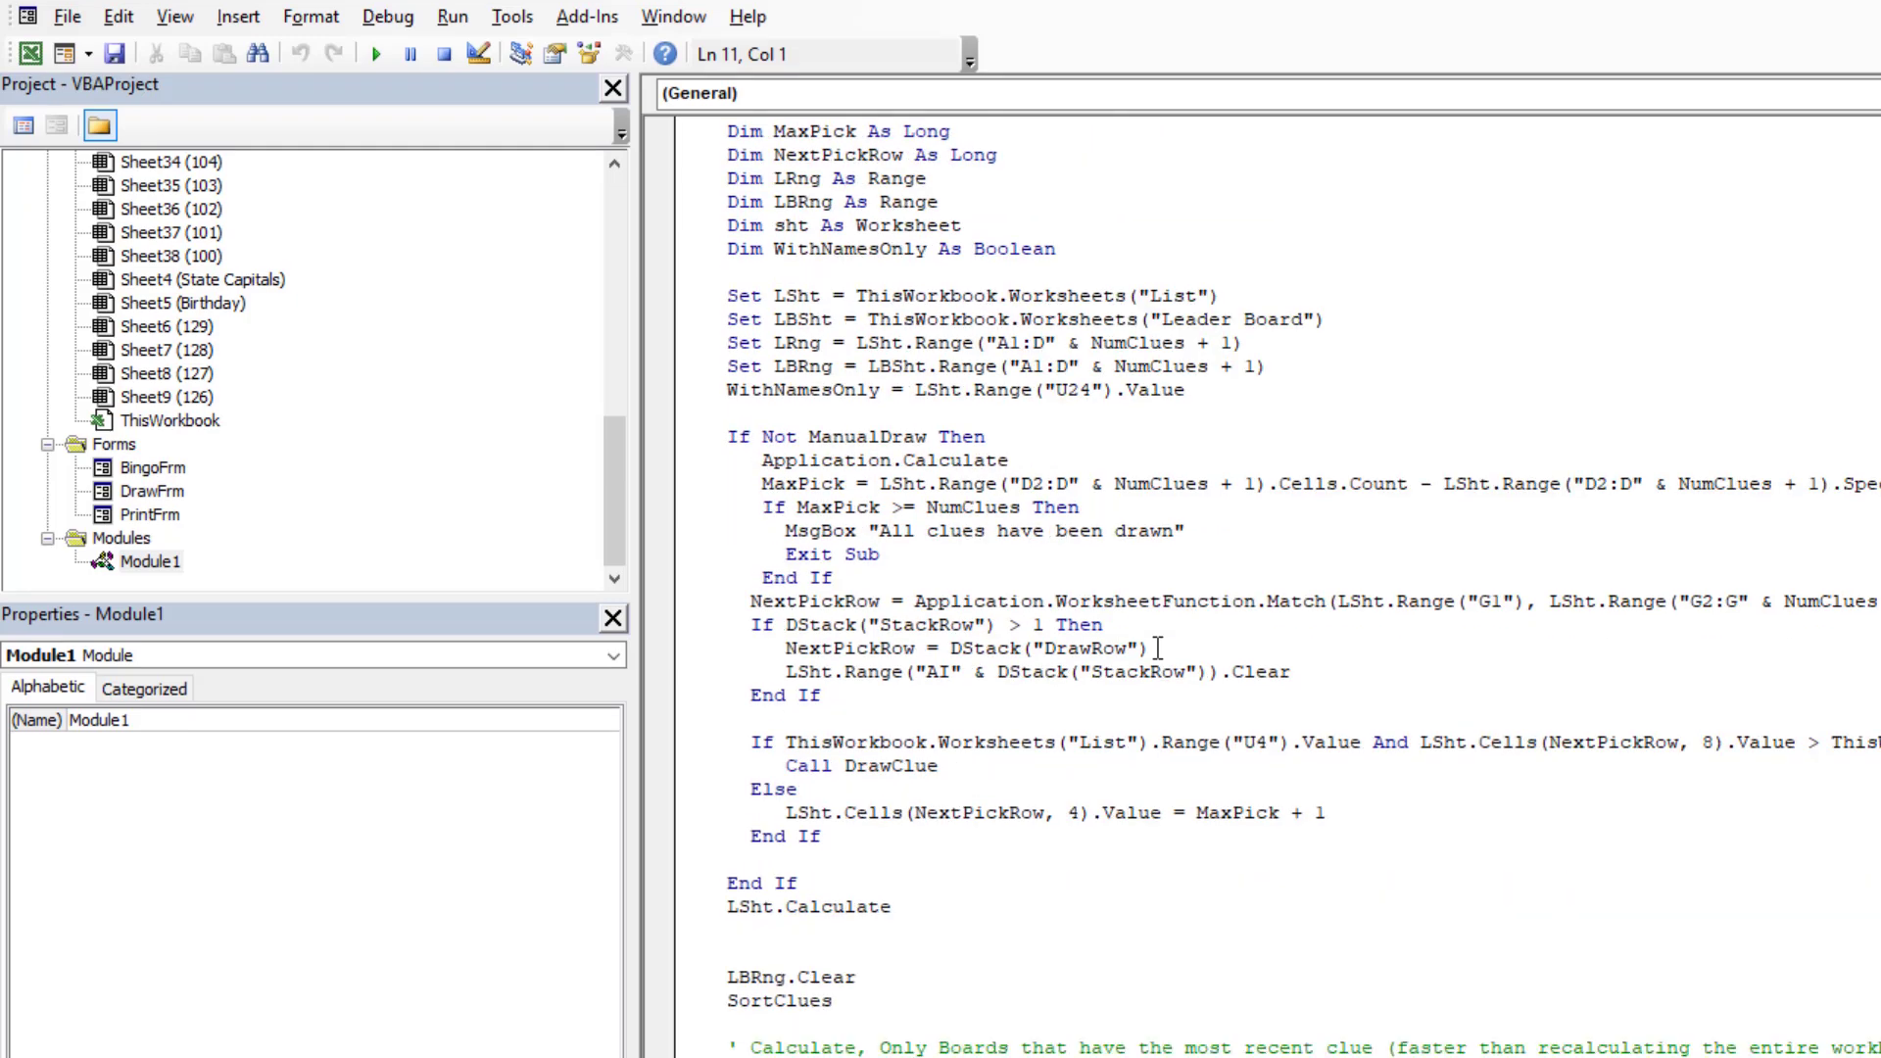
scroll(1158, 648, down, 2)
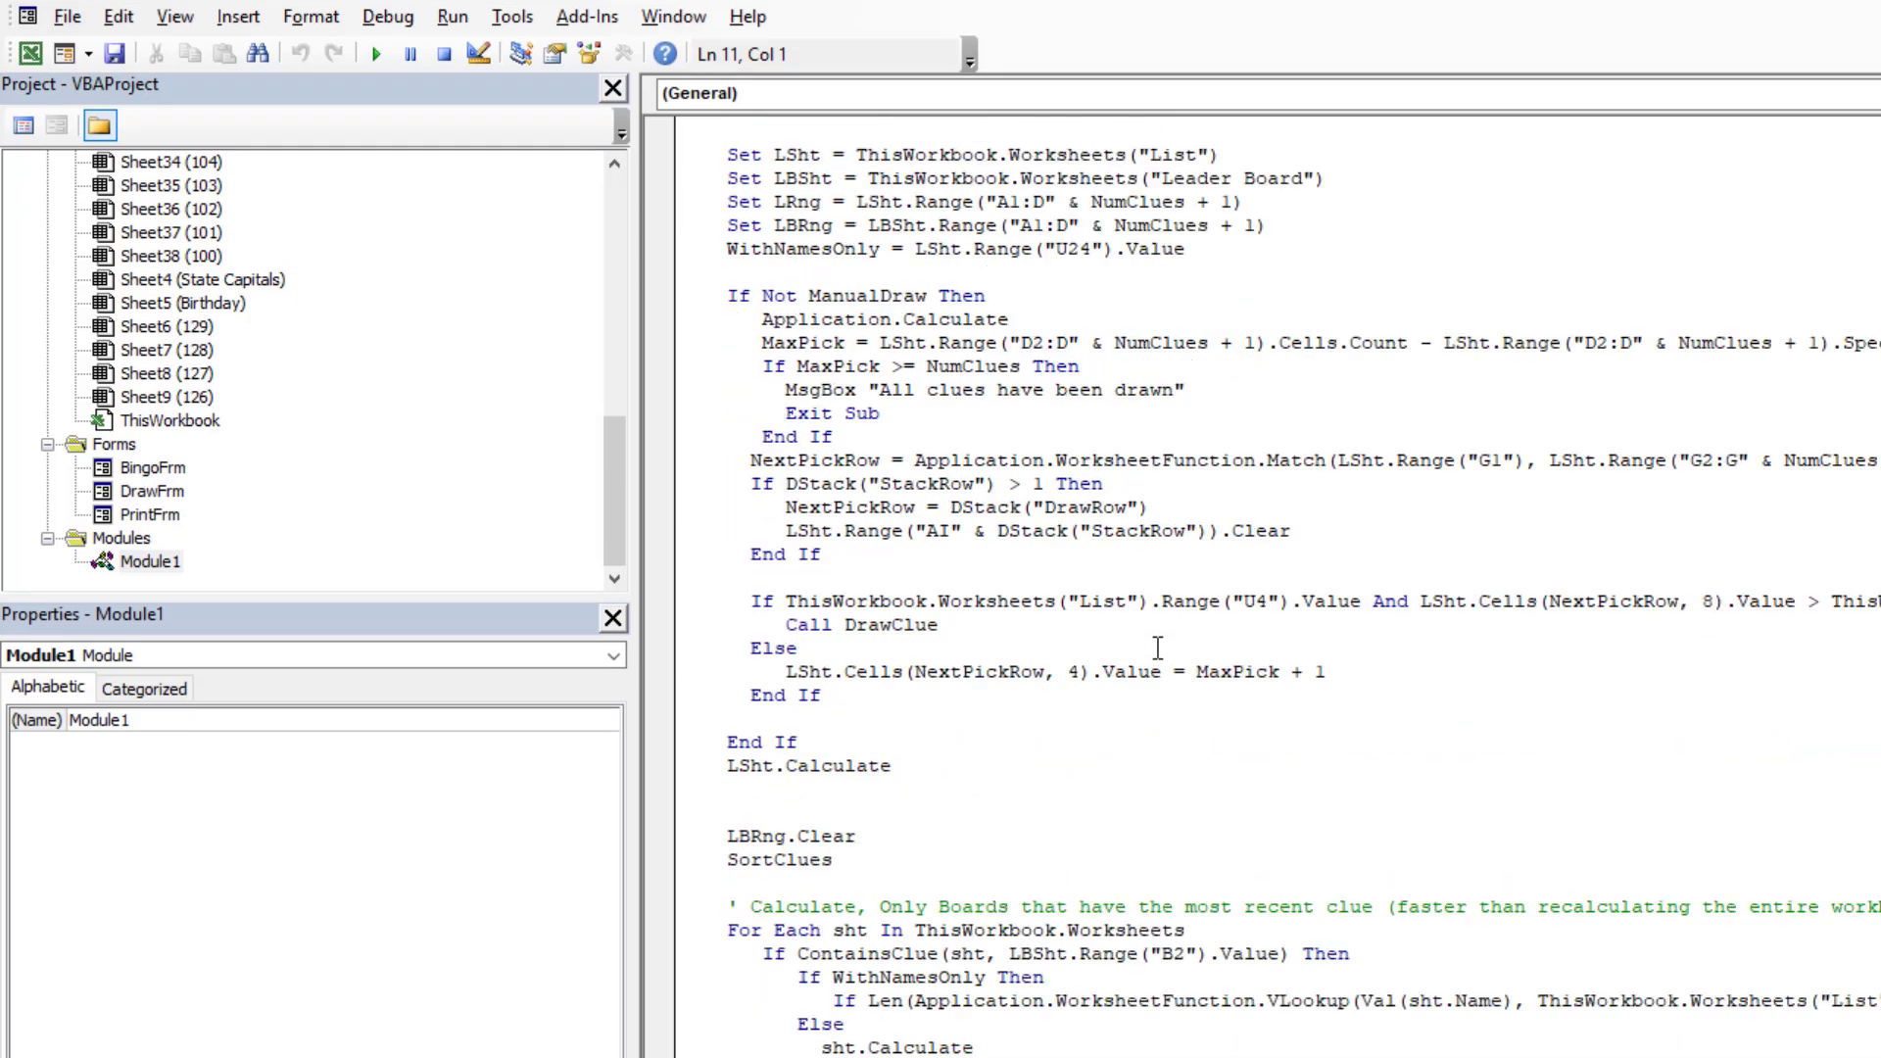
scroll(1158, 648, down, 2)
scroll(1158, 648, down, 2)
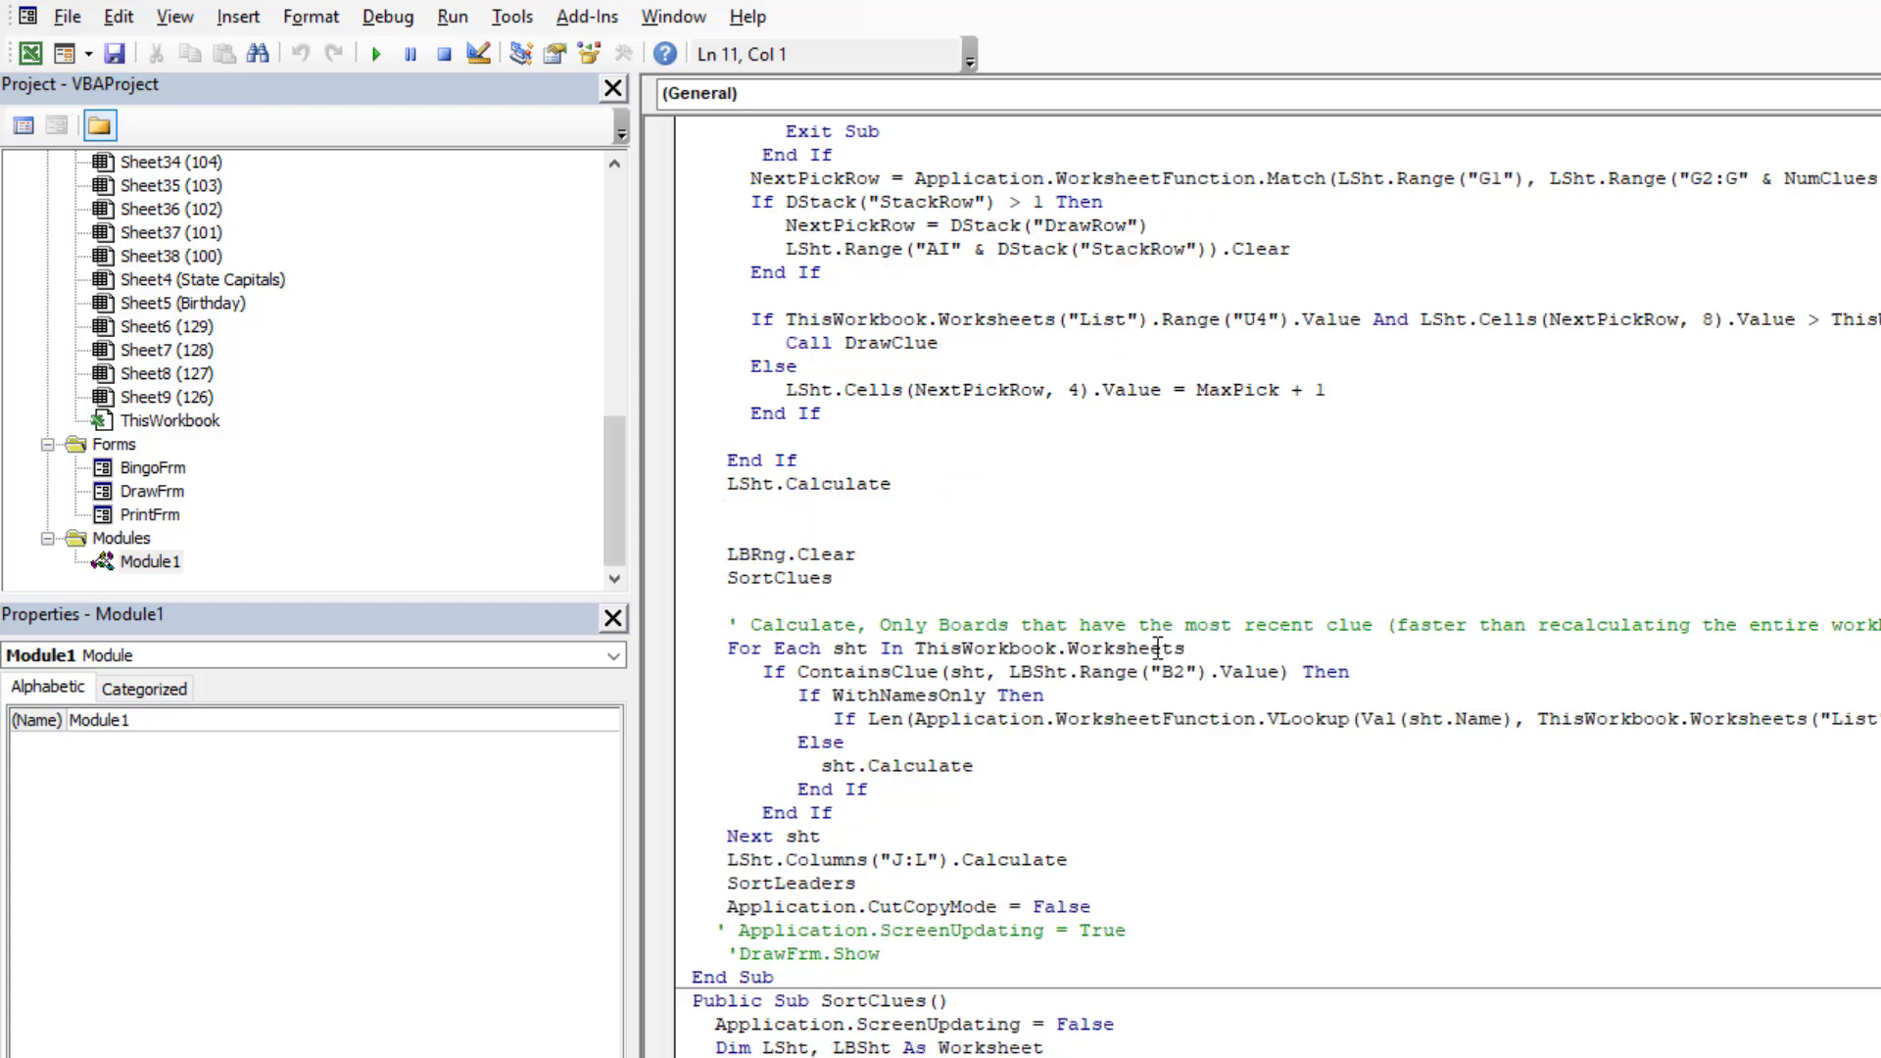
scroll(1158, 648, down, 2)
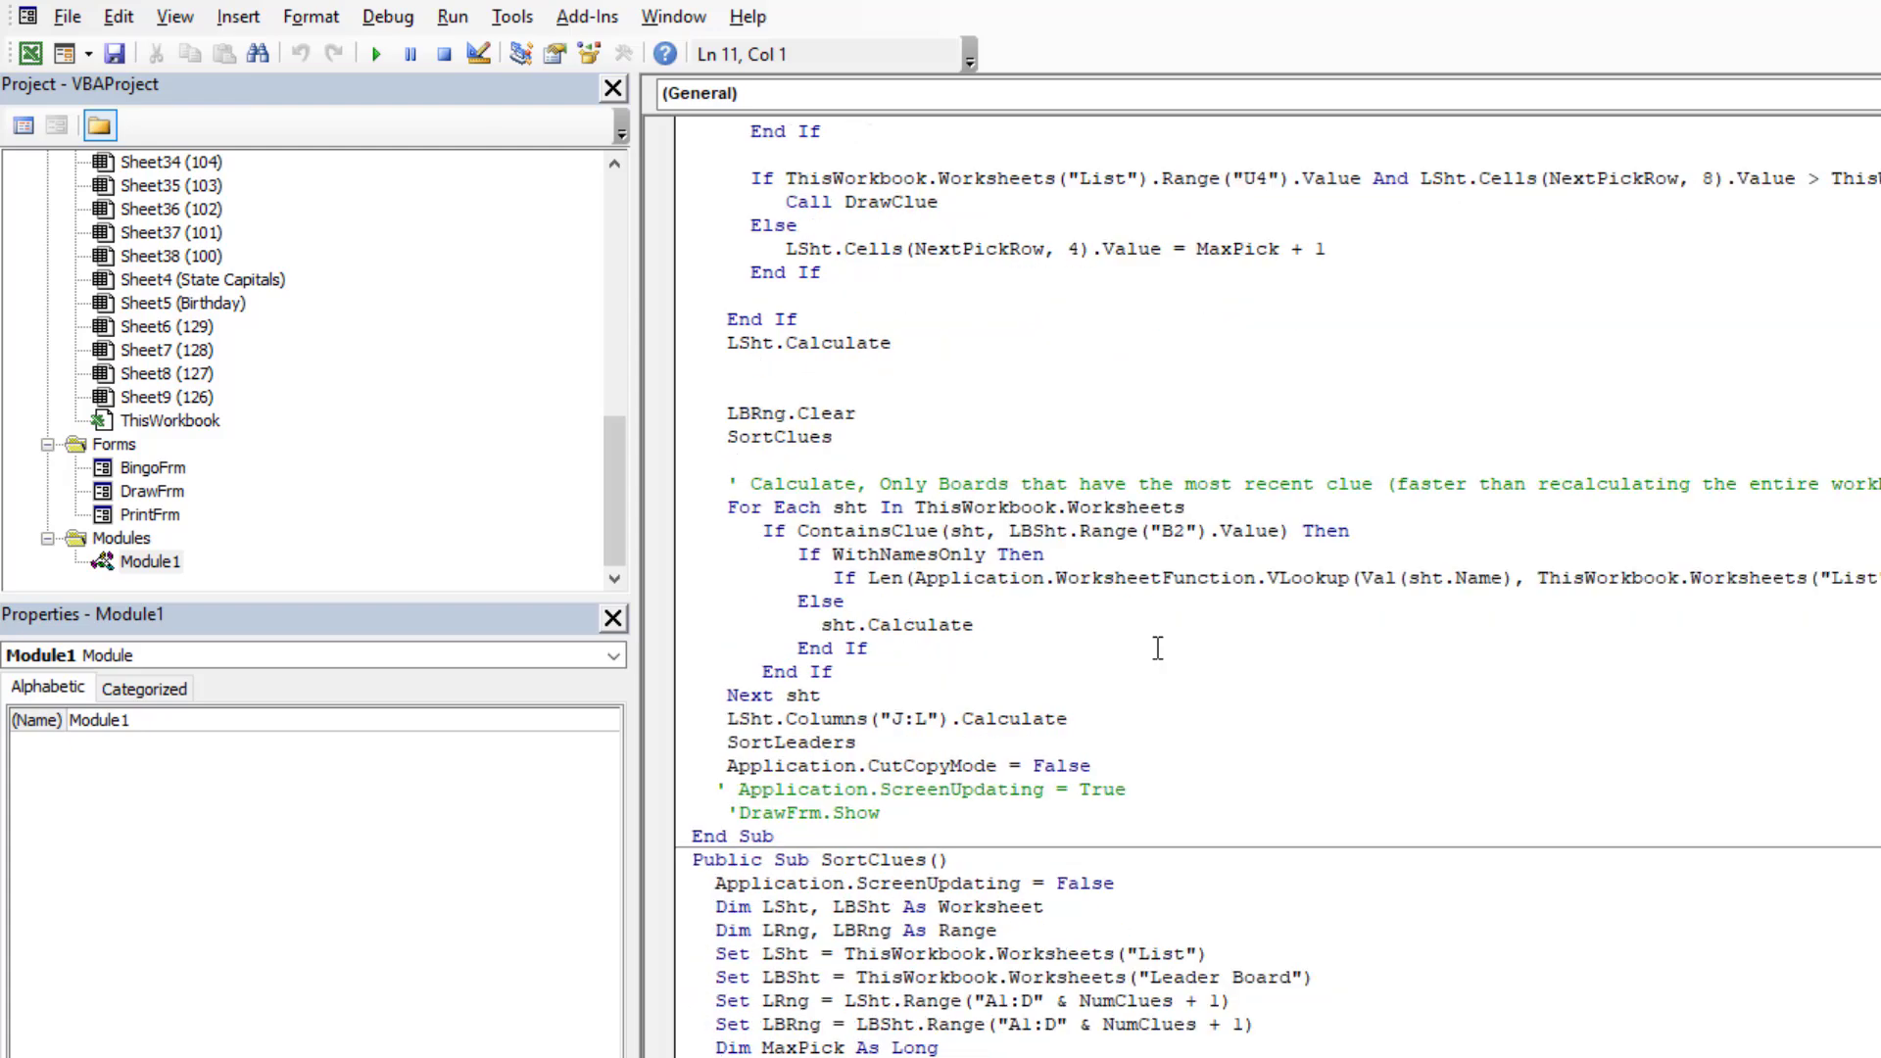
scroll(1158, 648, up, 2)
key(ctrl+f)
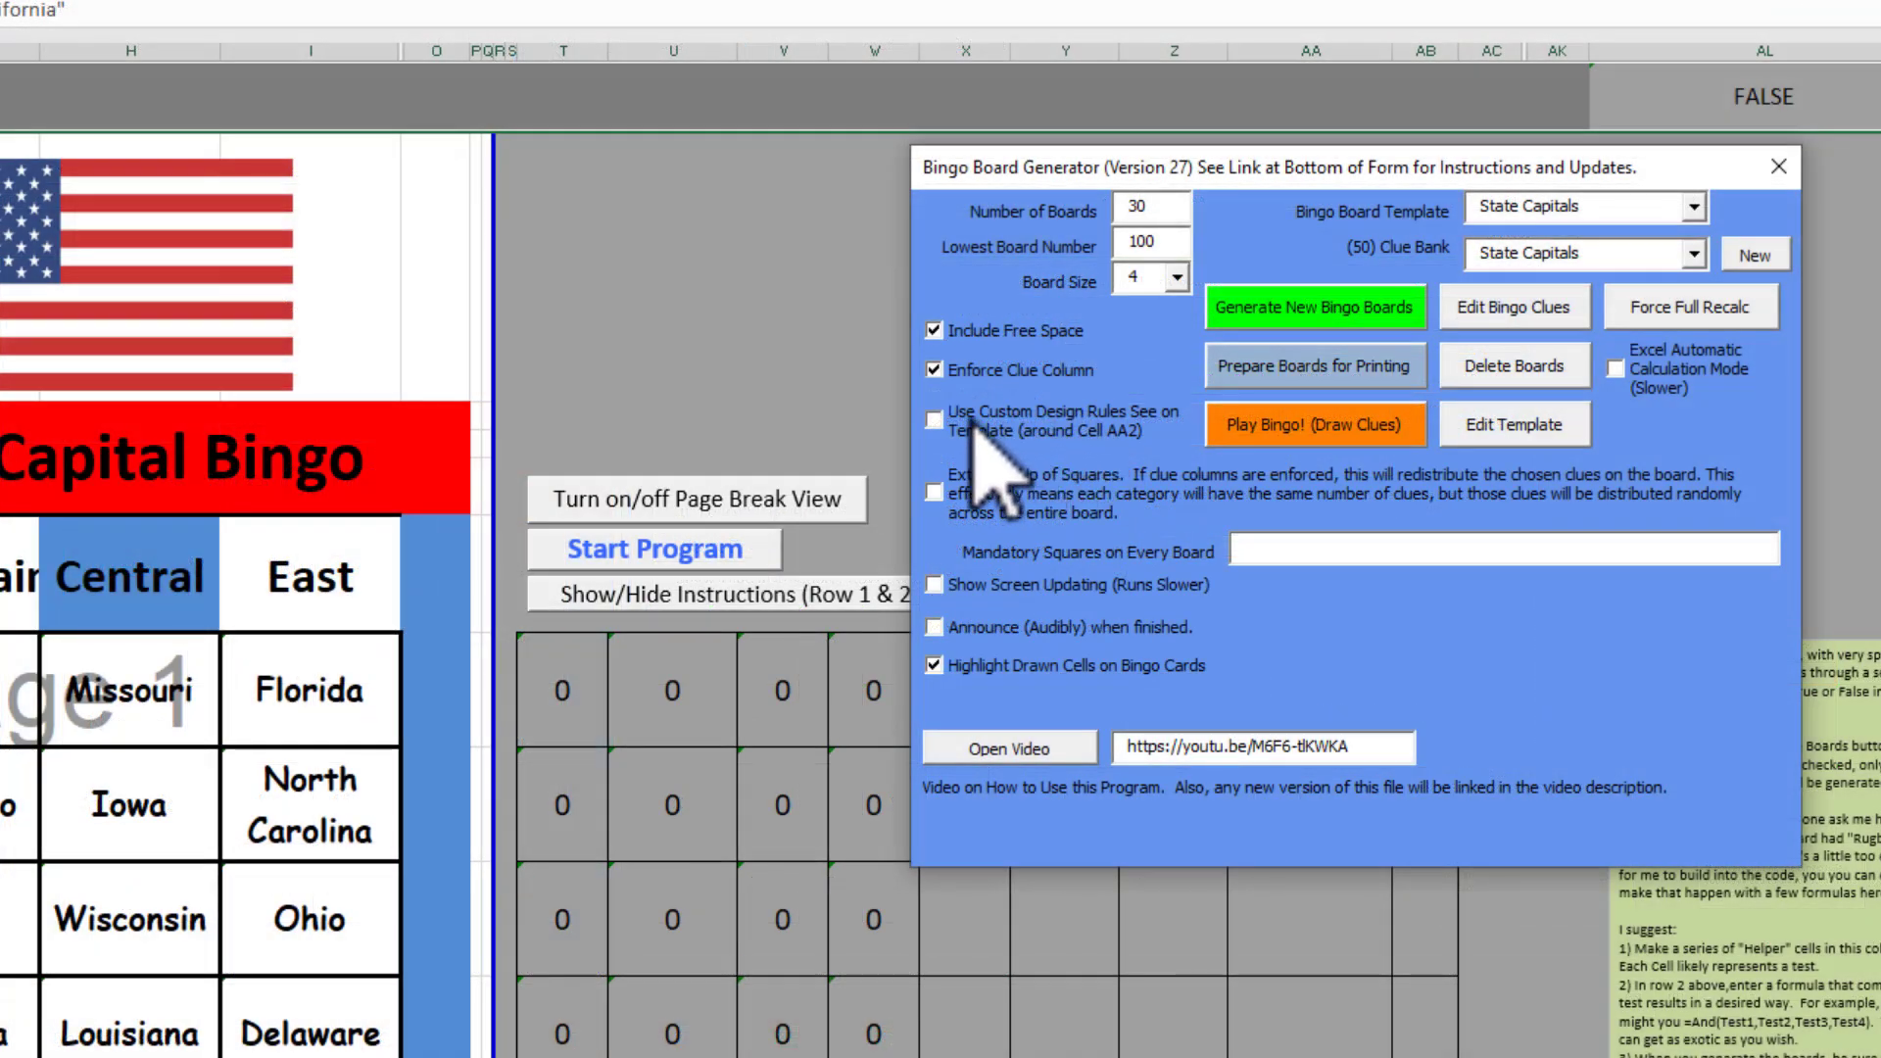
- Turn on Use Custom Design Rules in the Bingo Board Generator form, and move the form aside on the template sheet
click(936, 421)
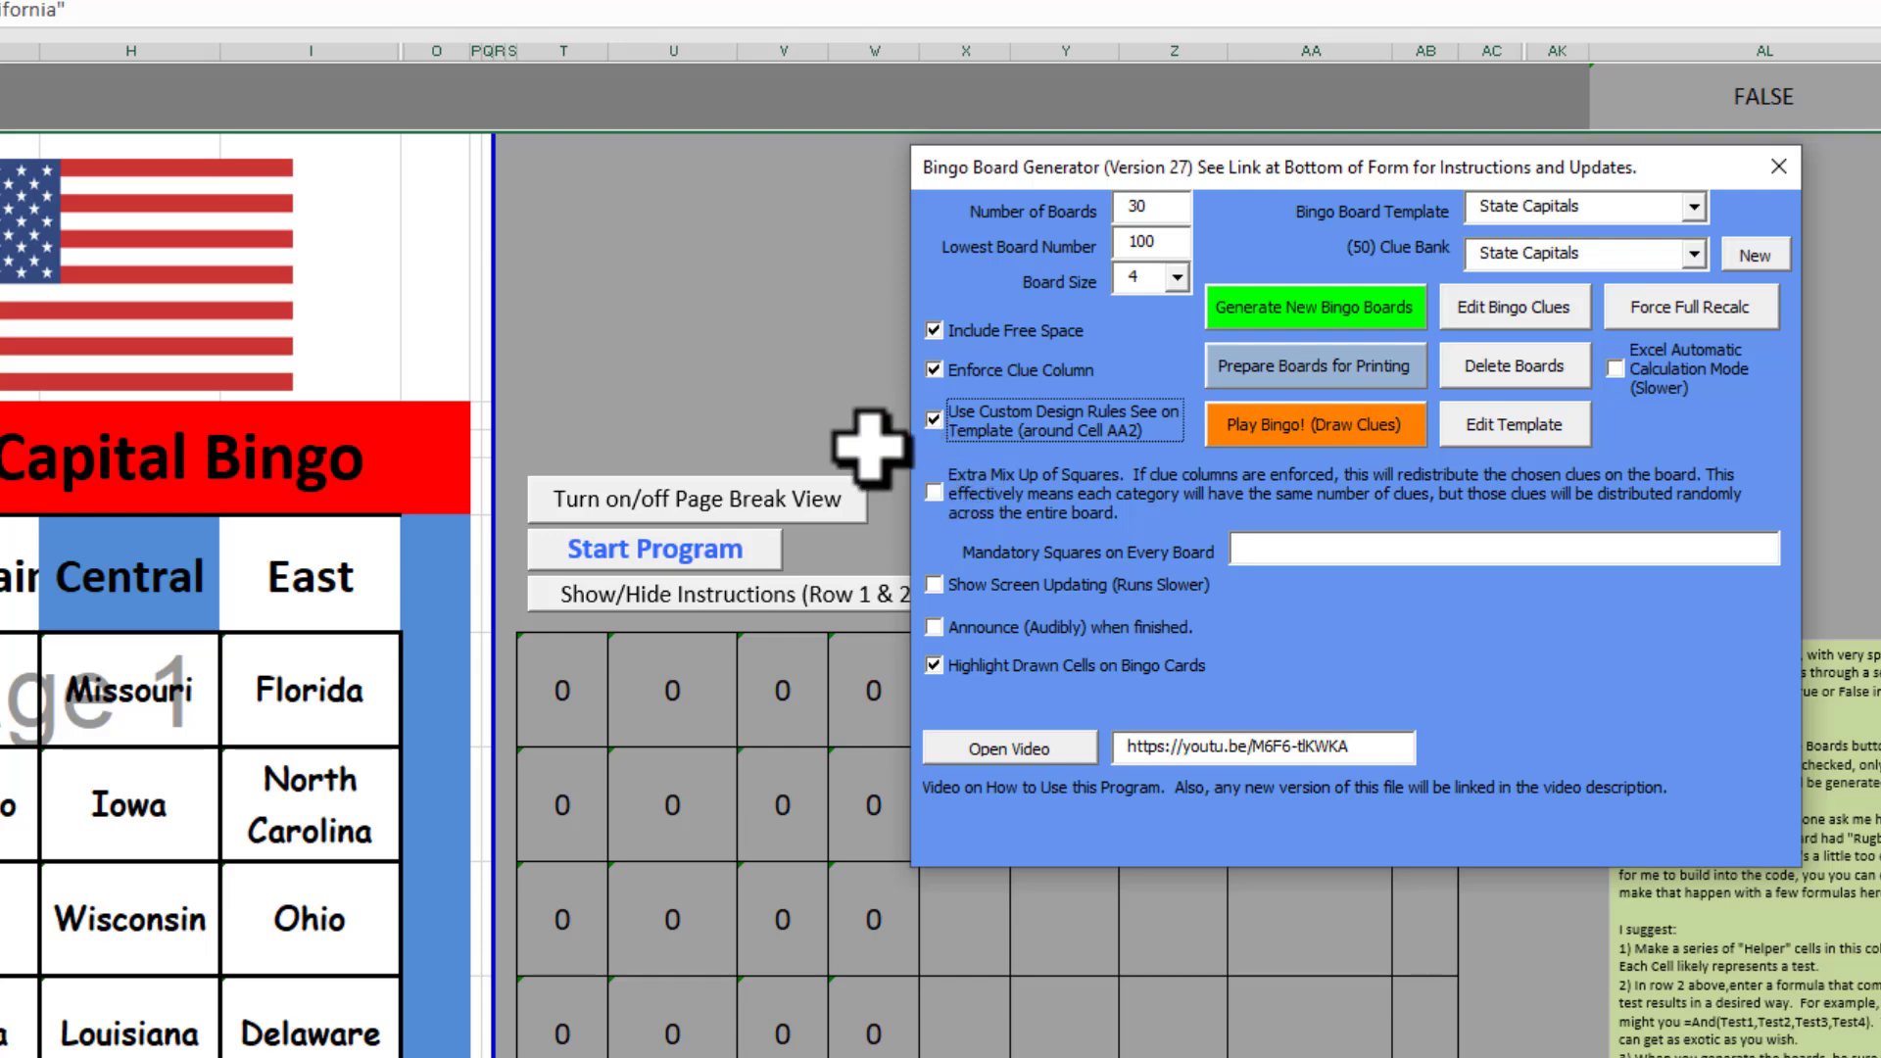
click(797, 497)
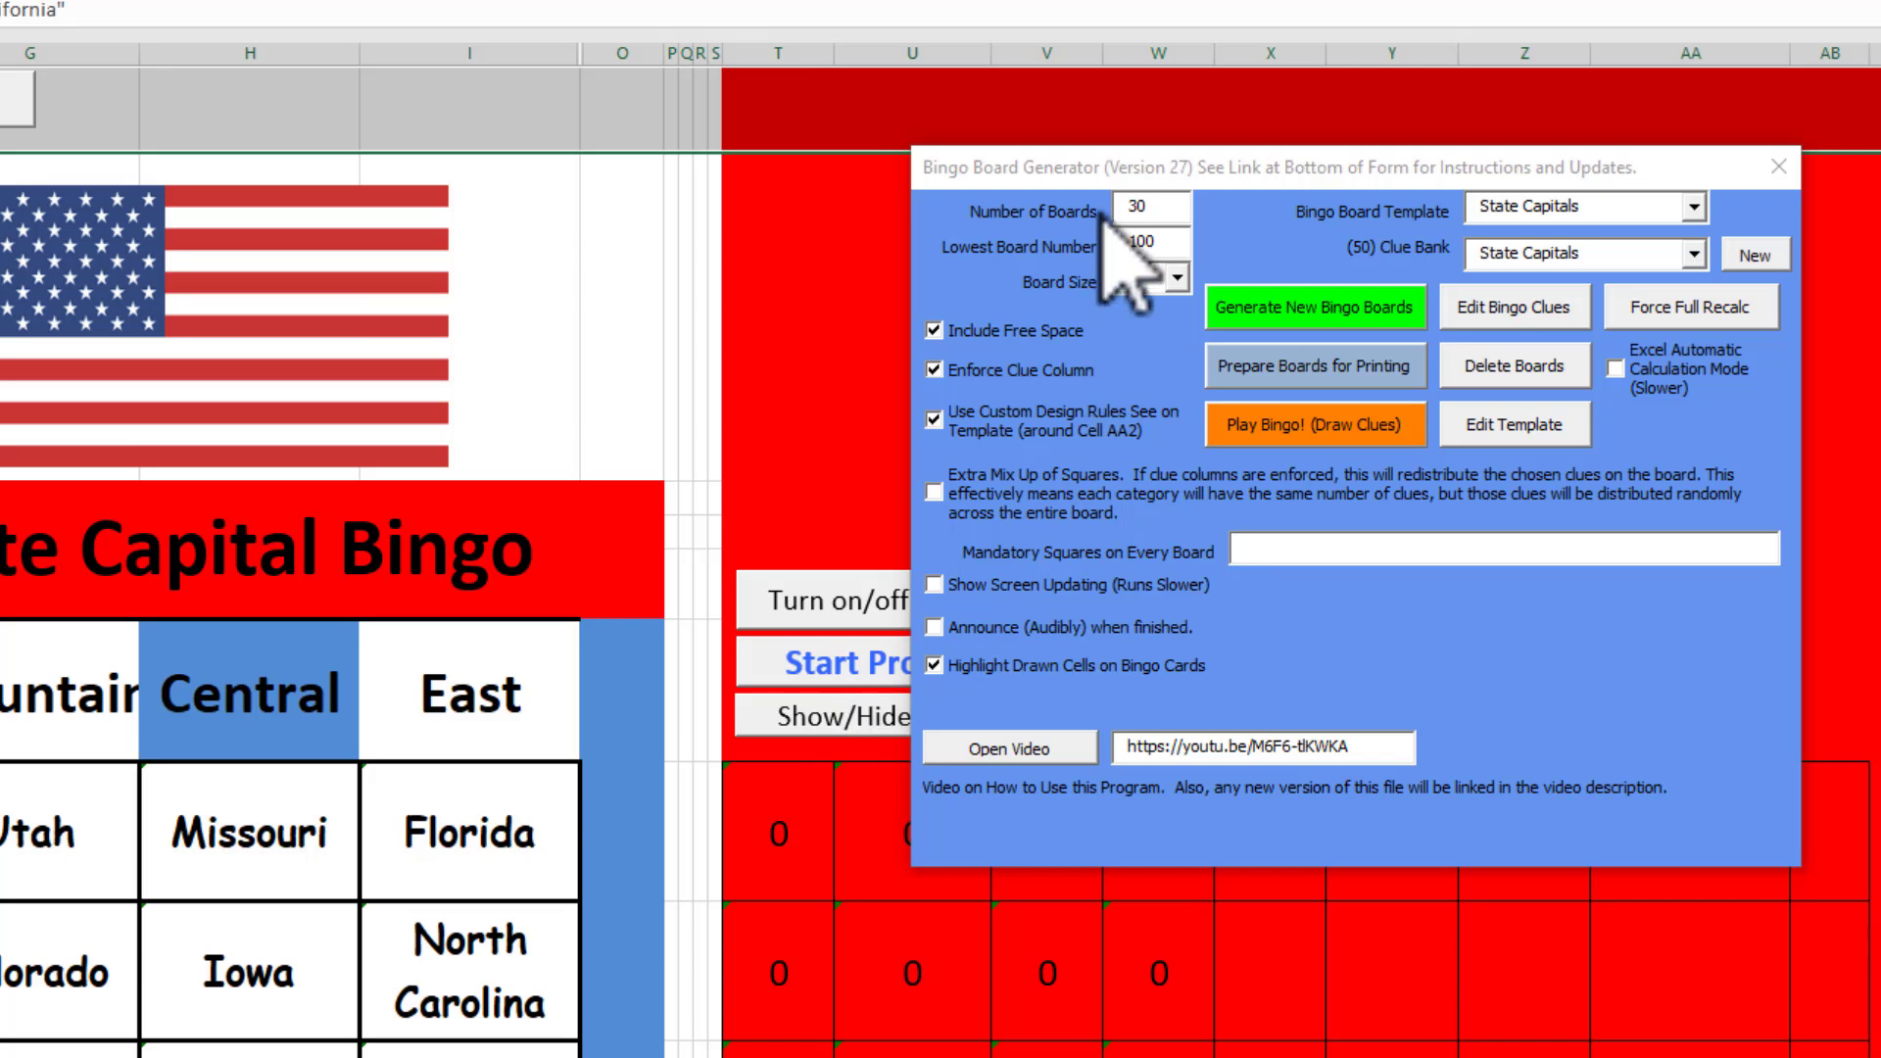
drag(1143, 174, 1226, 221)
click(931, 716)
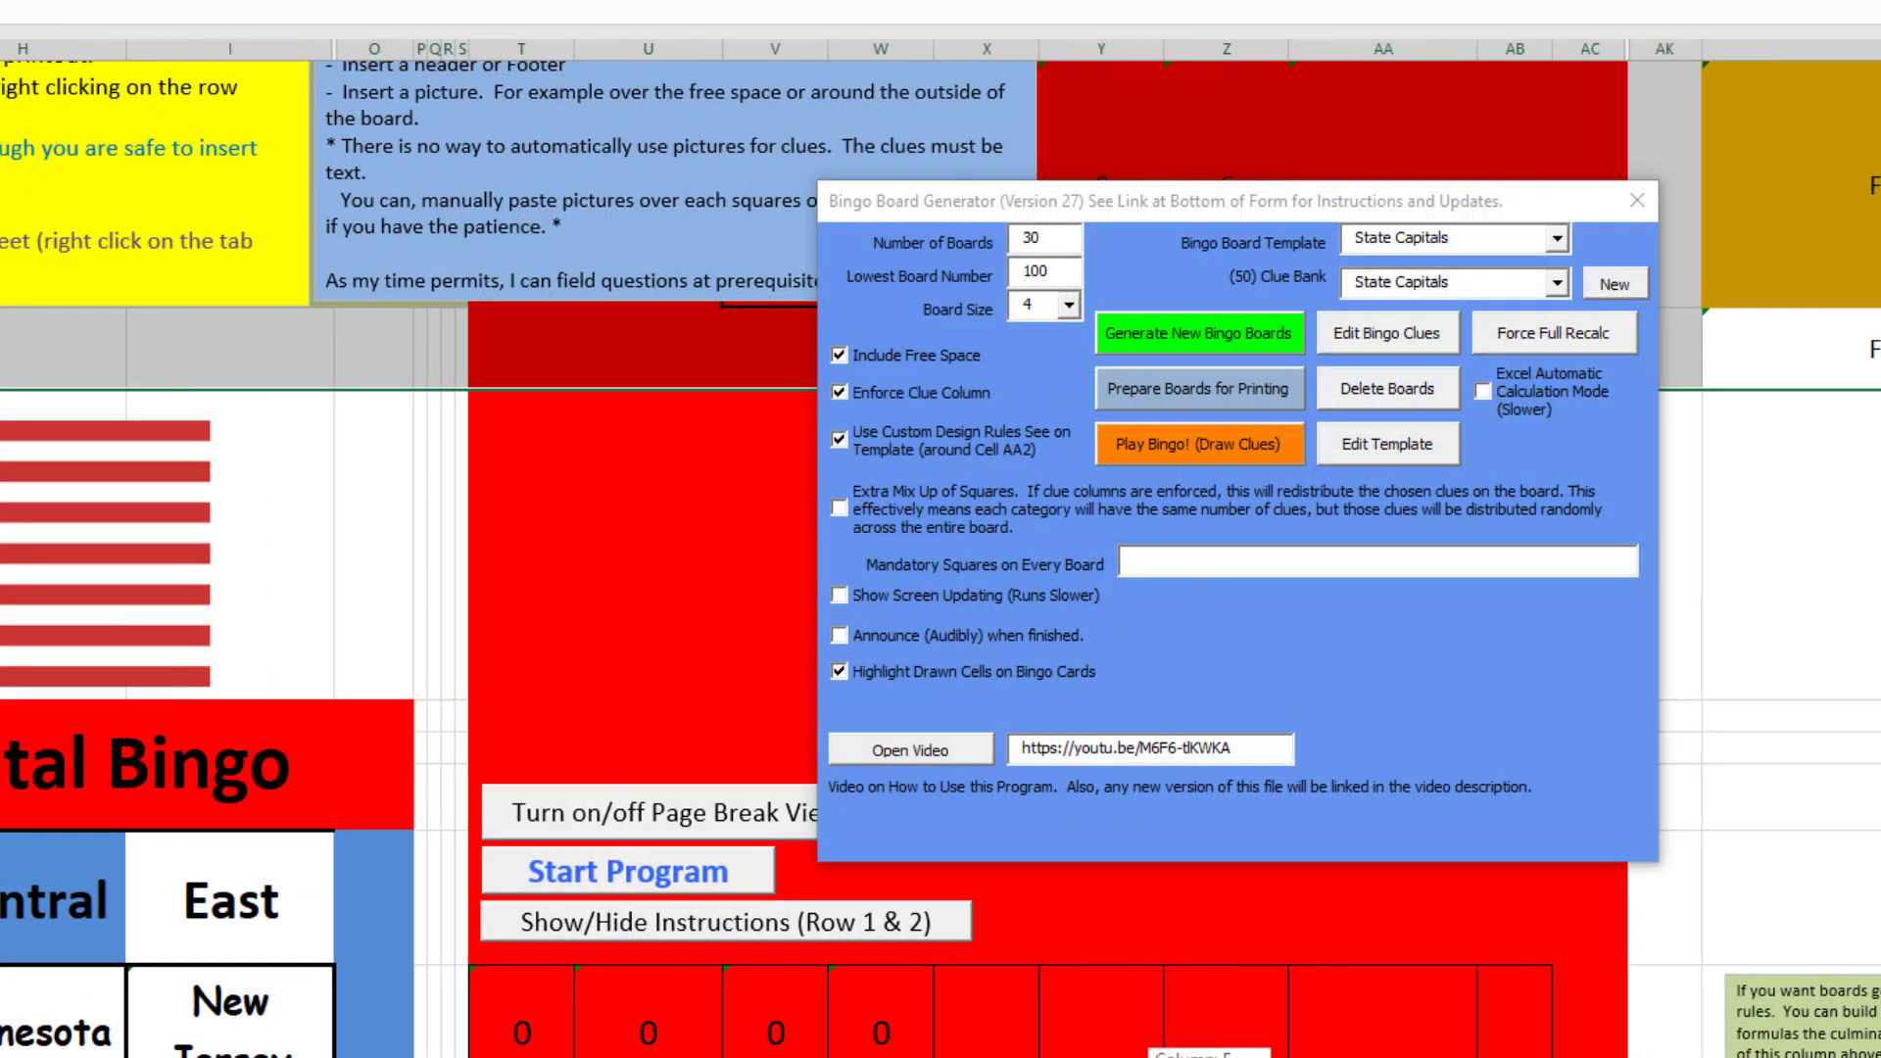
- Inspect the custom rule formula in cell AL2 of the State Capitals template
scroll(1752, 547, right, 1)
click(1859, 359)
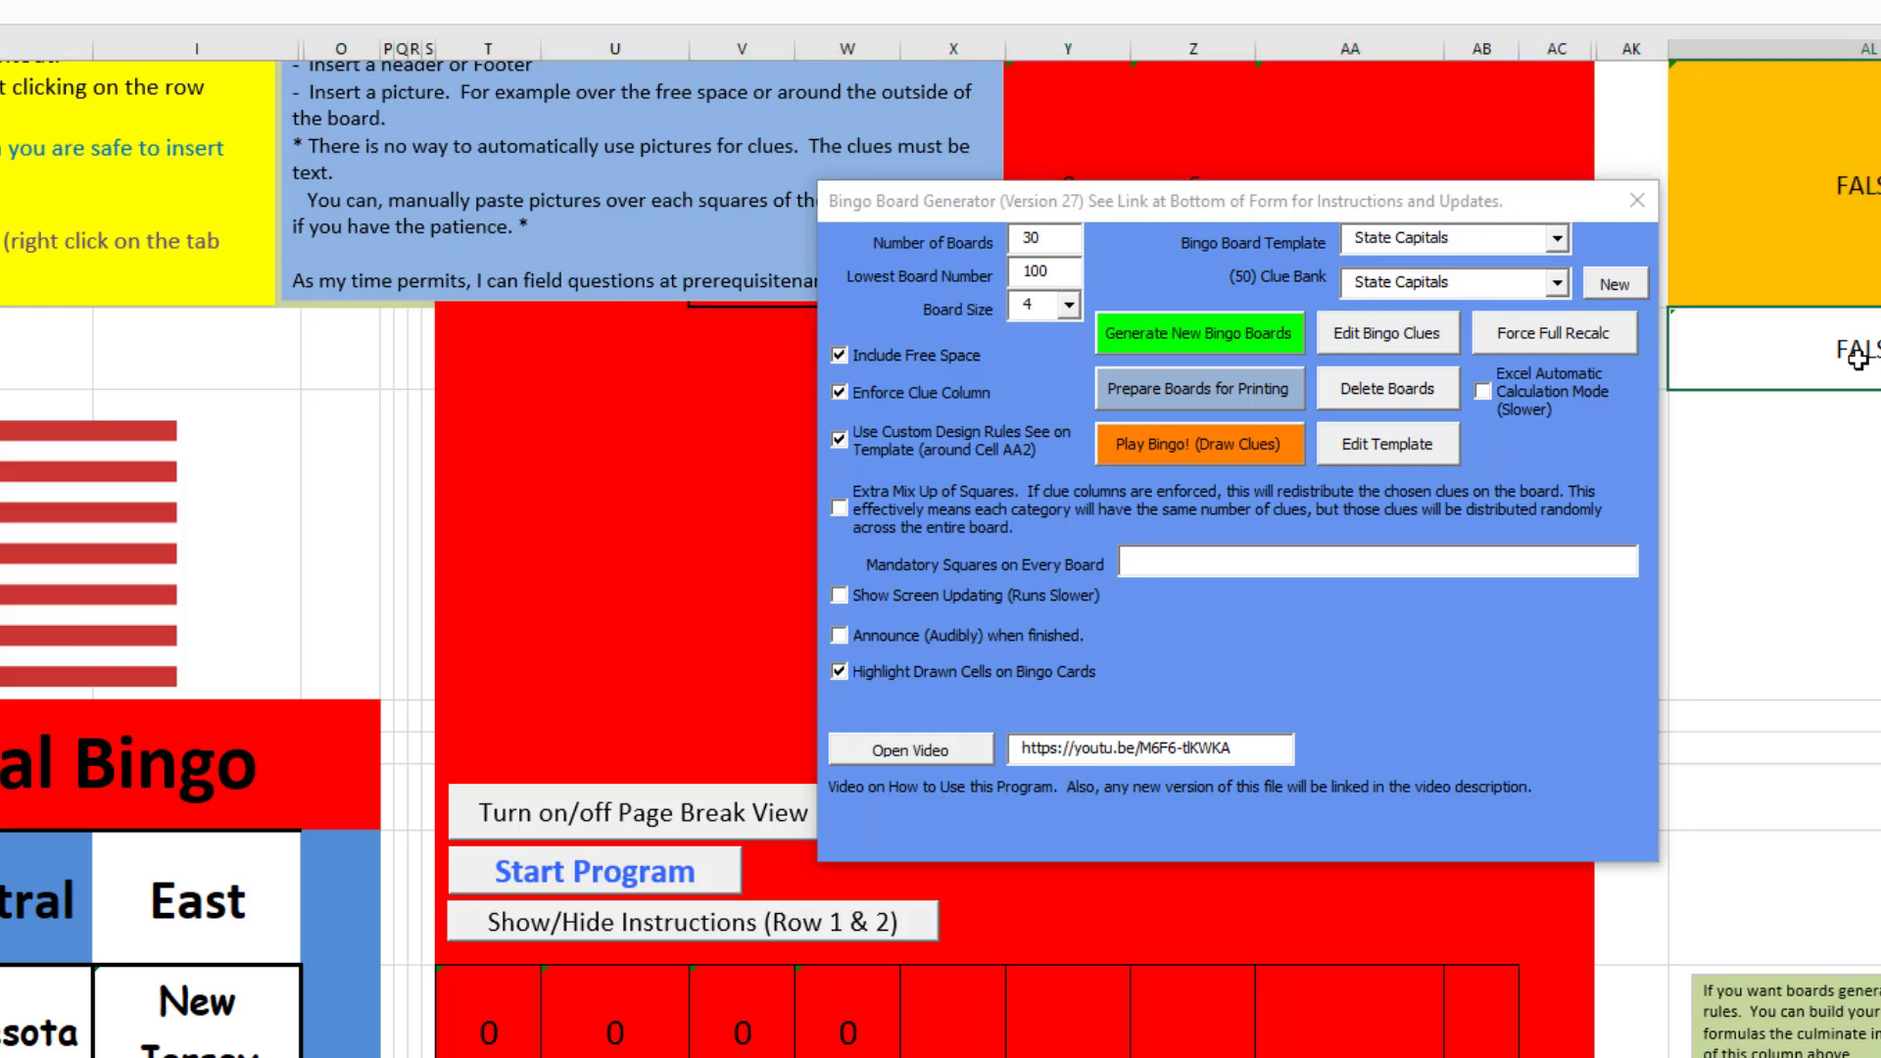
scroll(1859, 359, right, 2)
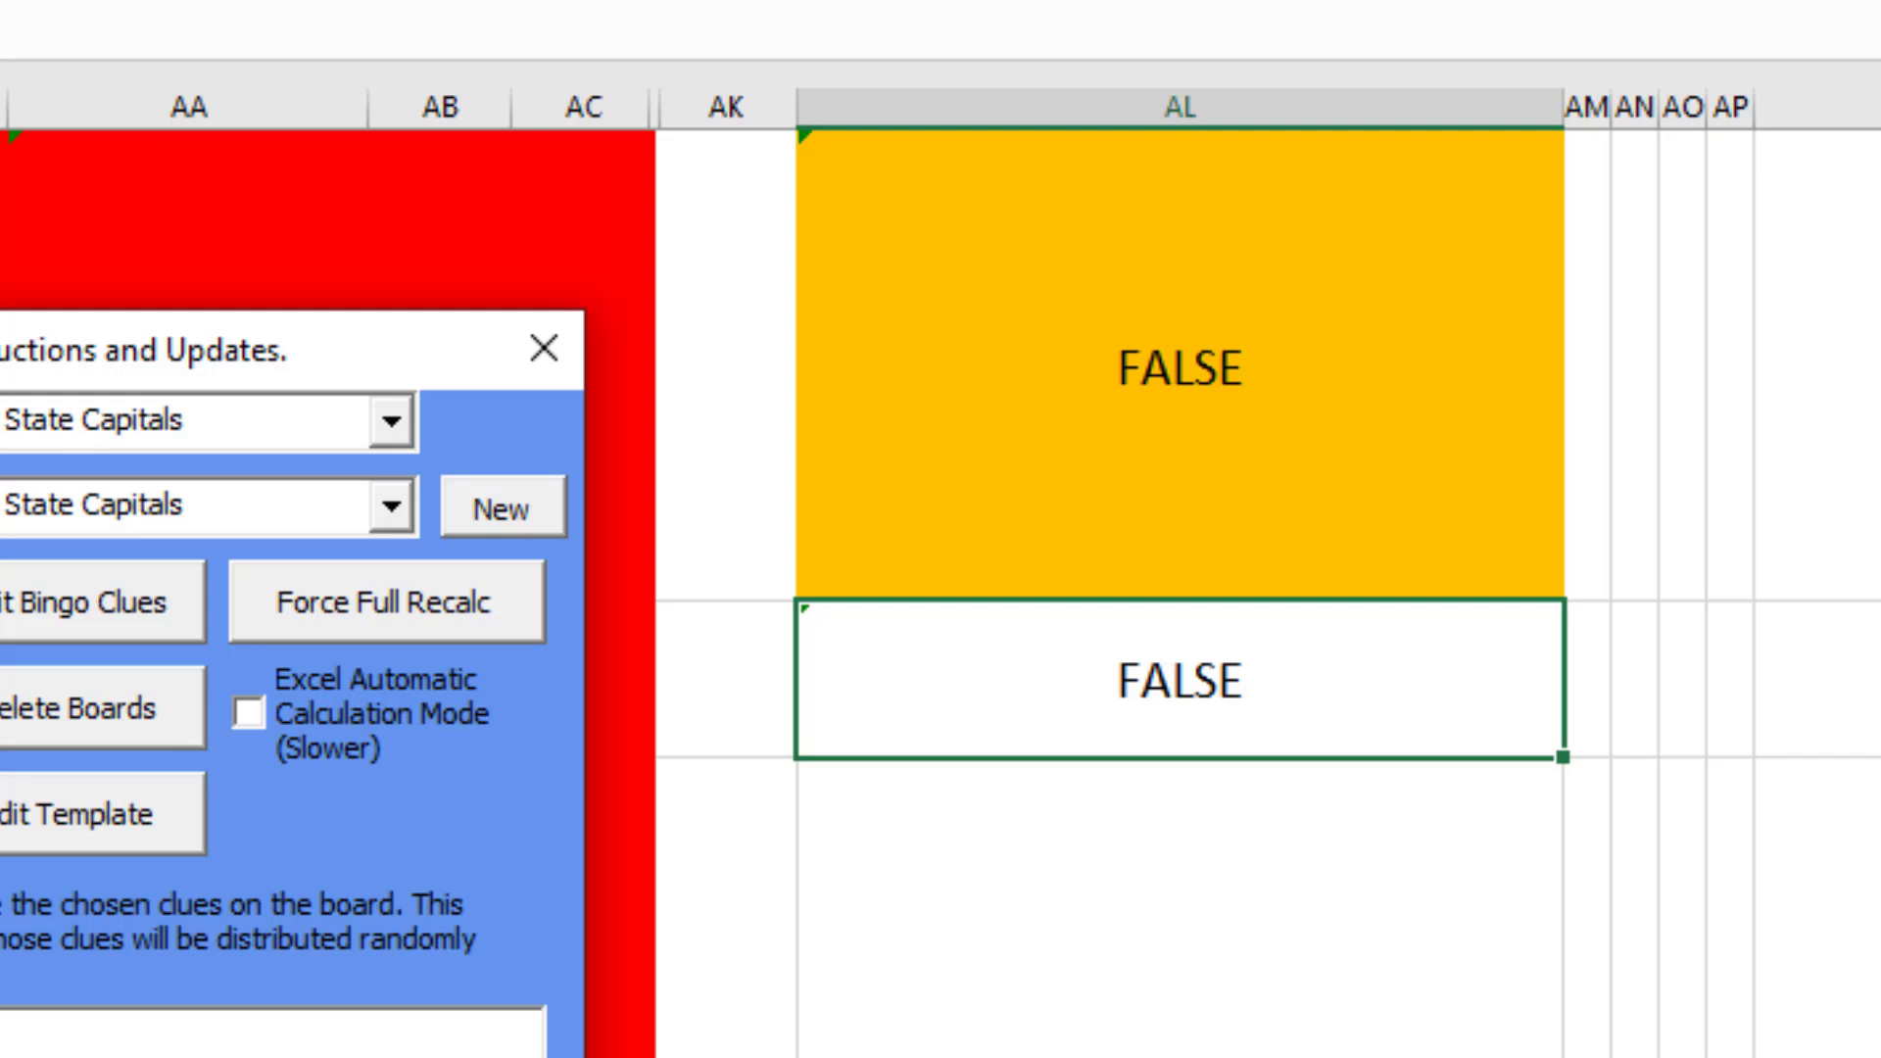
double_click(1372, 680)
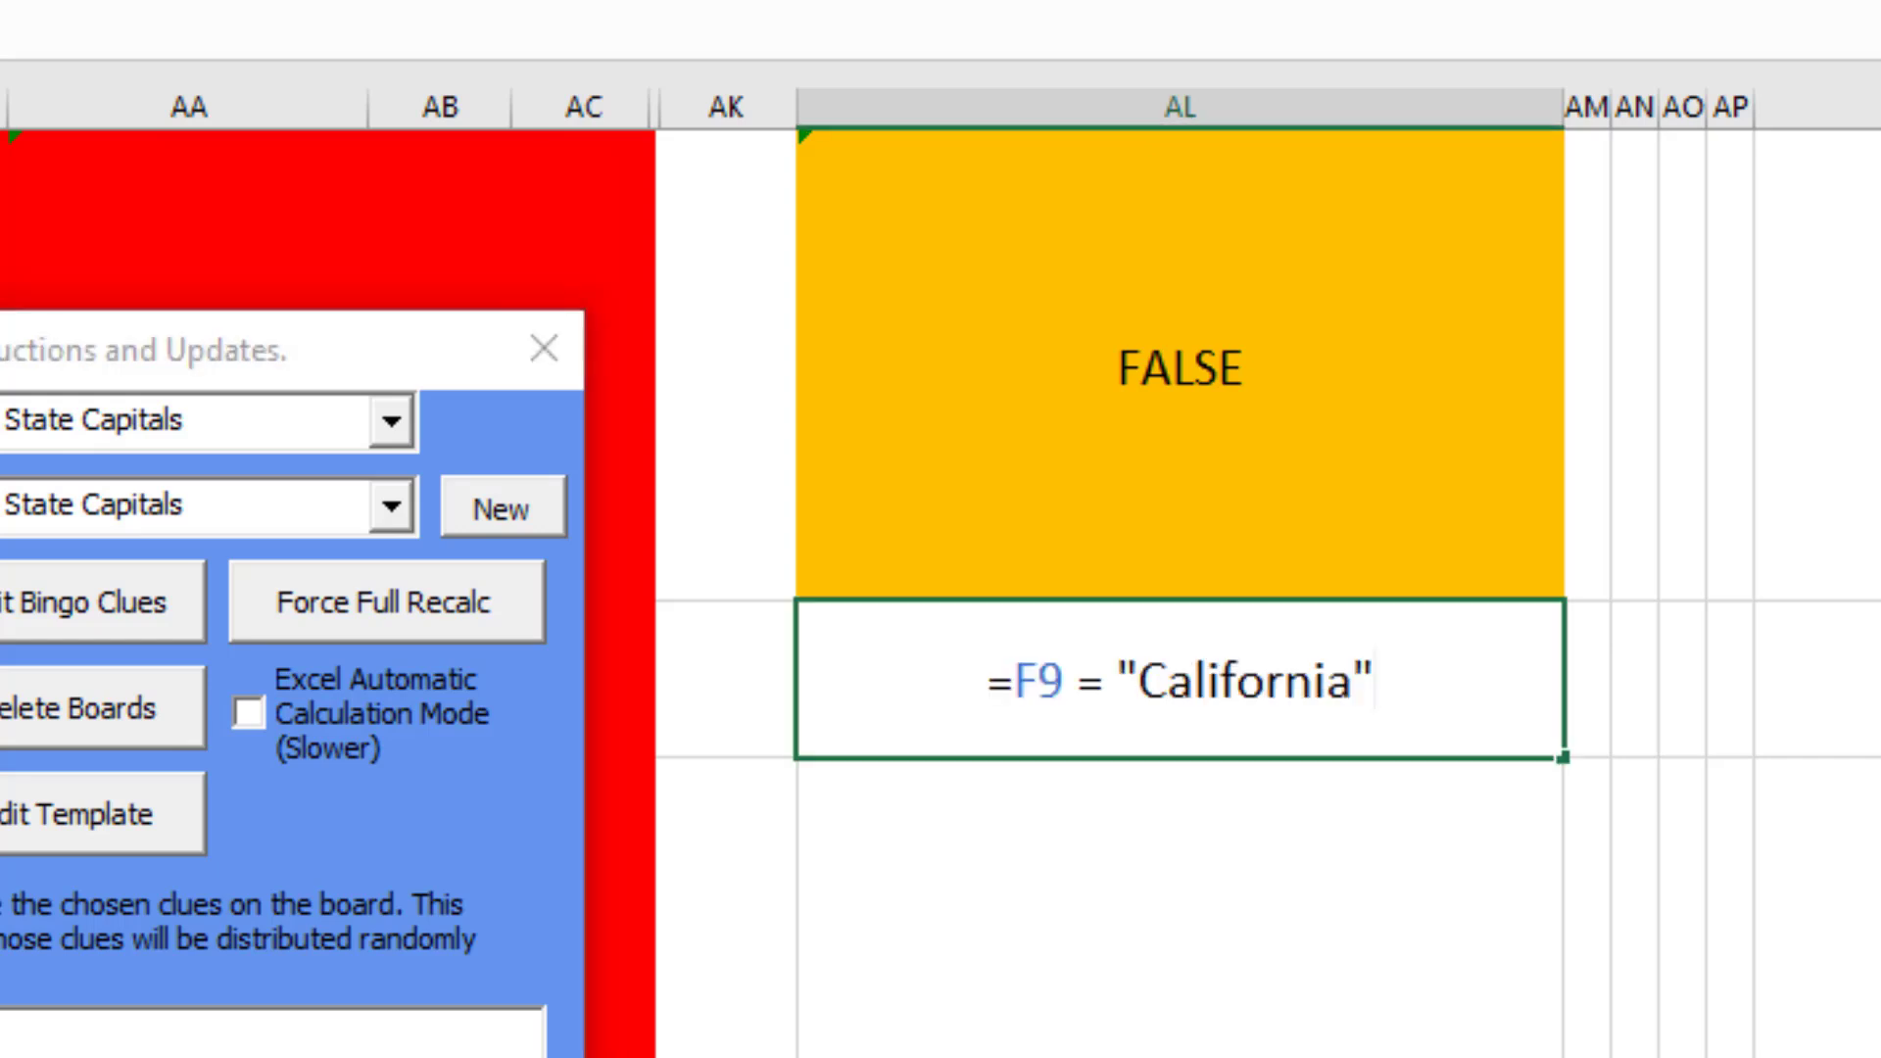
key(Return)
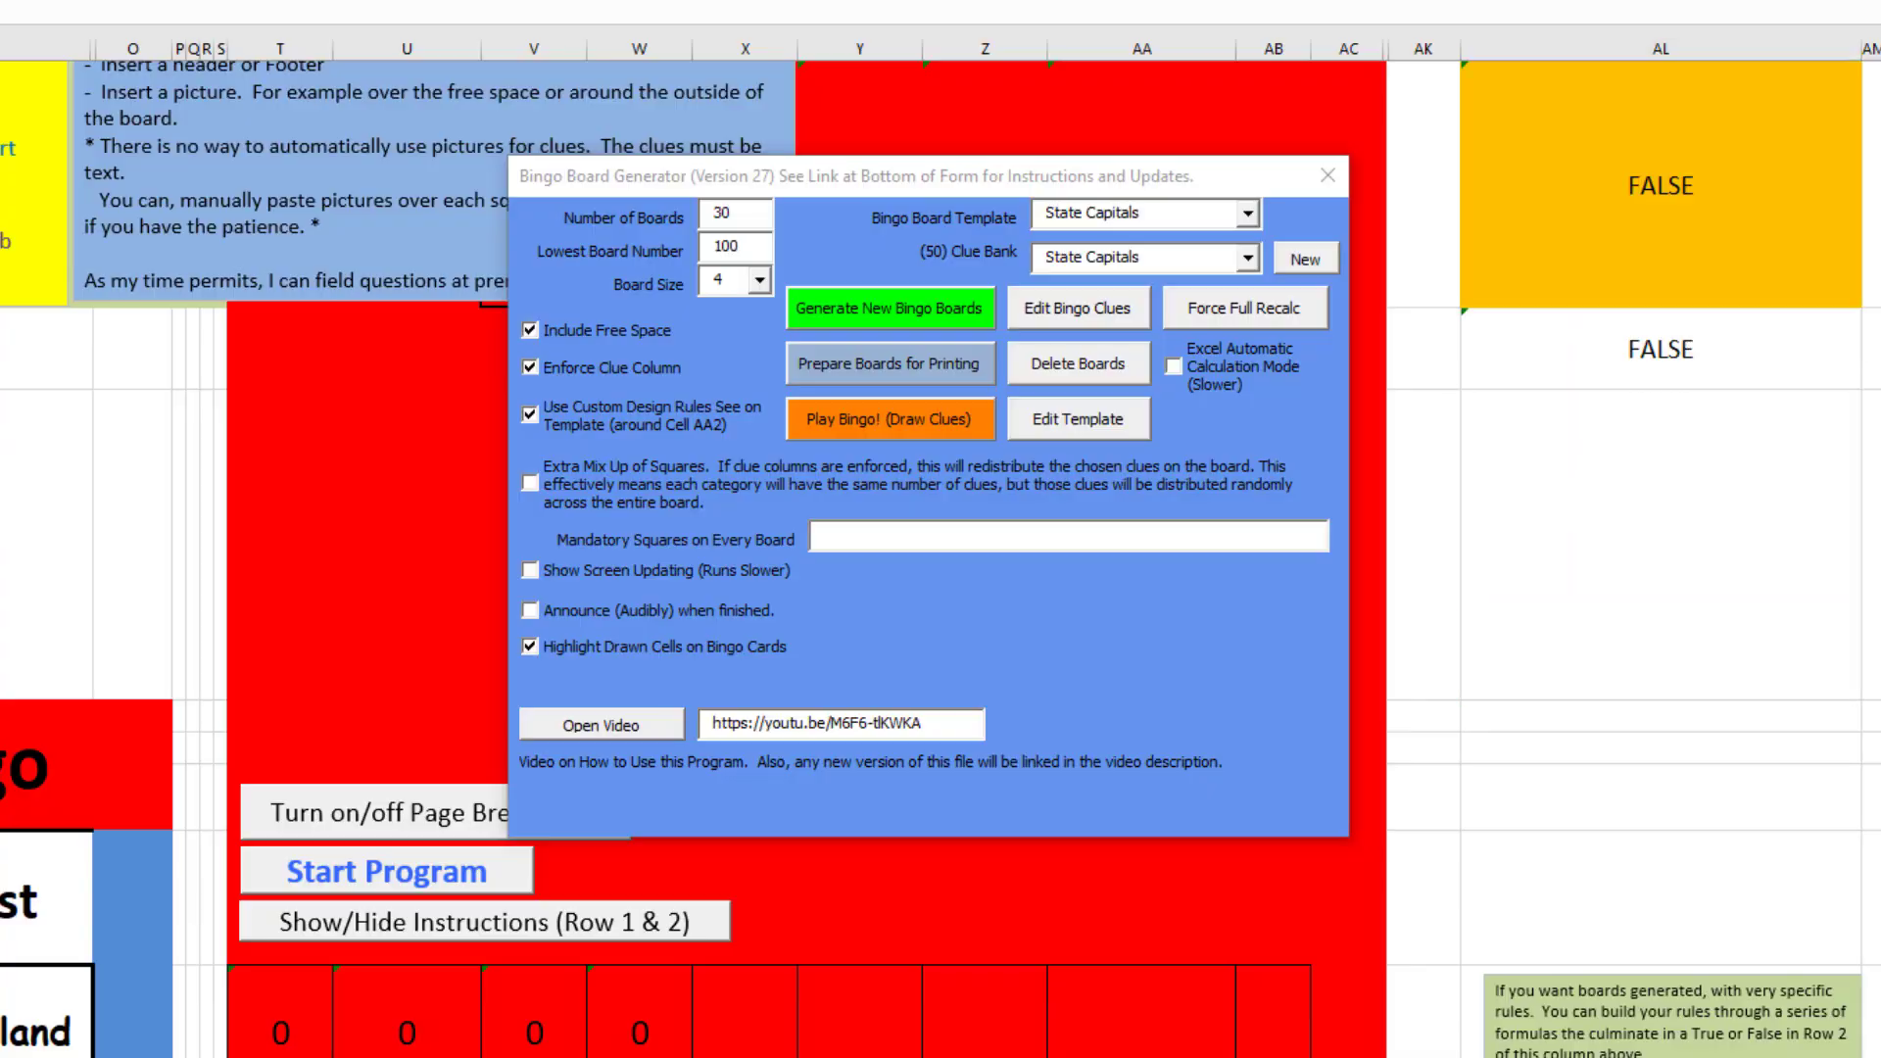
- Generate 30 new State Capitals boards using the custom design rules, and close the generator form
click(863, 313)
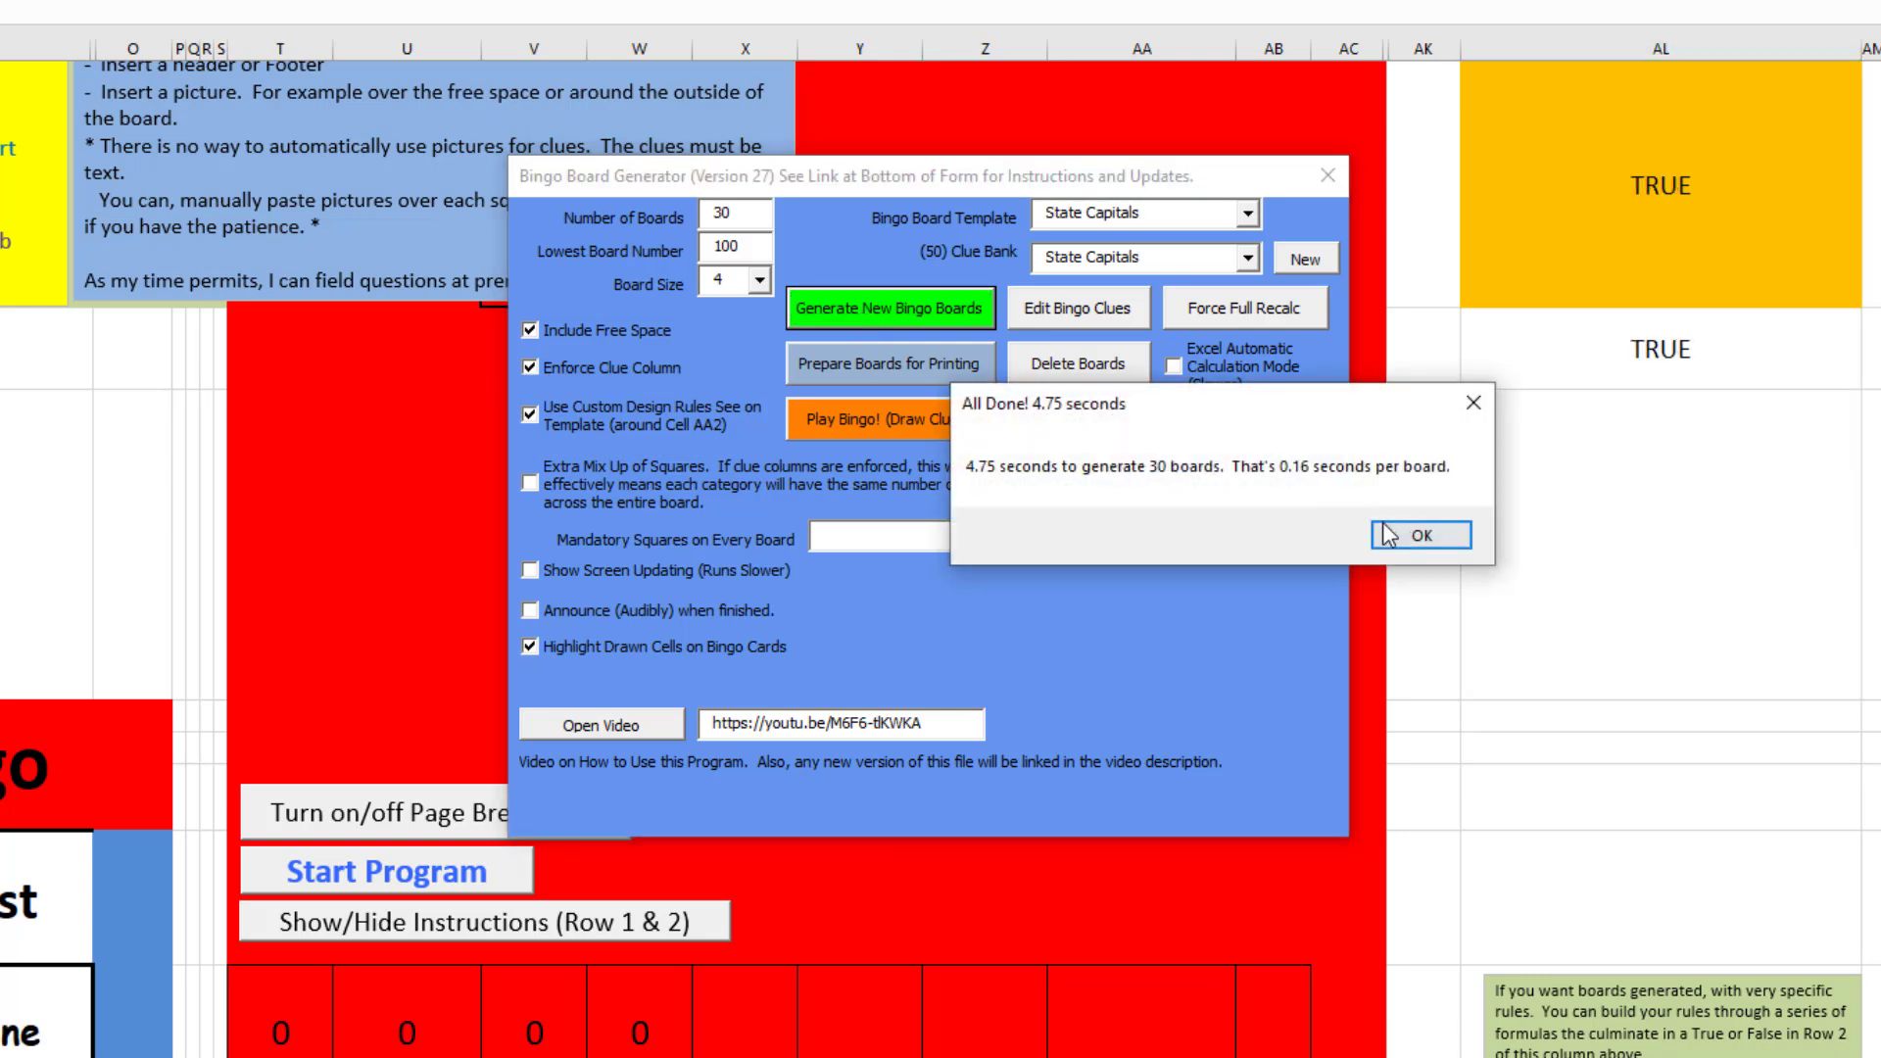
click(1421, 535)
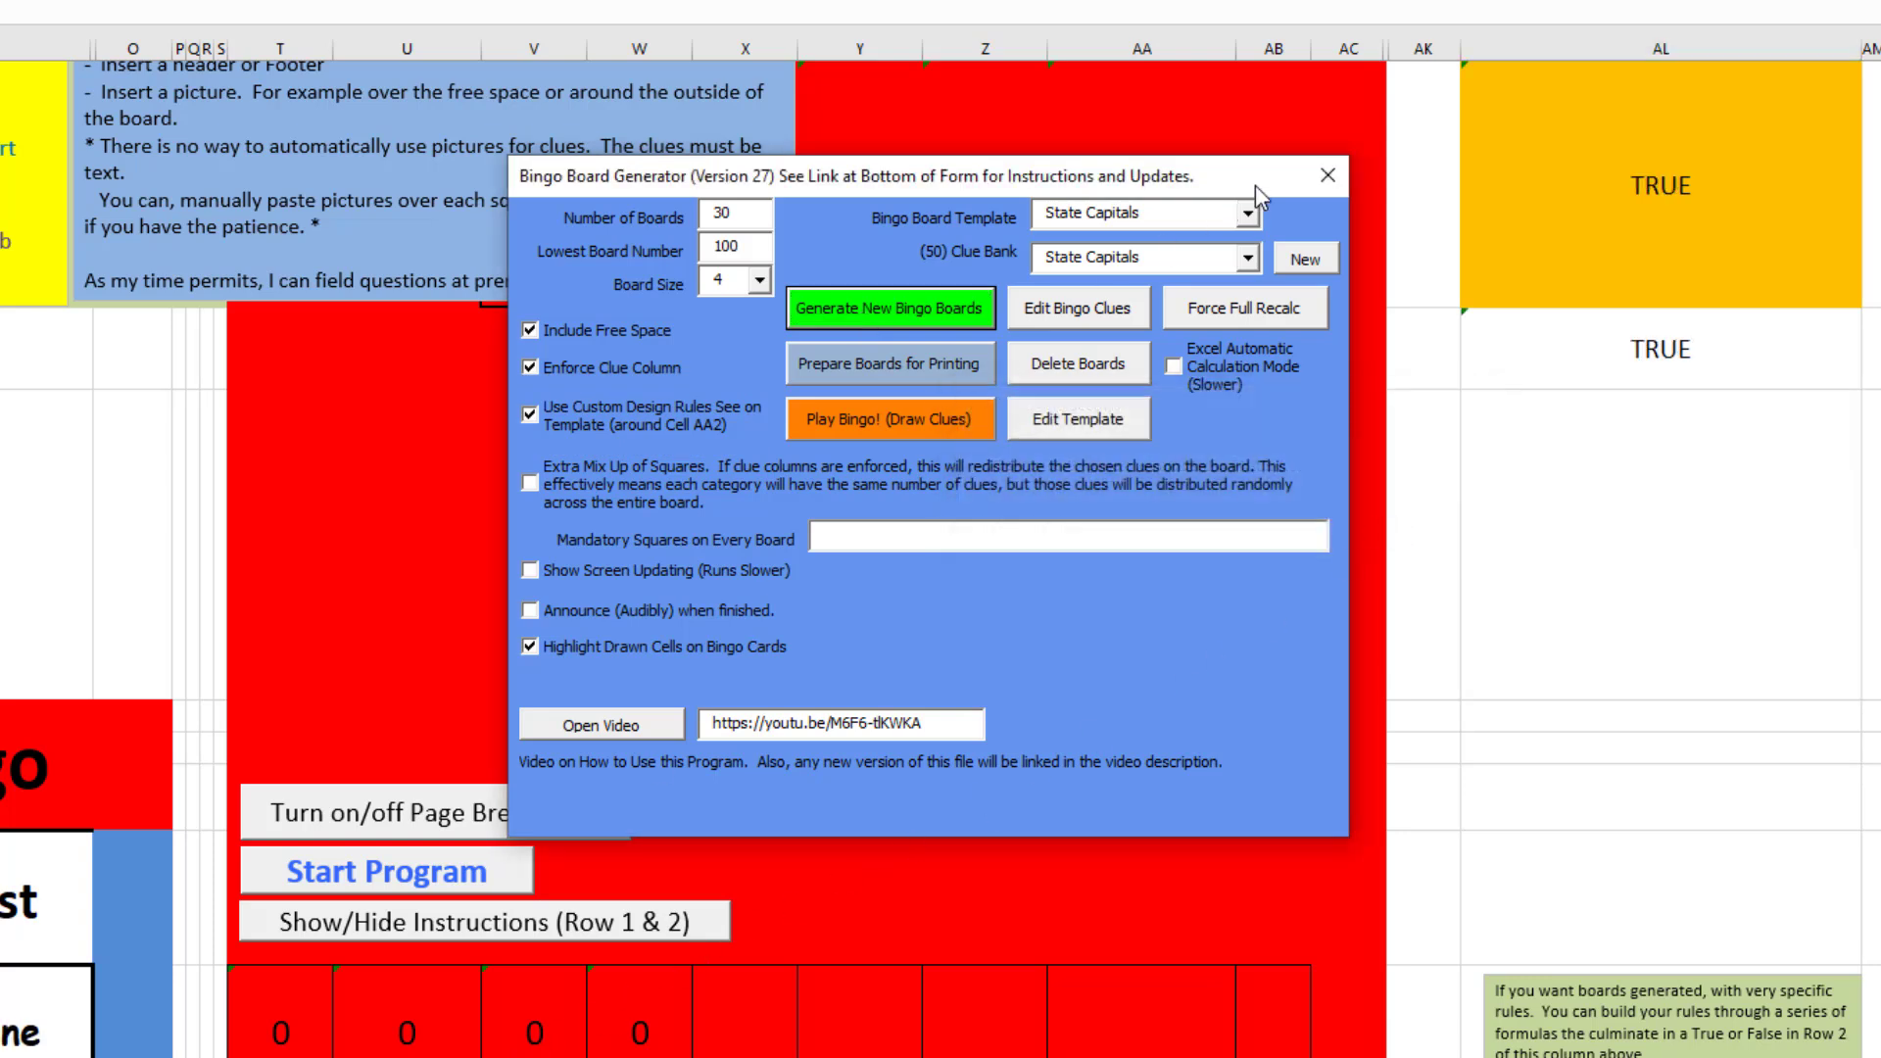
click(1328, 175)
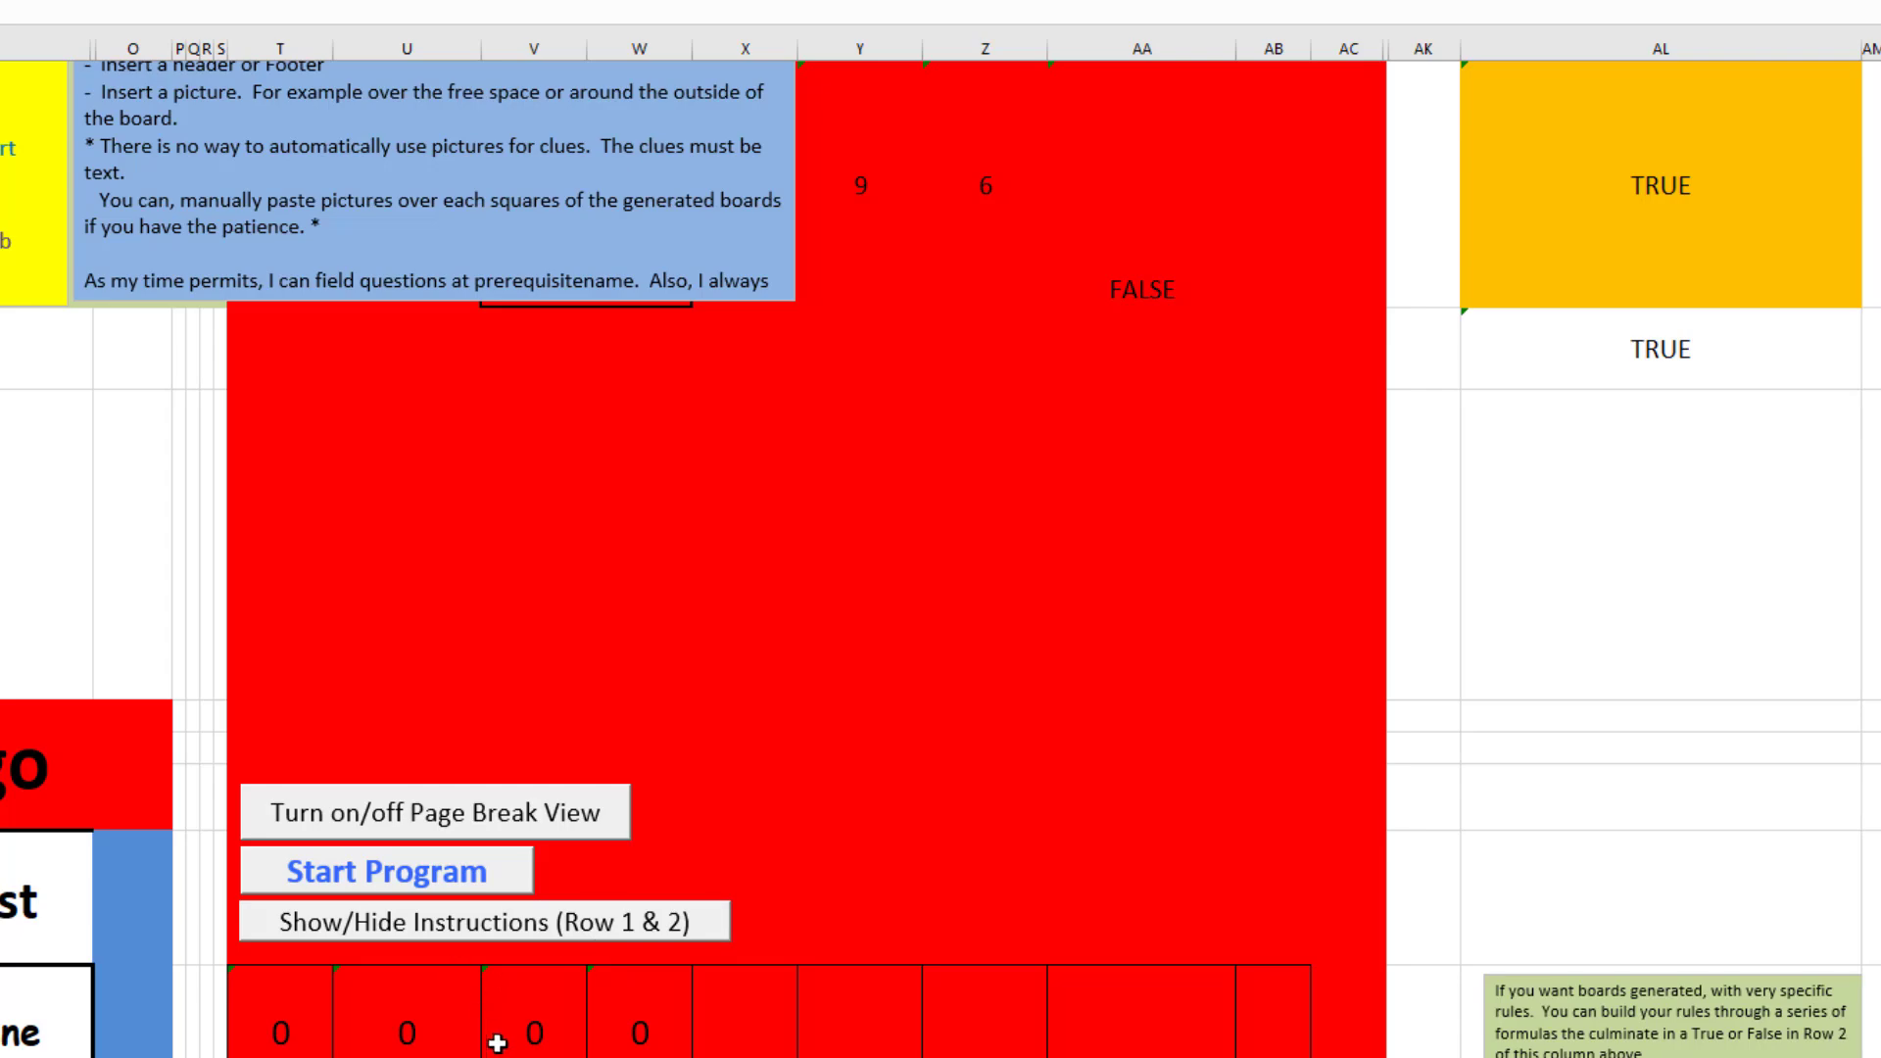
- Check the first West square of generated board 103 against the custom rule, and look over its other squares
scroll(151, 597, left, 2)
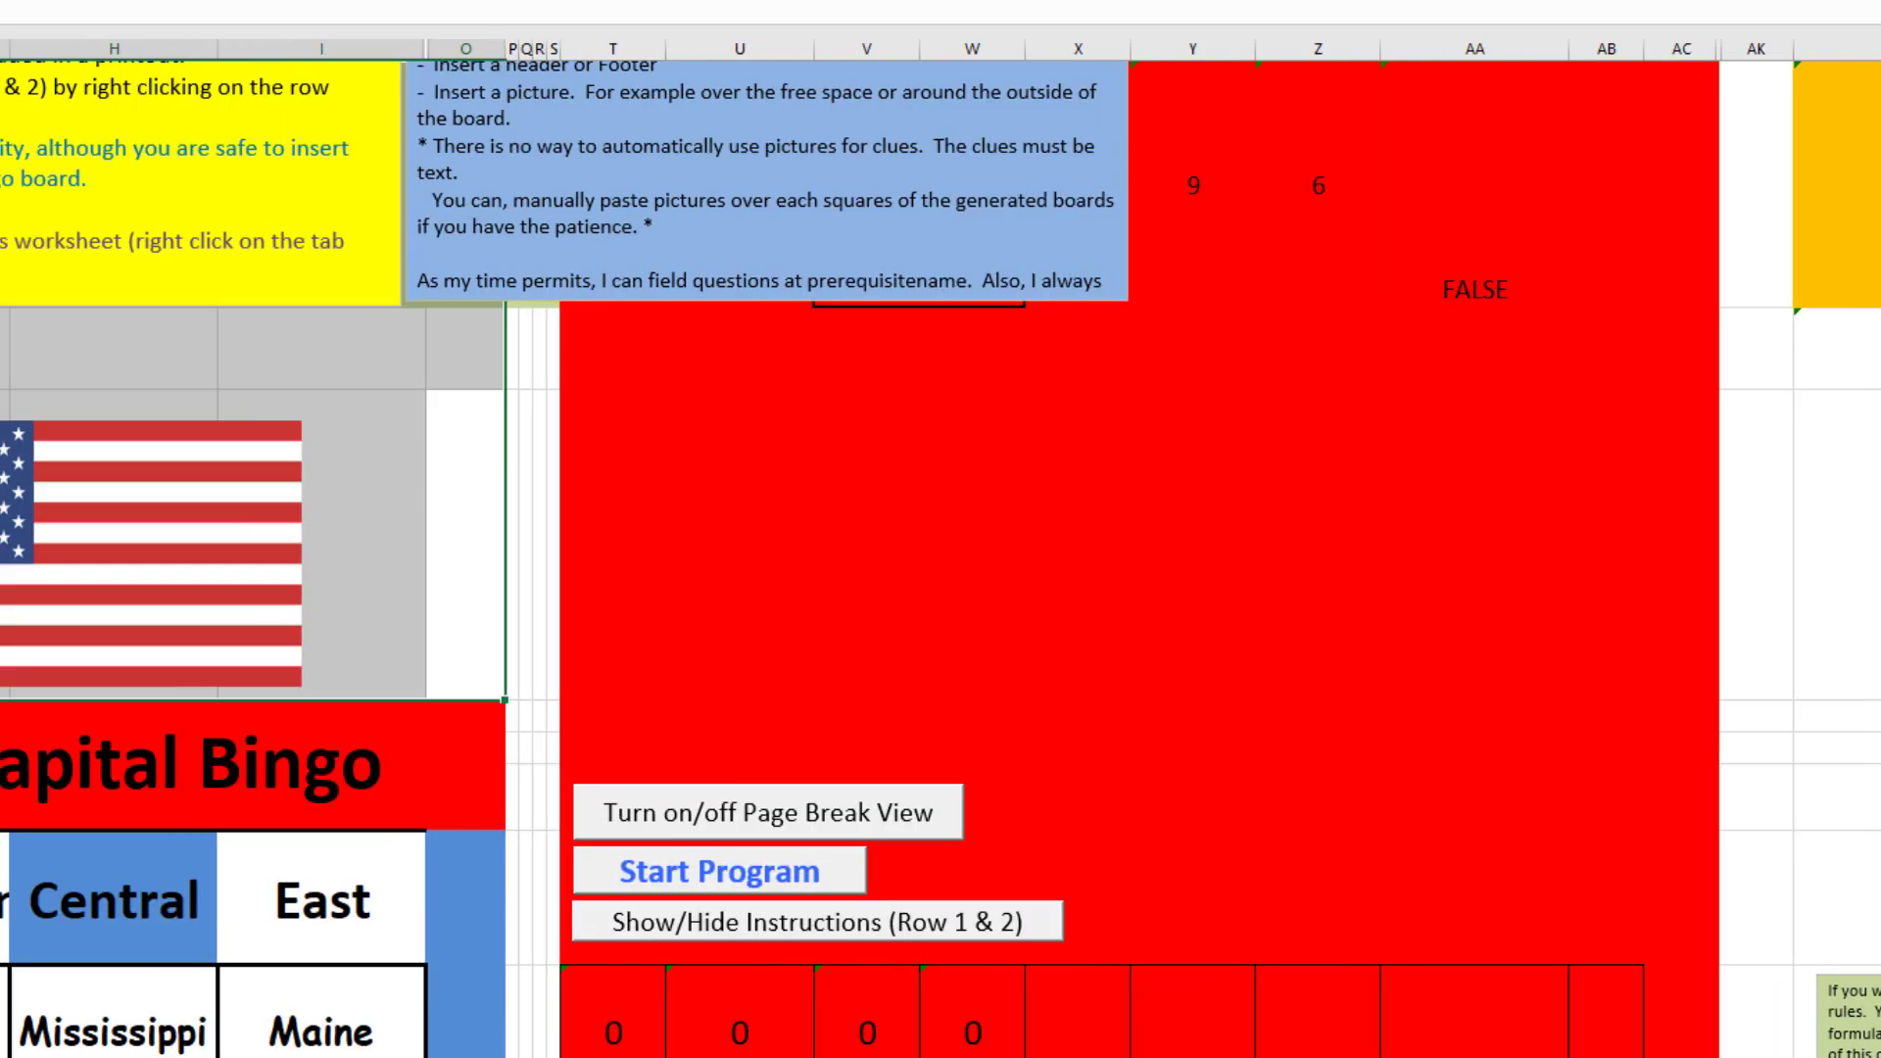
scroll(105, 508, down, 1)
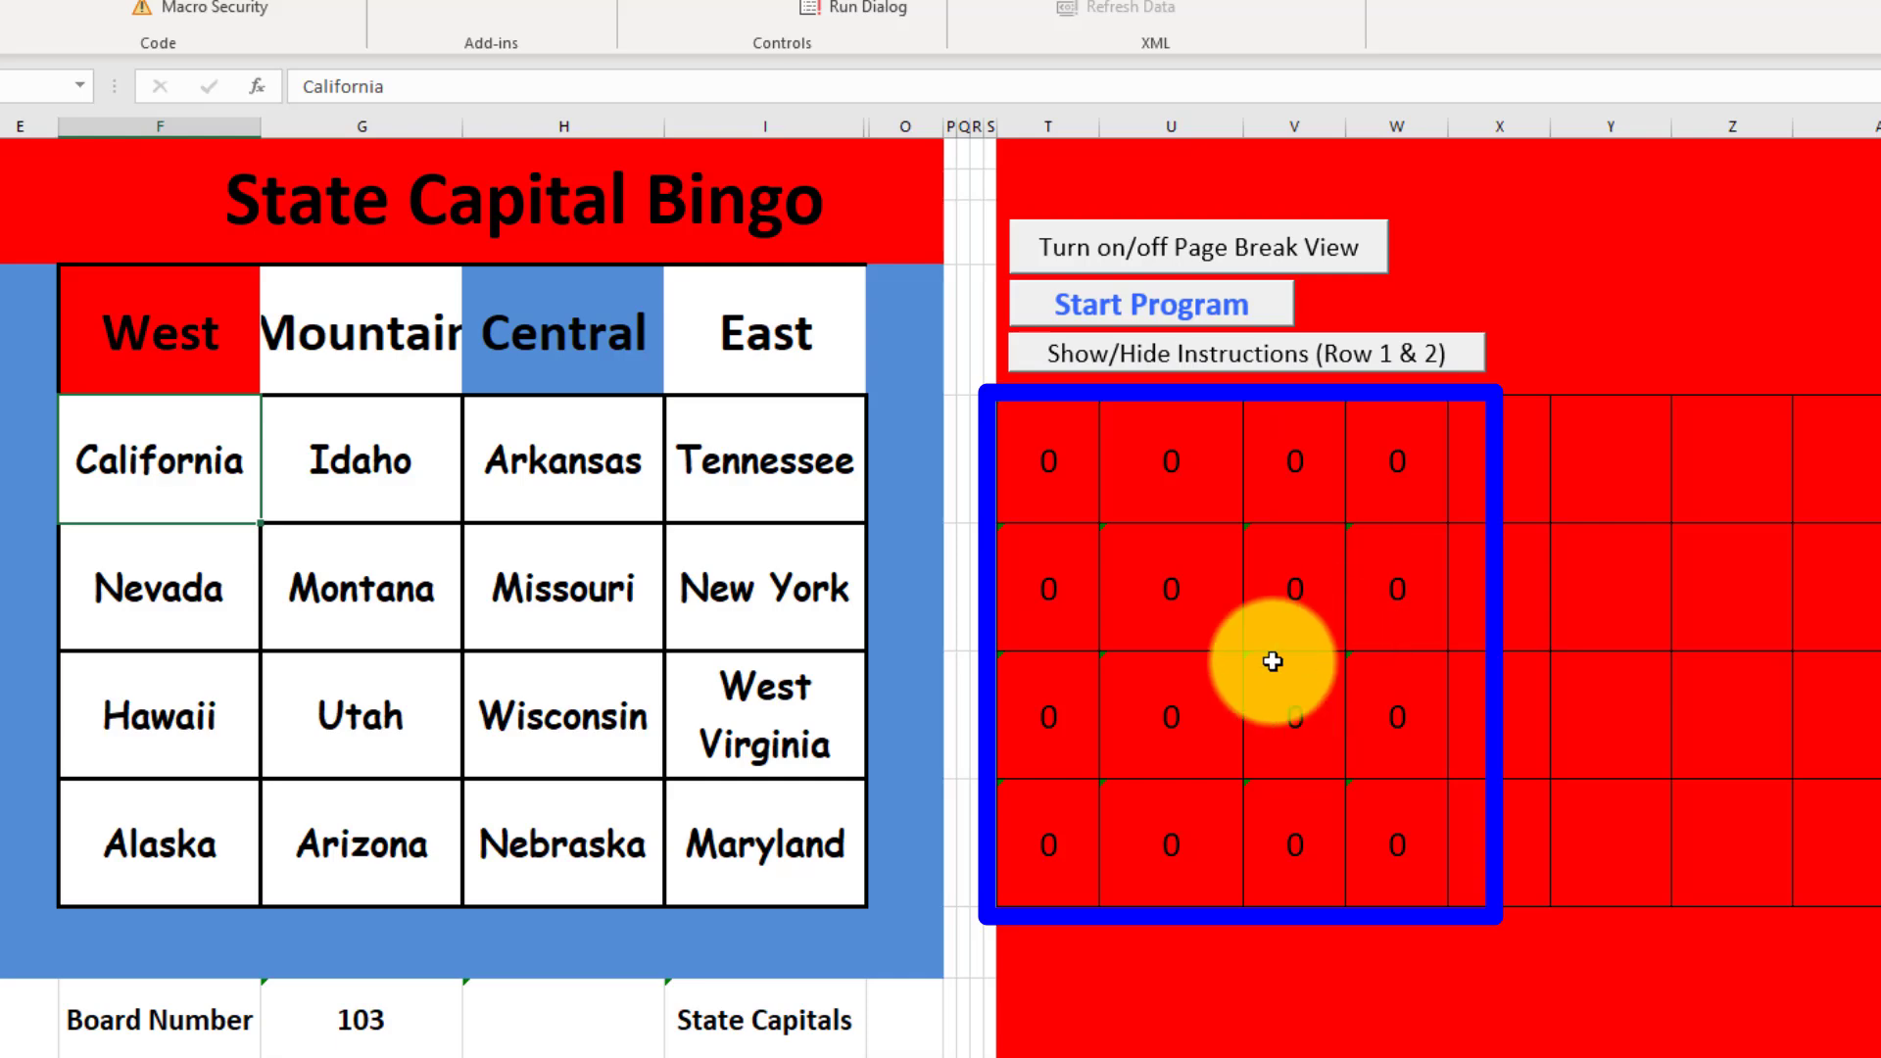
drag(279, 537, 601, 716)
click(752, 719)
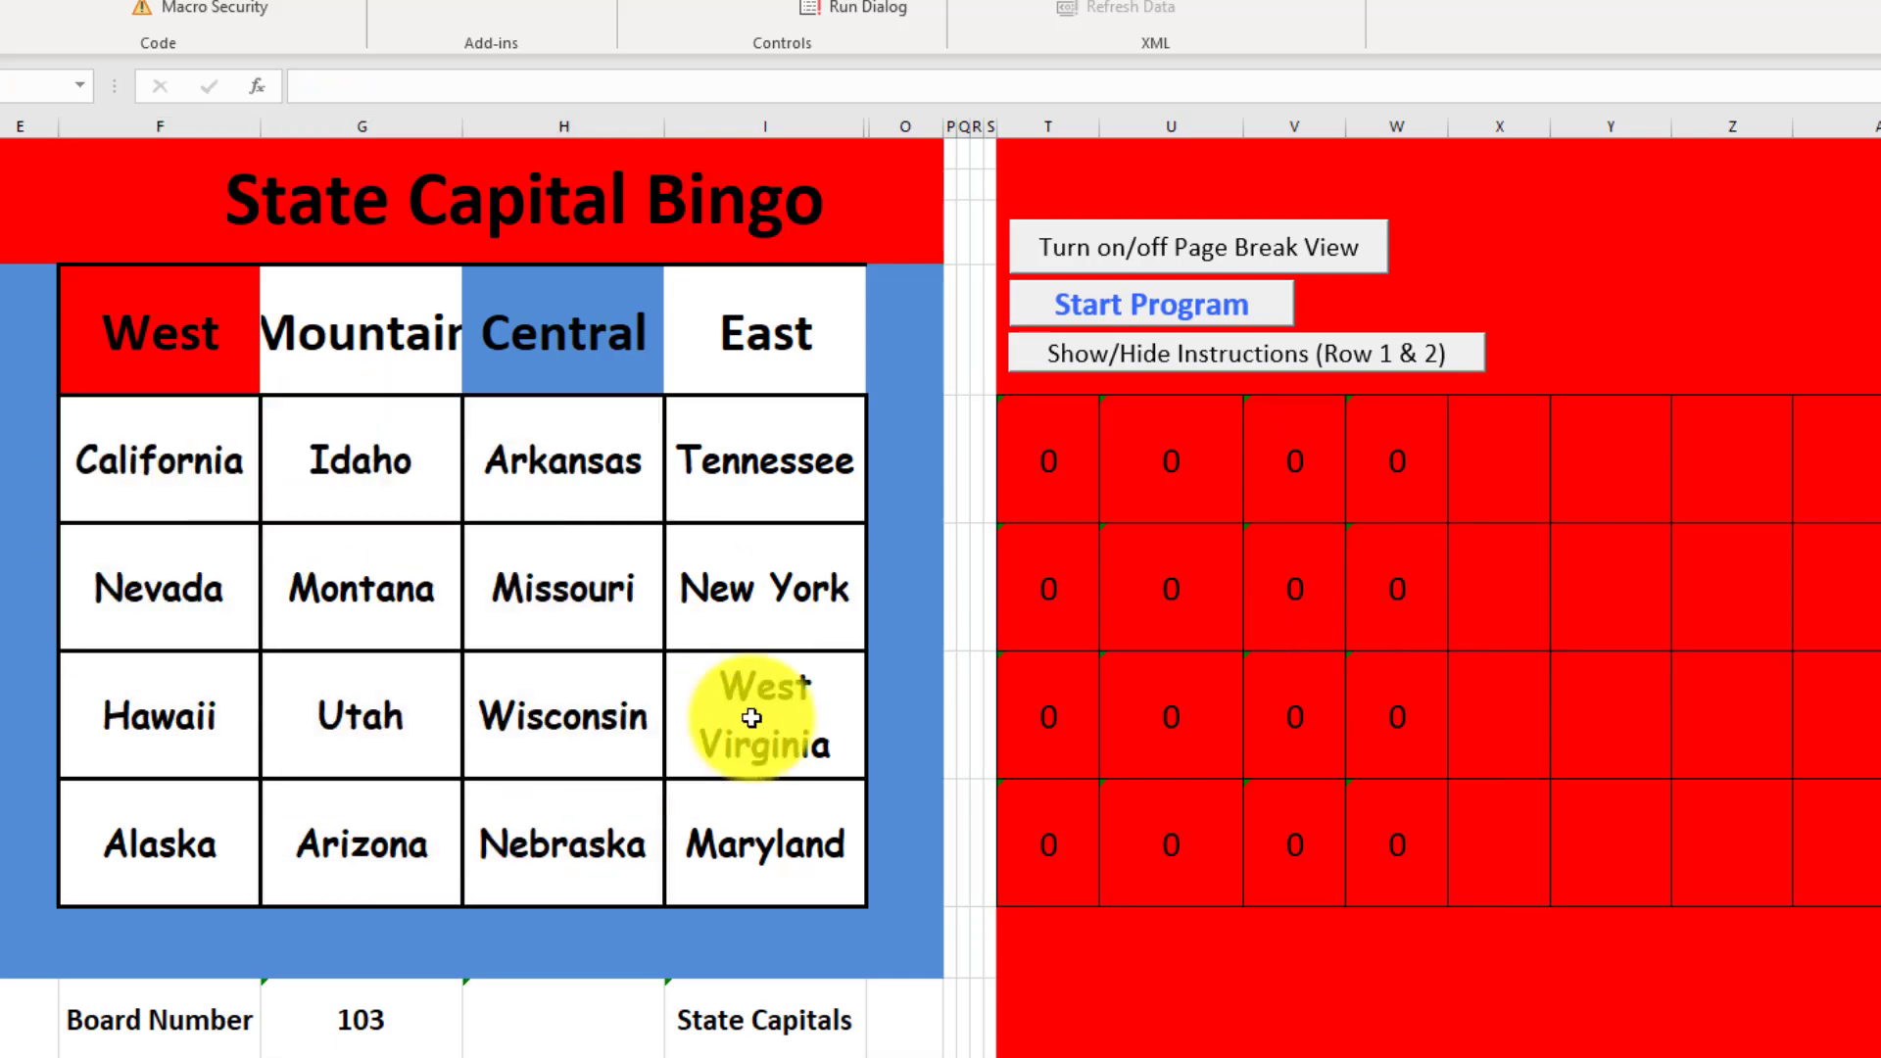
- Examine the game naming instructions in cell AQ and the adjacent Traditional game heading on the template sheet
scroll(752, 718, right, 3)
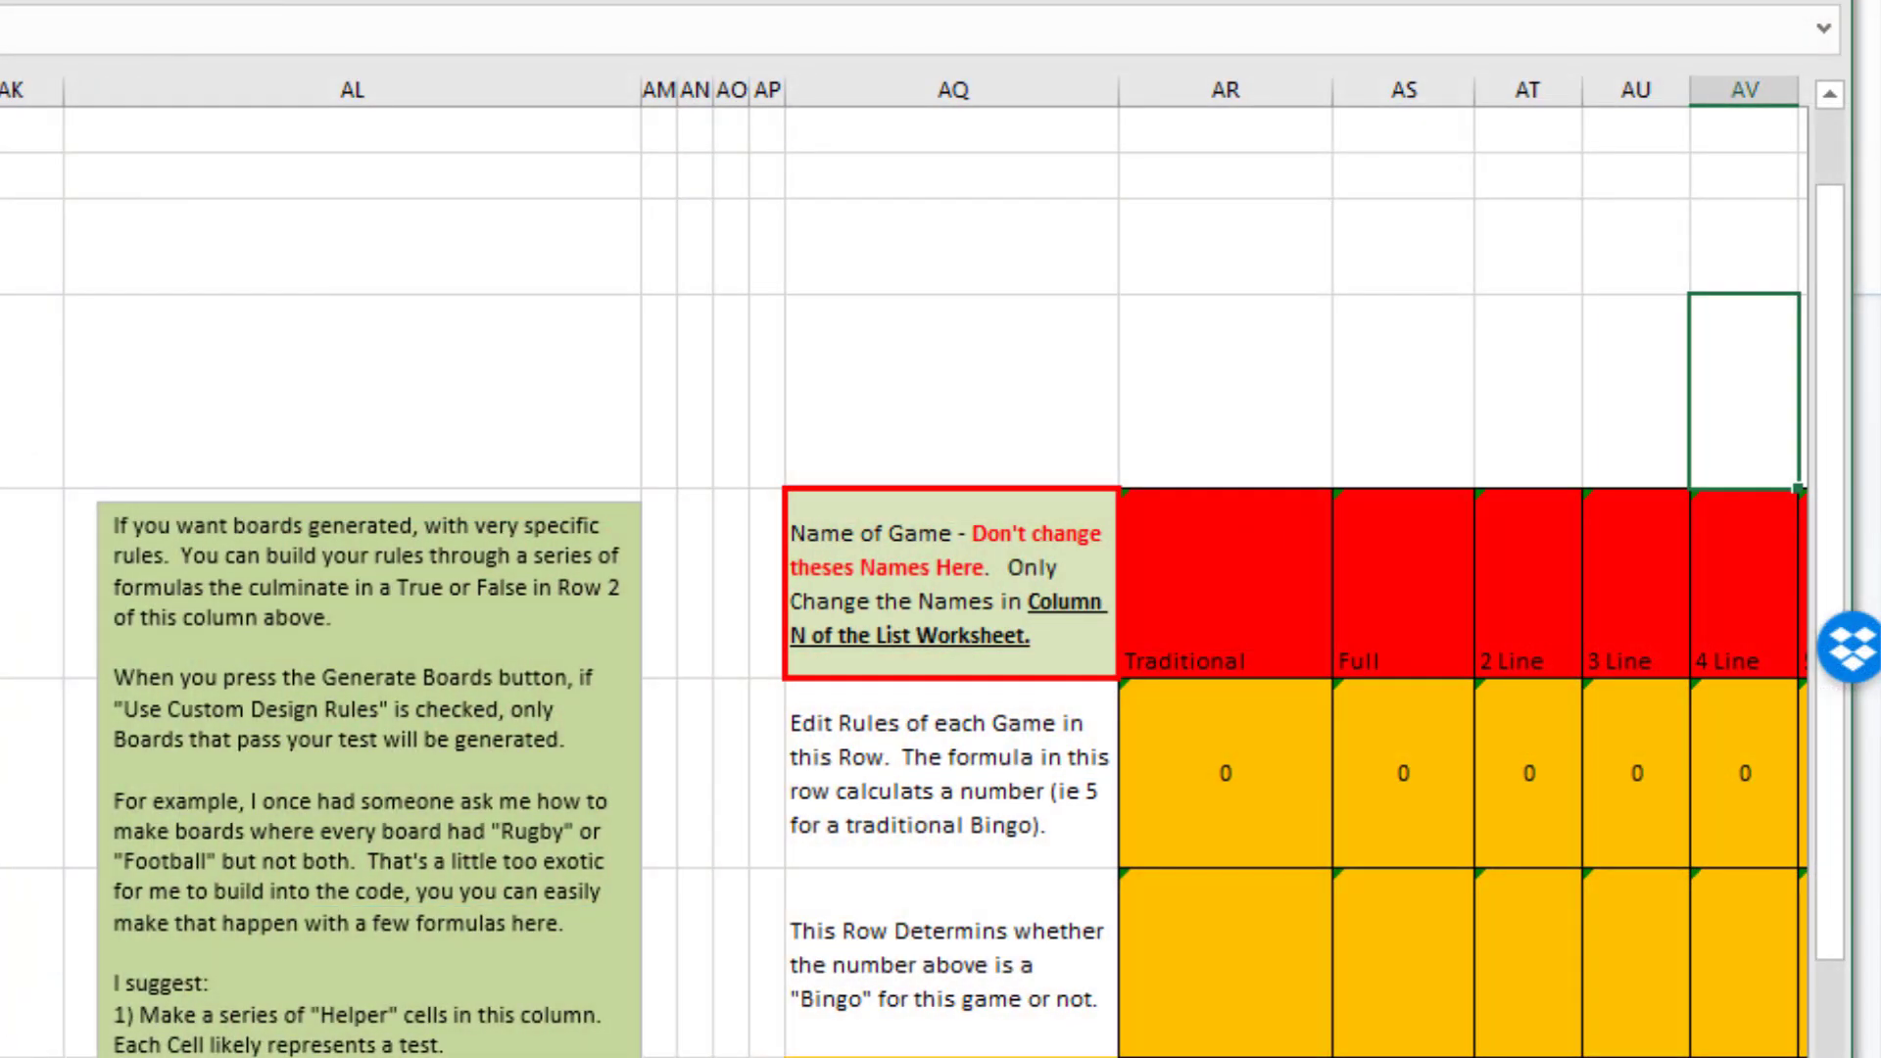
key(Left)
key(Left)
key(Left)
key(Left)
key(Down)
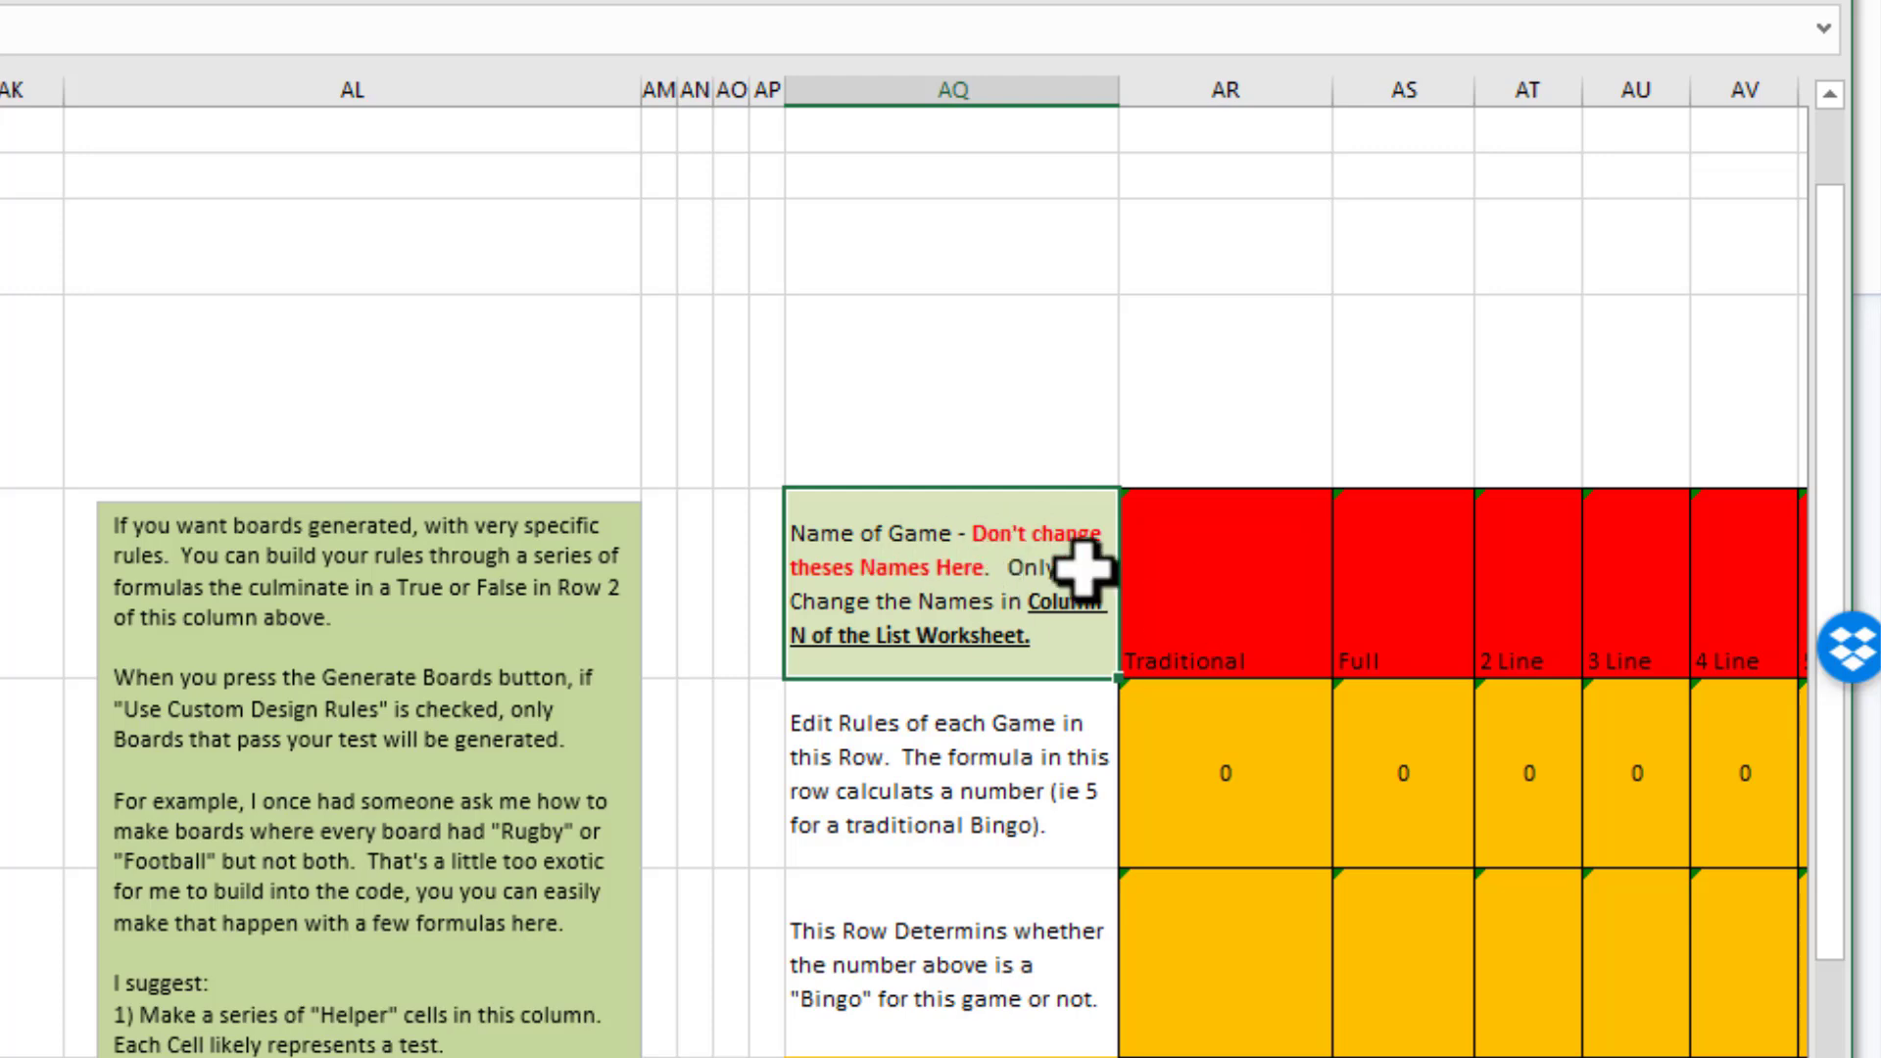
click(1220, 573)
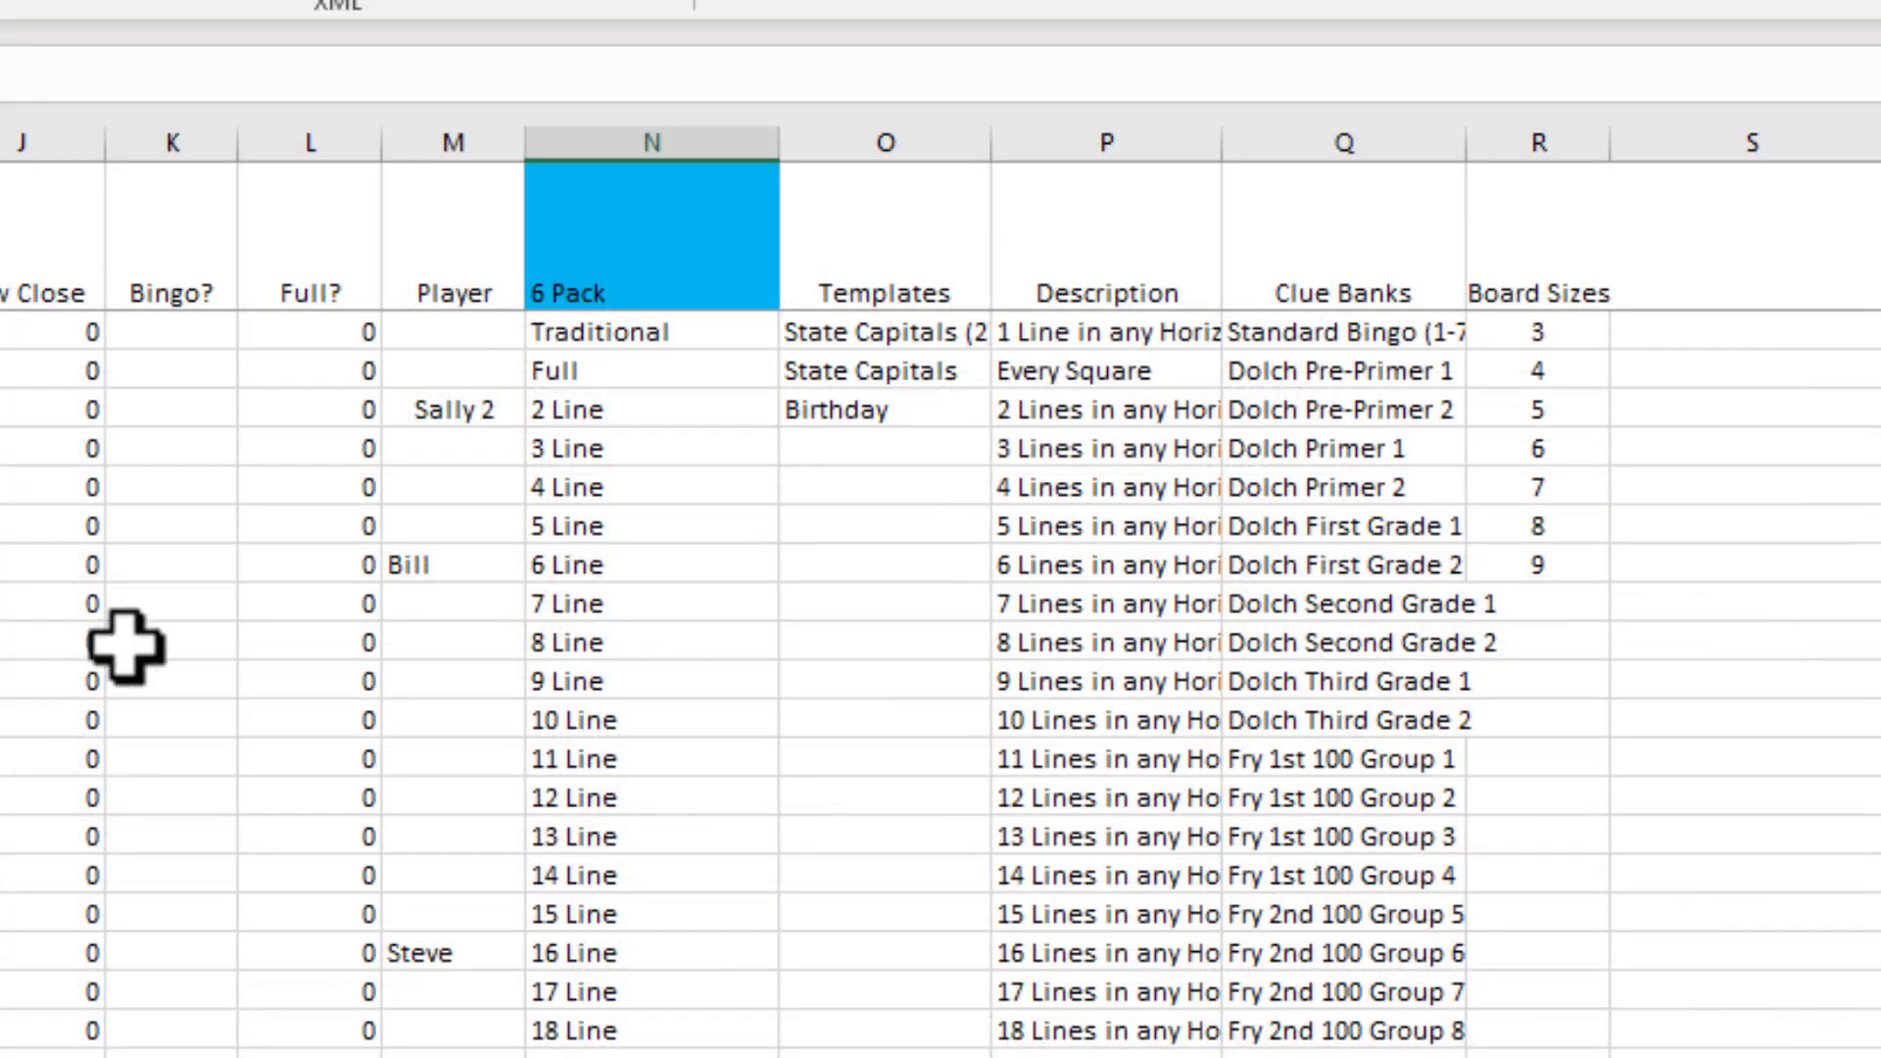
- Add a game named Cool Pattern at the end of column N on the List worksheet, described as "Description of new cool pattern."
click(632, 338)
scroll(632, 338, down, 4)
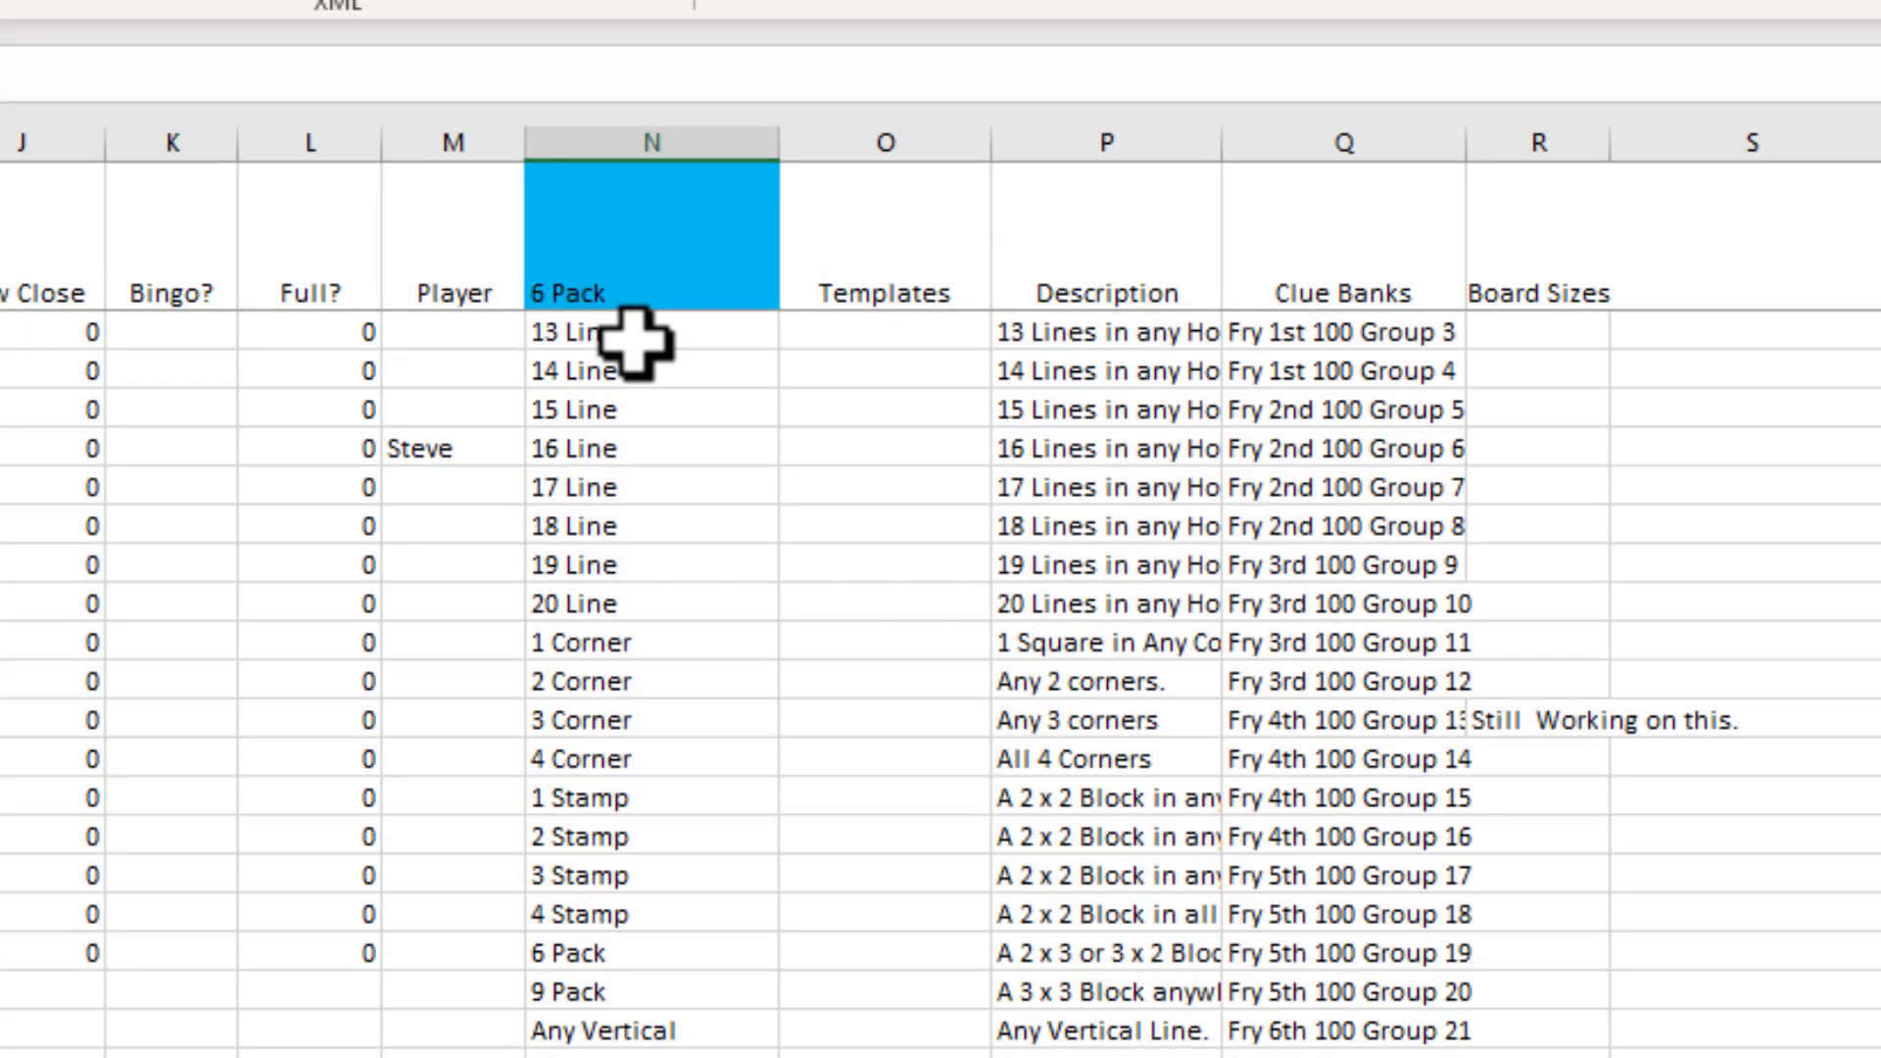
scroll(632, 338, down, 1)
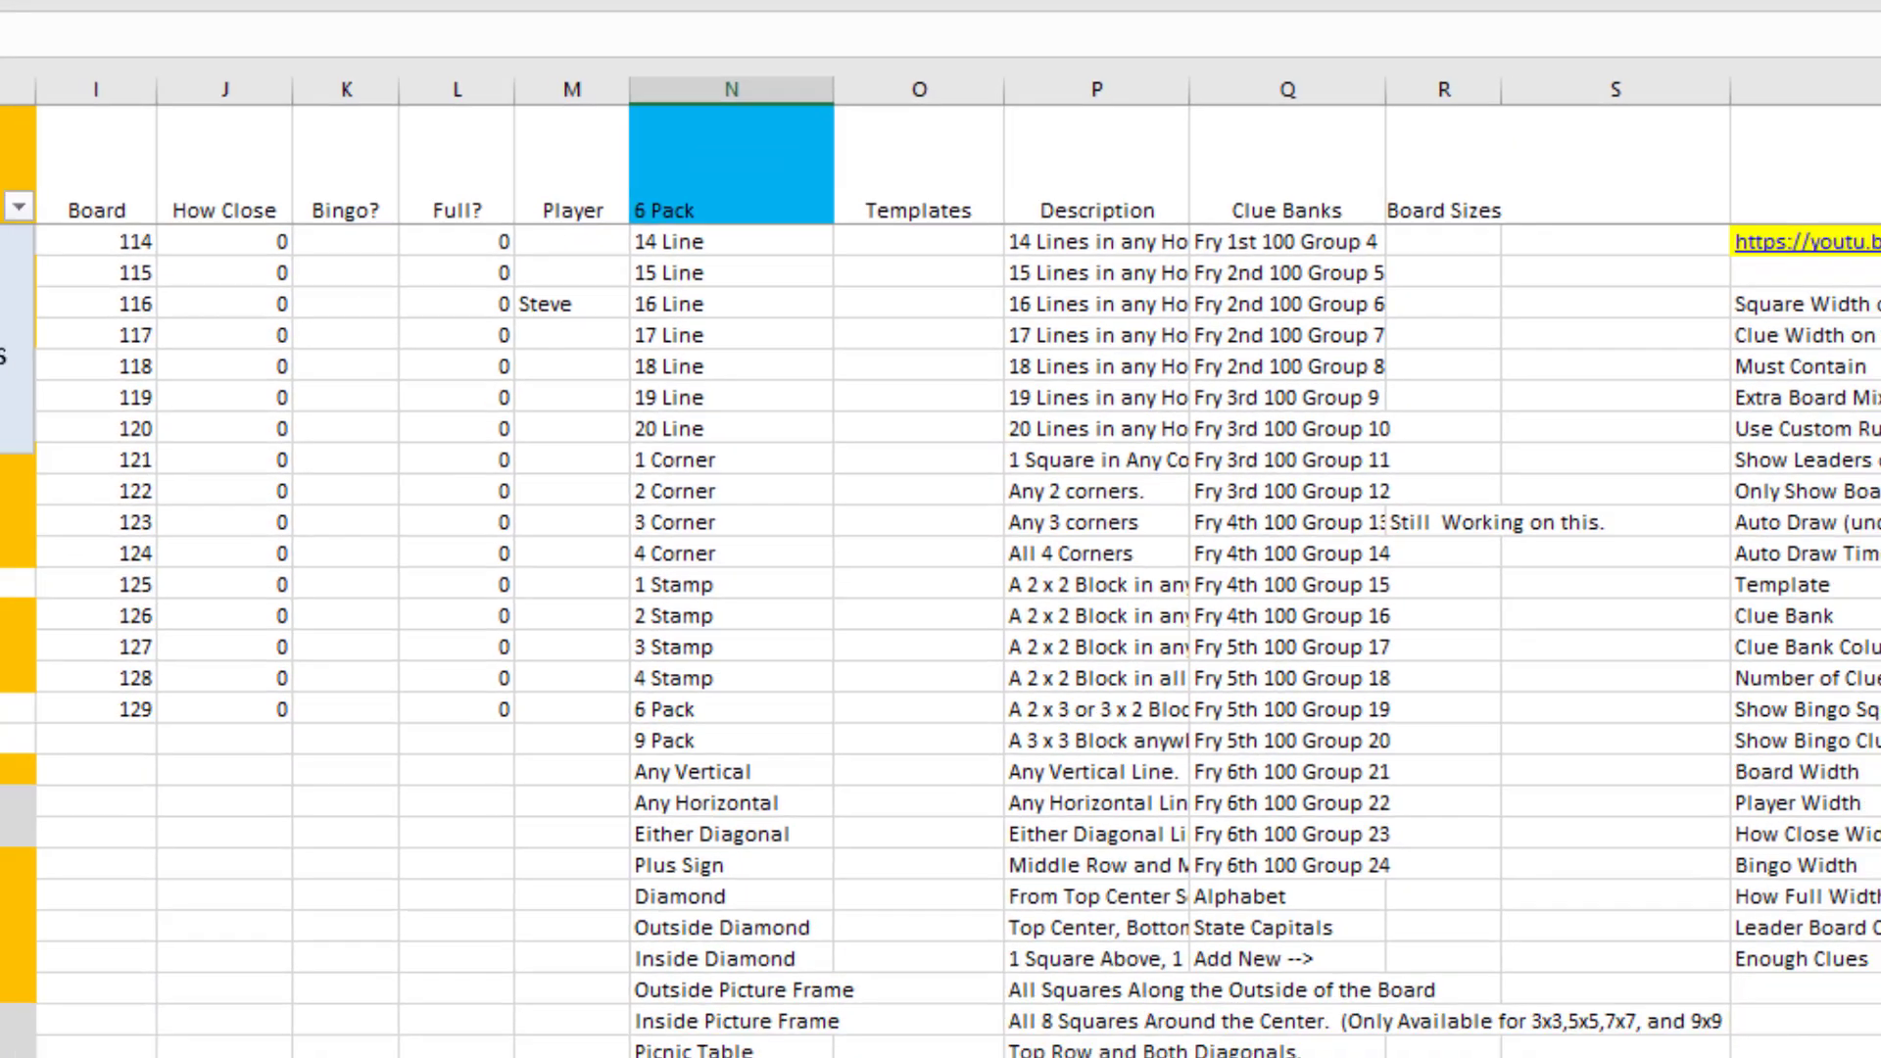
text(Description of )
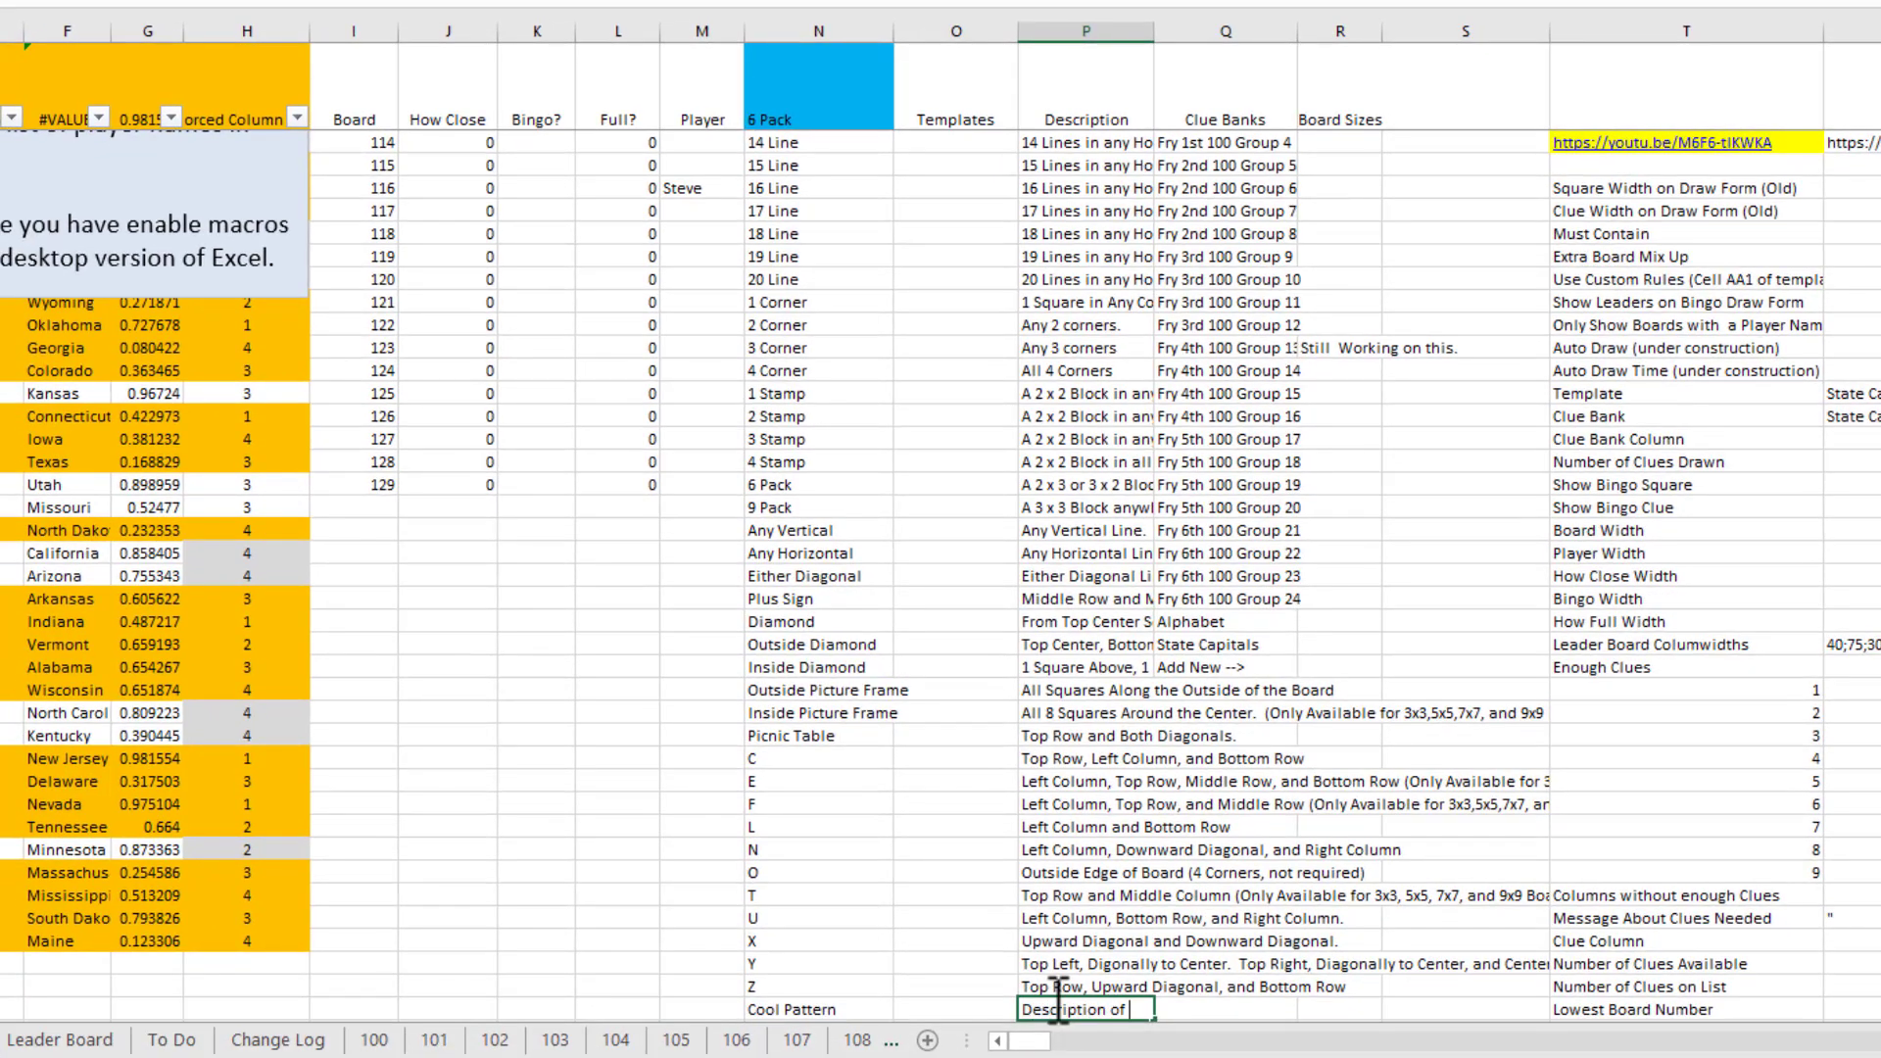
text(new cool pattern.)
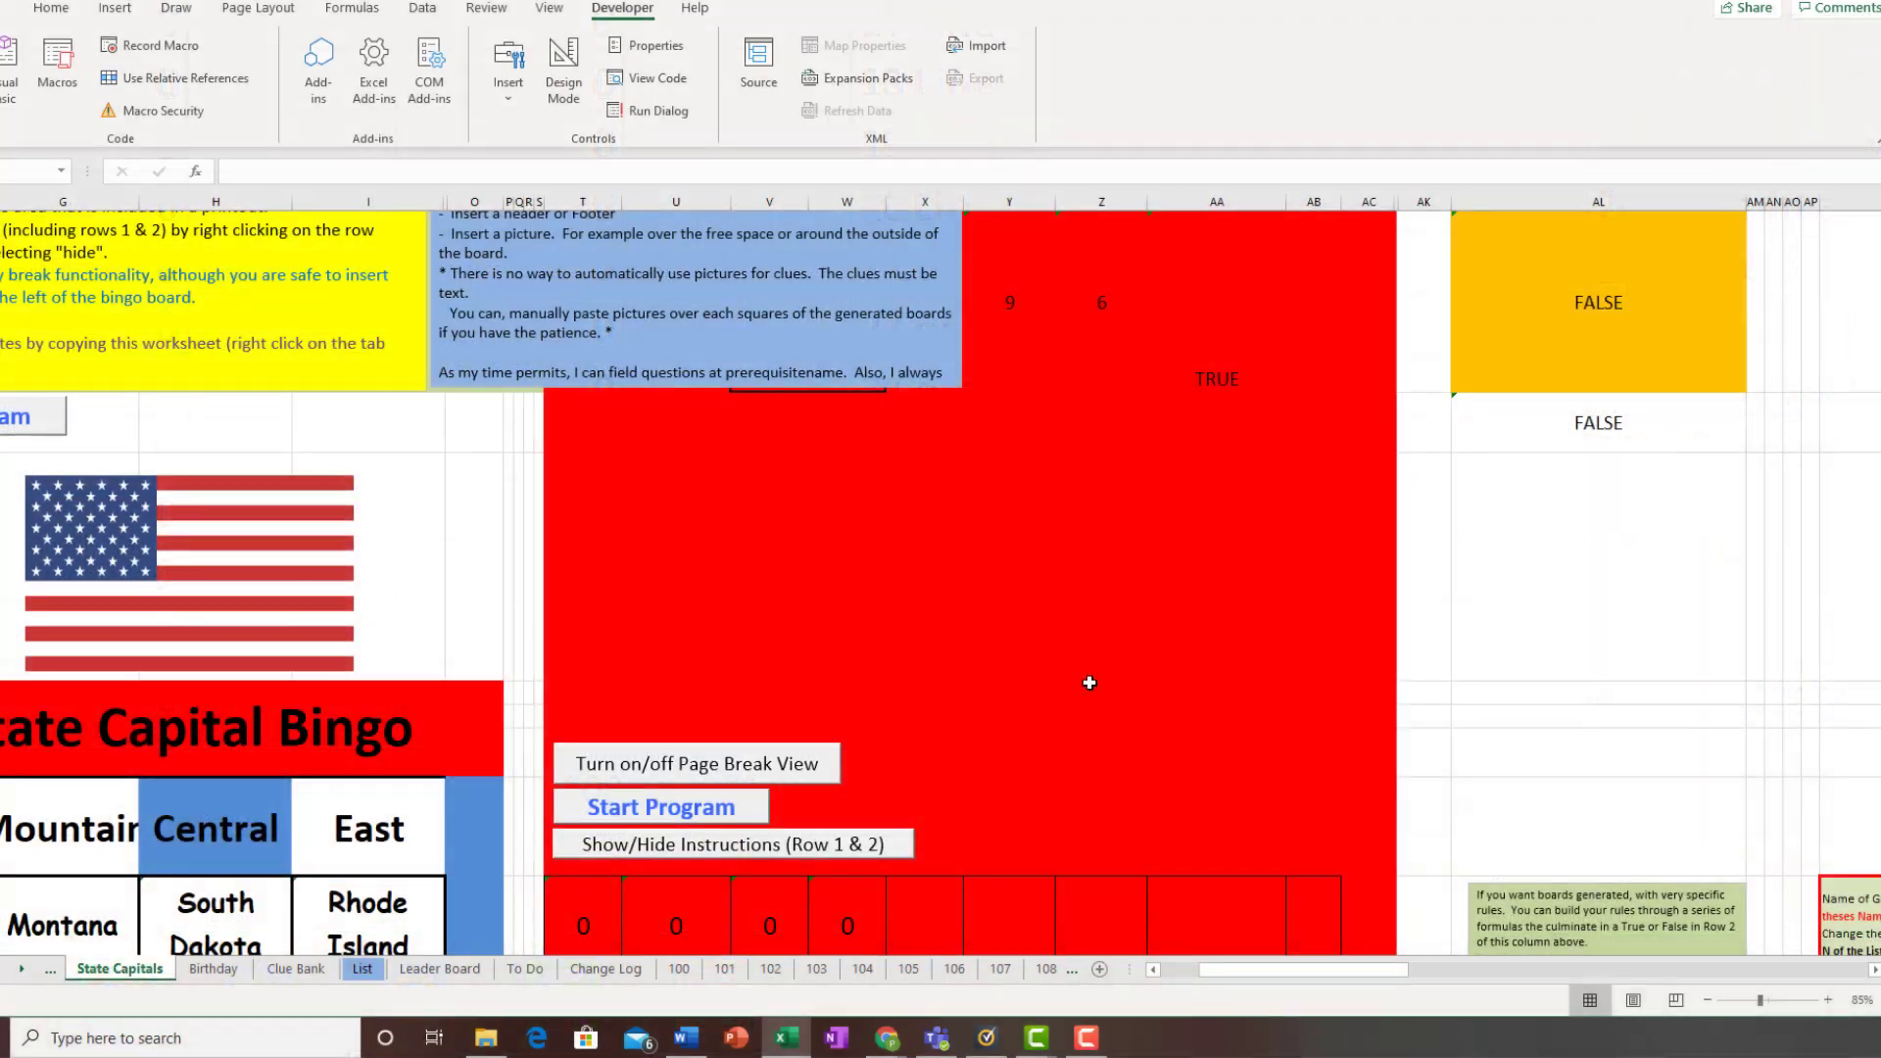
- Locate the Cool Pattern heading in the game name row of the State Capitals template and inspect its formula
click(1572, 450)
key(Right)
key(Right)
key(Right)
key(Right)
key(Right)
key(Right)
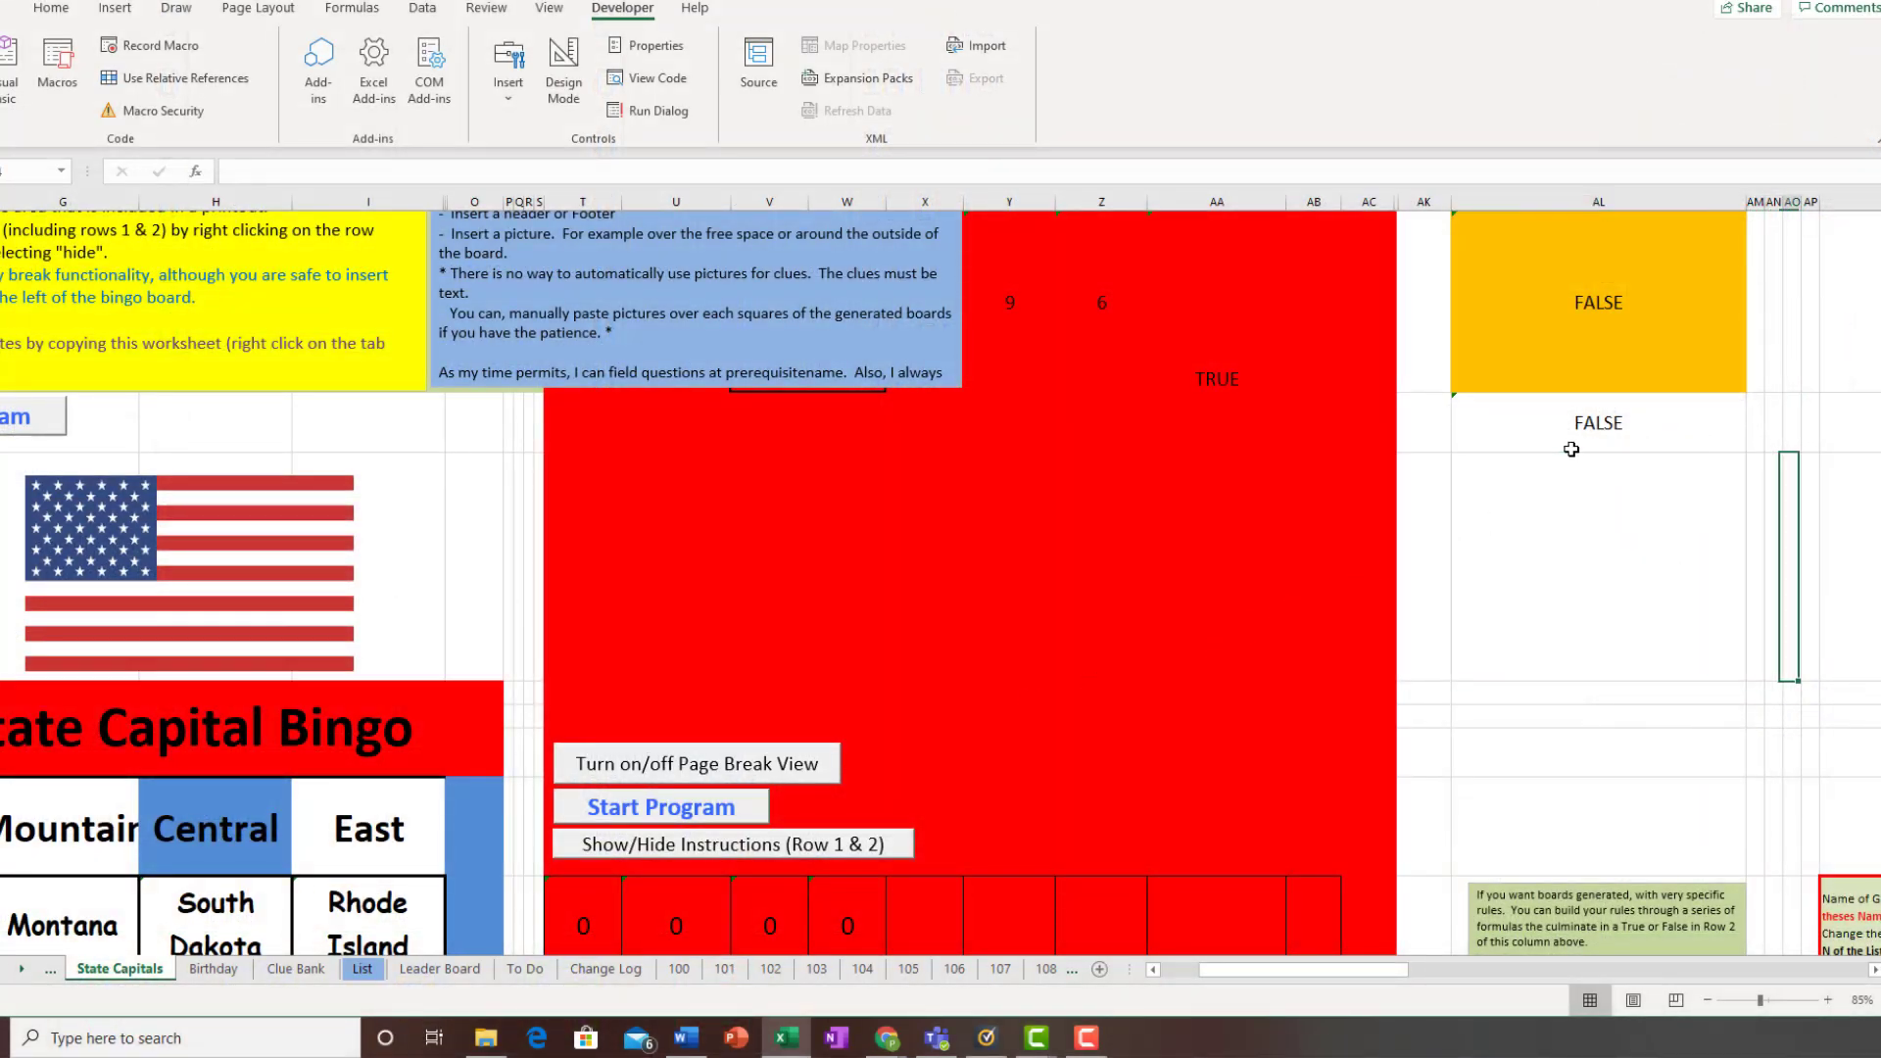
key(Right)
key(Right)
key(Down)
key(Down)
key(Down)
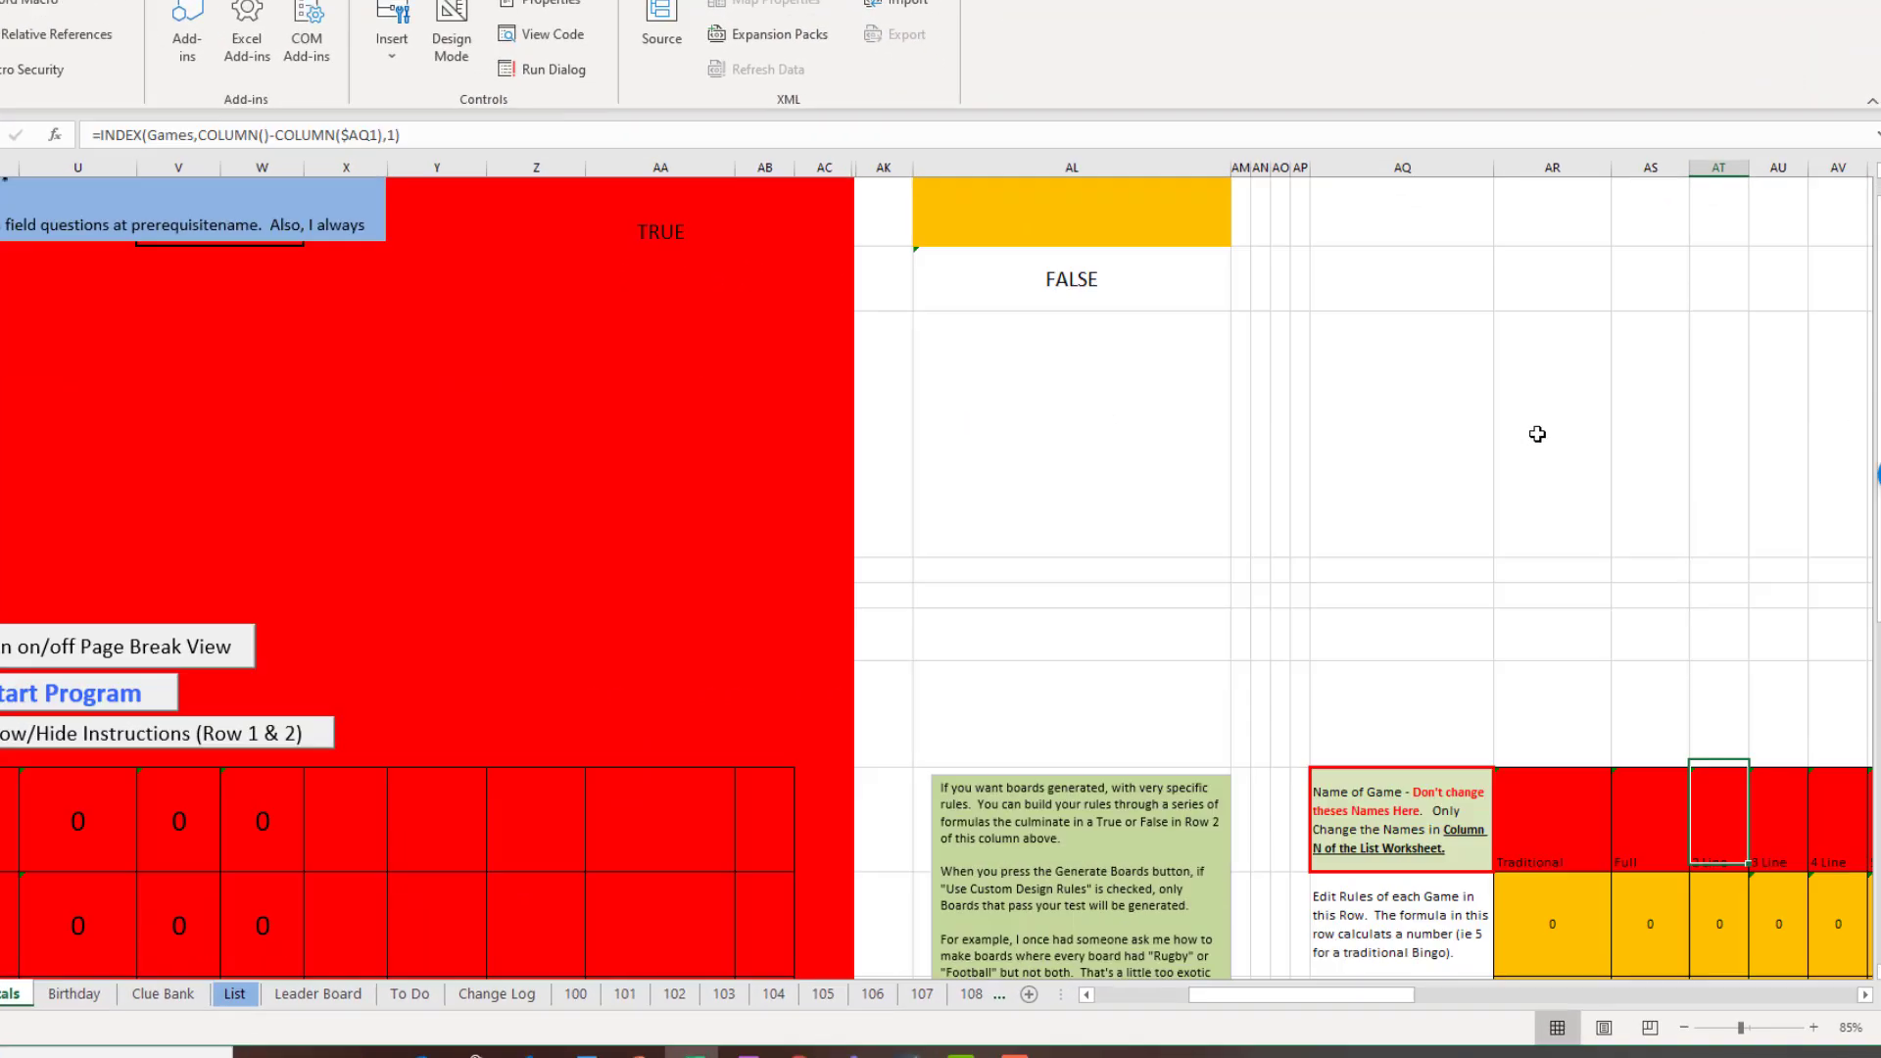
key(Down)
key(Up)
key(ctrl+Right)
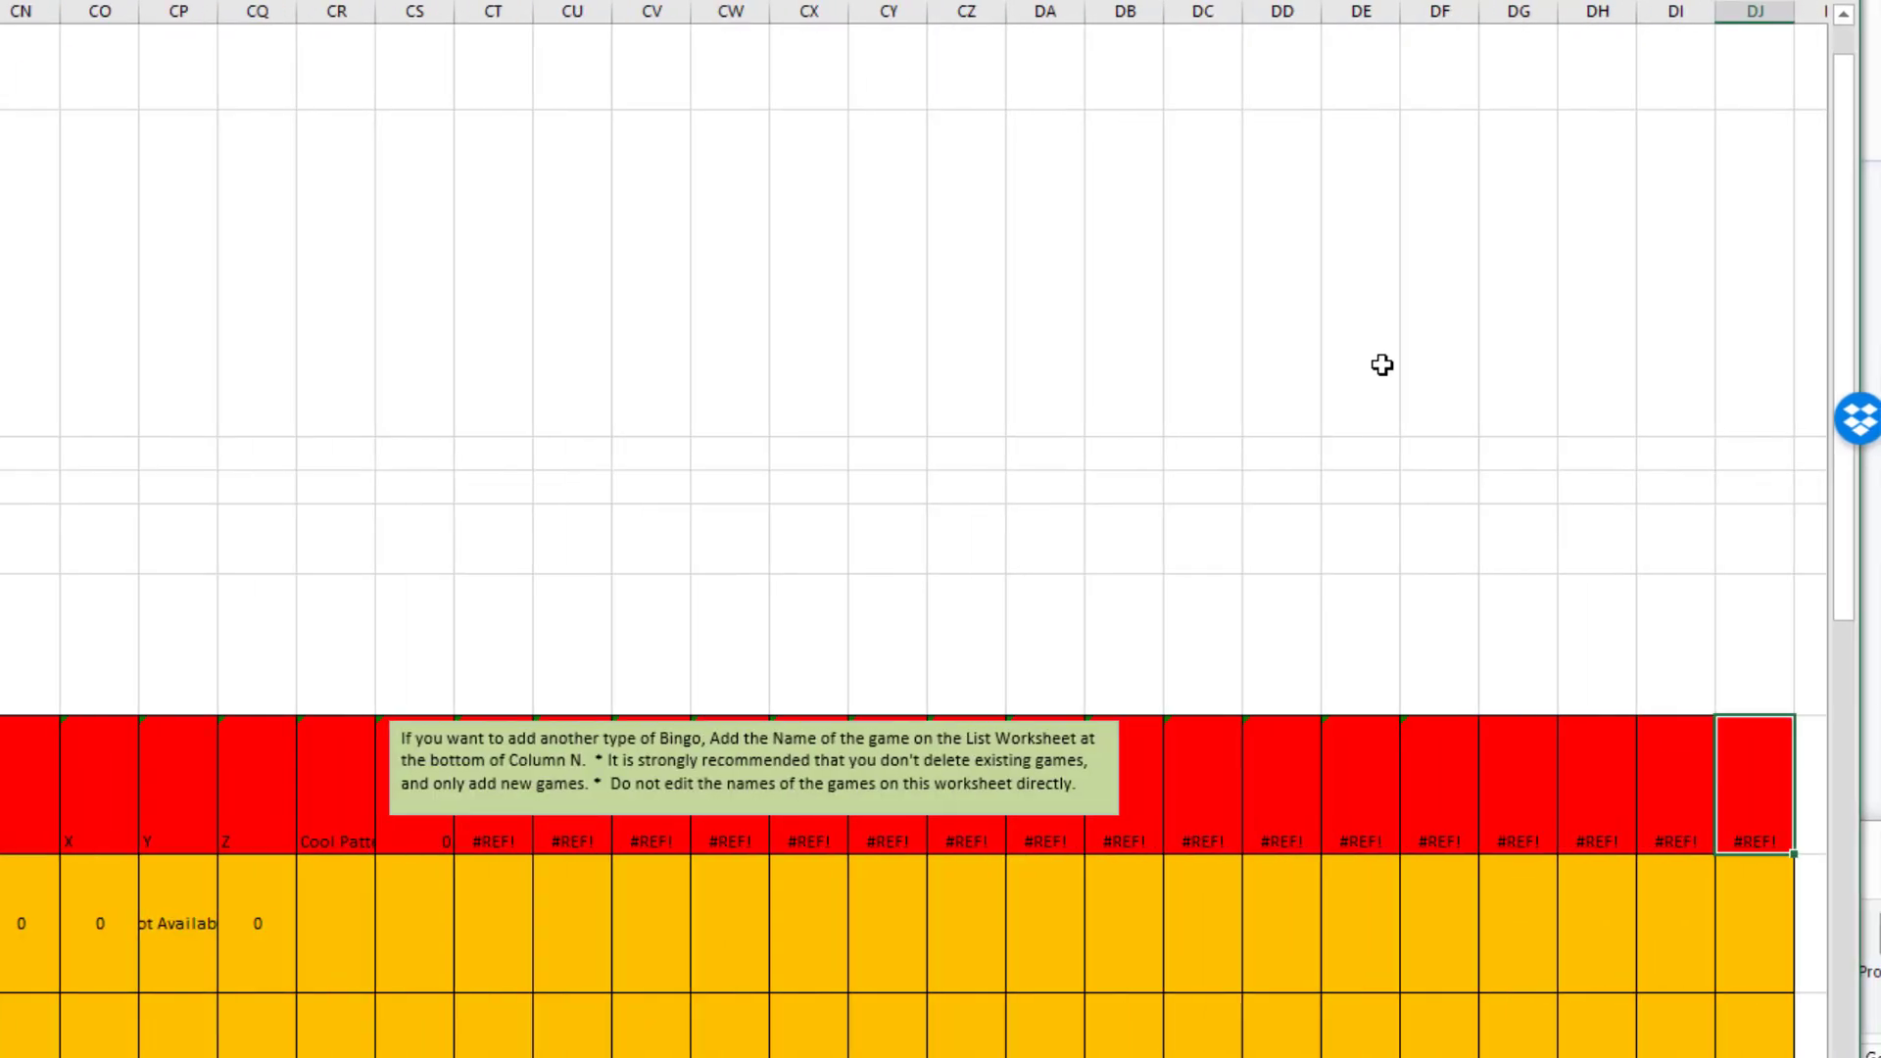
key(ctrl+Left)
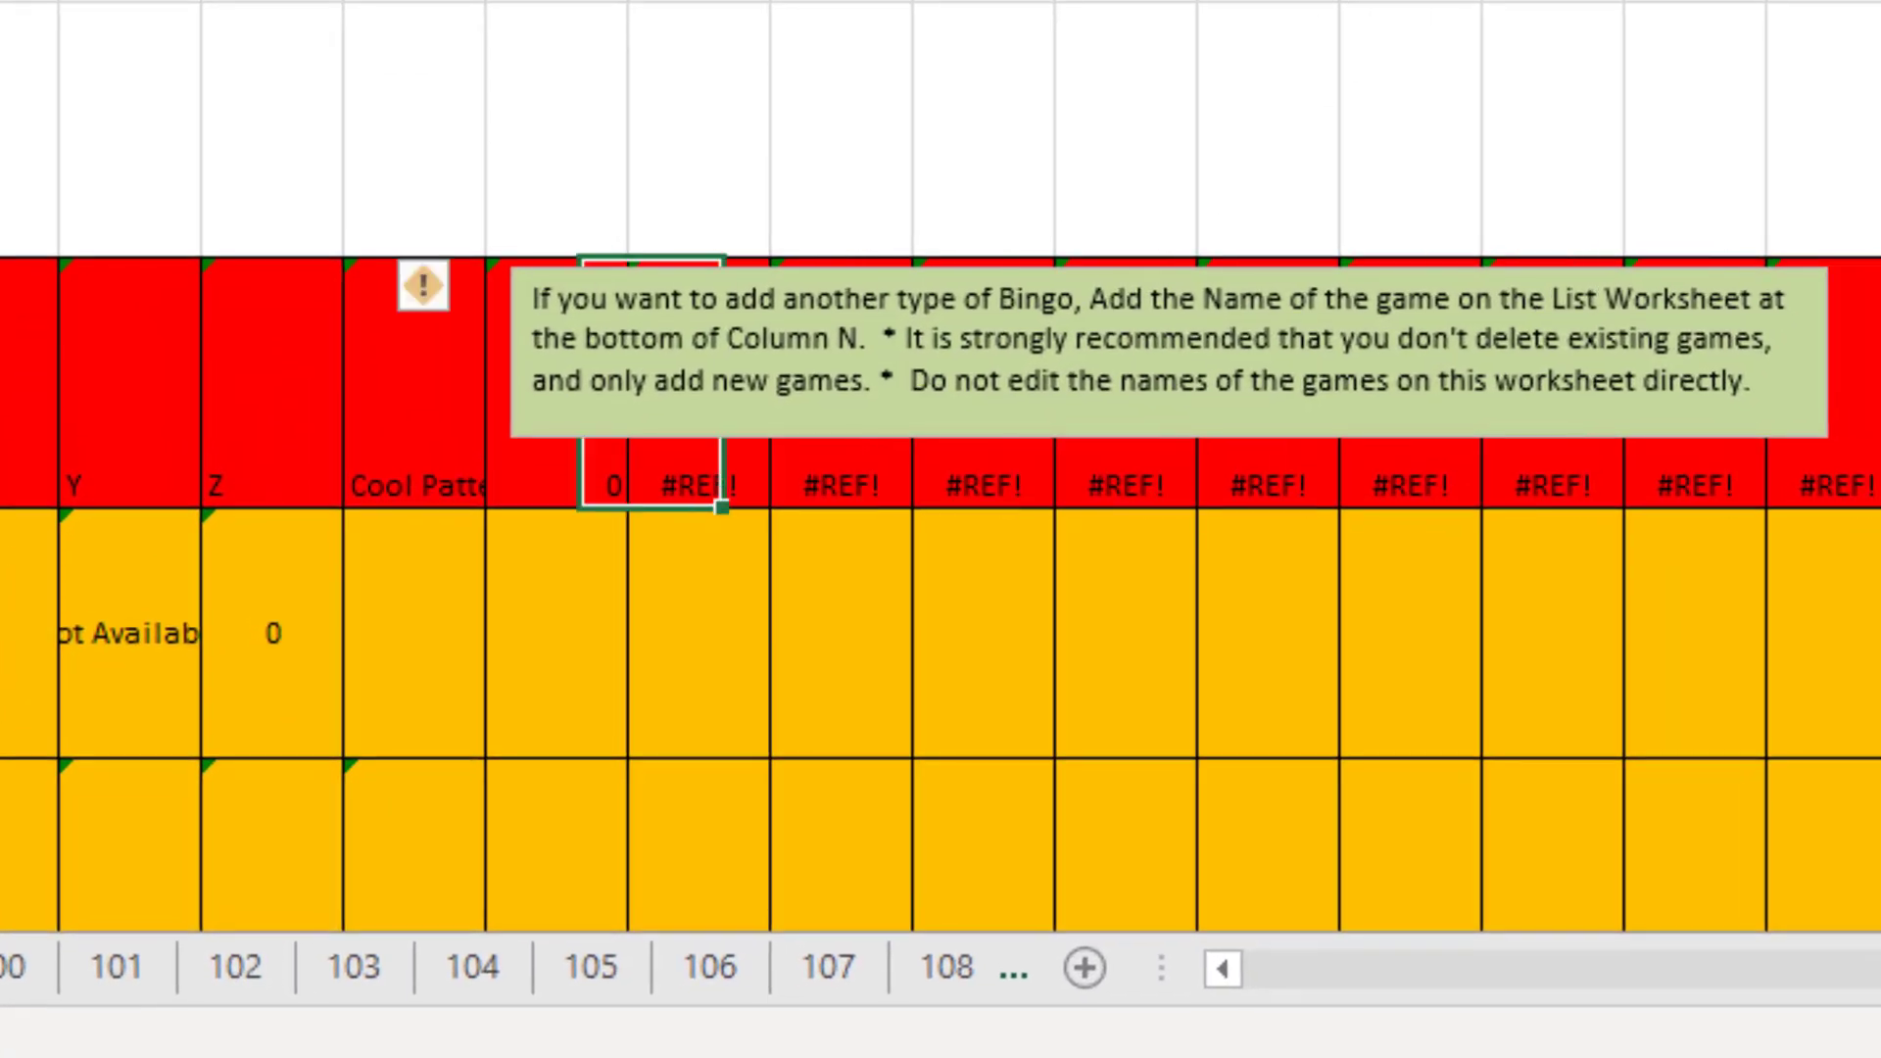
key(Left)
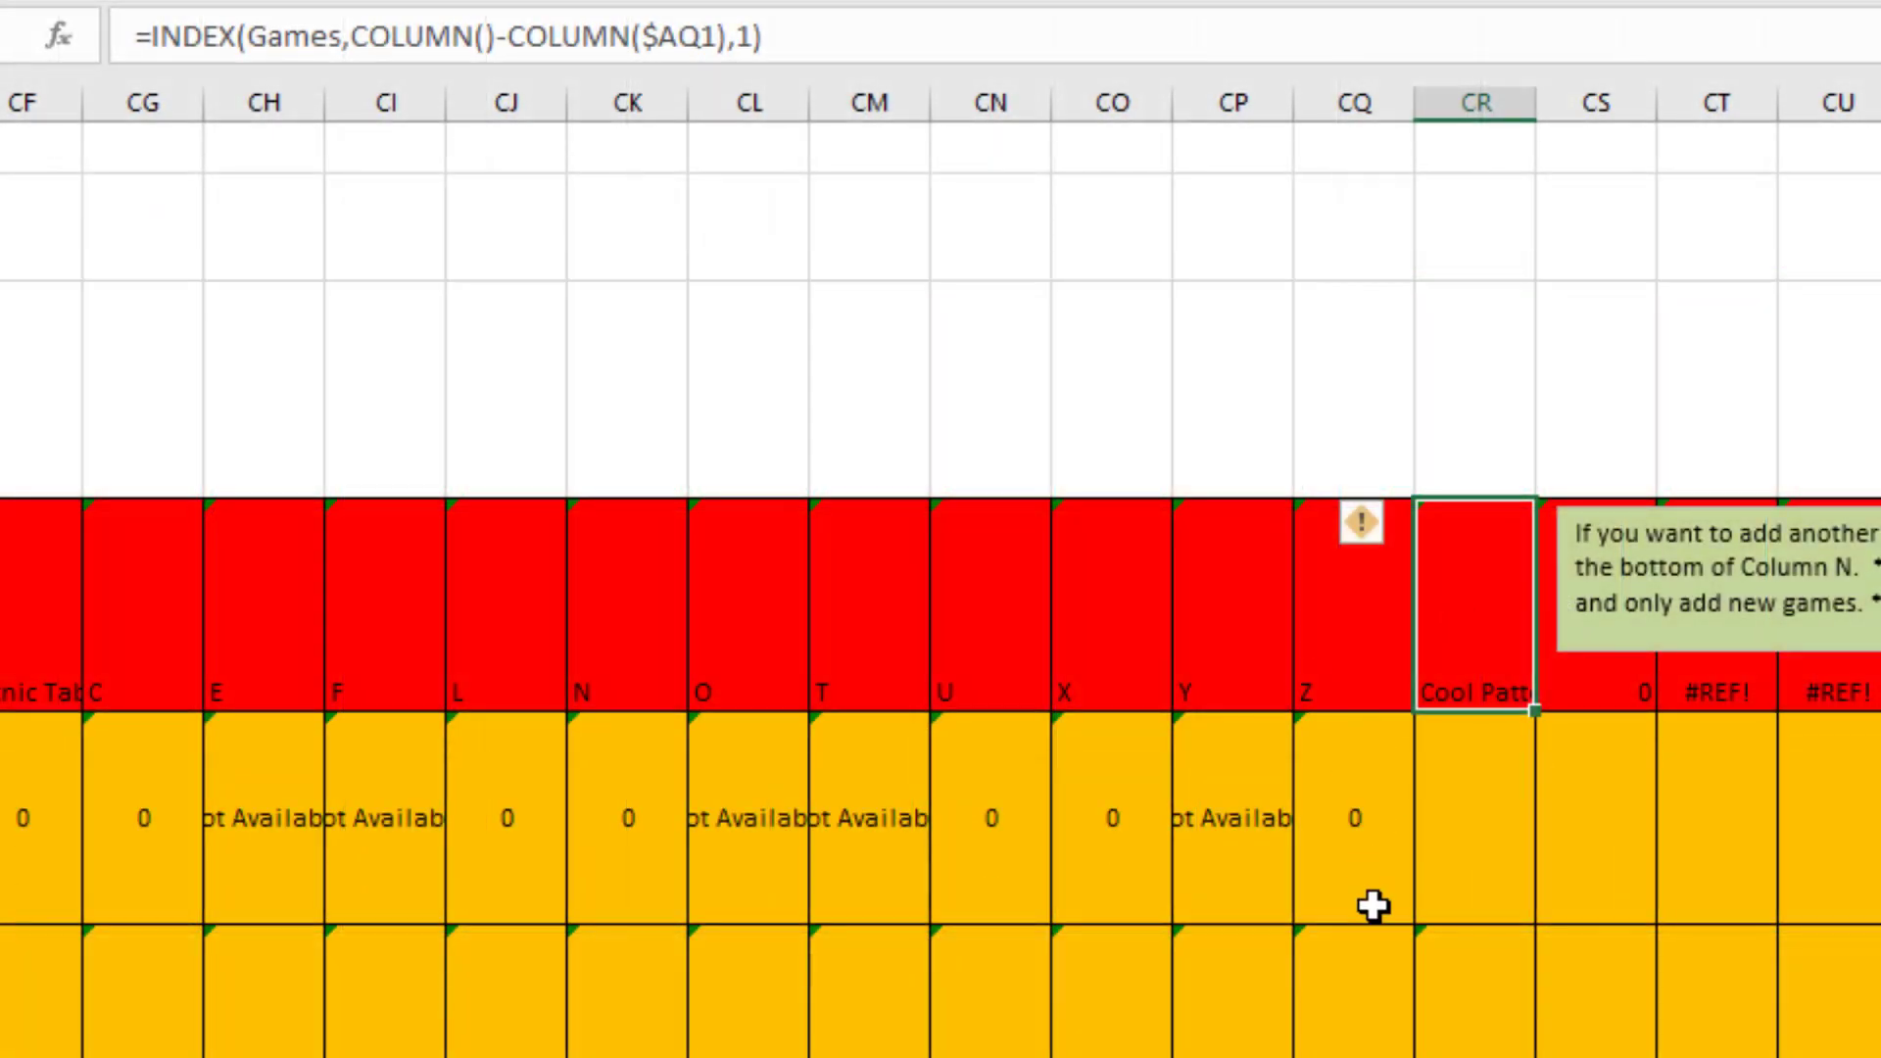
- Inspect the rule and Bingo test formulas of the Z game, and check the matching cells under Cool Pattern
click(1369, 1025)
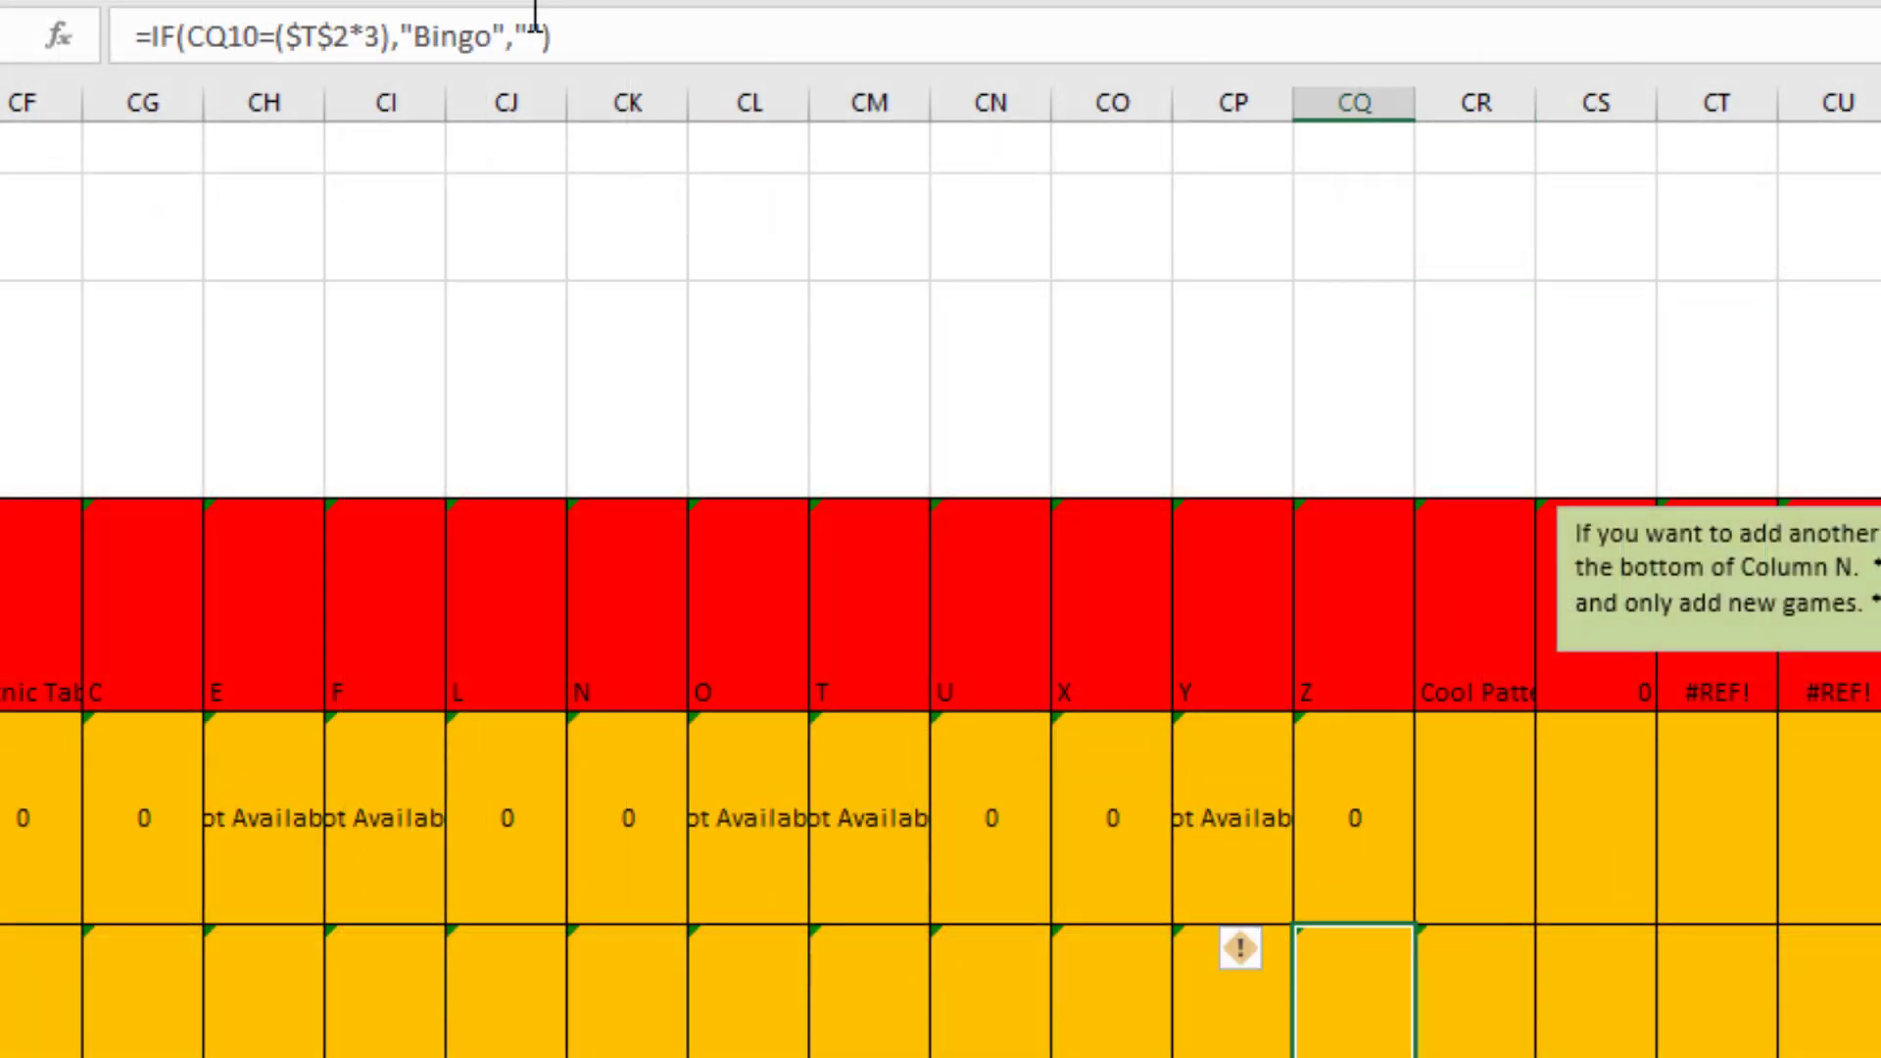
click(1336, 877)
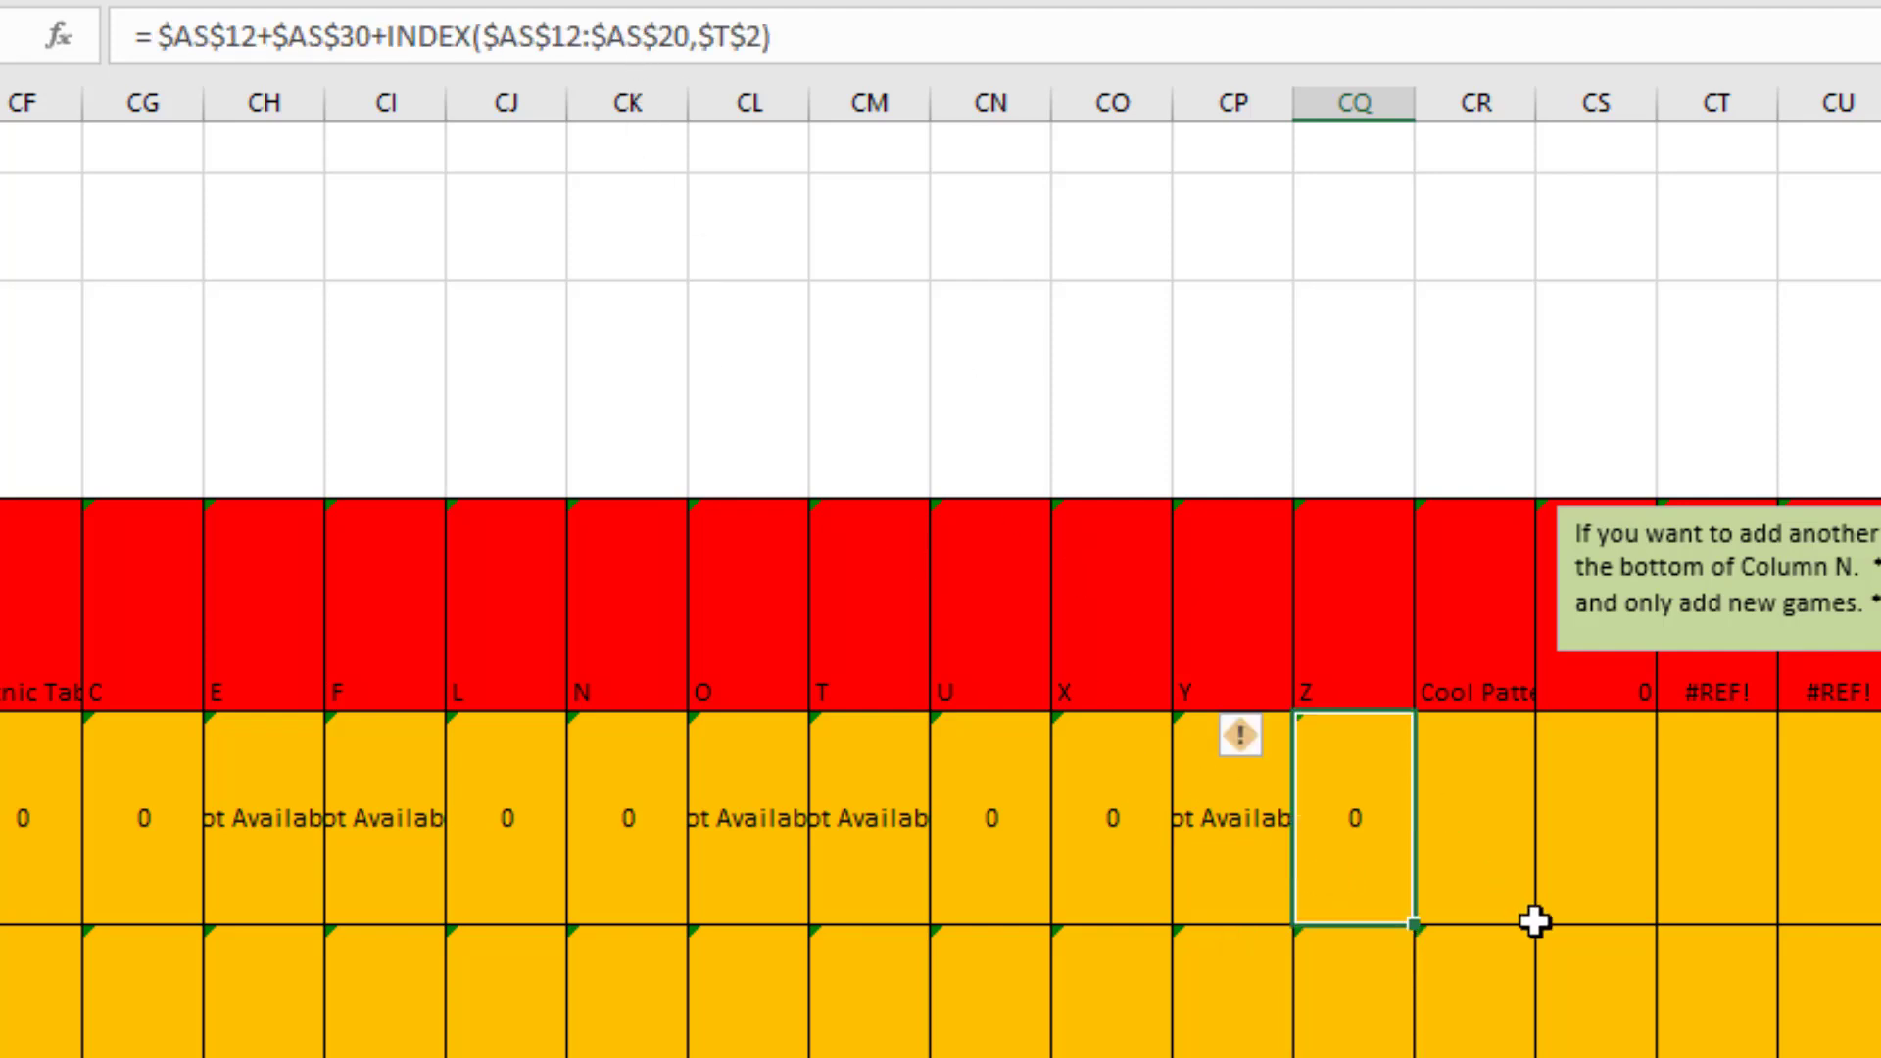
click(1475, 847)
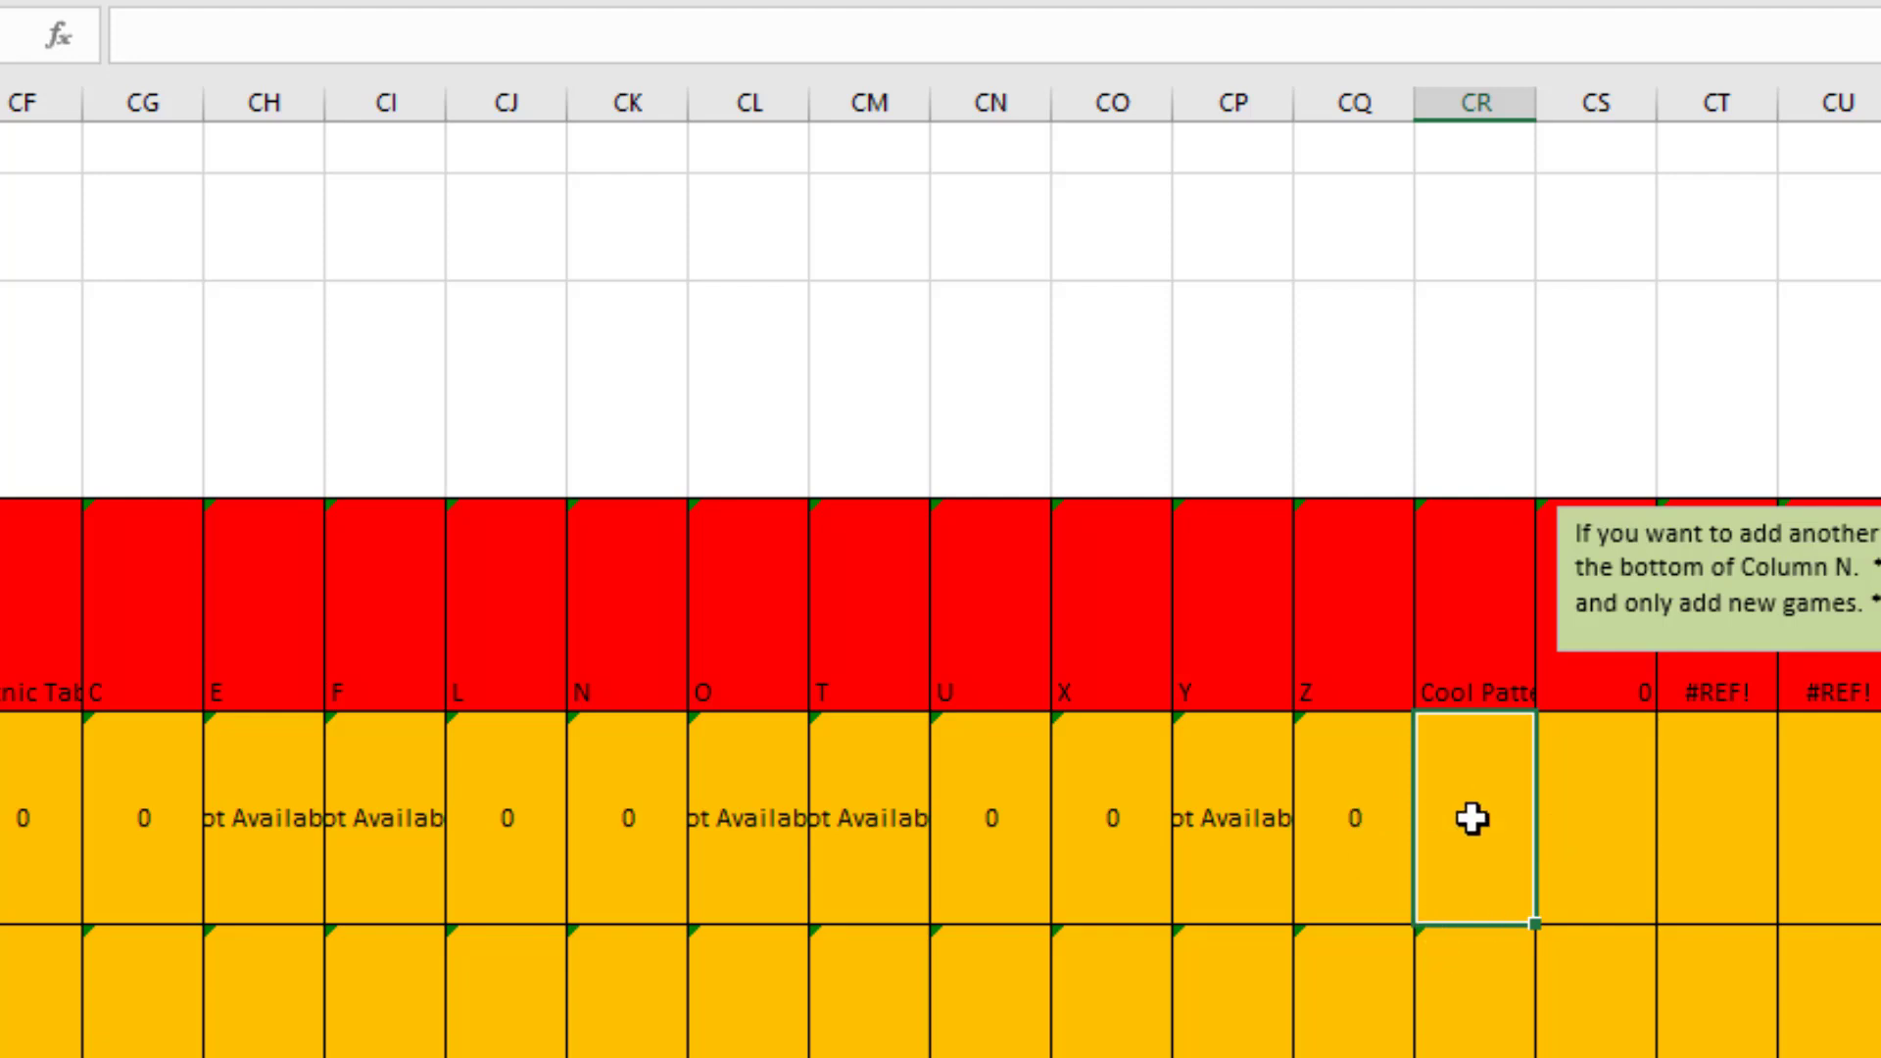
click(1481, 990)
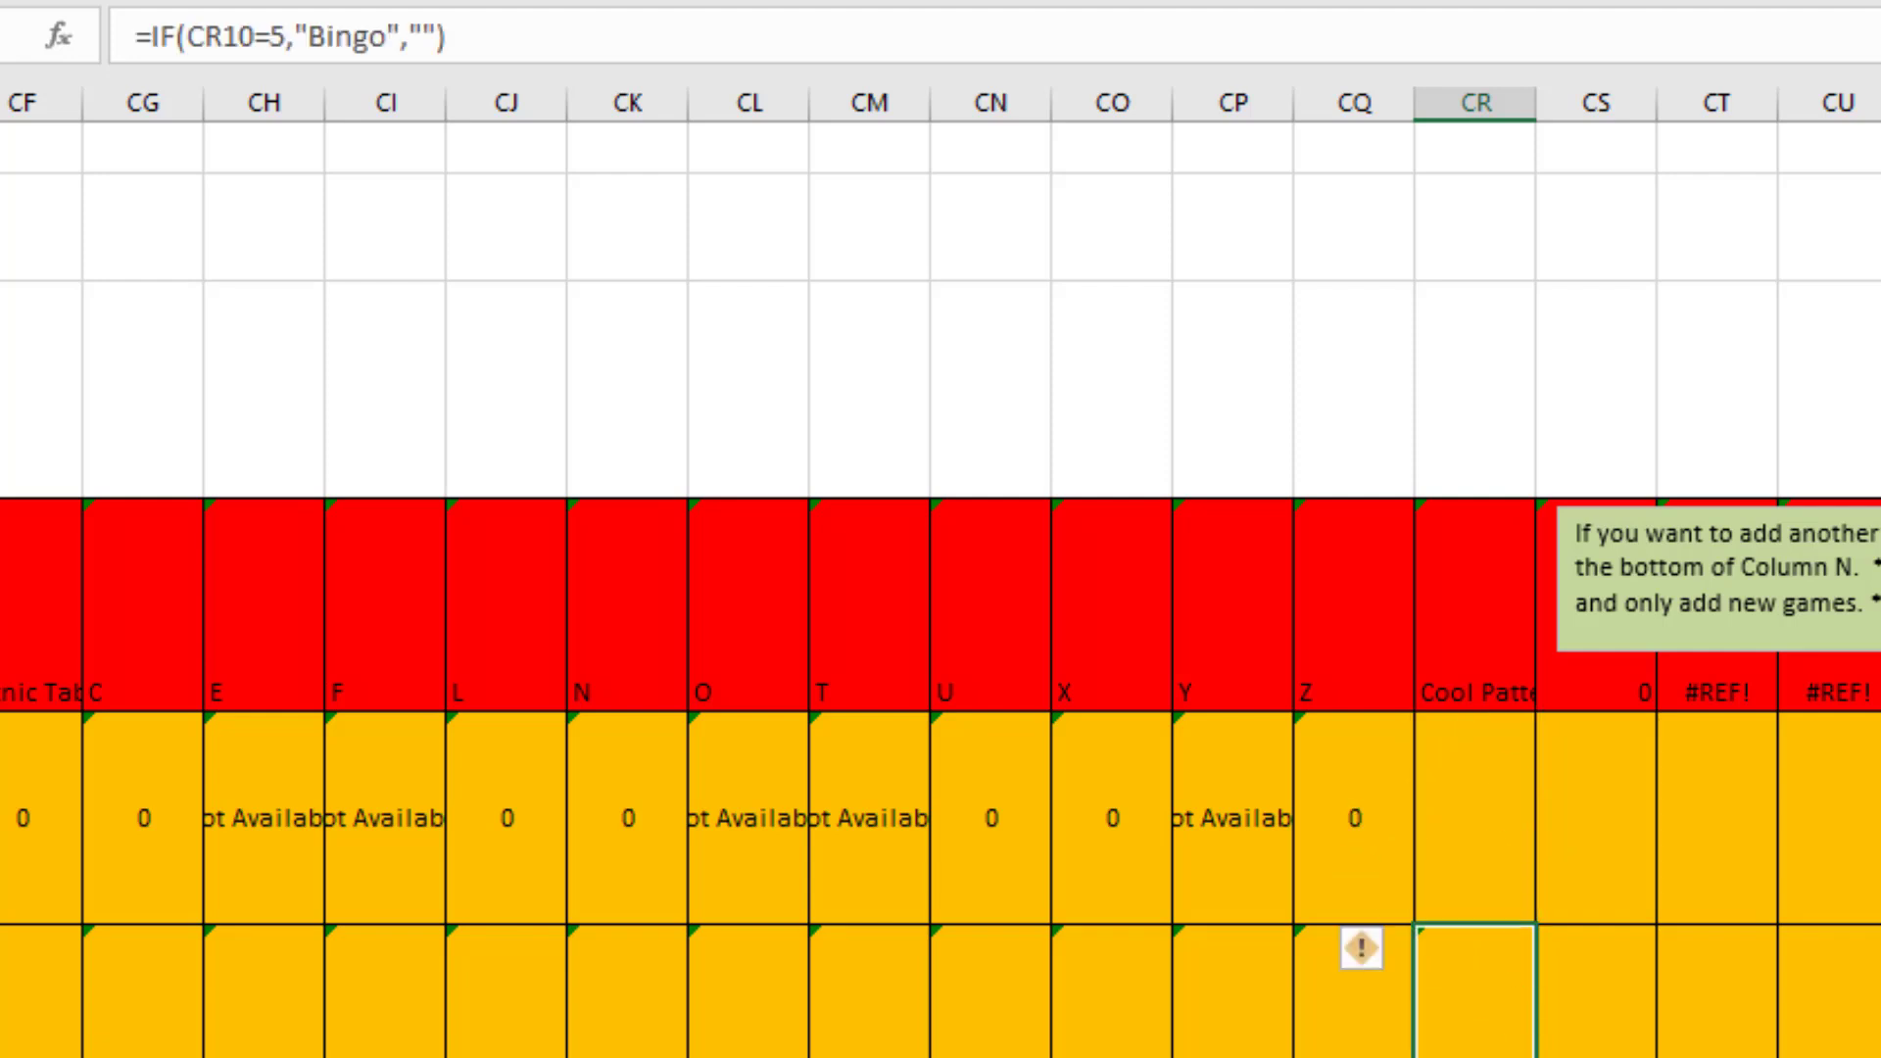